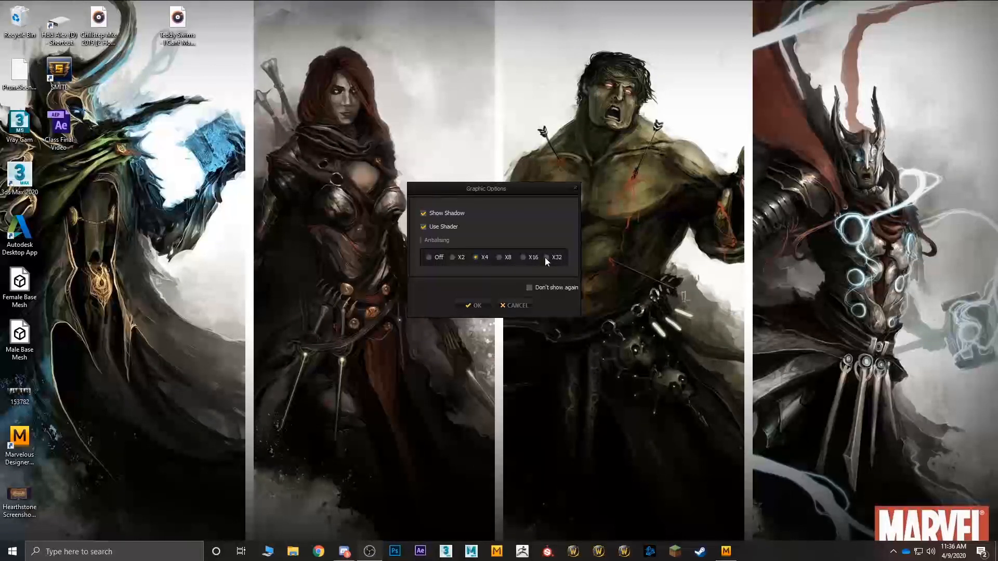
Step: Accept the graphic options with X4 antialiasing and dismiss the what's-new window and the avatar editor
left_click(474, 306)
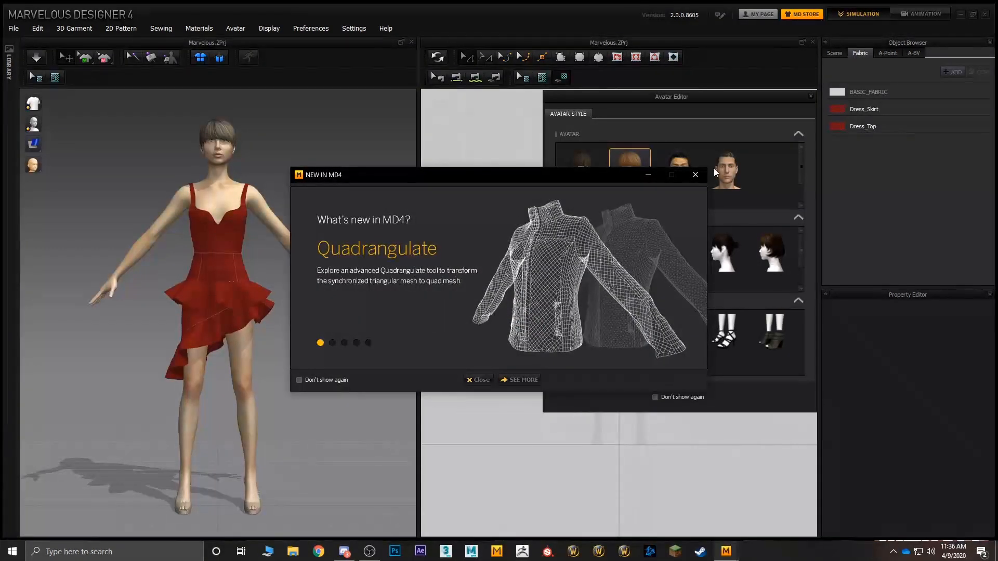
left_click(695, 175)
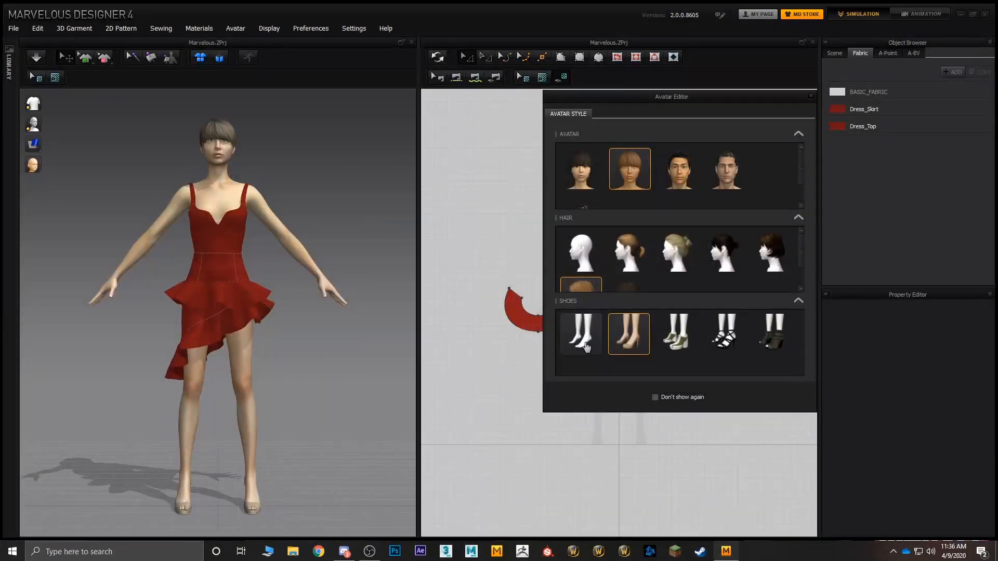
left_click(811, 97)
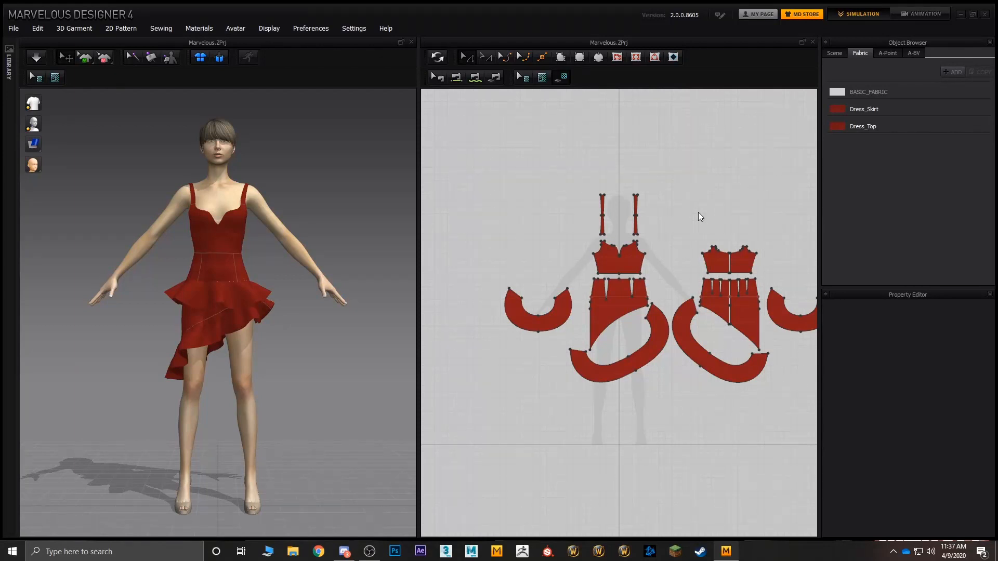
Step: Clear all avatars from the 3D scene
middle_click_drag(708, 202, 671, 192)
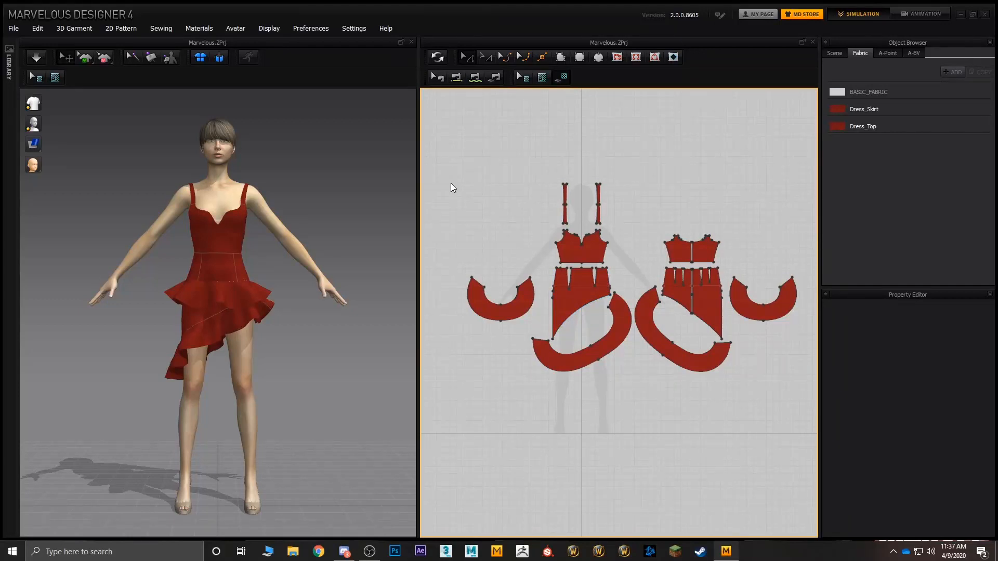
left_click(233, 29)
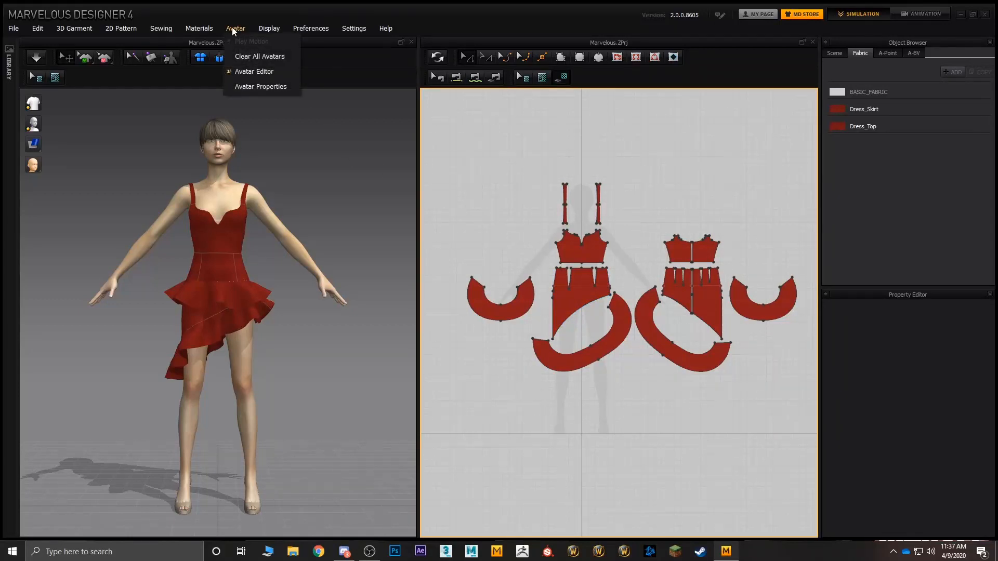
left_click(252, 56)
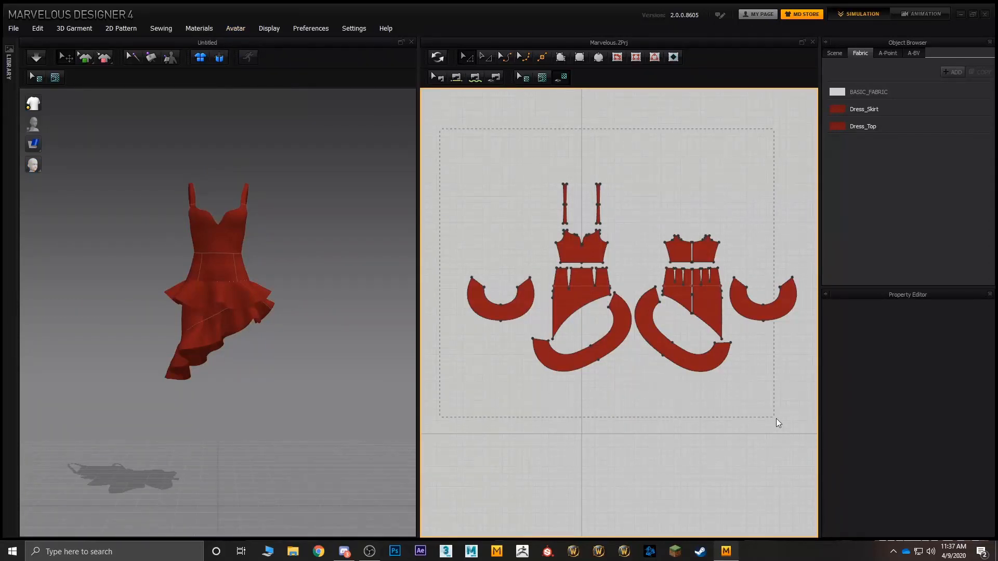
Step: Delete all the red dress's pattern pieces and synchronize the 3D garment with the emptied 2D pattern
left_click_drag(817, 431, 818, 432)
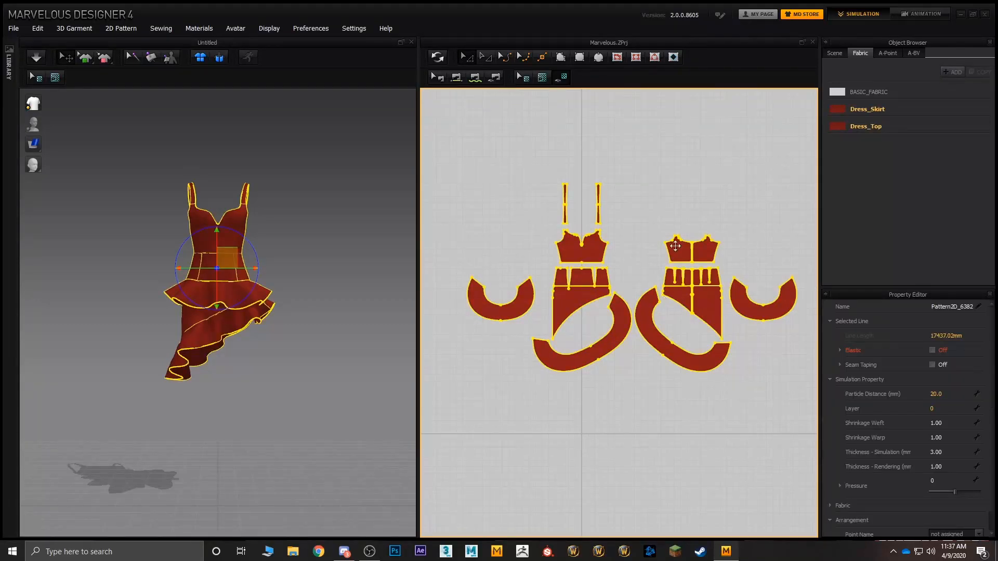
key("Delete")
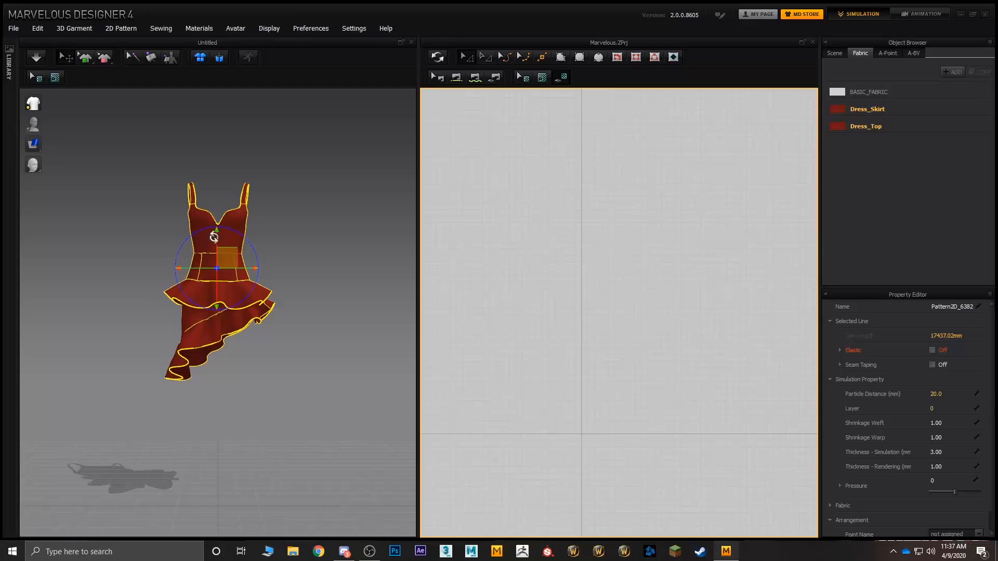
left_click(438, 57)
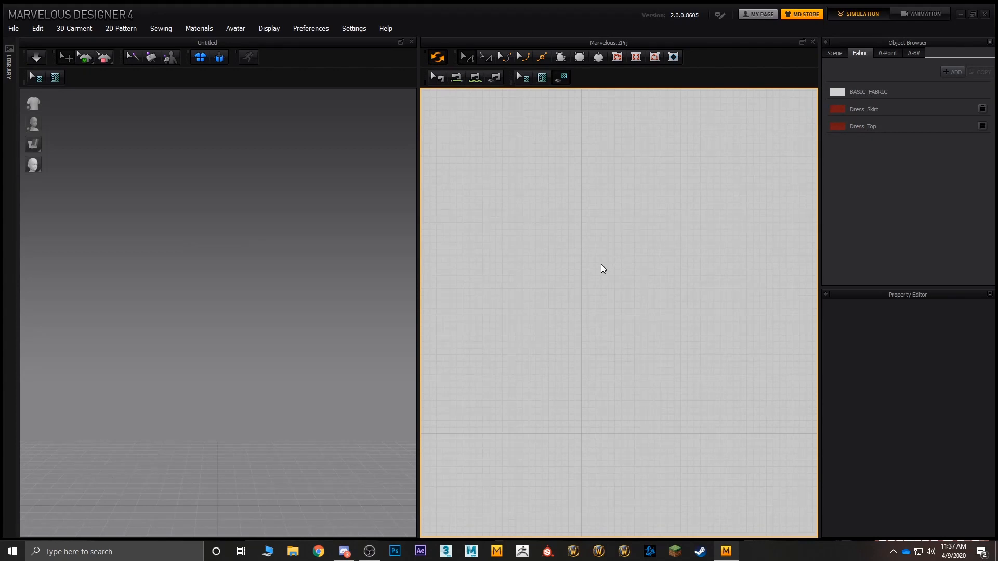
Step: Load the dark-haired male avatar from the third thumbnail, giving him the third hairstyle and the third pair of shoes
middle_click_drag(601, 265, 624, 261)
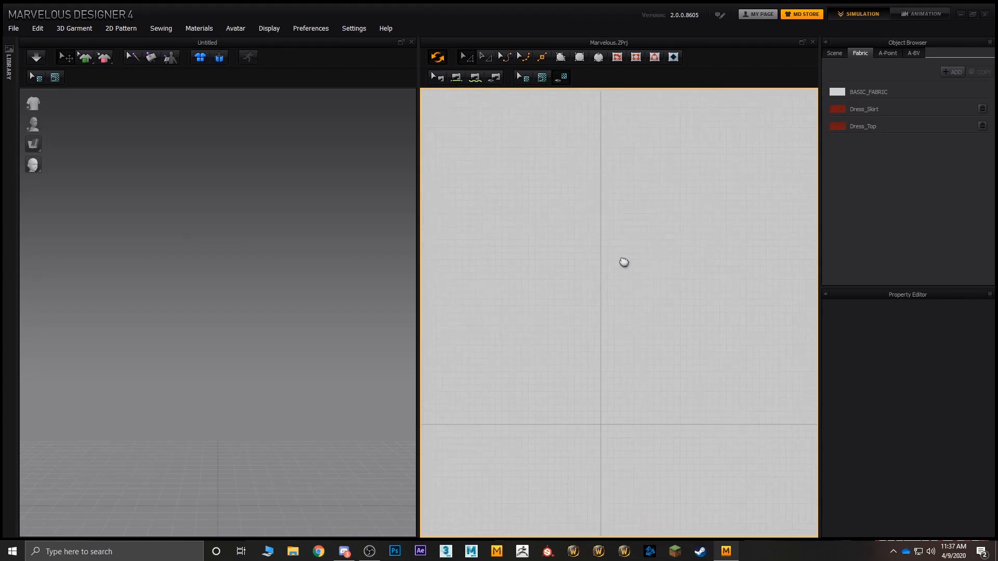
left_click(233, 29)
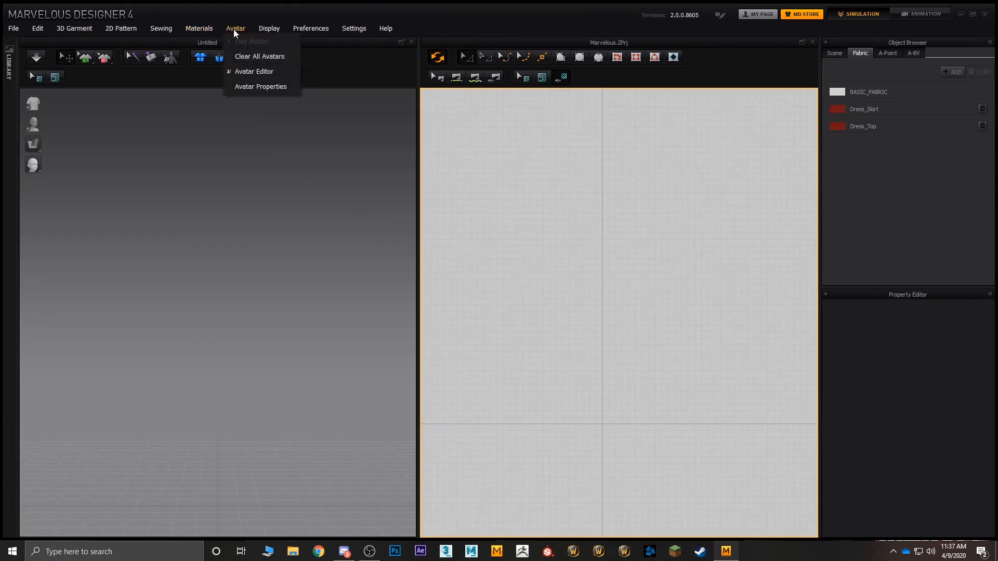
left_click(245, 70)
left_click(664, 185)
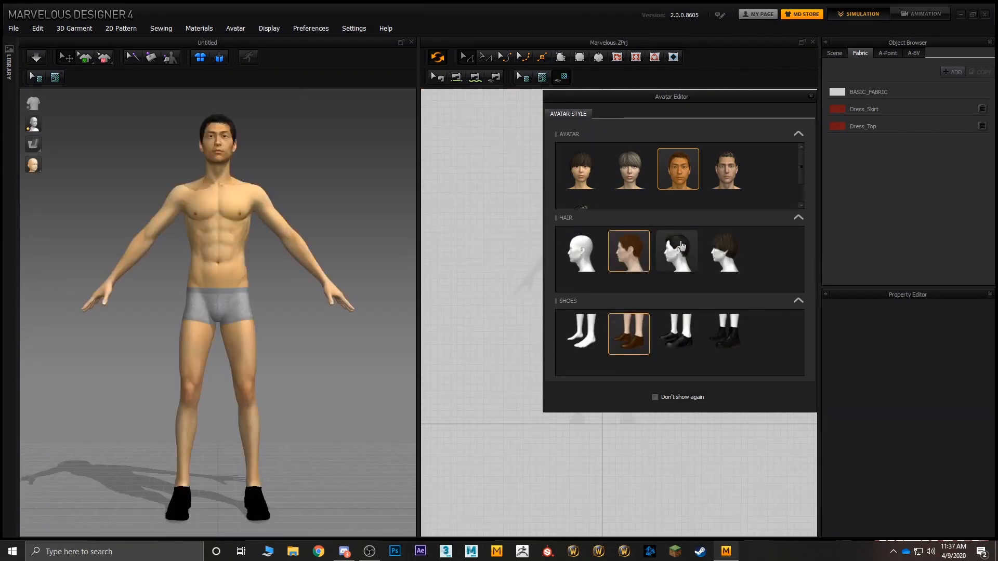
left_click(682, 249)
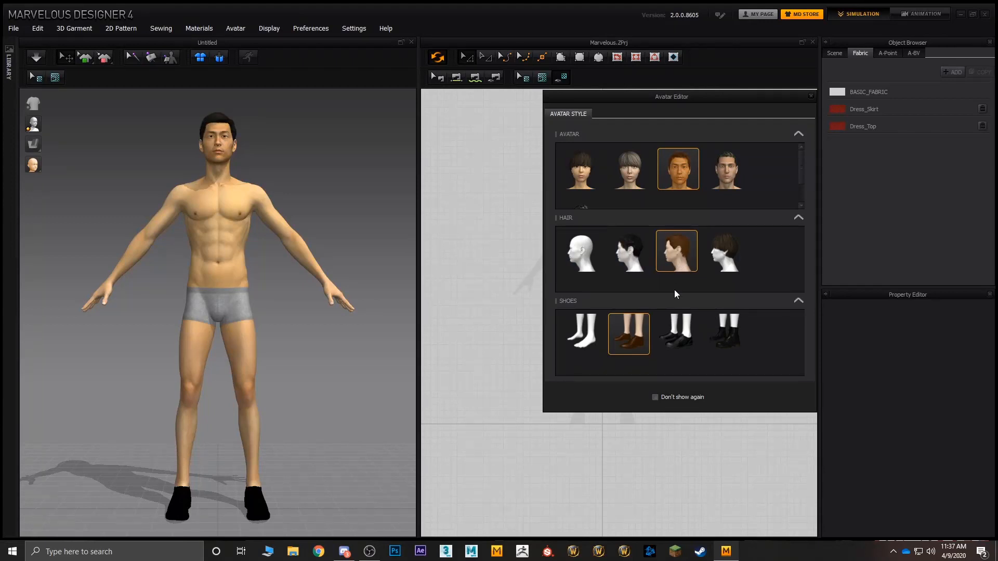
left_click(681, 340)
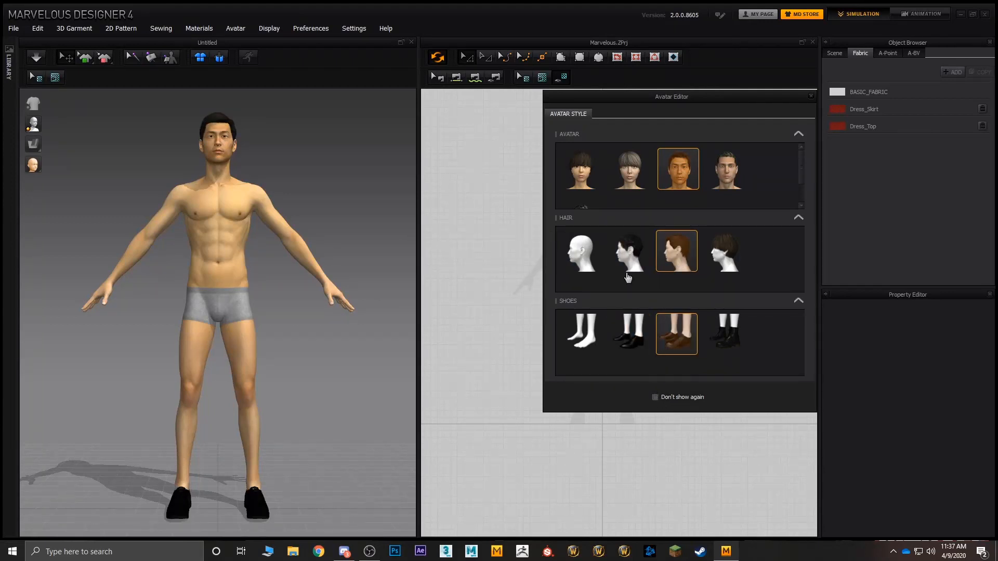
left_click(810, 96)
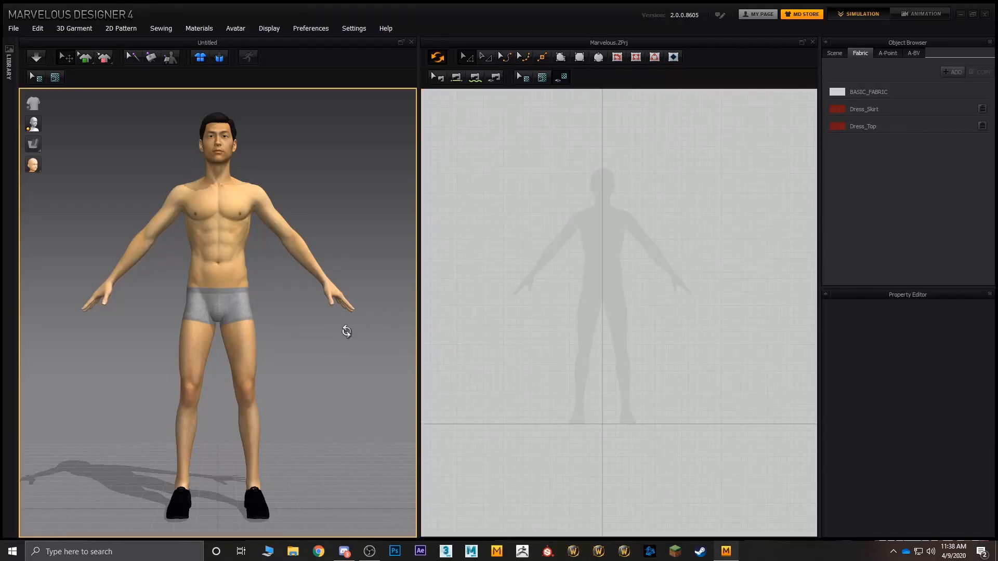
mouse_move(345, 330)
right_mouse_down()
mouse_move(98, 332)
mouse_move(381, 349)
mouse_move(281, 327)
mouse_move(327, 327)
mouse_move(364, 385)
mouse_move(335, 337)
mouse_move(379, 336)
mouse_move(332, 337)
right_mouse_up()
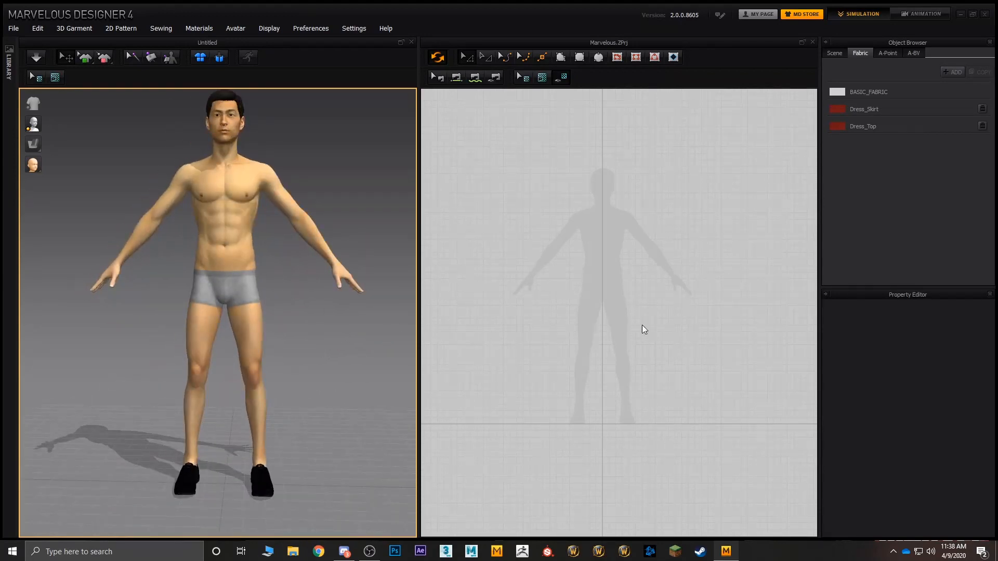
right_click_drag(644, 329, 619, 304)
right_click(604, 302)
left_click(588, 238)
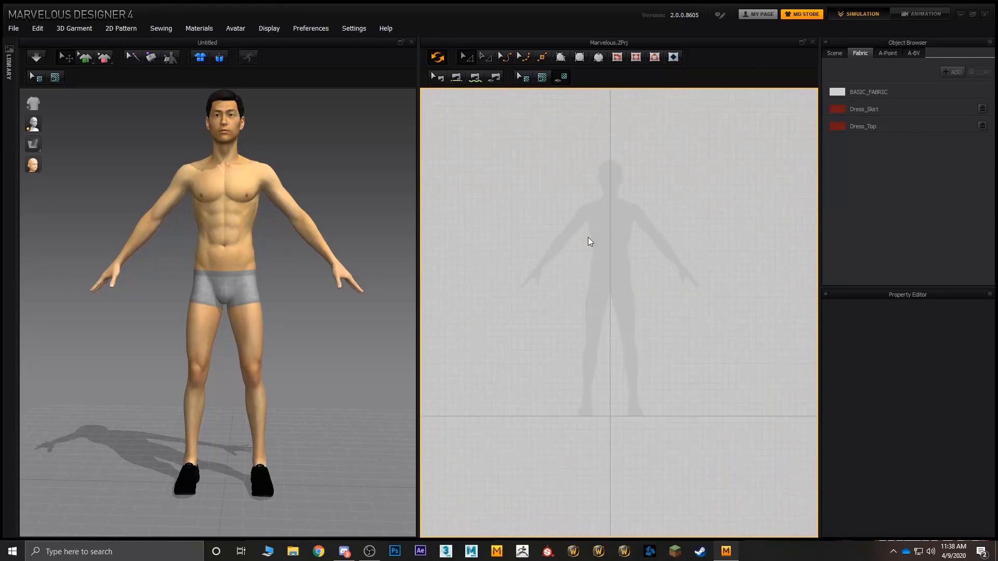
right_click_drag(593, 272, 601, 309)
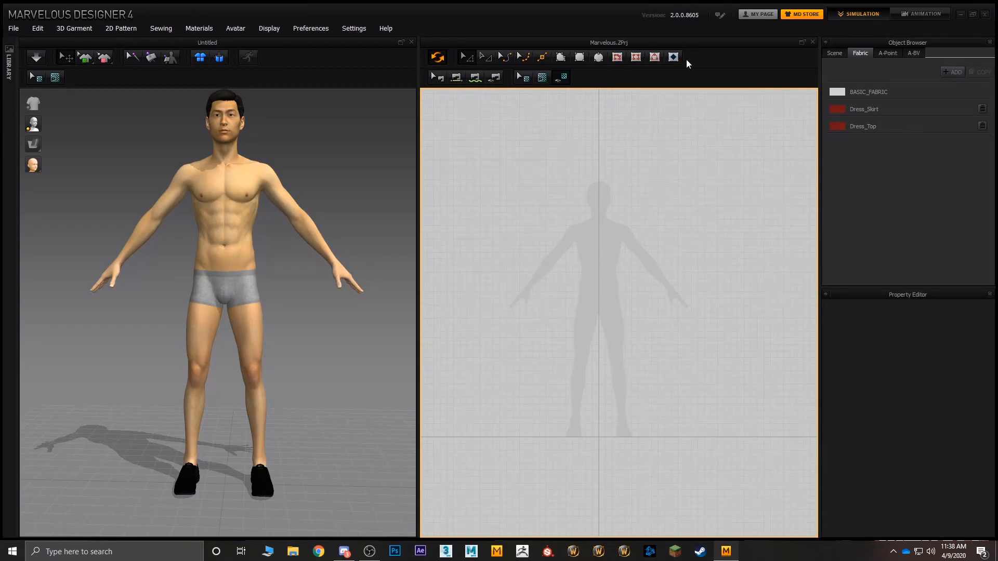
middle_click_drag(584, 256, 578, 244)
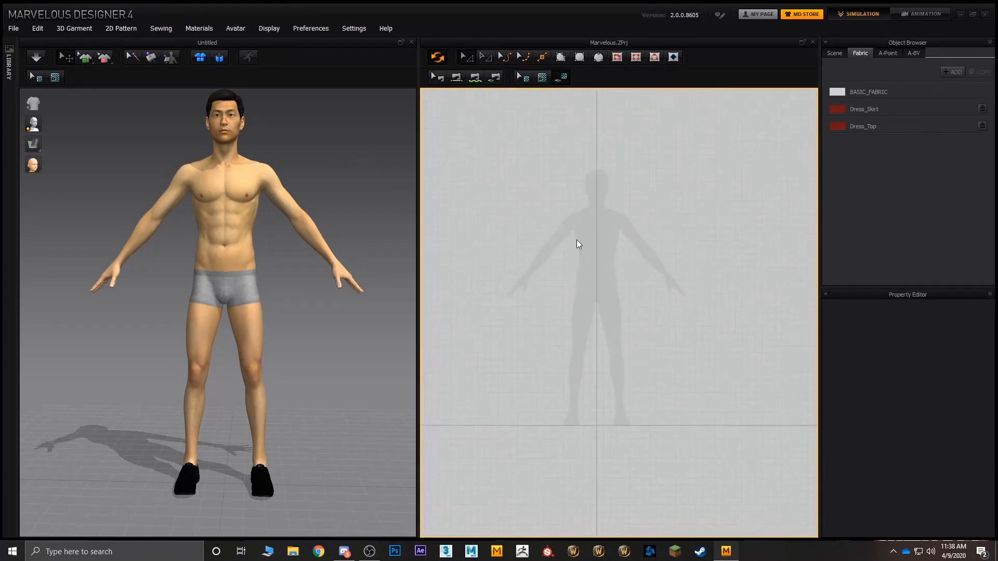
right_click_drag(302, 291, 257, 291)
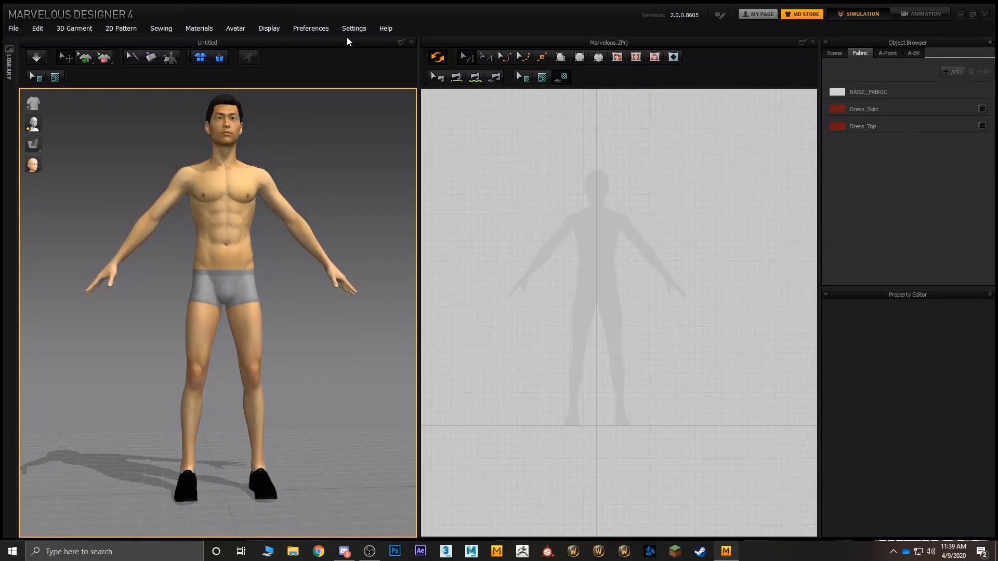
left_click(304, 29)
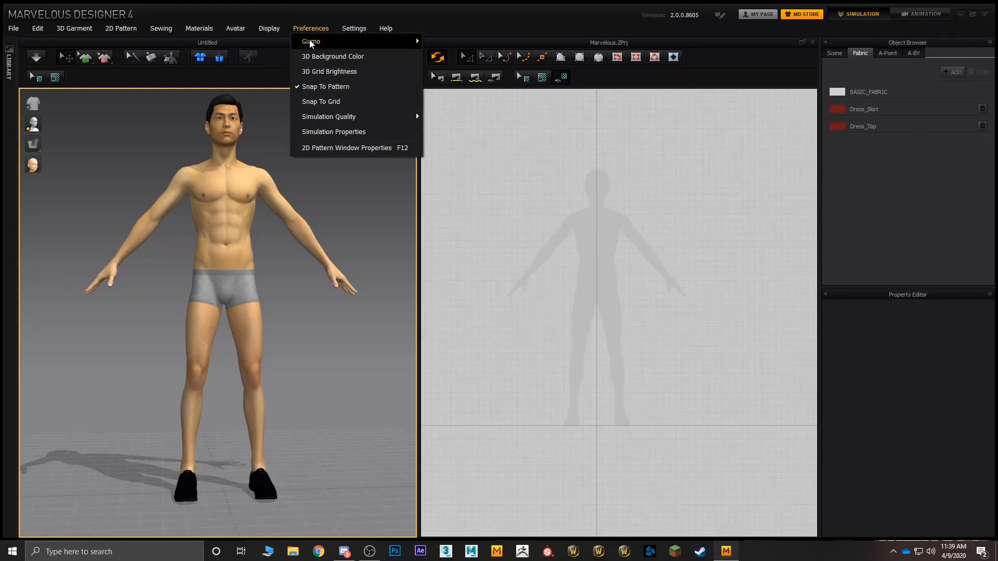
mouse_move(313, 45)
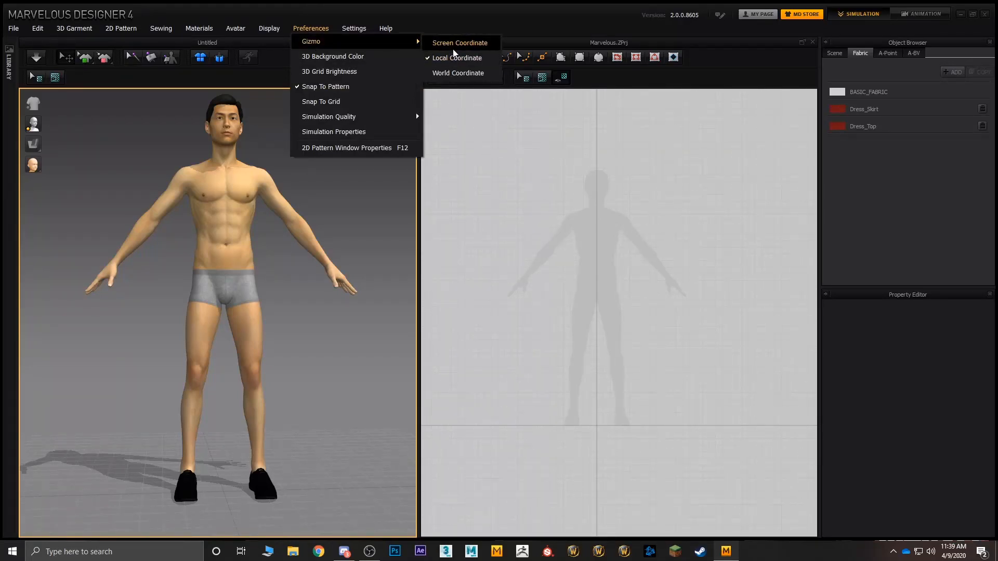
left_click(578, 321)
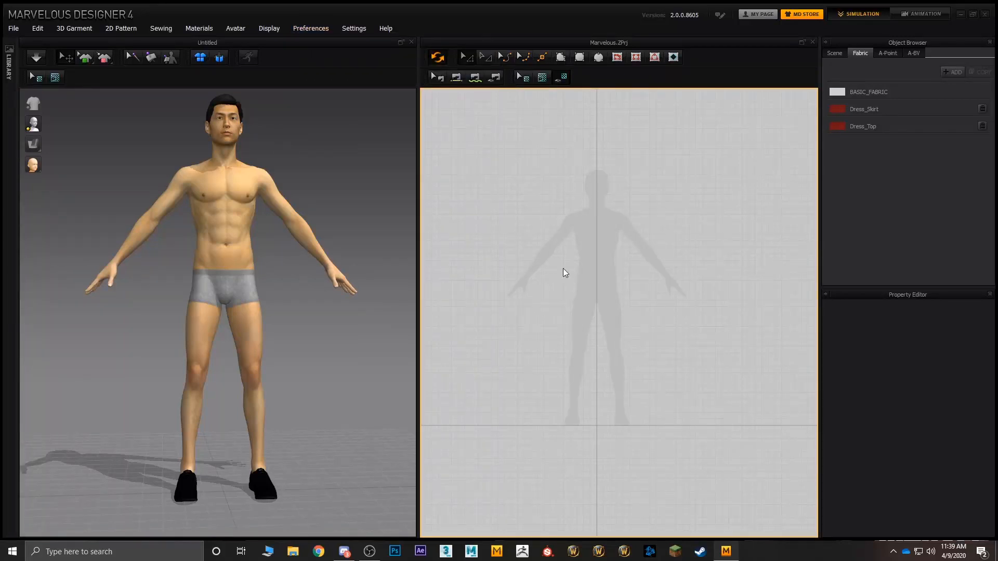
right_click(638, 212)
left_click(619, 218)
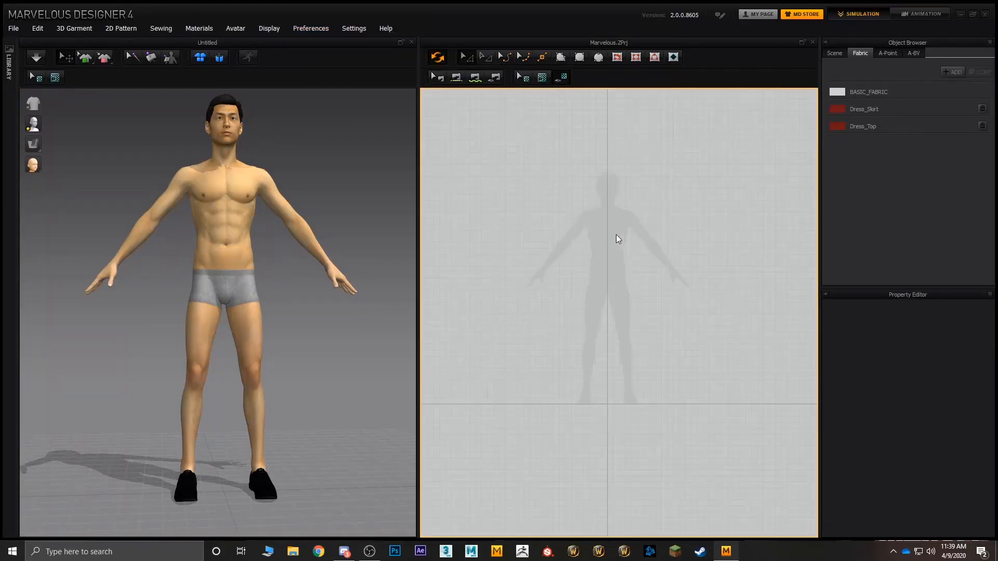
Step: Try to draw a many-cornered polygon pattern with crossing edges around the avatar silhouette's head and chest
scroll(616, 235, "up", 3)
scroll(665, 222, "down", 3)
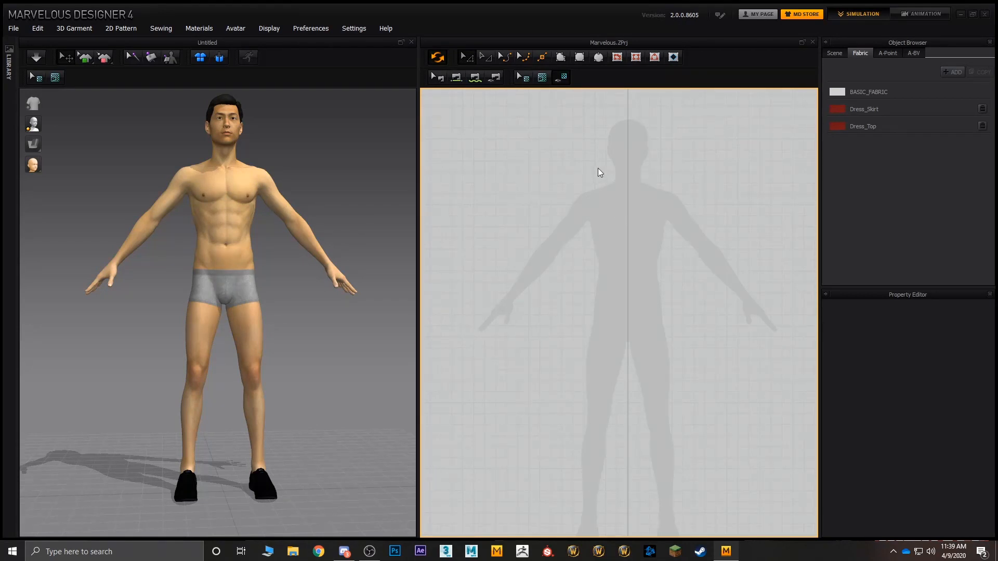
left_click(562, 58)
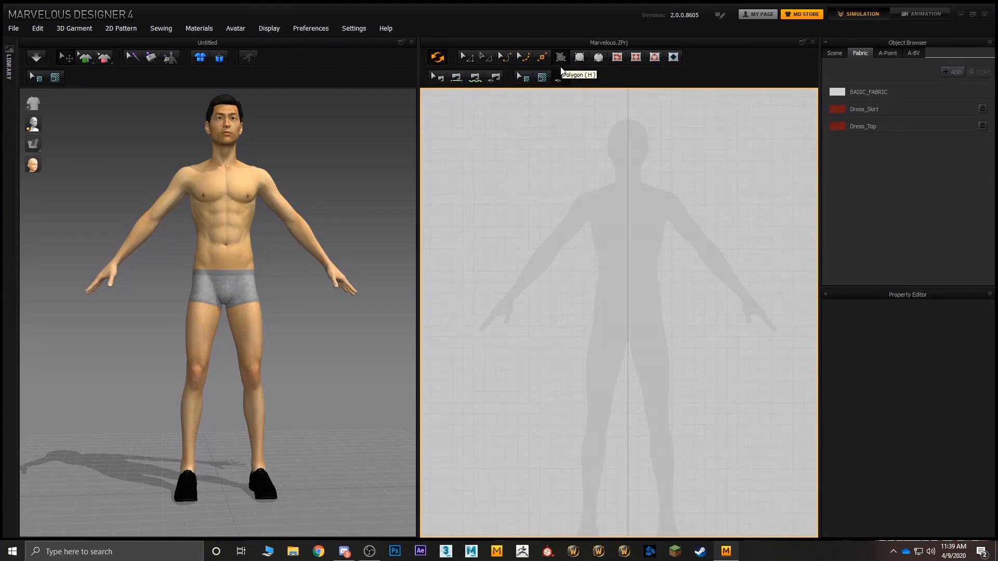
left_click(573, 137)
left_click(495, 164)
left_click(531, 239)
left_click(596, 258)
left_click(686, 222)
left_click(633, 151)
left_click(527, 195)
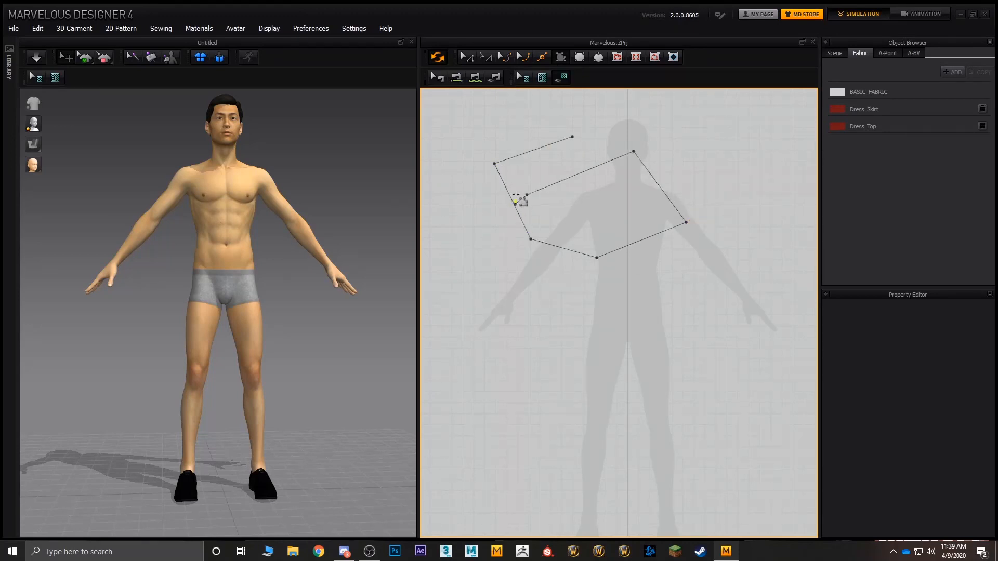
left_click(548, 162)
left_click(608, 160)
left_click(616, 132)
left_click(586, 154)
left_click(537, 170)
left_click(591, 208)
left_click(652, 209)
left_click(586, 180)
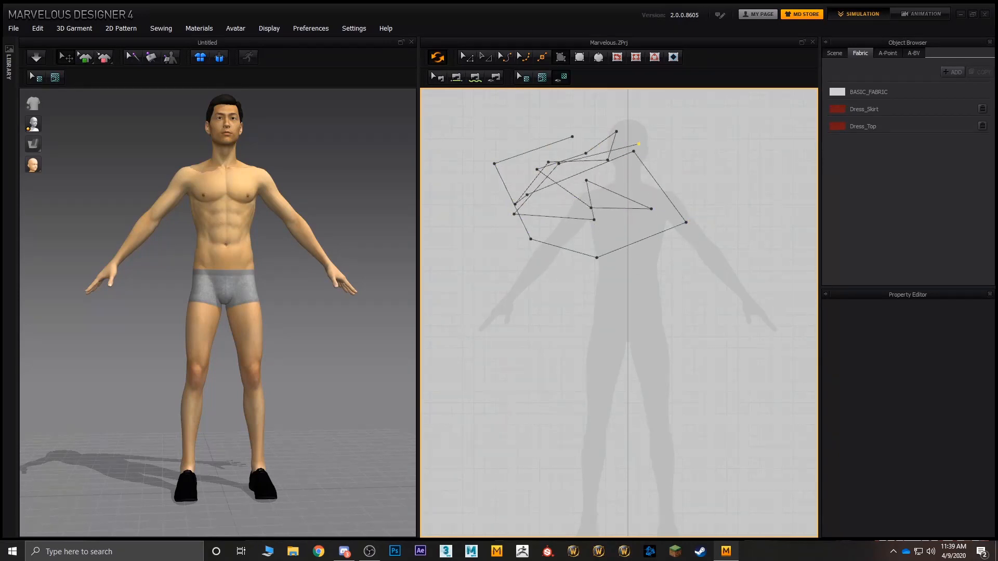
left_click(549, 176)
left_click(515, 204)
left_click(595, 176)
left_click(608, 156)
left_click(579, 138)
left_click(573, 136)
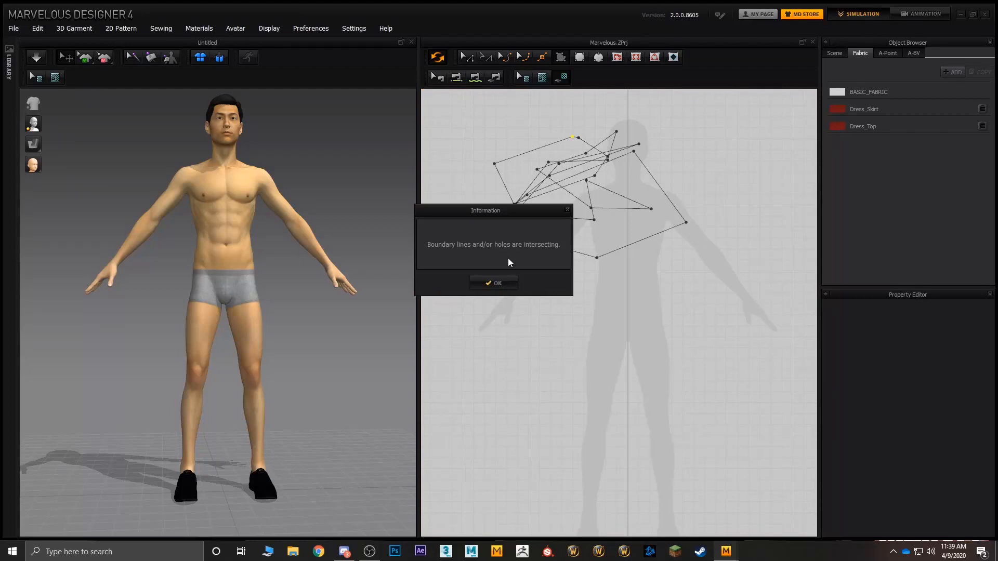
left_click(494, 283)
Step: Draw a six-point polygon pattern with an outline of about 2367 mm across the silhouette's upper body, and delete it
left_click(536, 142)
left_click(484, 205)
left_click(560, 283)
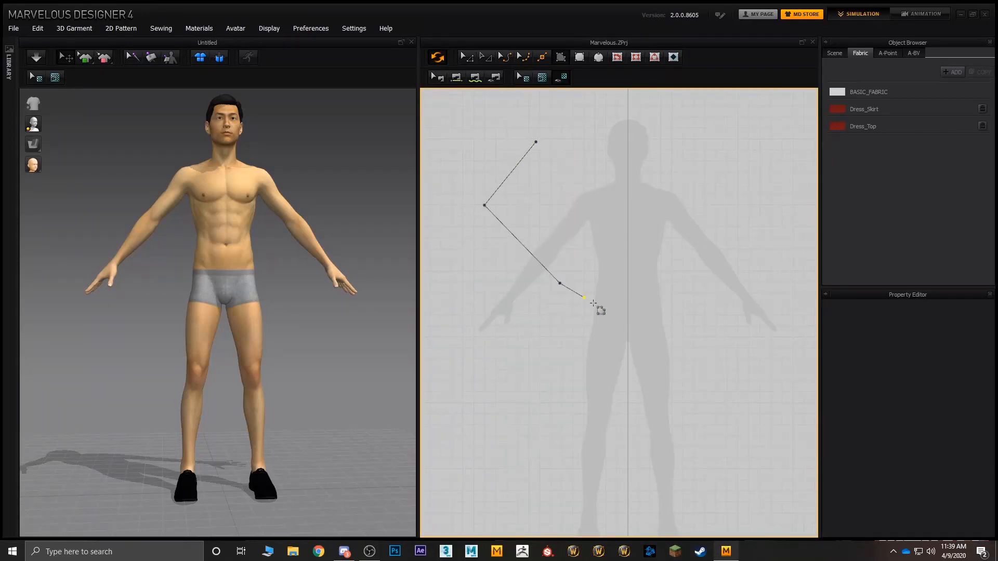
left_click(673, 254)
left_click(679, 190)
left_click(614, 172)
left_click(536, 142)
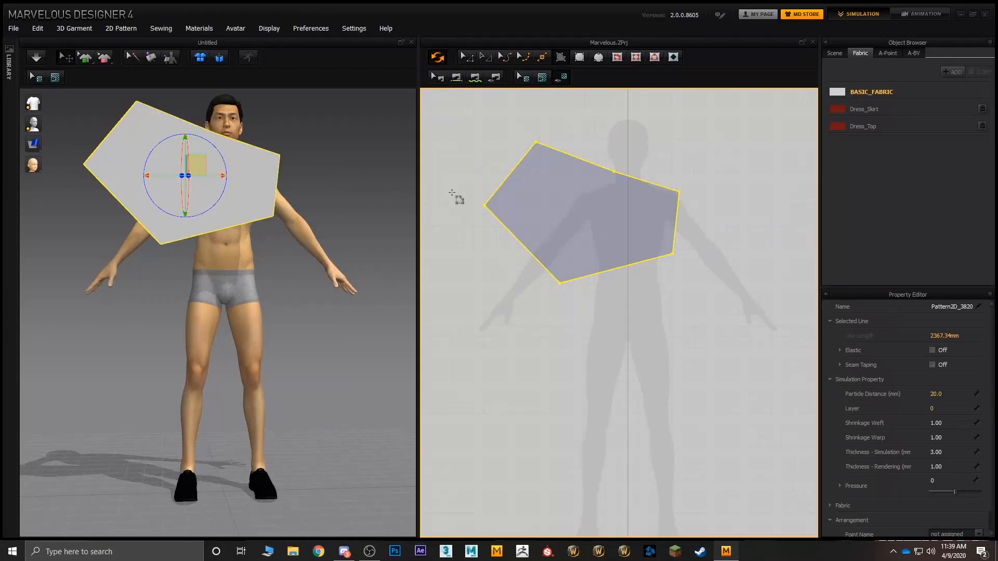
key("Delete")
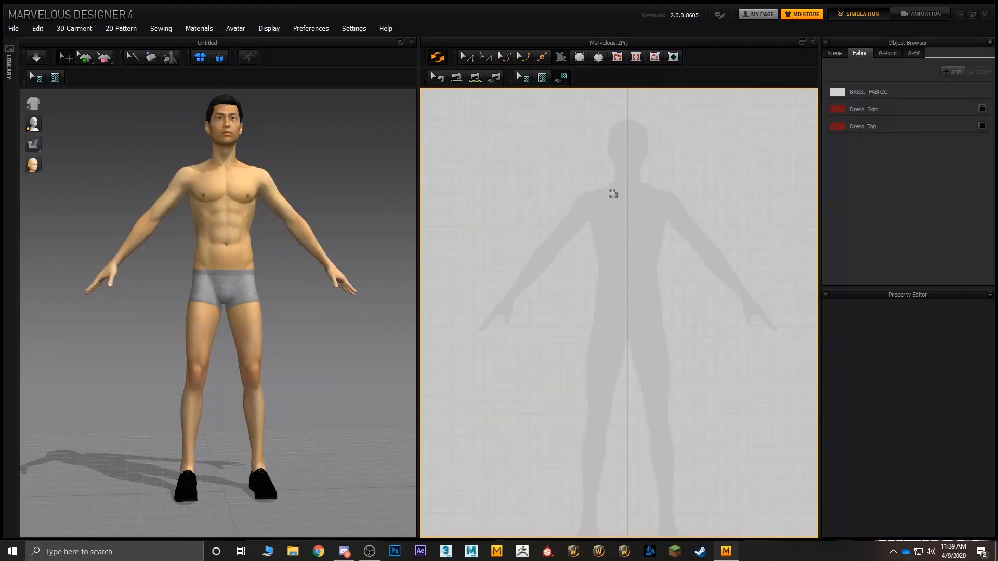
Step: Draw three trial rectangle patterns of different proportions over the silhouette's upper body, deleting each one after drawing it
left_click(579, 56)
left_click_drag(491, 138, 646, 267)
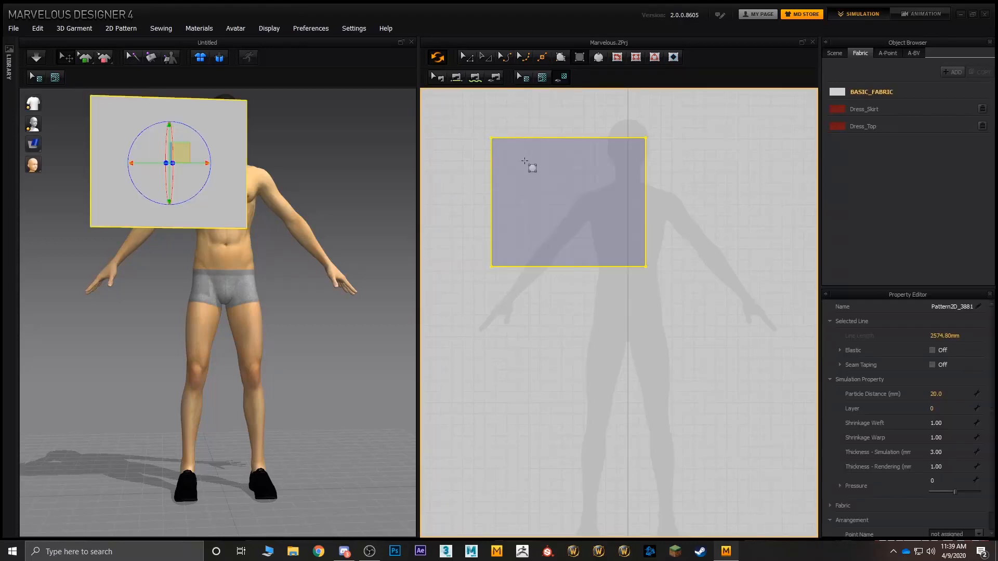
key("Delete")
left_click_drag(615, 160, 705, 293)
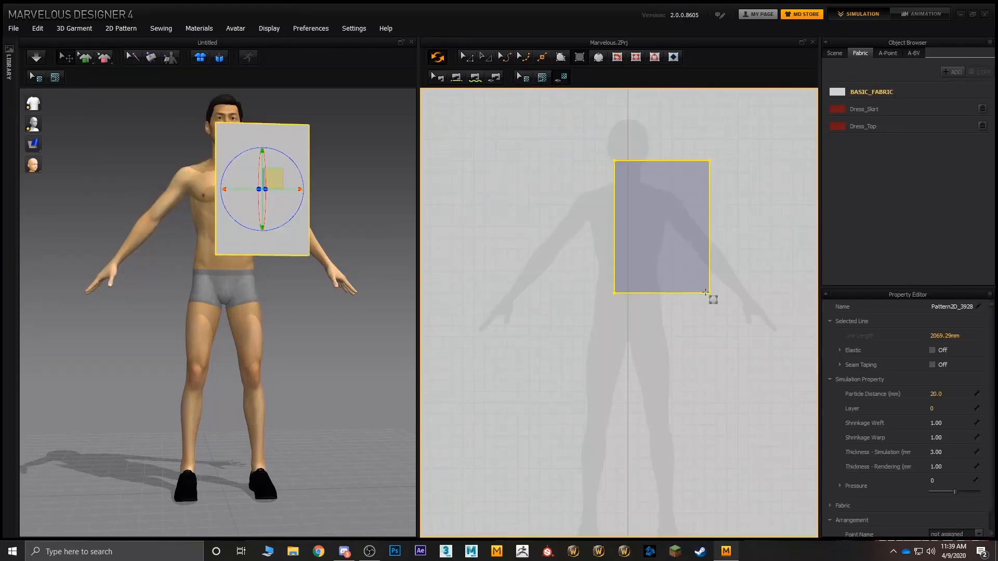
key("Delete")
left_click_drag(512, 166, 642, 344)
key("Delete")
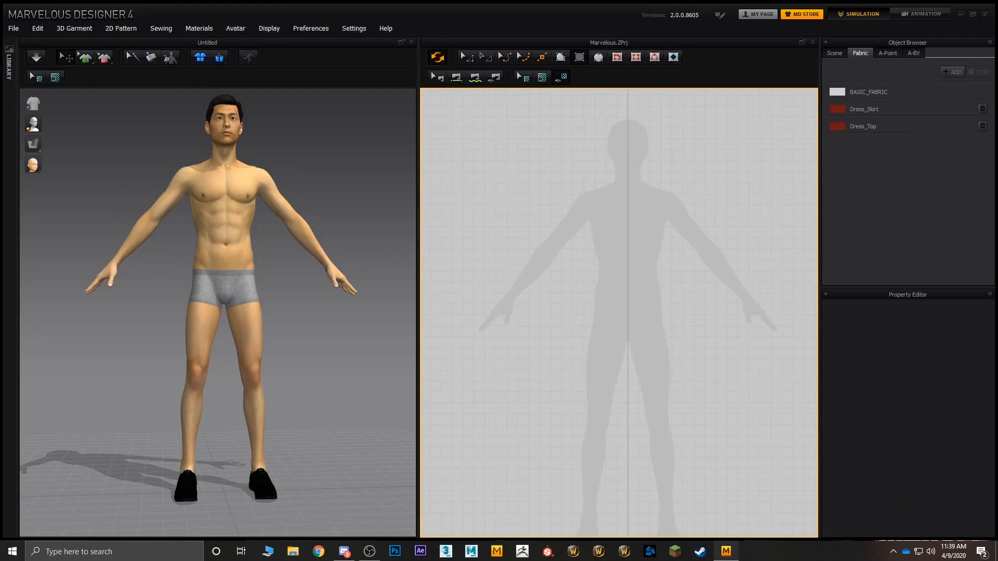
right_click(537, 198)
left_click(520, 184)
left_click(520, 184)
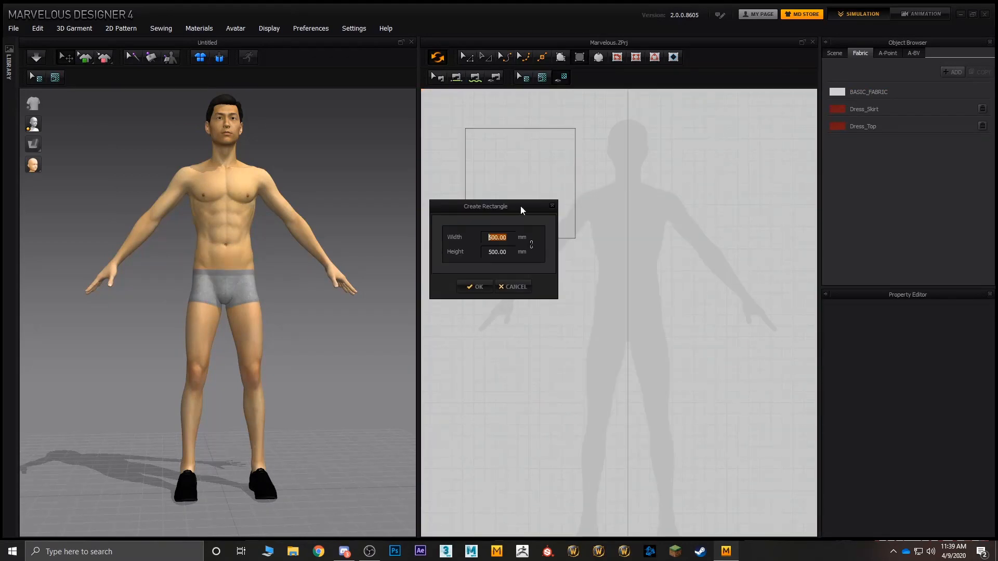
left_click(507, 287)
left_click(547, 207)
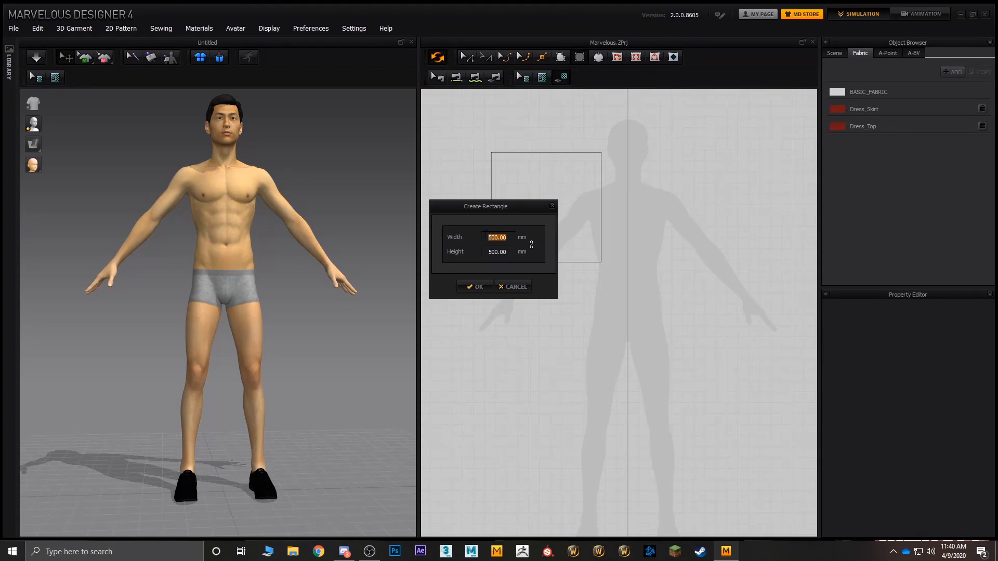
left_click(512, 287)
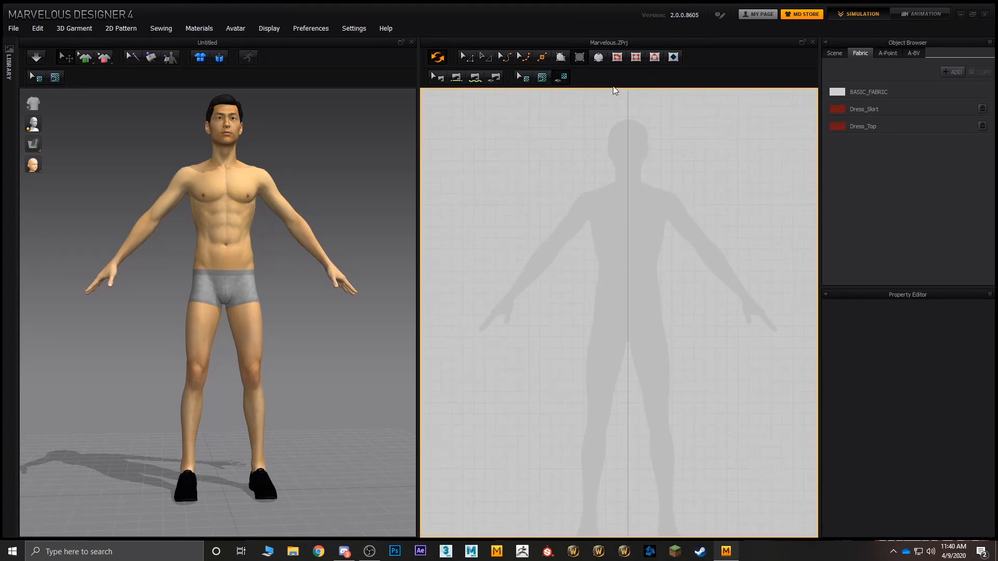
Step: Draw a trial circle pattern with an outline of about 4654 mm around the silhouette's upper body, and delete it
left_click(602, 63)
left_click_drag(597, 178, 508, 306)
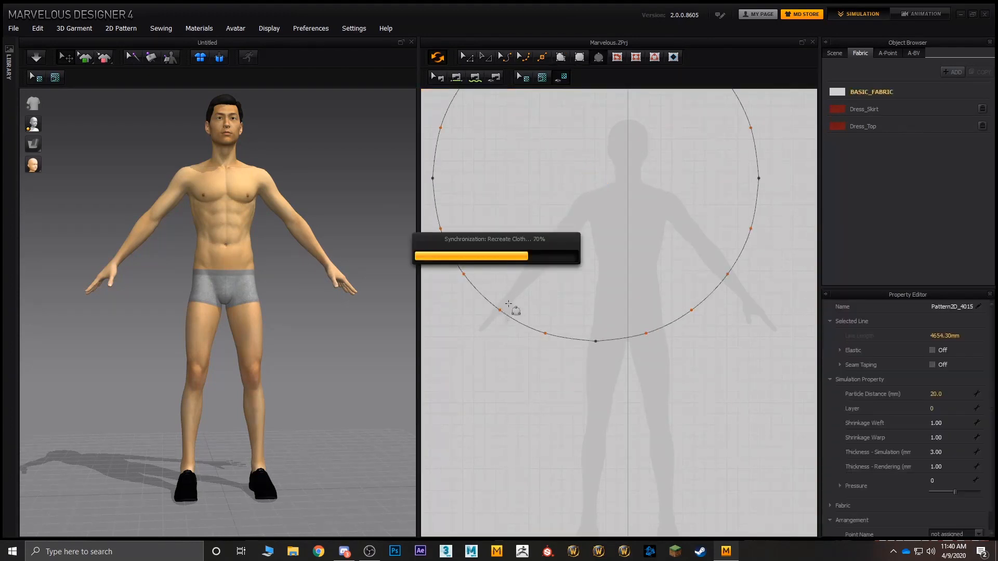
key("Delete")
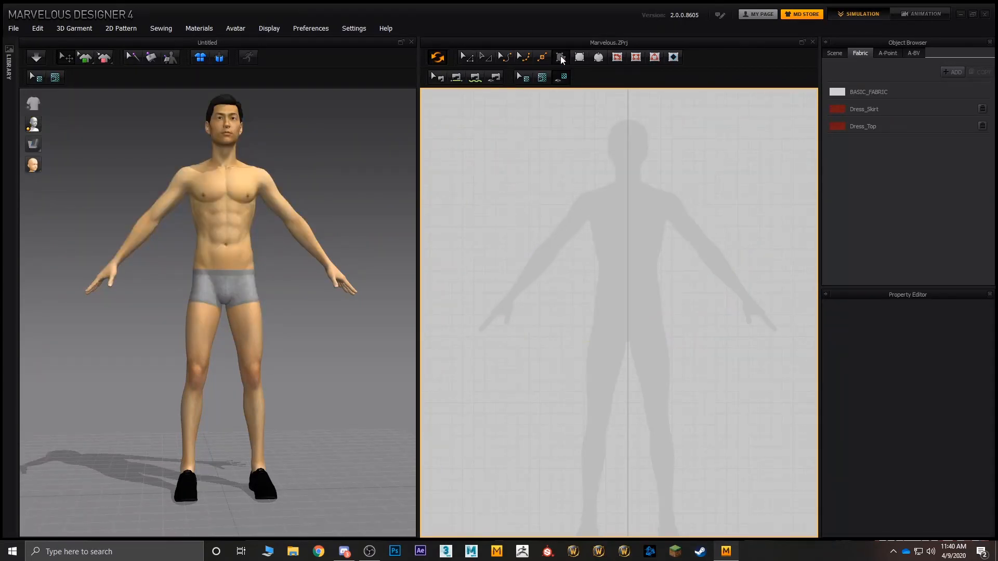
Step: Draw an eight-point half T-shirt polygon with an outline of about 1837 mm, ending at the silhouette's vertical centre line
scroll(619, 138, "up", 2)
scroll(606, 183, "up", 2)
scroll(718, 124, "up", 2)
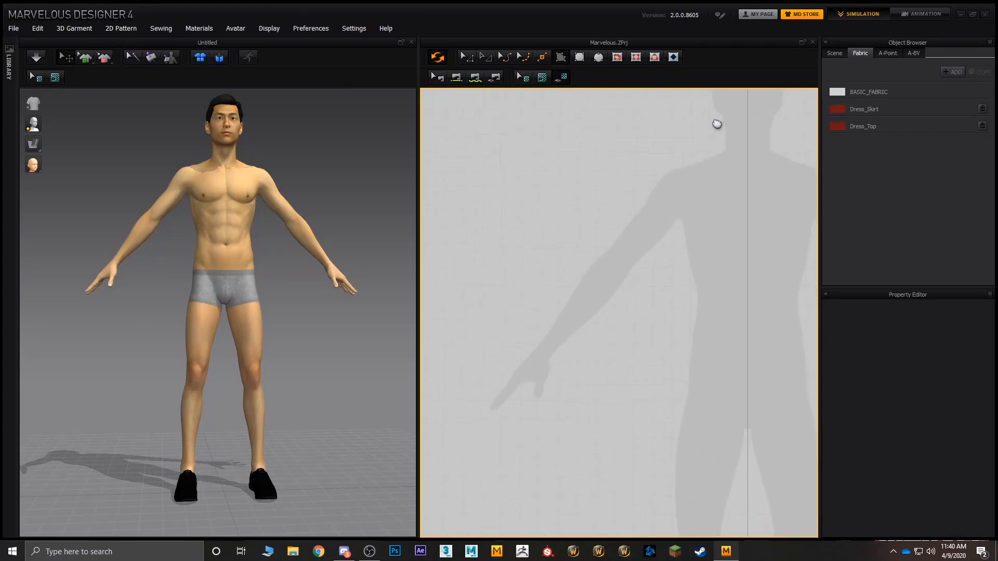
scroll(684, 114, "up", 2)
middle_click_drag(681, 140, 666, 151)
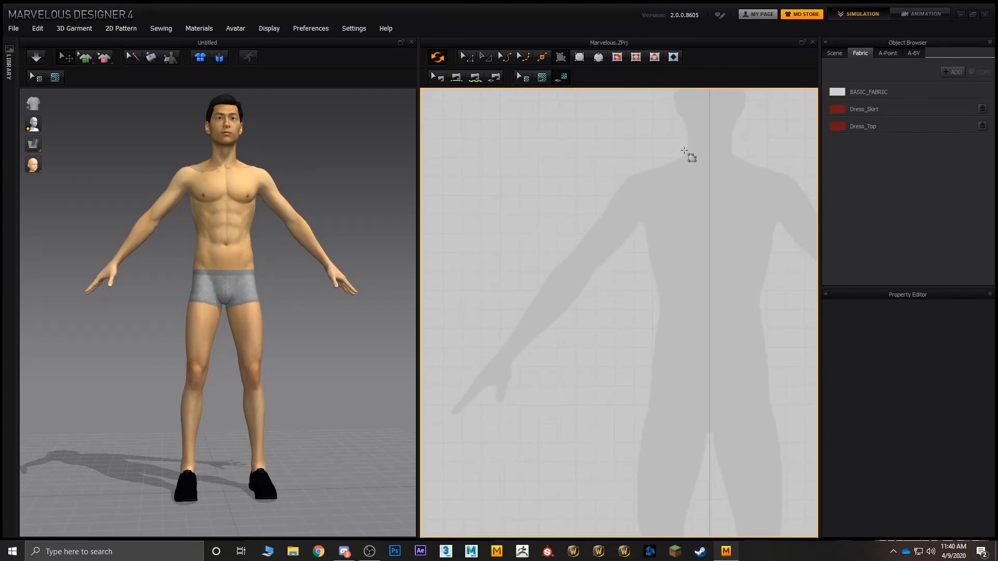
left_click(679, 151)
left_click(635, 168)
left_click(586, 223)
left_click(621, 266)
left_click(638, 239)
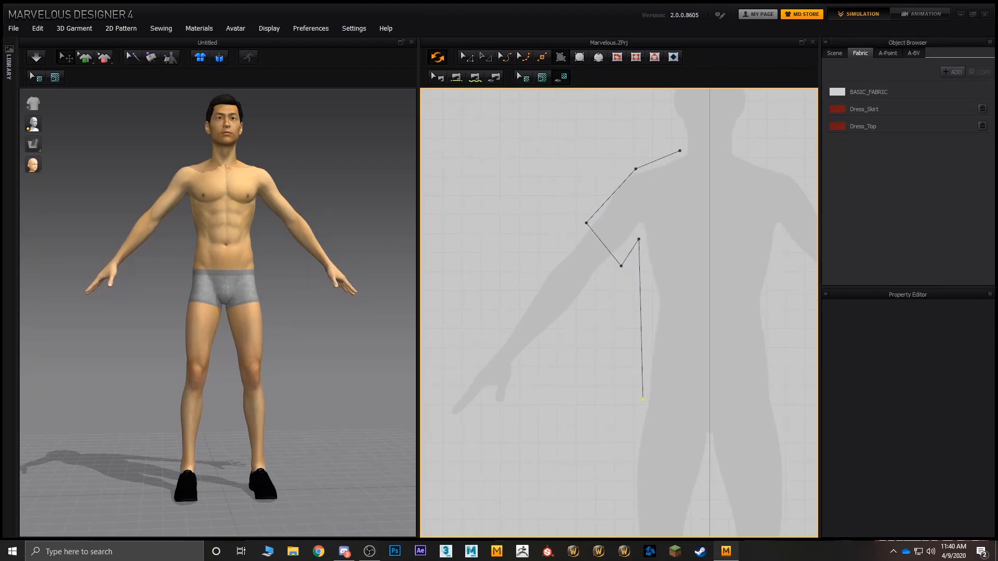
left_click(642, 402)
left_click(709, 402)
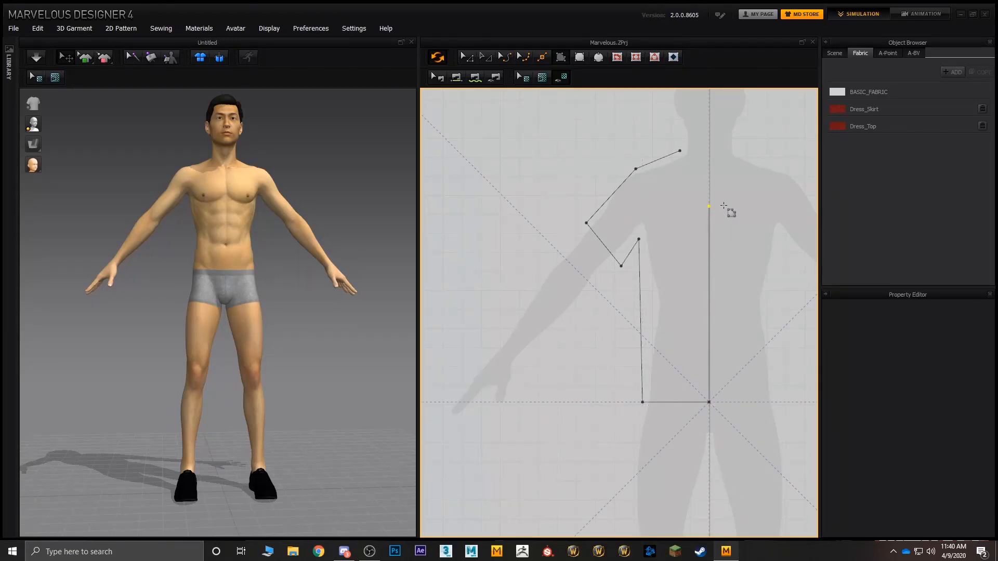
left_click(712, 191)
left_click(681, 153)
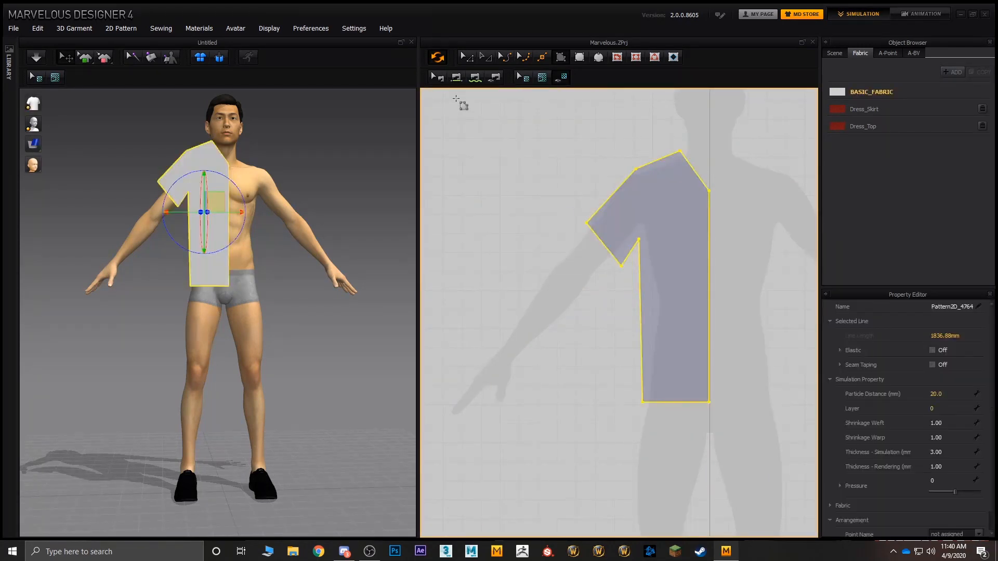
Step: Unfold the half T-shirt pattern along its vertical centre edge to make a full symmetrical T-shirt front
right_click_drag(367, 150, 472, 208)
left_click_drag(248, 253, 239, 253)
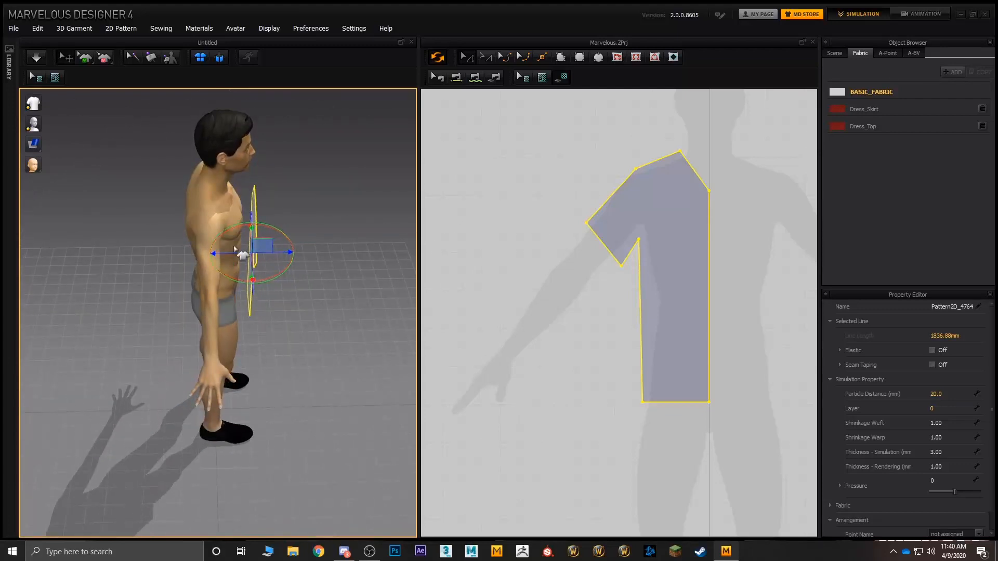
left_click(319, 231)
left_click(611, 216)
middle_click_drag(728, 241, 651, 253)
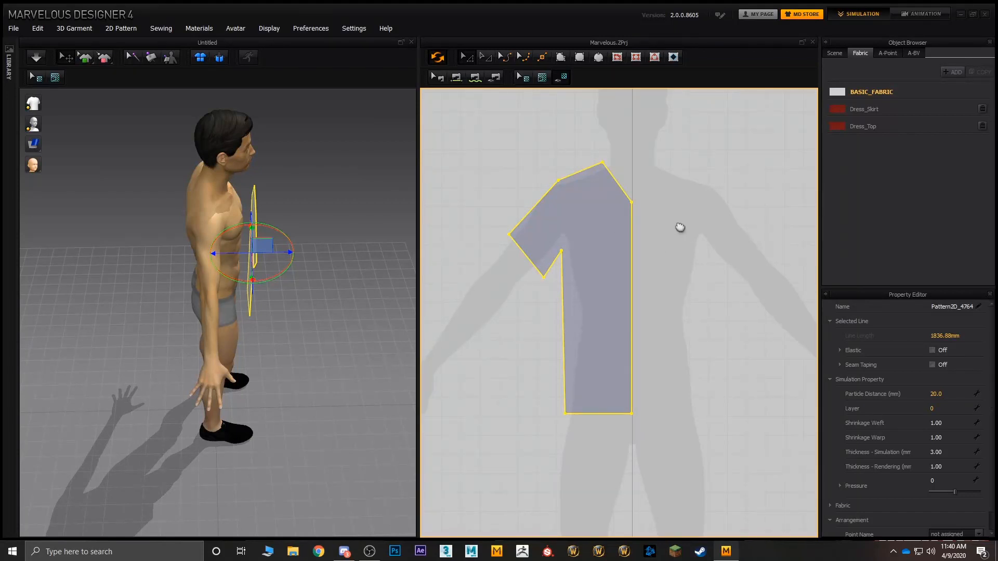
middle_click_drag(679, 228, 615, 186)
left_click(611, 198)
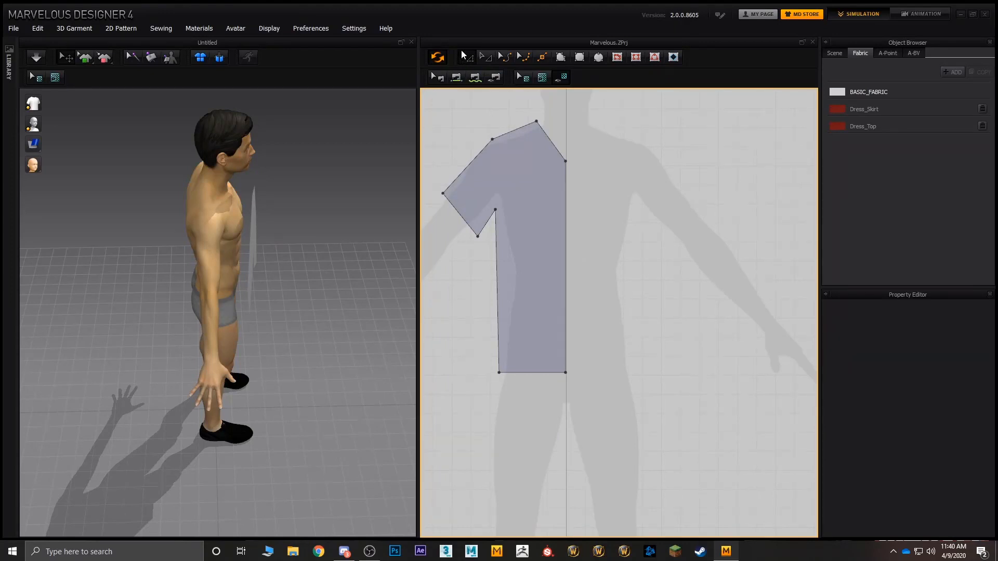
left_click(566, 222)
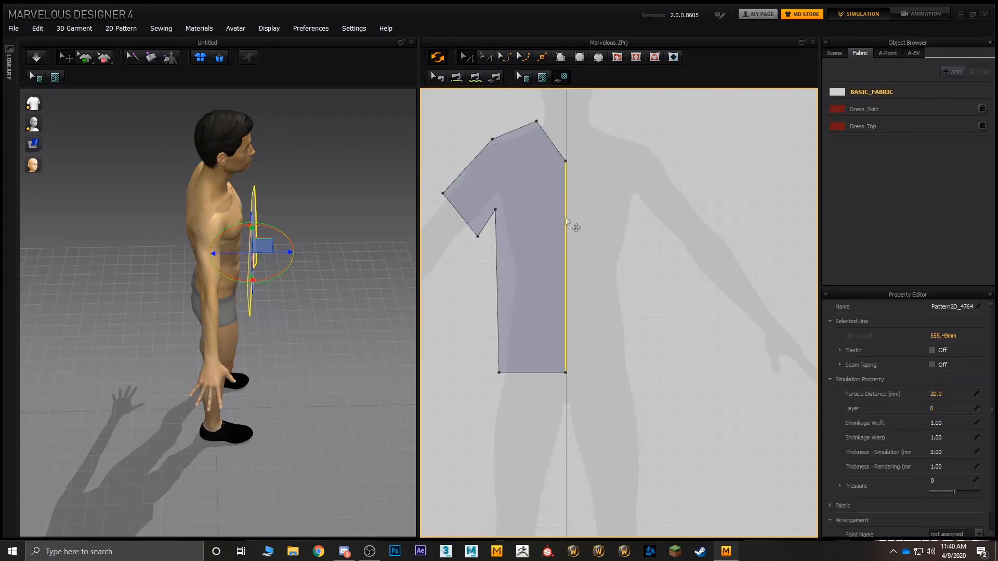
right_click(566, 218)
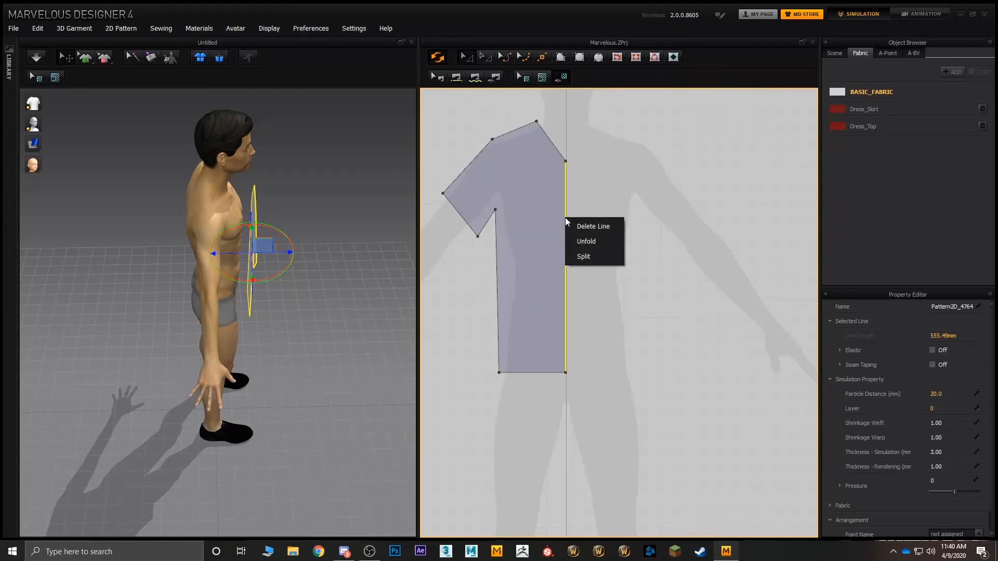
left_click(585, 248)
right_click_drag(335, 251, 213, 278)
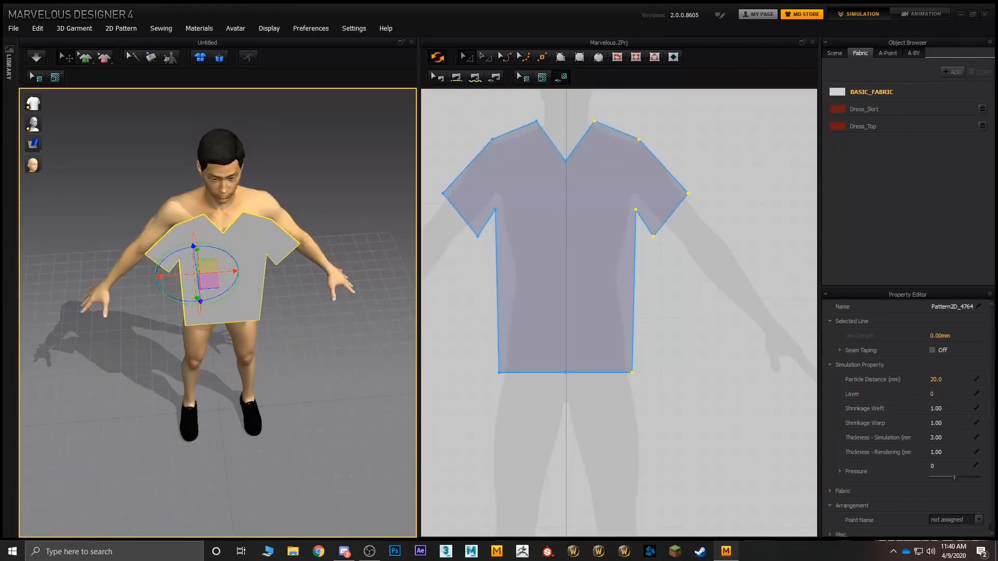
right_click_drag(339, 320, 287, 250)
Step: Copy the T-shirt pattern, paste a plain duplicate beside the original, and delete that duplicate
left_click(597, 252)
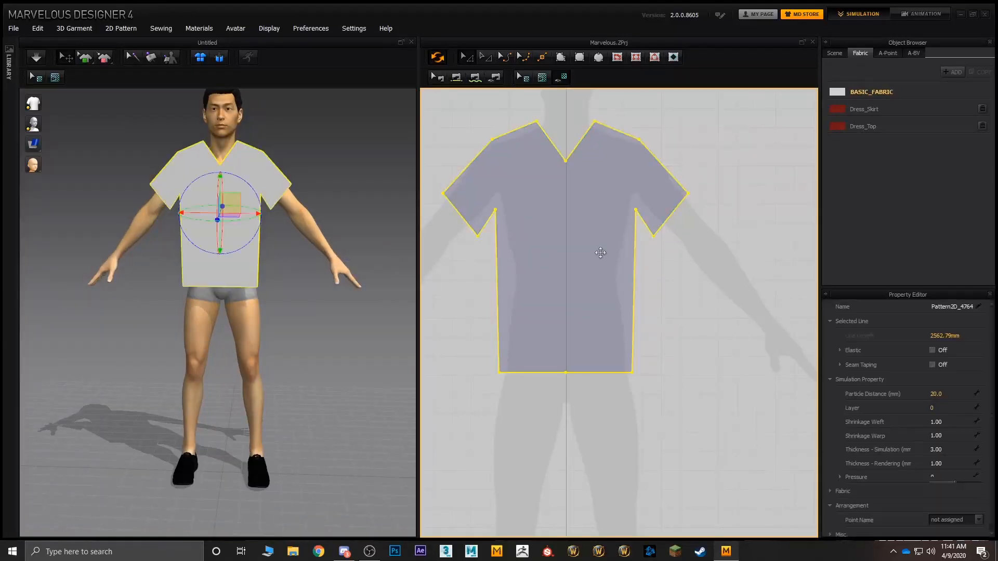
scroll(605, 261, "down", 5)
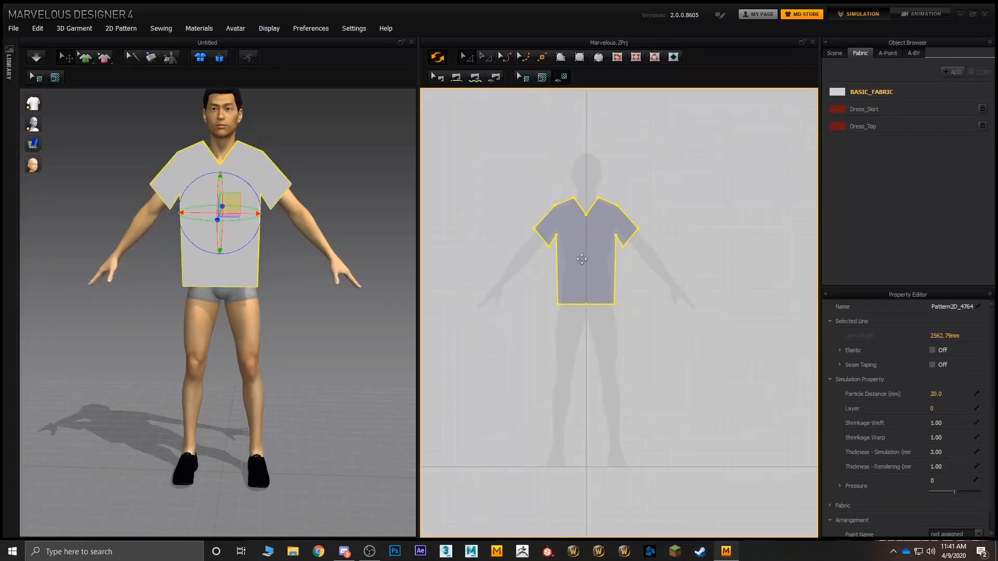
key("ctrl+c")
key("ctrl+v")
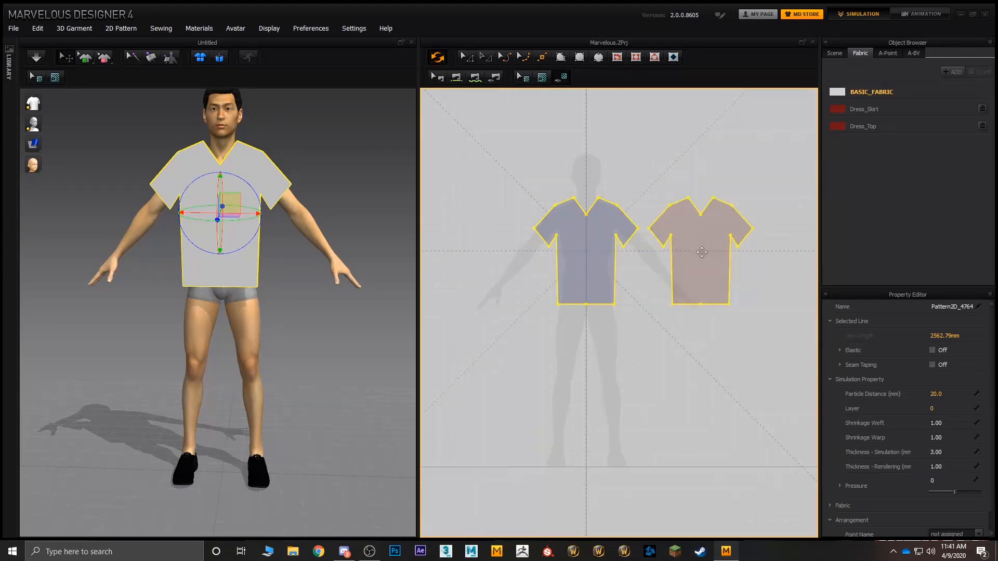
left_click(702, 249)
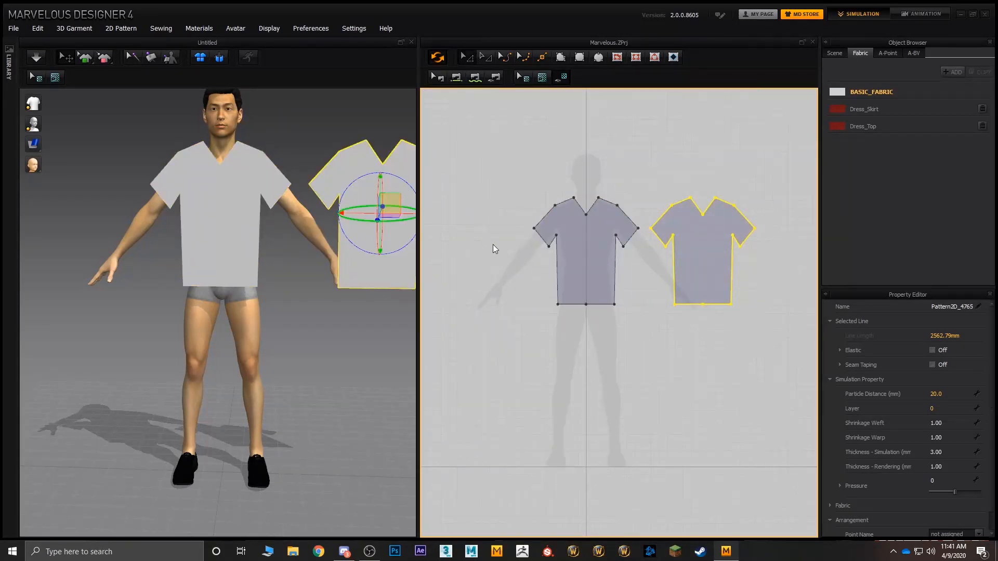
key("Delete")
Step: Make a Symmetric Paste copy of the T-shirt front and place it level with the original, beside the silhouette
left_click(572, 244)
scroll(572, 252, "up", 5)
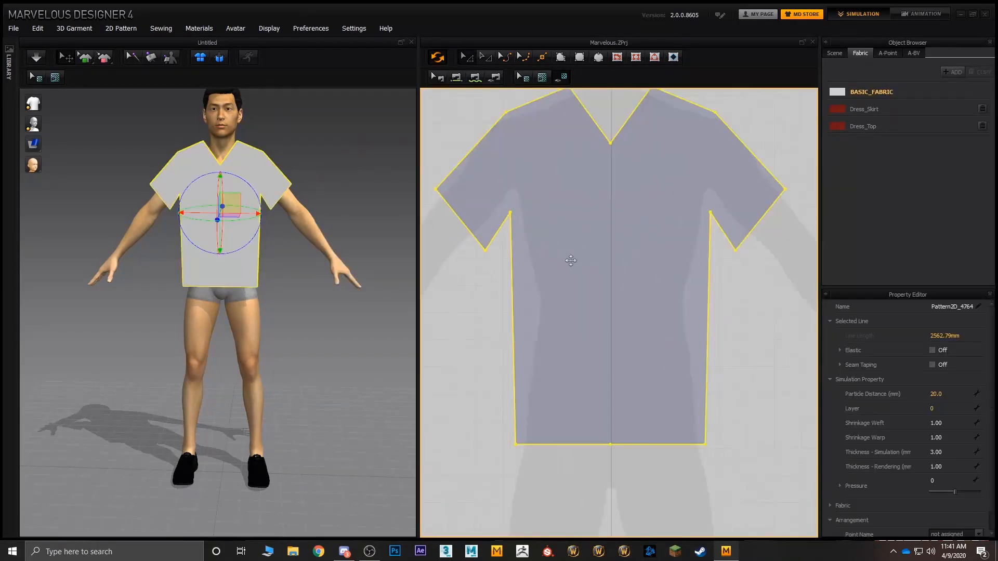
scroll(582, 269, "down", 5)
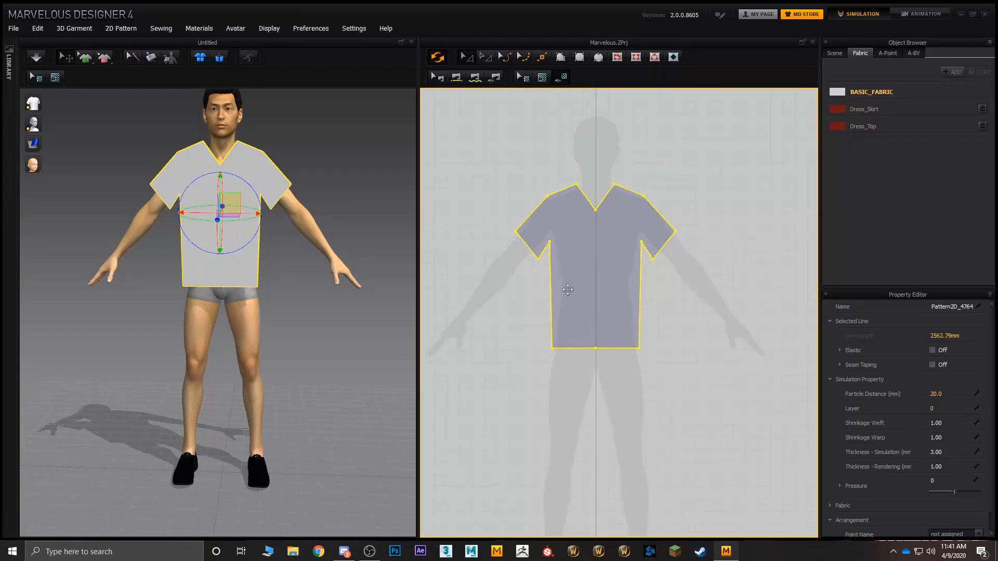
middle_click_drag(750, 280, 709, 278)
mouse_move(362, 258)
right_mouse_down()
mouse_move(187, 277)
mouse_move(358, 271)
right_mouse_up()
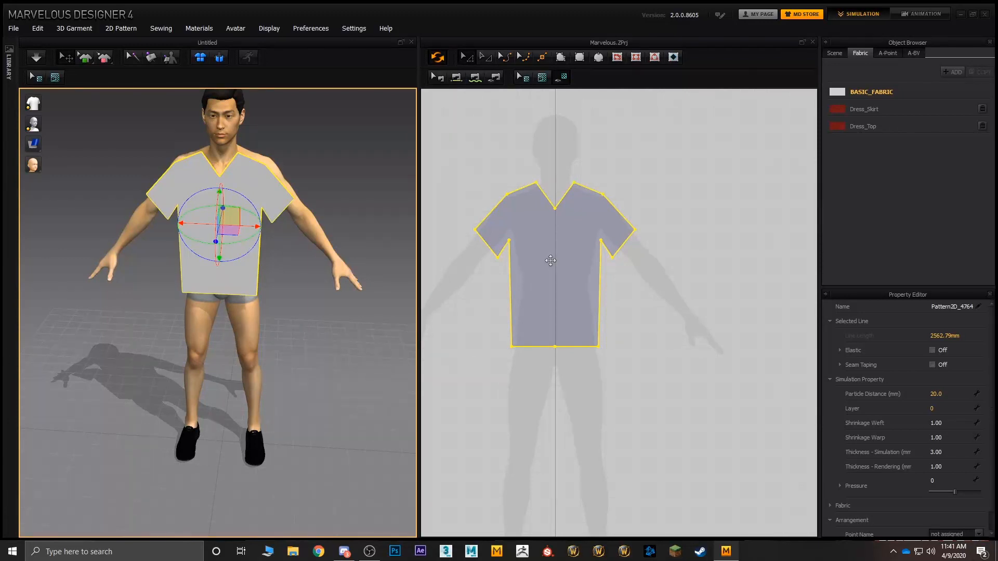
right_click(550, 261)
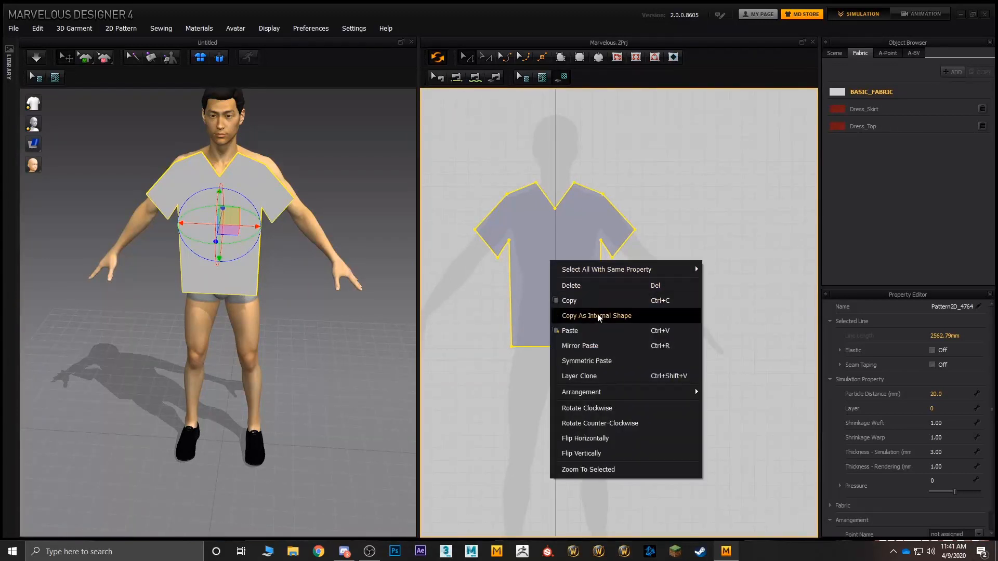
left_click(596, 365)
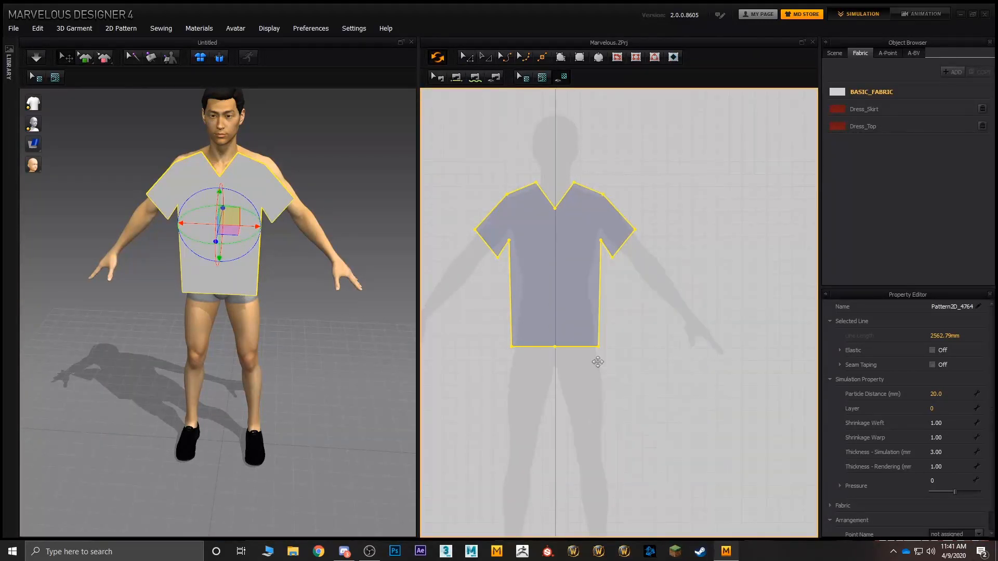
left_click(736, 251)
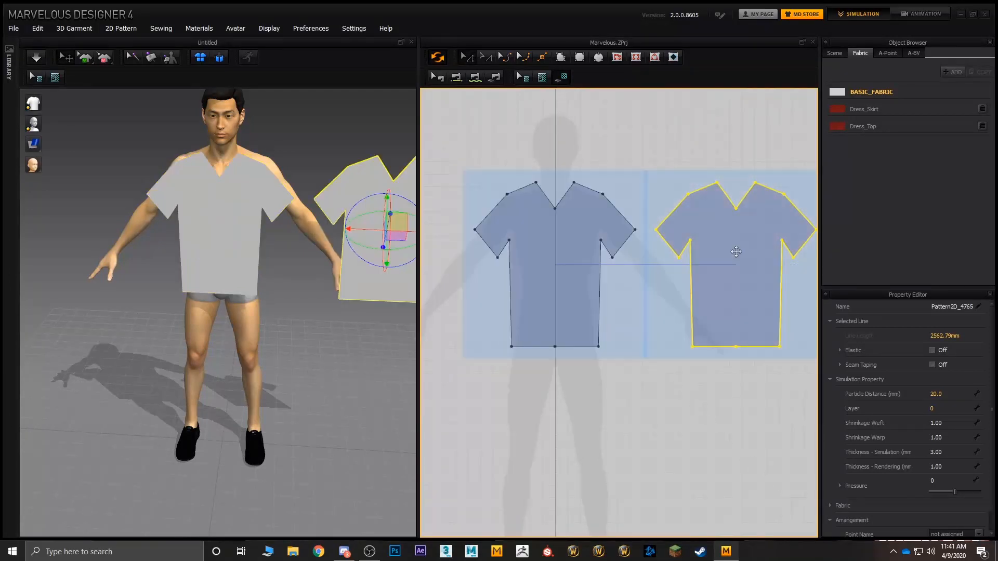
Step: Examine the symmetric T-shirt copy and its transform gizmo in 3D from the front and back of the avatar
right_click_drag(366, 325, 320, 320)
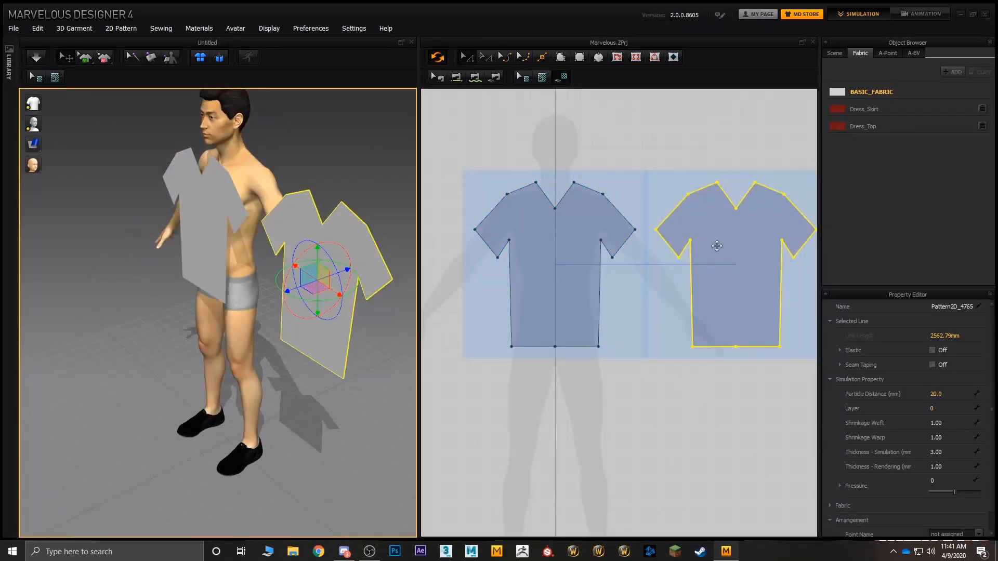
mouse_move(274, 284)
right_mouse_down()
mouse_move(221, 285)
mouse_move(292, 290)
right_mouse_up()
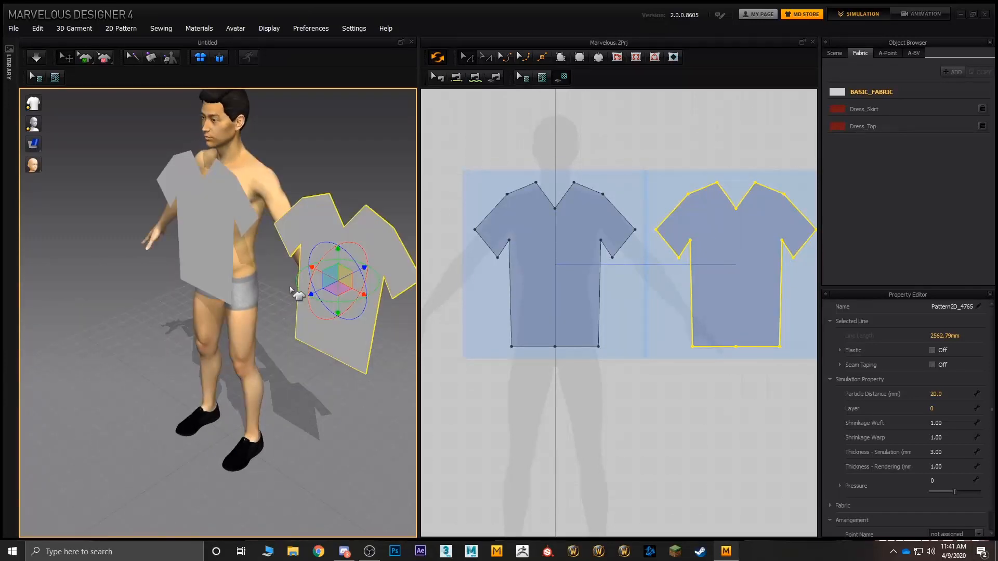
right_click_drag(341, 239, 262, 213)
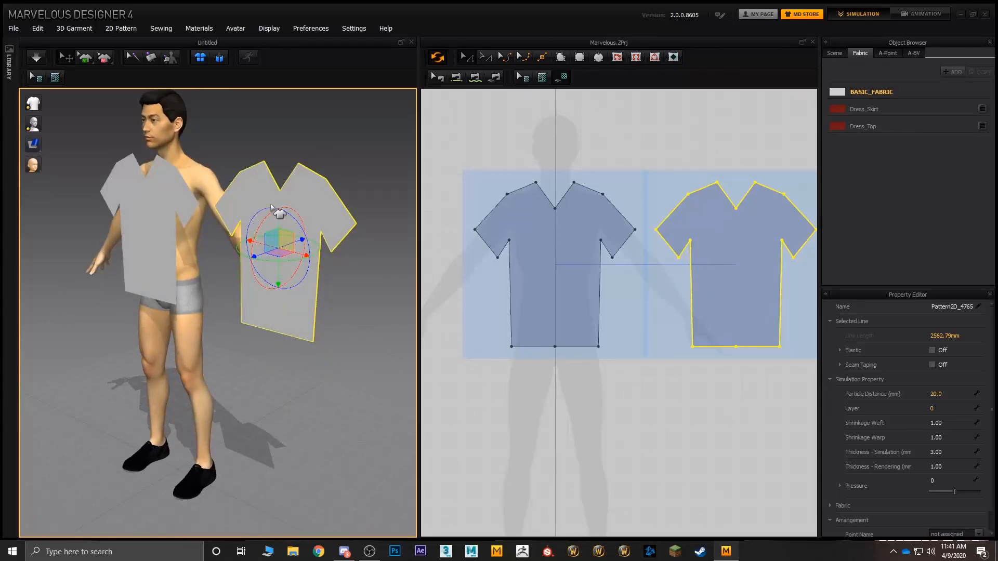
scroll(264, 207, "up", 6)
middle_click_drag(306, 211, 212, 281)
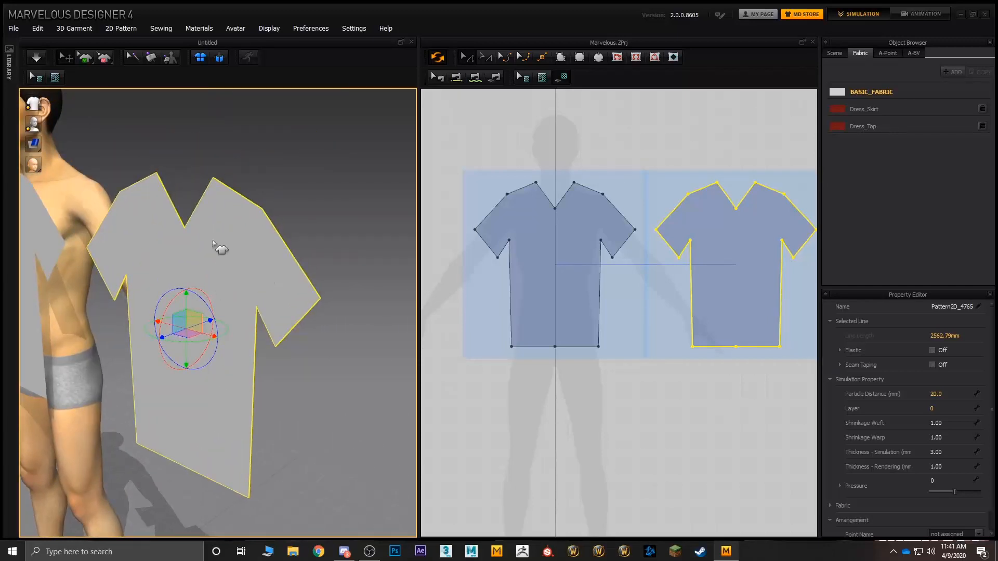
right_click_drag(209, 251, 127, 187)
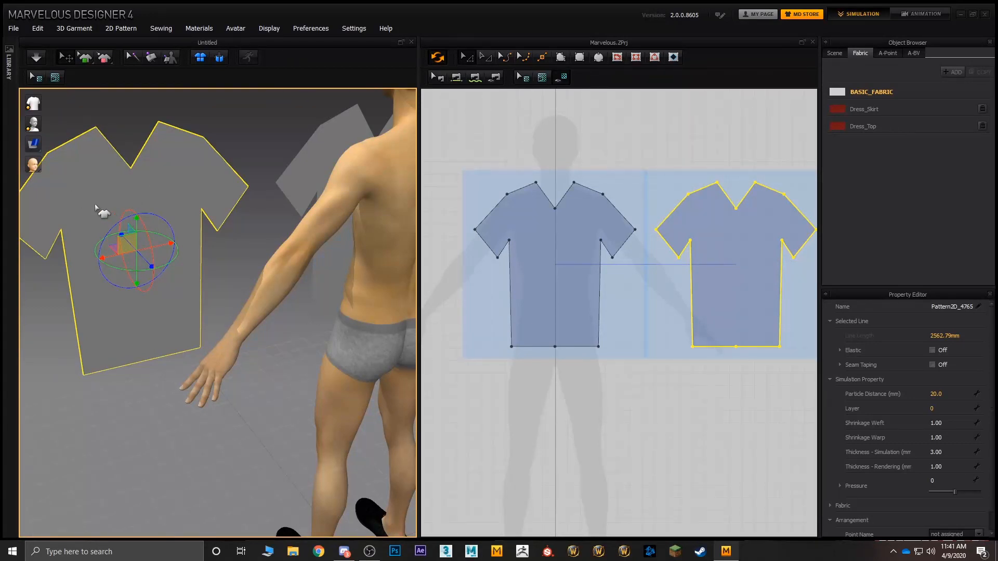
right_click_drag(102, 206, 123, 200)
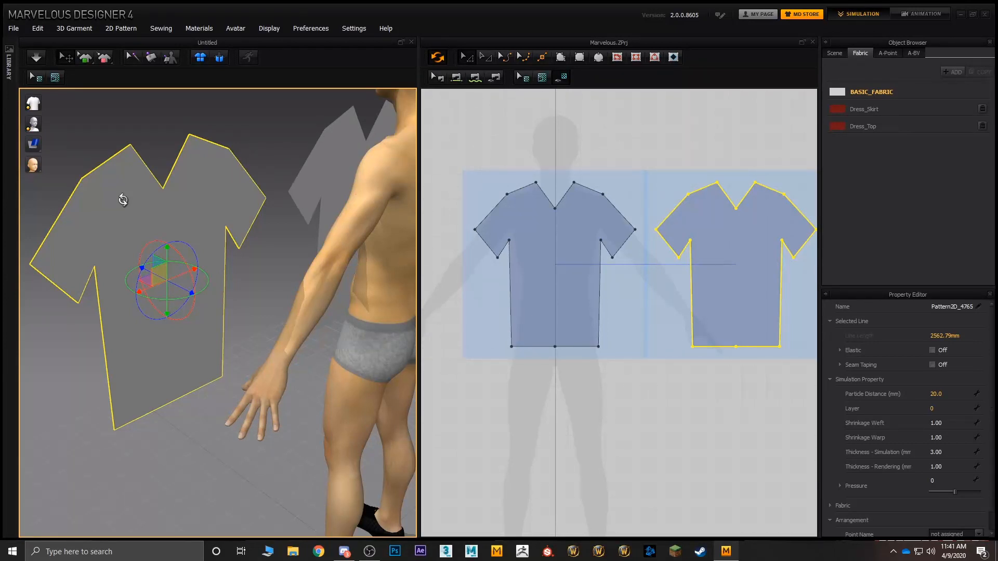
right_click_drag(123, 200, 278, 302)
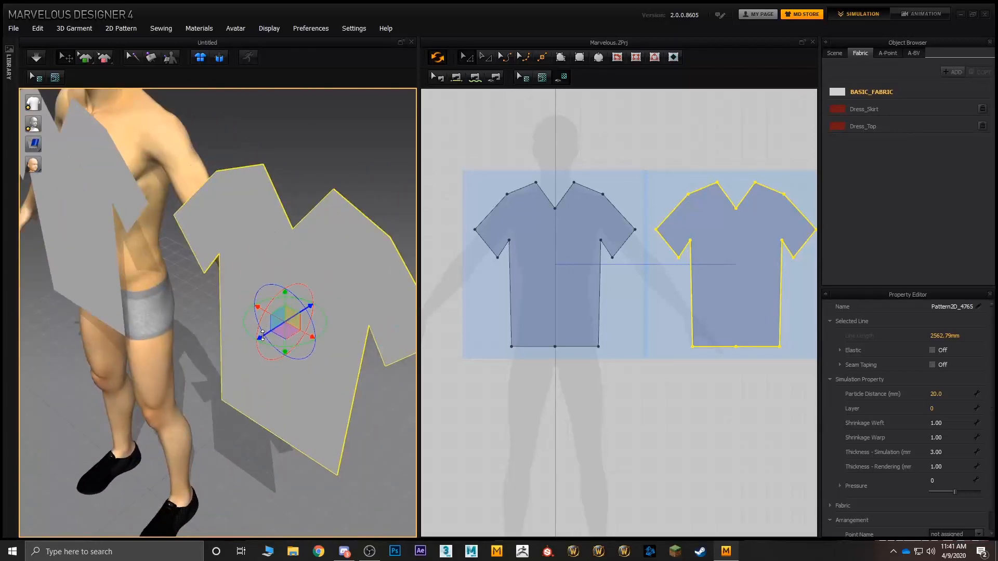
Step: Reposition the 3D transform gizmo on the symmetric T-shirt copy, leaving it near the middle of the piece
left_click(265, 344)
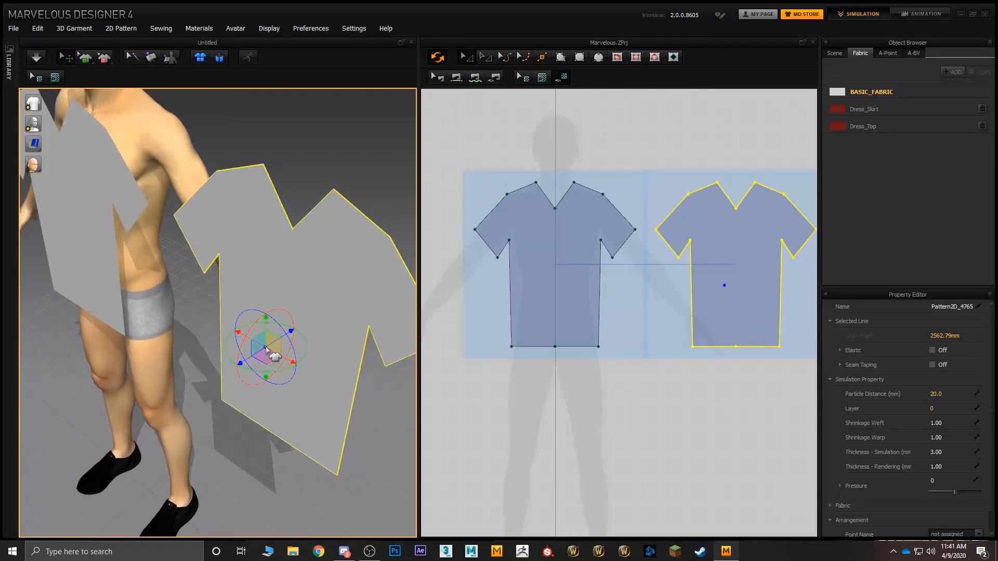
left_click(314, 291)
left_click(279, 322)
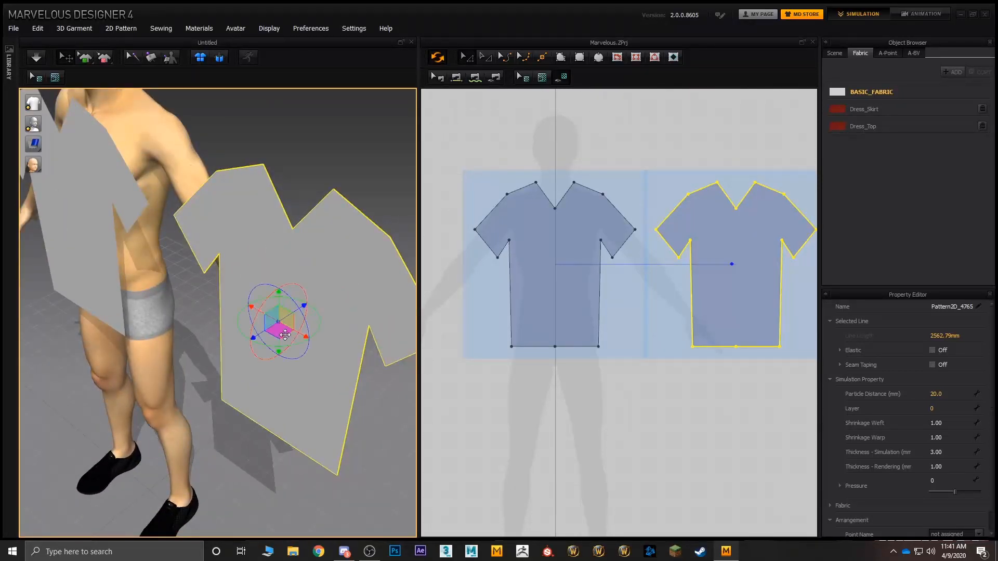
Step: Move the symmetric T-shirt copy sideways in 3D until it sits behind the avatar's back
left_click_drag(263, 344, 309, 267)
right_click_drag(308, 267, 265, 232)
right_click_drag(120, 383, 123, 282)
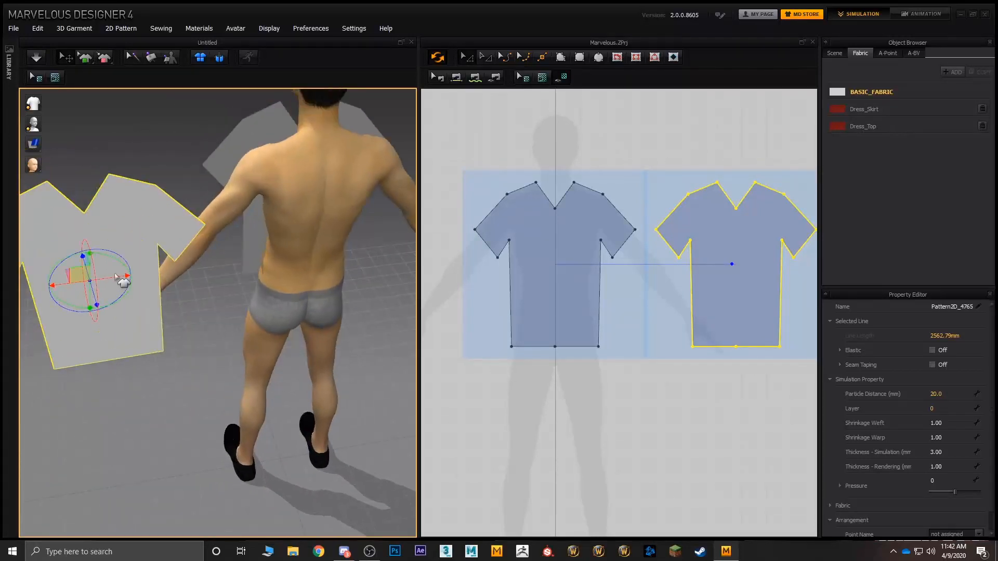
left_click_drag(115, 277, 346, 246)
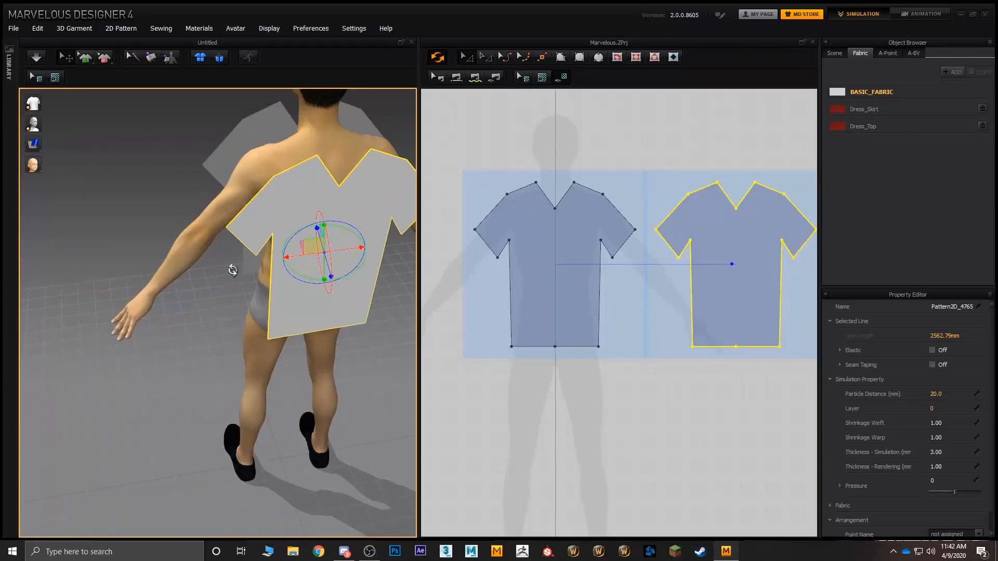
right_click_drag(232, 270, 110, 199)
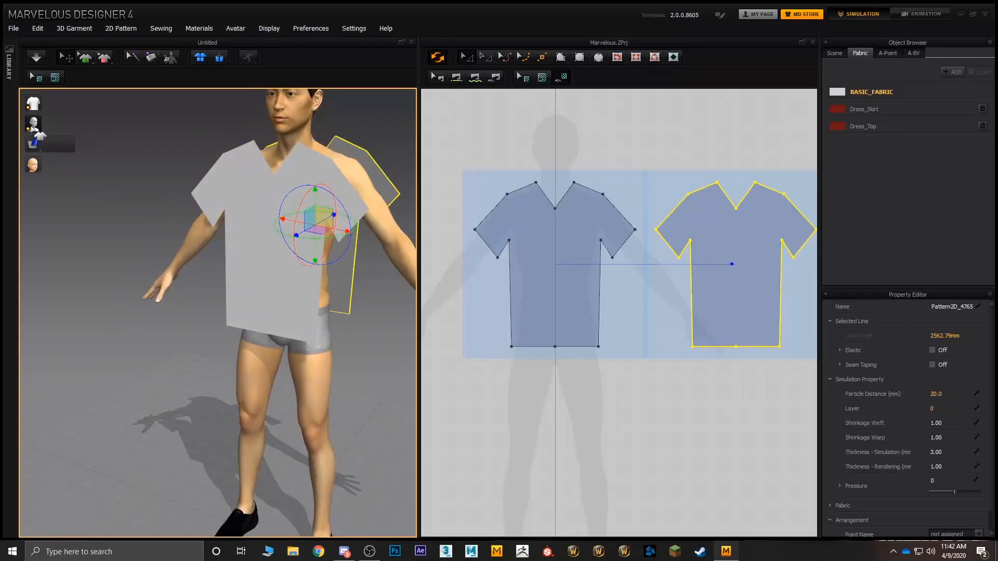
Step: Show the arrangement points around the avatar
mouse_move(36, 130)
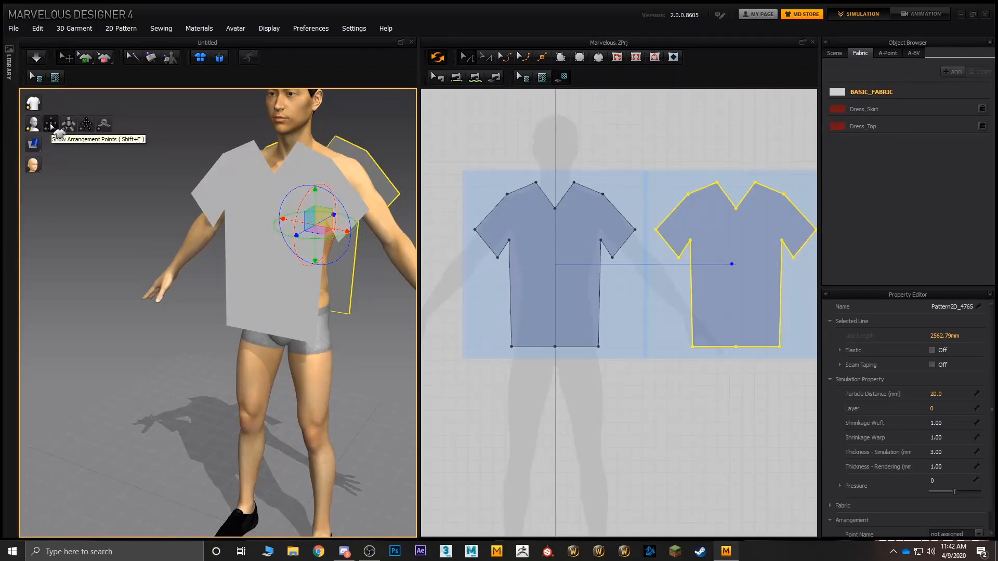
left_click(52, 126)
right_click_drag(180, 260, 153, 257)
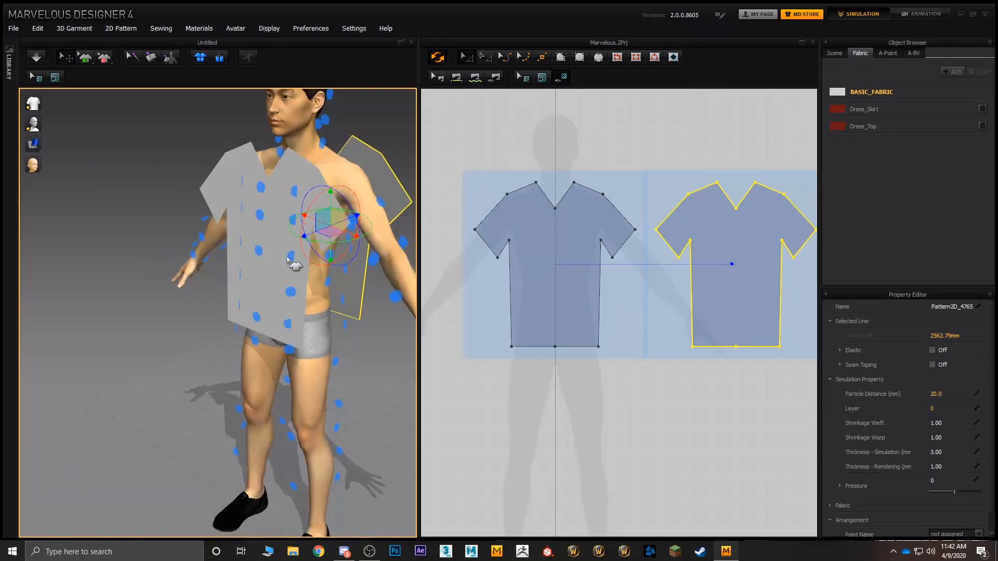
left_click(279, 276)
left_click_drag(253, 251, 218, 254)
Step: Select the symmetric T-shirt copy and move it farther back, well away from the avatar
left_click(379, 179)
right_click_drag(379, 178, 271, 218)
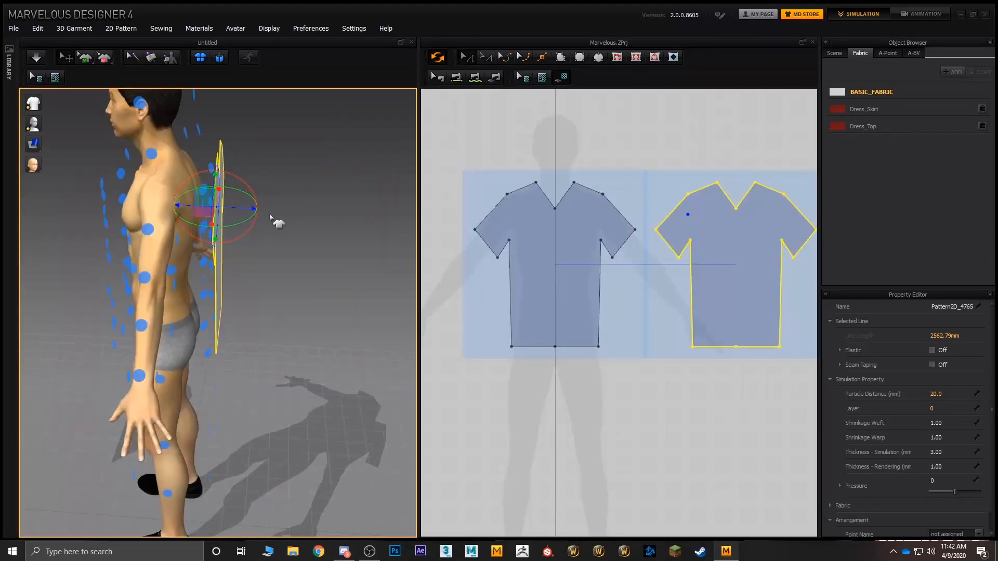
left_click_drag(253, 208, 436, 208)
right_click_drag(203, 225, 319, 228)
Step: Try the T-shirt front on the Neck Front arrangement point, and settle it on the front body centre point over the torso
left_click(44, 346)
left_click(259, 232)
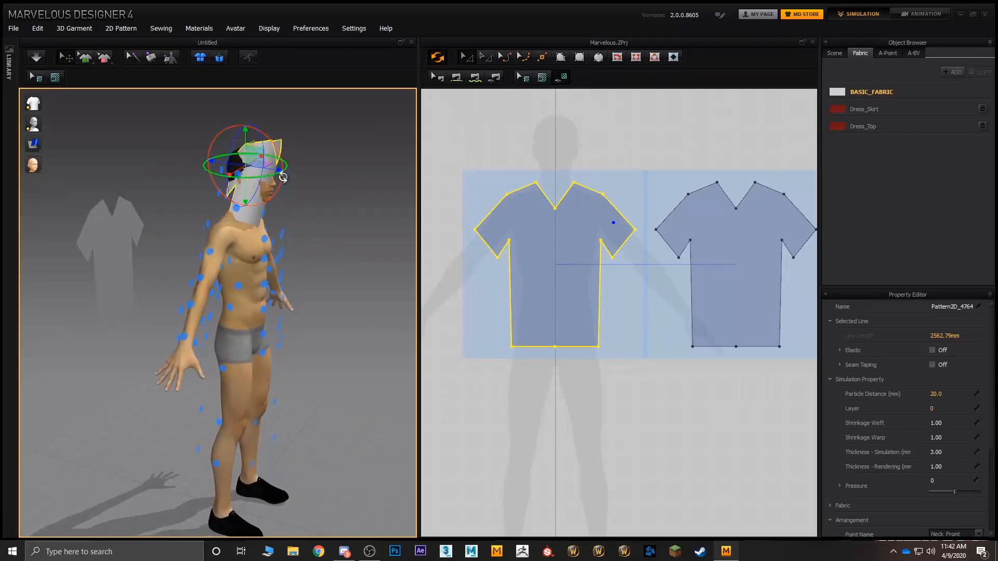
right_click_drag(283, 177, 252, 191)
left_click(262, 292)
Step: Place the symmetric T-shirt copy on the back body centre arrangement point behind the avatar's torso
right_click_drag(301, 291, 328, 299)
left_click(329, 294)
scroll(237, 344, "down", 2)
scroll(238, 345, "up", 2)
left_click(236, 333)
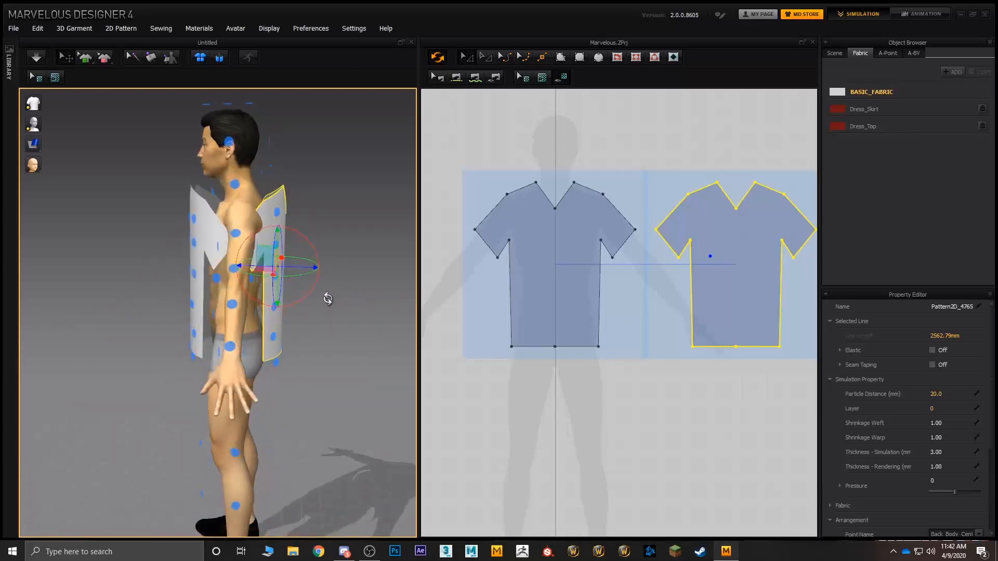
Step: Select the T-shirt front and hide the arrangement points around the avatar
scroll(243, 292, "up", 5)
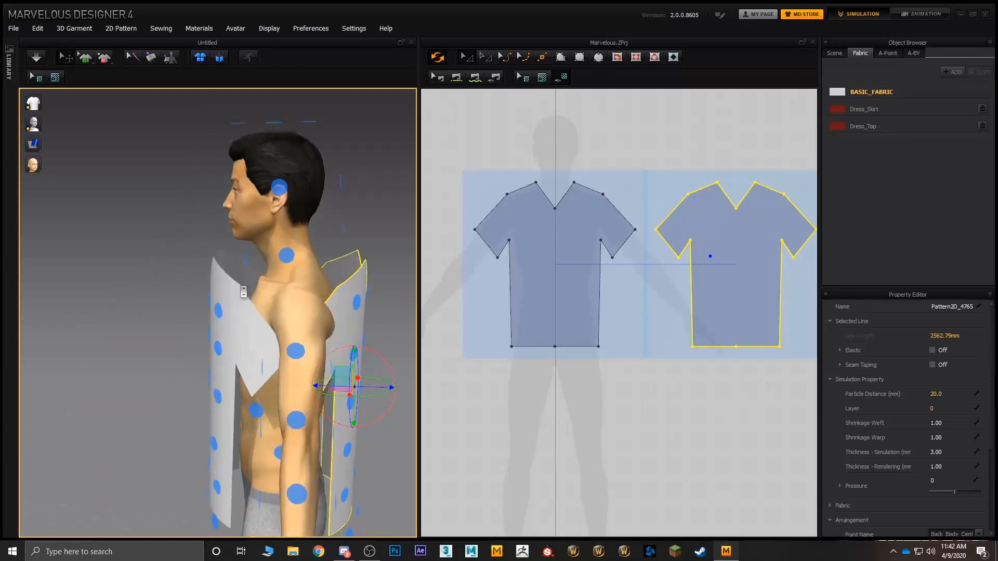
scroll(244, 292, "up", 2)
right_click_drag(233, 268, 327, 283)
middle_click_drag(328, 283, 251, 229)
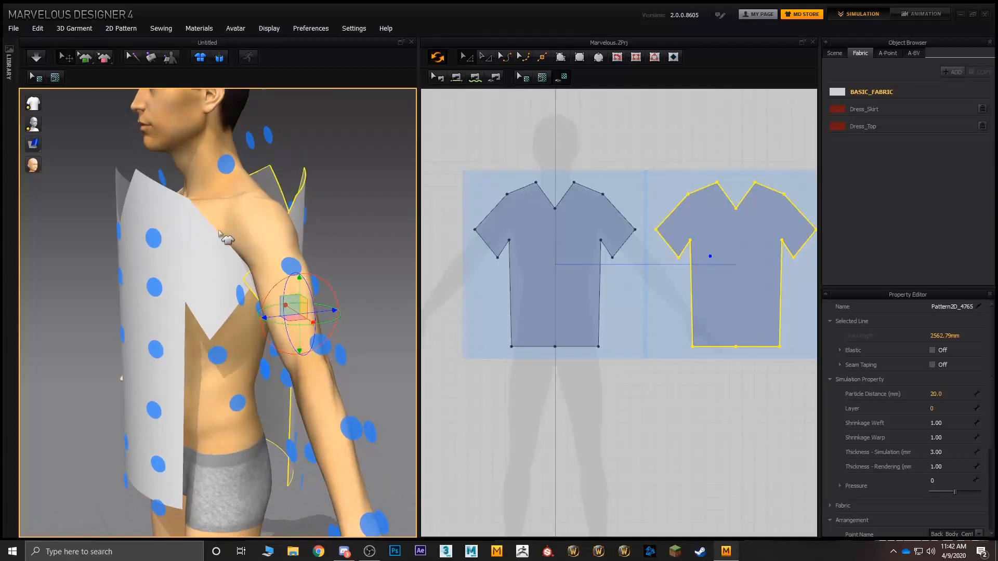
left_click(182, 243)
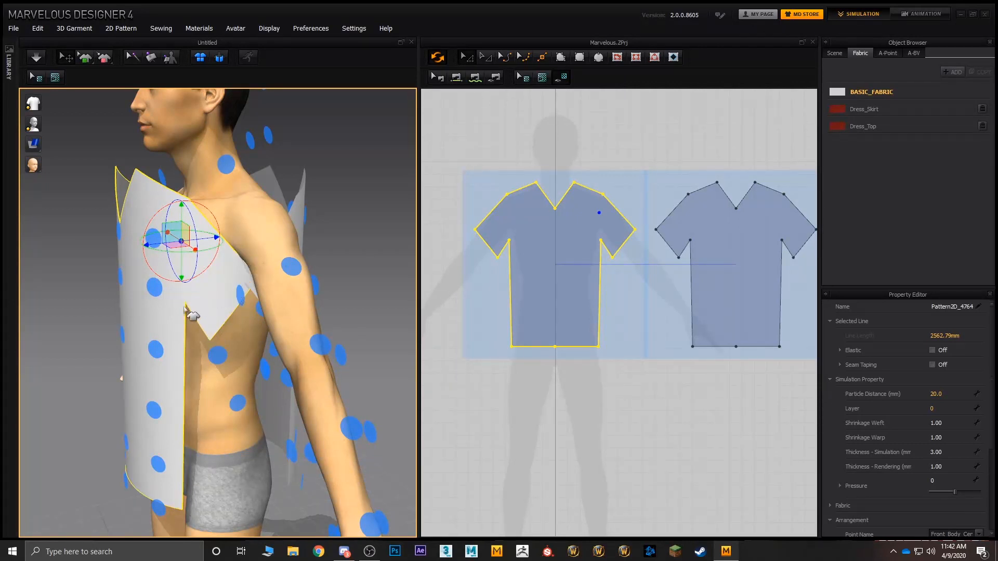
right_click_drag(184, 307, 268, 293)
right_click_drag(208, 297, 248, 228)
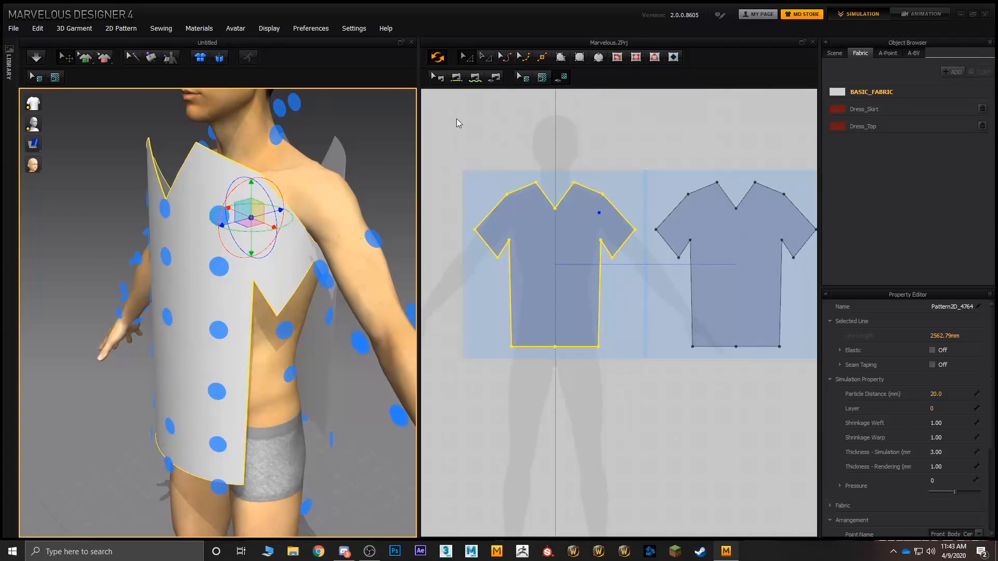
left_click(53, 124)
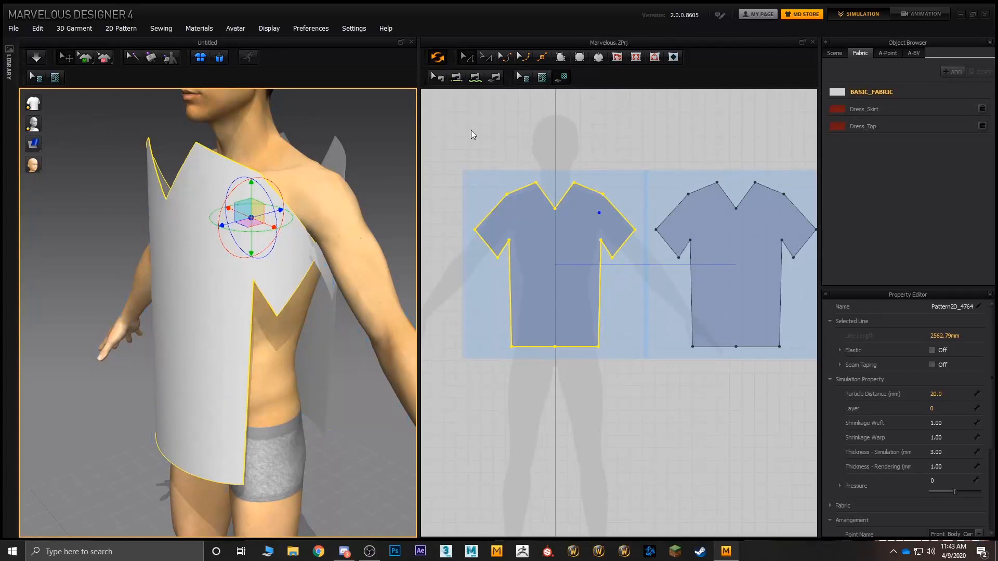
Step: Sew the front's shoulder edge nearest the copy to the facing shoulder edge of the back piece with Segment Sewing
middle_click_drag(364, 167, 272, 199)
middle_click_drag(515, 151, 574, 138)
scroll(509, 150, "up", 3)
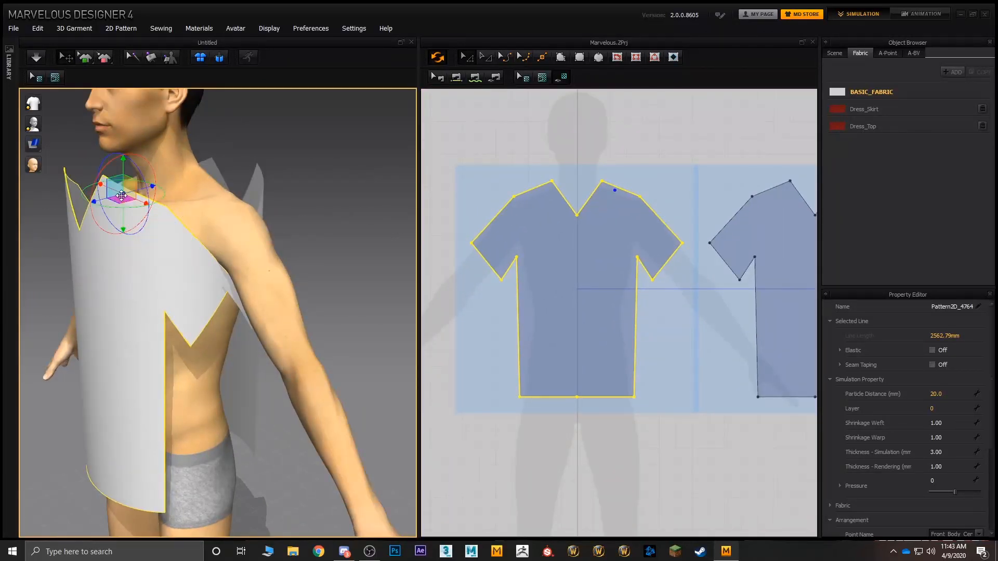
right_click_drag(117, 190, 159, 199)
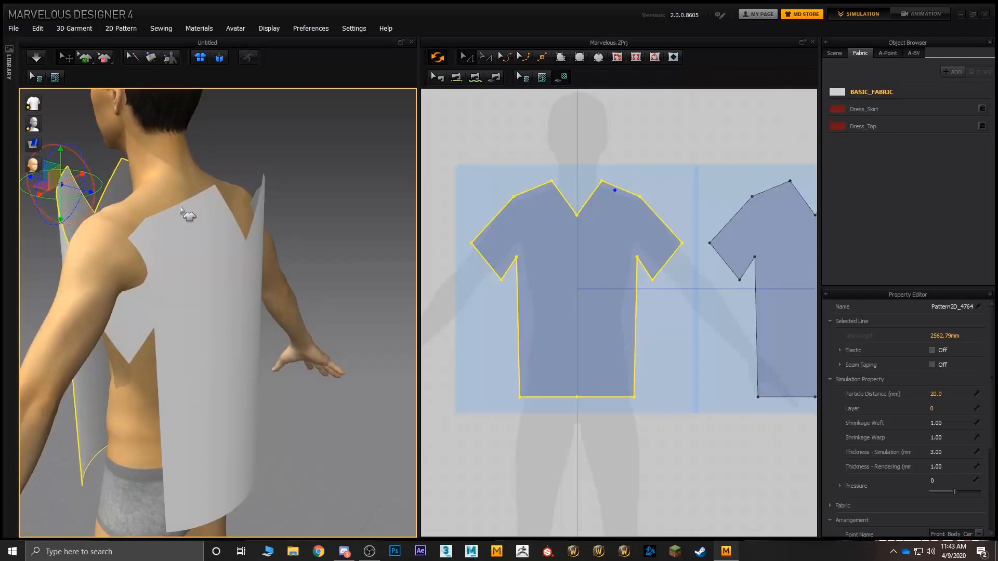
left_click(179, 216, "shift")
middle_click_drag(717, 183, 654, 205)
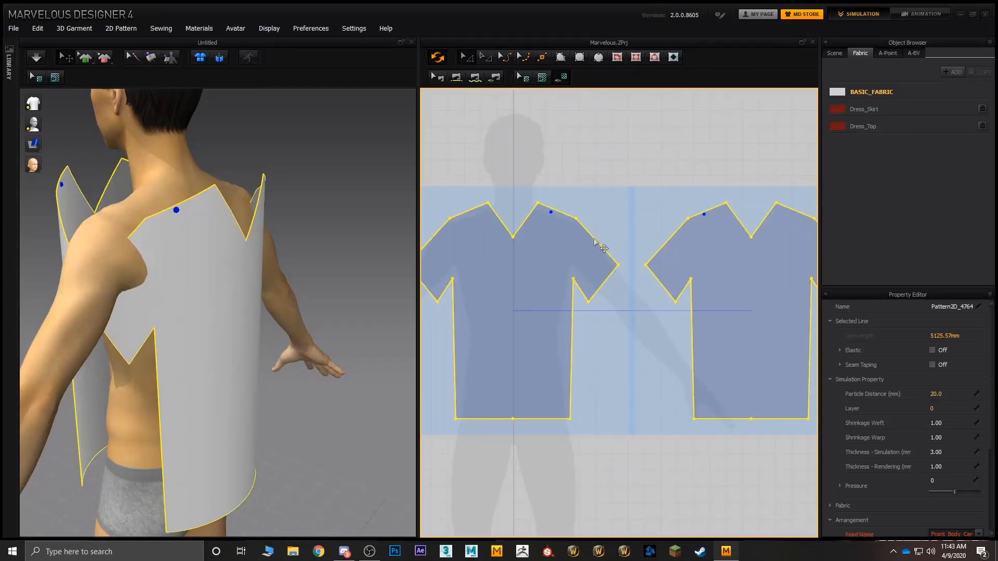
middle_click_drag(605, 199, 570, 167)
left_click(460, 83)
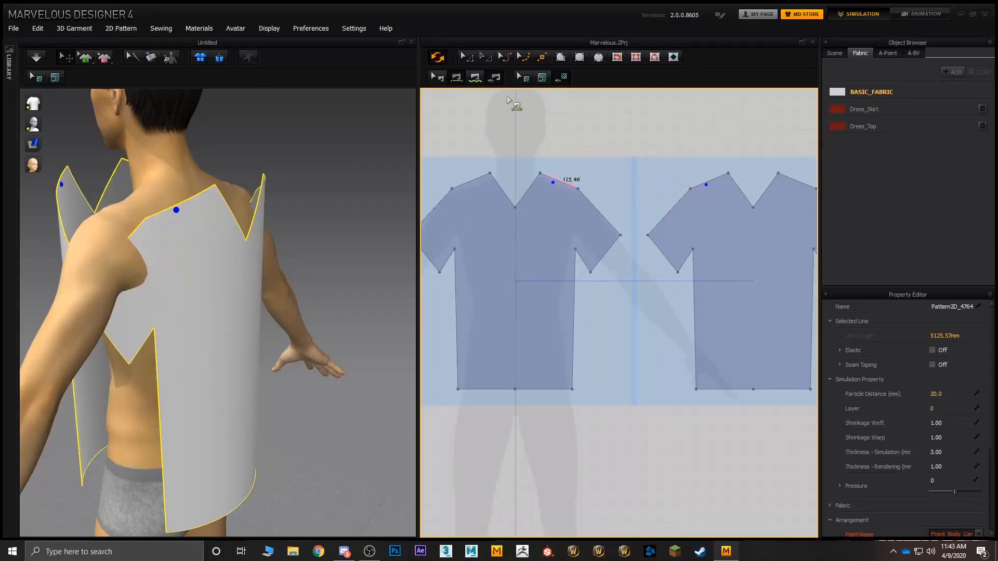
left_click(554, 167)
left_click(707, 185)
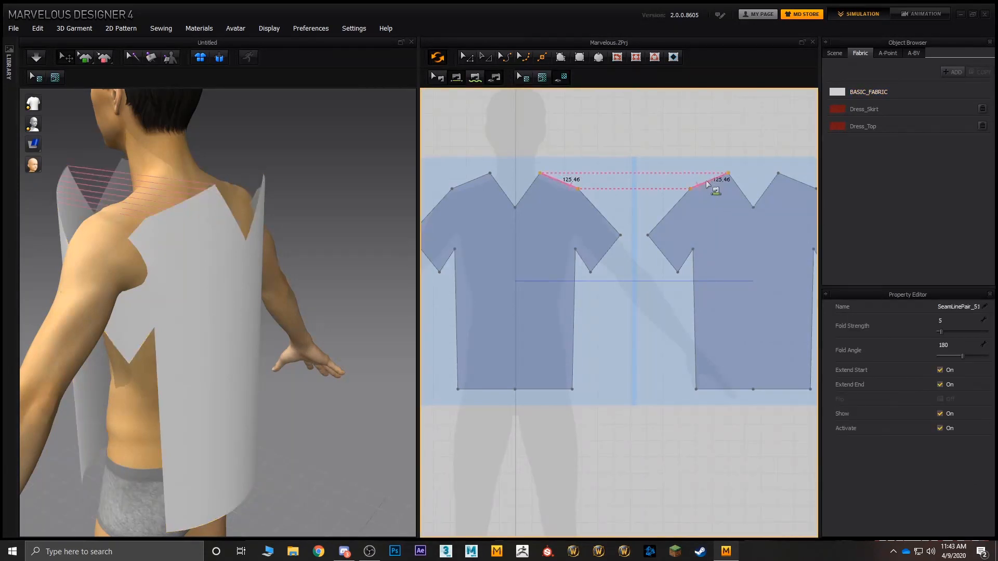
Step: Sew the outer shoulder edges of front and back together and reverse that seam so its stitch lines run uncrossed
left_click(470, 182)
middle_click_drag(530, 195, 451, 209)
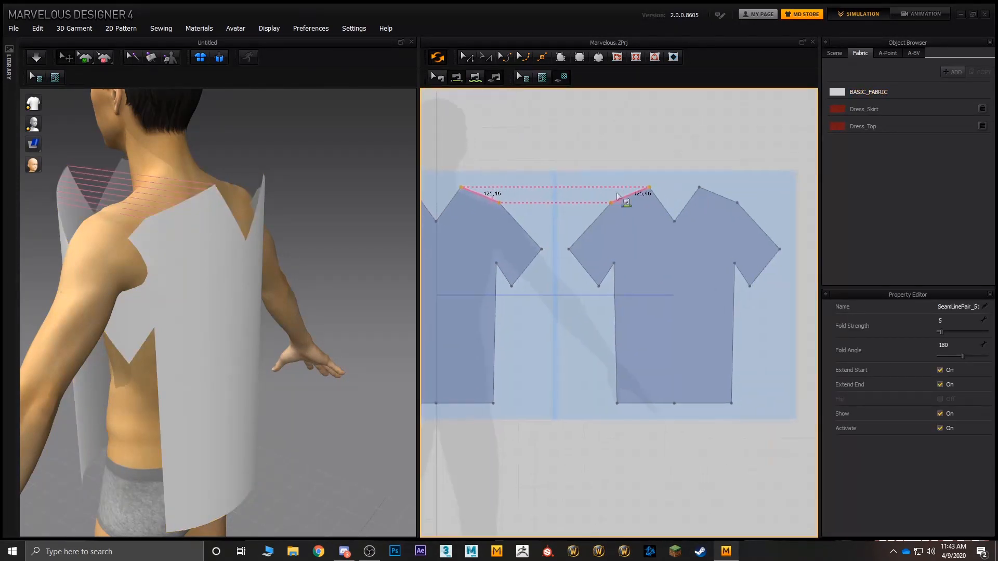
left_click(729, 197)
right_click_drag(364, 192, 218, 213)
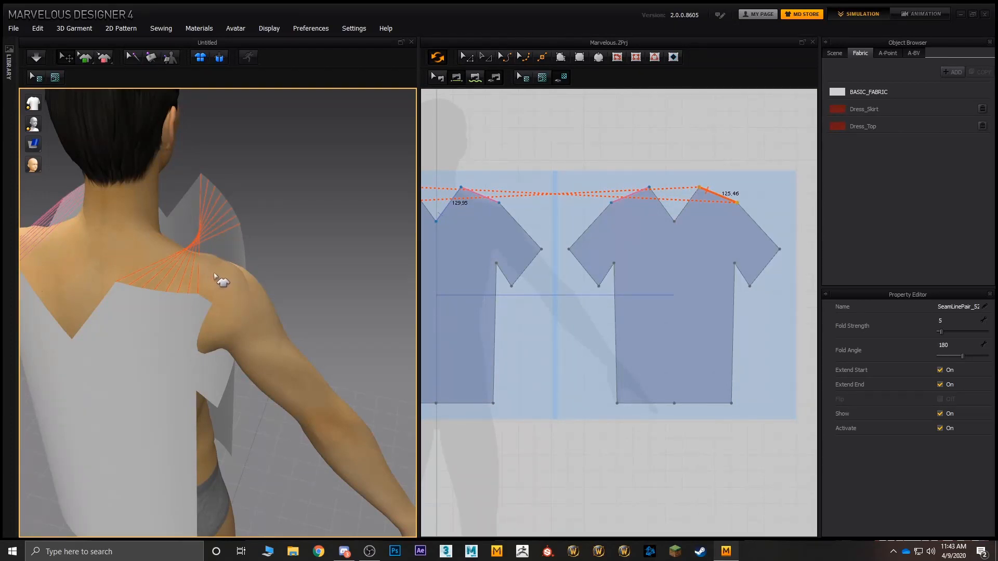
key("ctrl+b")
right_click_drag(181, 258, 330, 221)
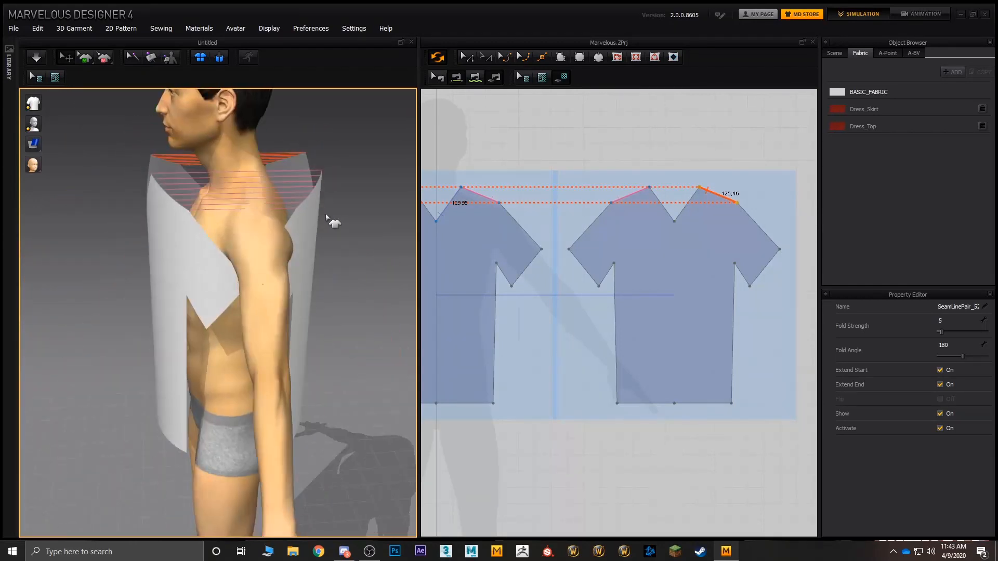
Step: Simulate the garment until the T-shirt drapes over the avatar's shoulders, and stop the simulation
left_click(35, 58)
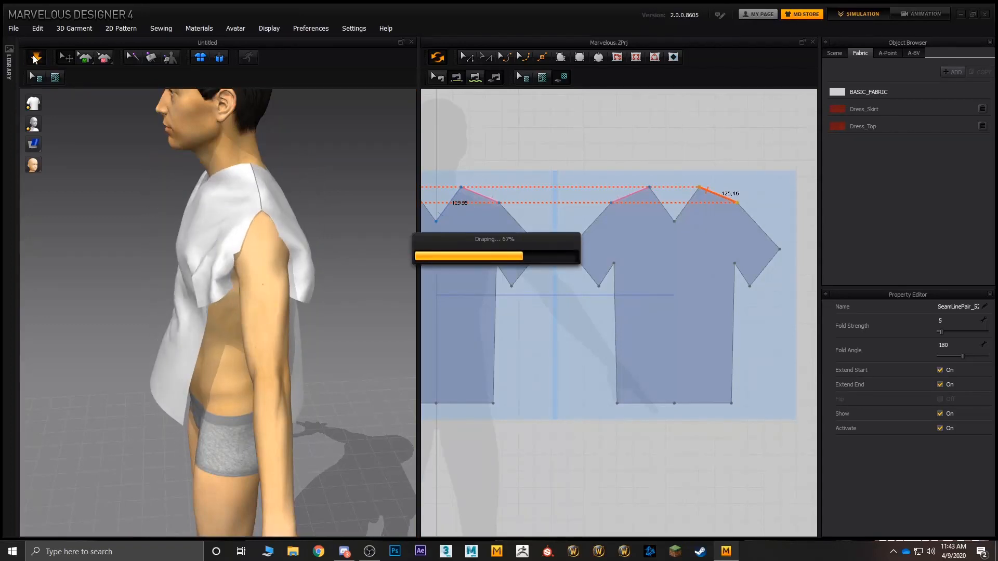
right_click_drag(219, 143, 78, 84)
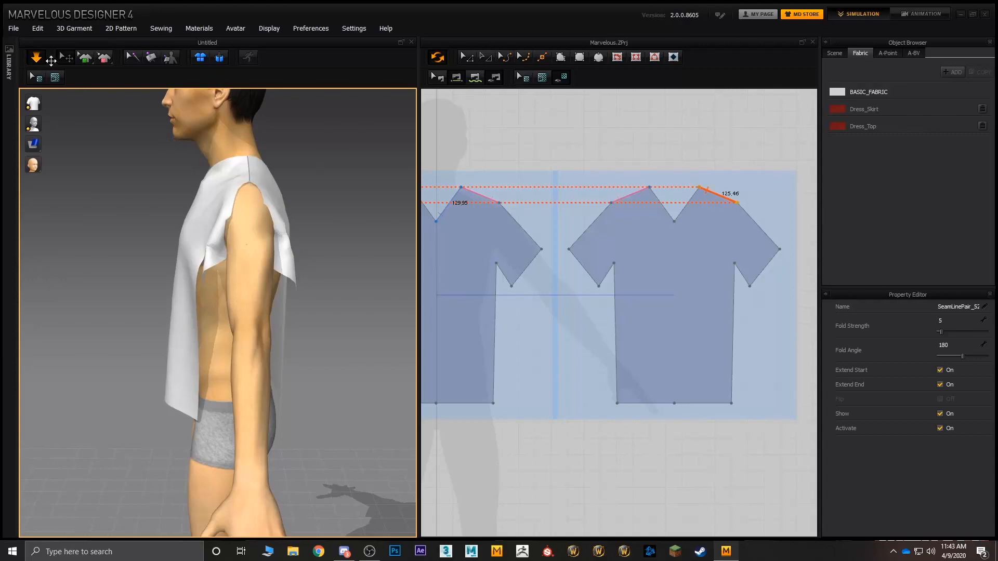
left_click(37, 58)
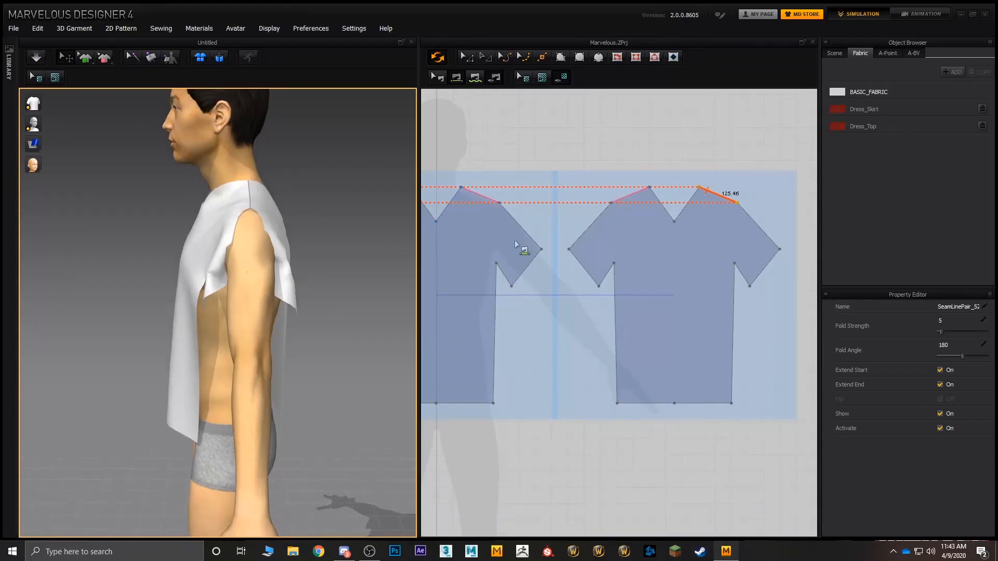
Step: Sew the upper sleeve edges of the front to the matching back edges on both sides
left_click(519, 225)
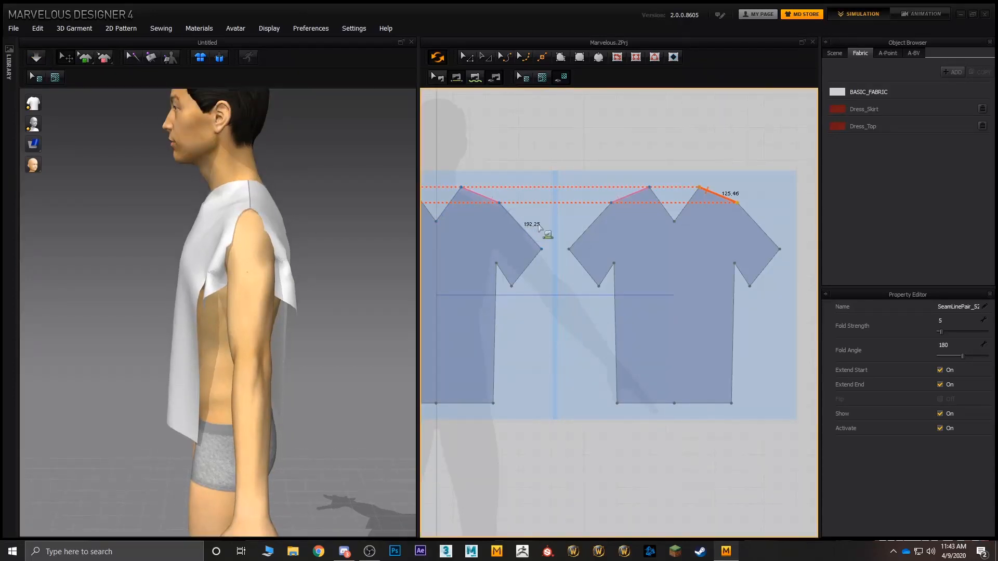
left_click(603, 218)
right_click_drag(457, 231, 561, 235)
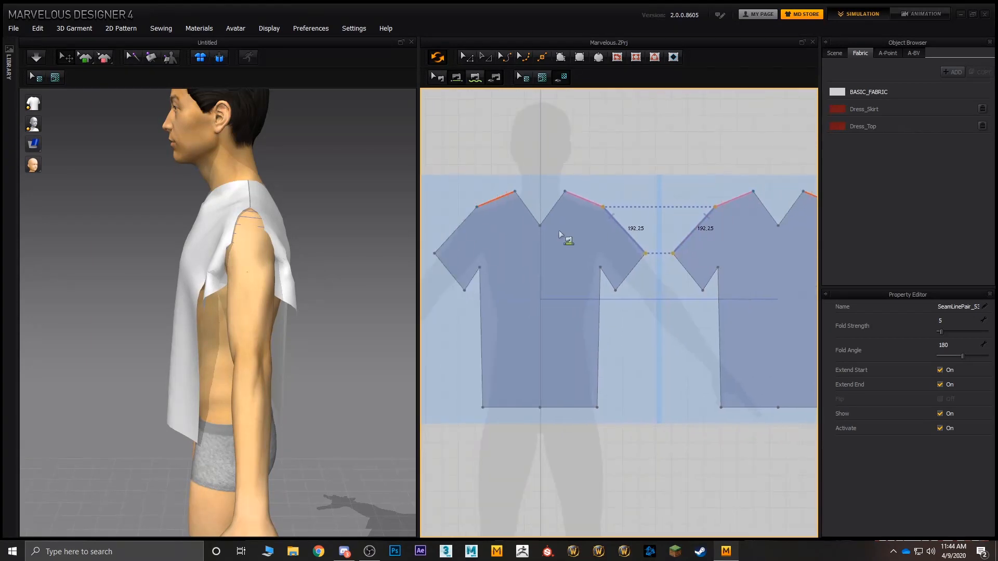
left_click(448, 235)
scroll(617, 238, "up", 3)
middle_click_drag(617, 238, 415, 238)
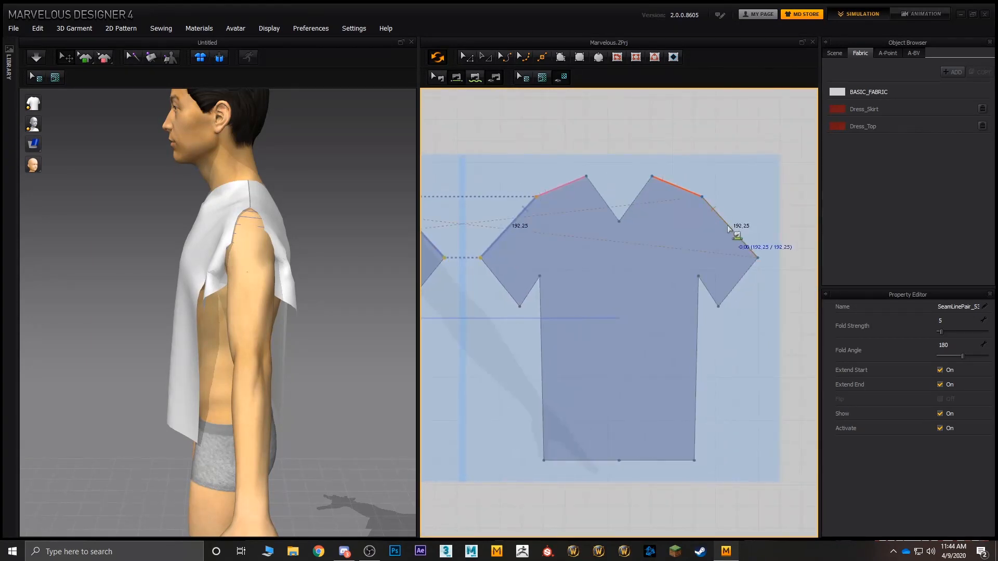
left_click(738, 236)
Step: Run the simulation to drape the T-shirt with its sewn upper sleeve edges closed over the avatar's shoulders
right_click_drag(255, 231, 302, 216)
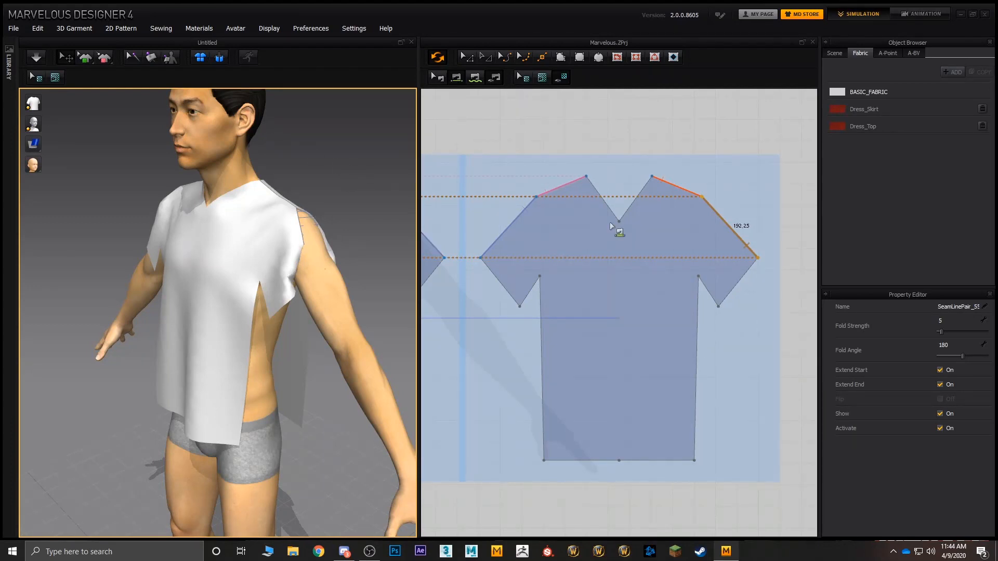
right_click_drag(634, 179, 758, 168)
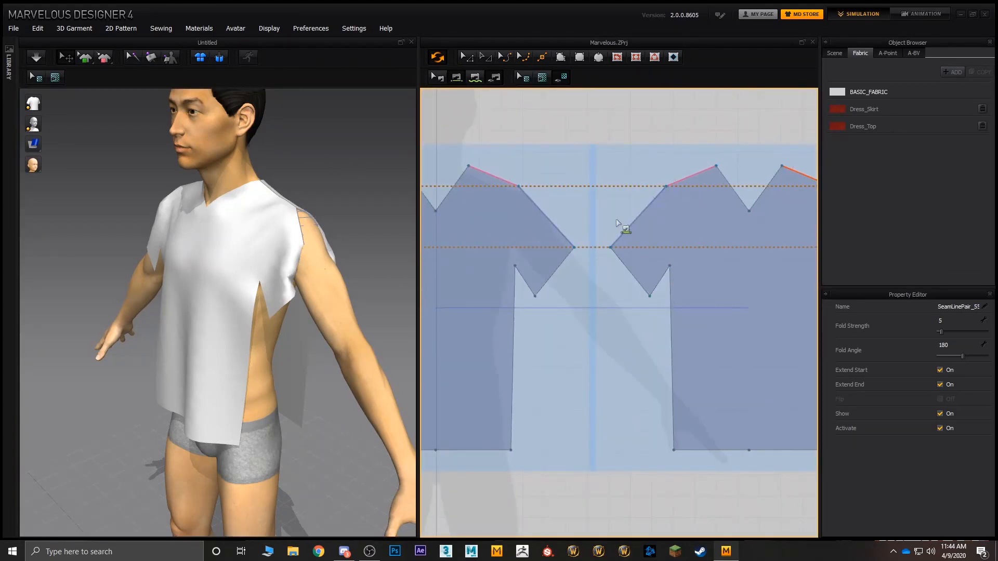
middle_click_drag(551, 230, 651, 227)
scroll(651, 227, "down", 2)
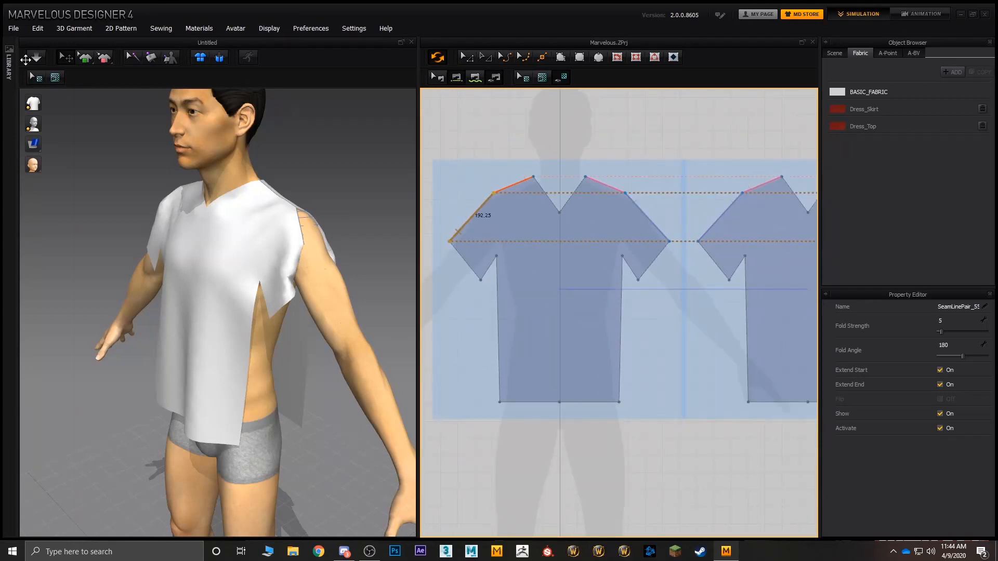
left_click(33, 59)
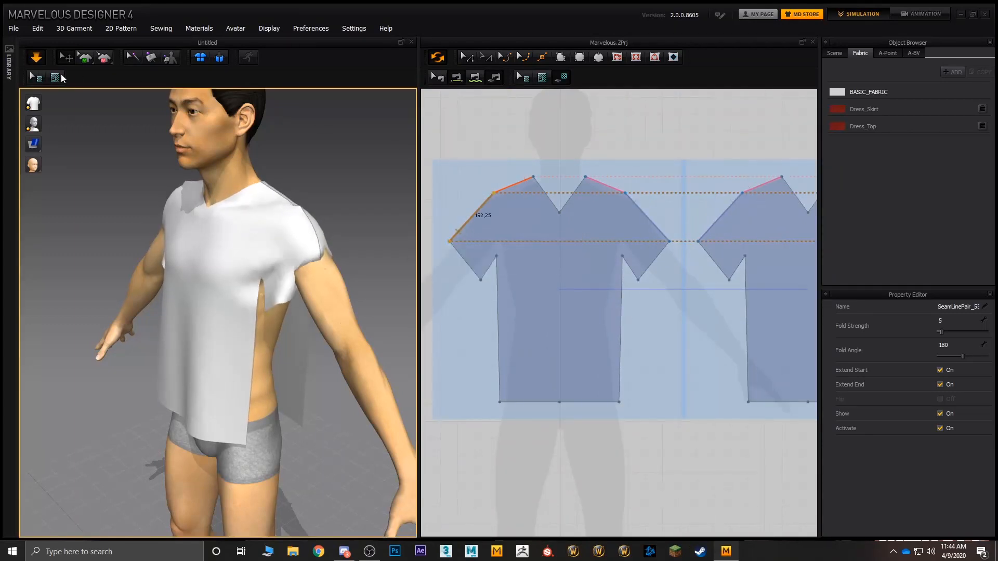
right_click_drag(332, 172, 318, 246)
scroll(343, 231, "down", 1)
scroll(341, 231, "up", 4)
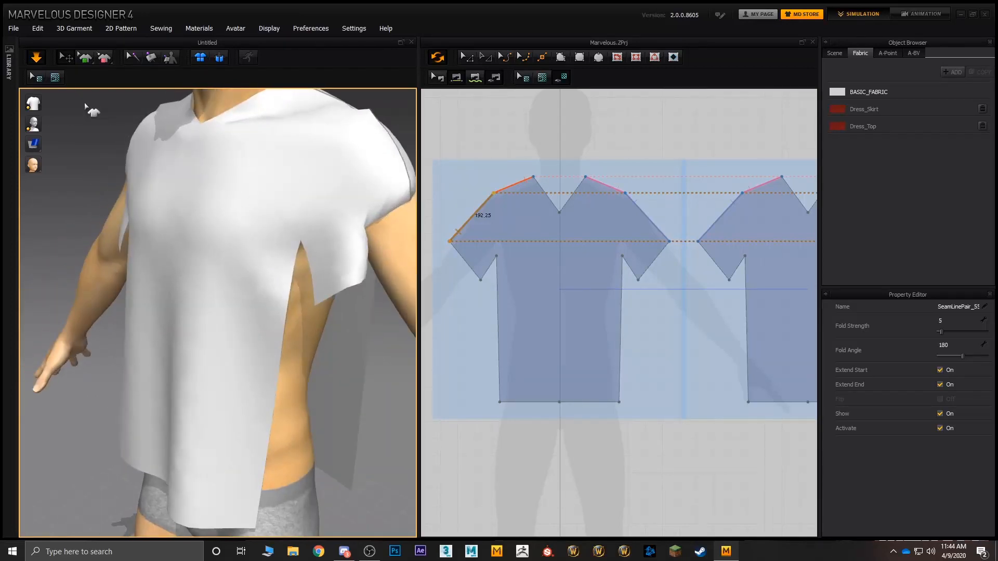
Step: Test the sewn left sleeve during the simulation by tugging its front and back fabric away from the arm
right_click_drag(241, 133, 255, 195)
left_click(252, 196)
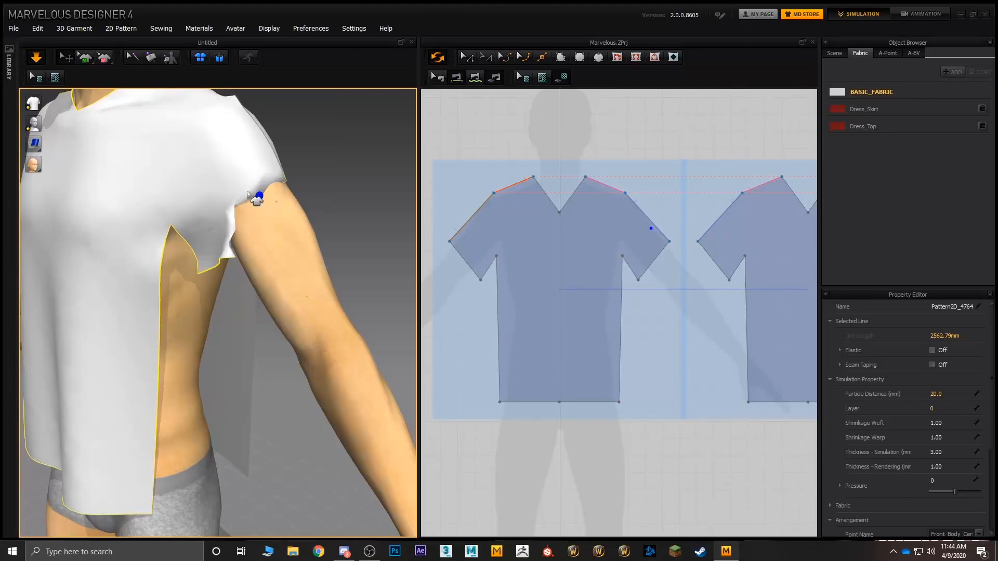
left_click_drag(258, 193, 363, 204)
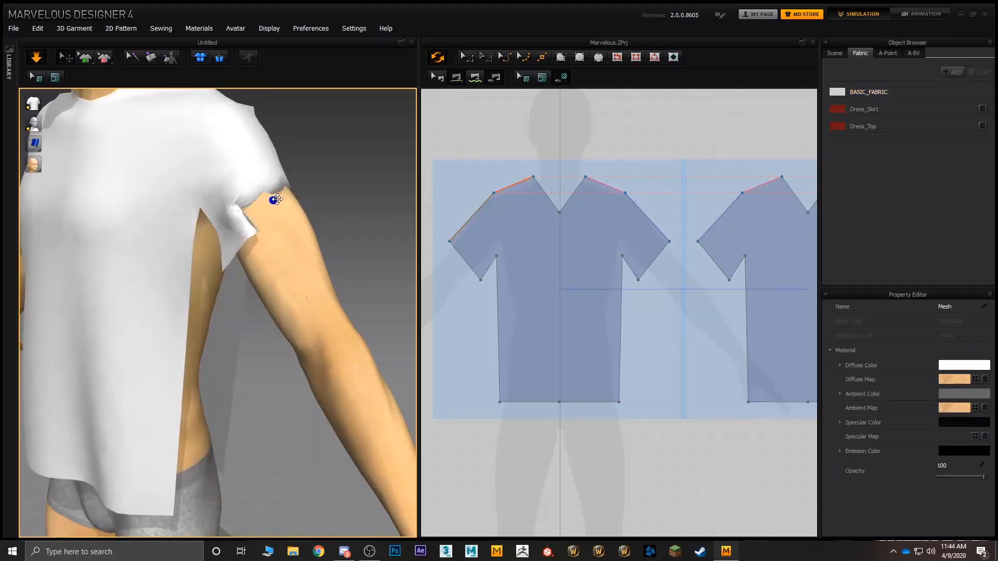
left_click_drag(258, 193, 412, 192)
right_click_drag(337, 218, 231, 216)
left_click_drag(163, 181, 24, 189)
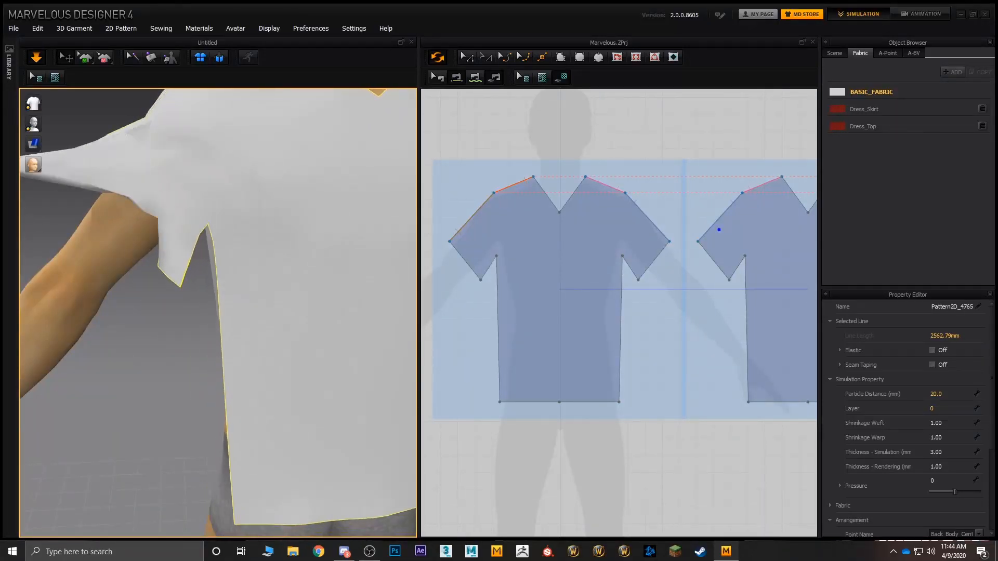
right_click_drag(151, 182, 354, 204)
middle_click_drag(355, 203, 203, 210)
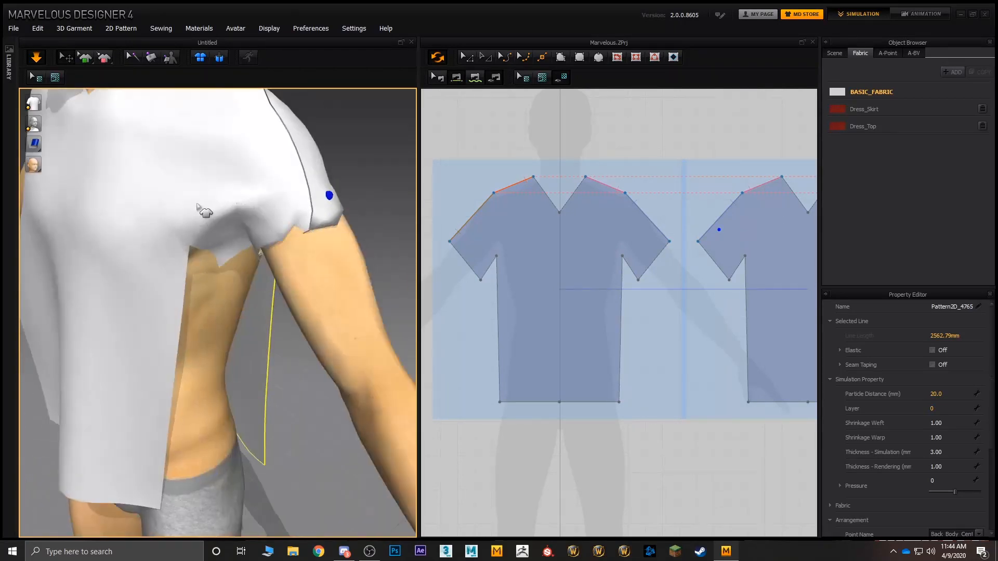
right_click_drag(204, 210, 353, 205)
left_click_drag(290, 162, 439, 141)
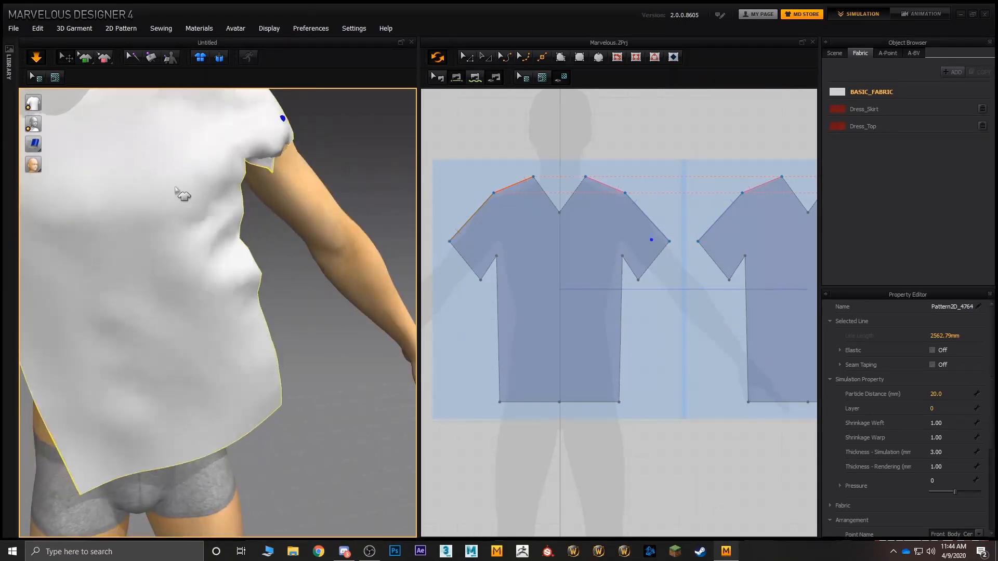
Step: Tug the right sleeve, chest and back fabric of the simulated shirt to test how the shoulder seams hold
mouse_move(183, 196)
right_mouse_down()
mouse_move(216, 192)
mouse_move(196, 192)
right_mouse_up()
mouse_move(306, 192)
right_mouse_down()
mouse_move(209, 191)
mouse_move(322, 201)
right_mouse_up()
scroll(270, 192, "down", 4)
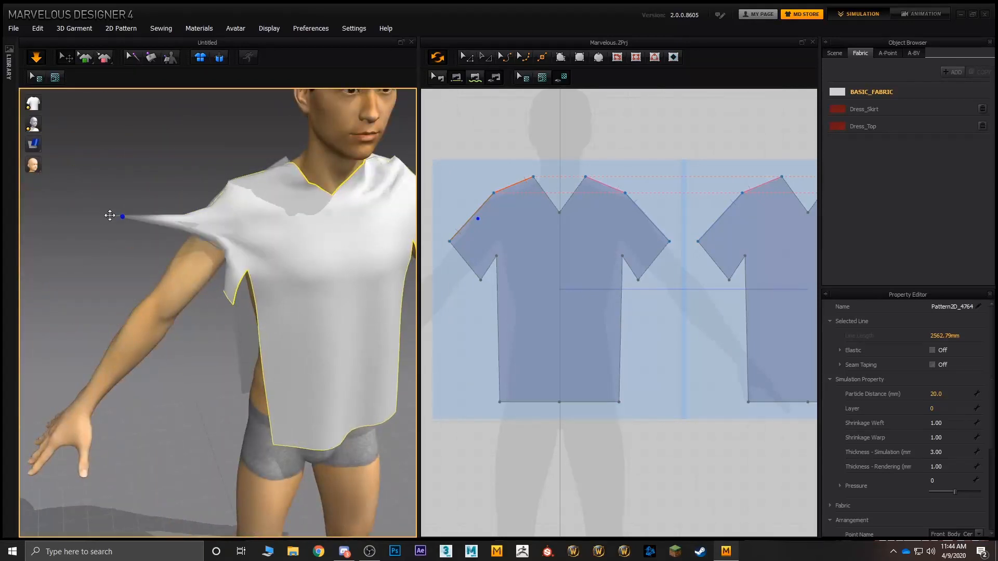
left_click_drag(109, 215, 67, 167)
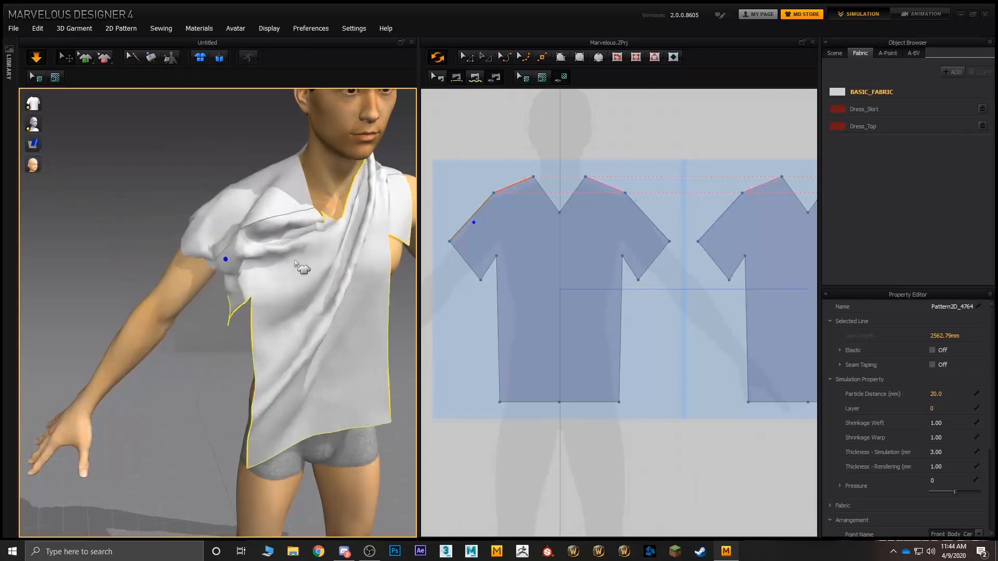
left_click_drag(295, 260, 212, 155)
left_click_drag(260, 197, 245, 159)
right_click_drag(268, 218, 385, 202)
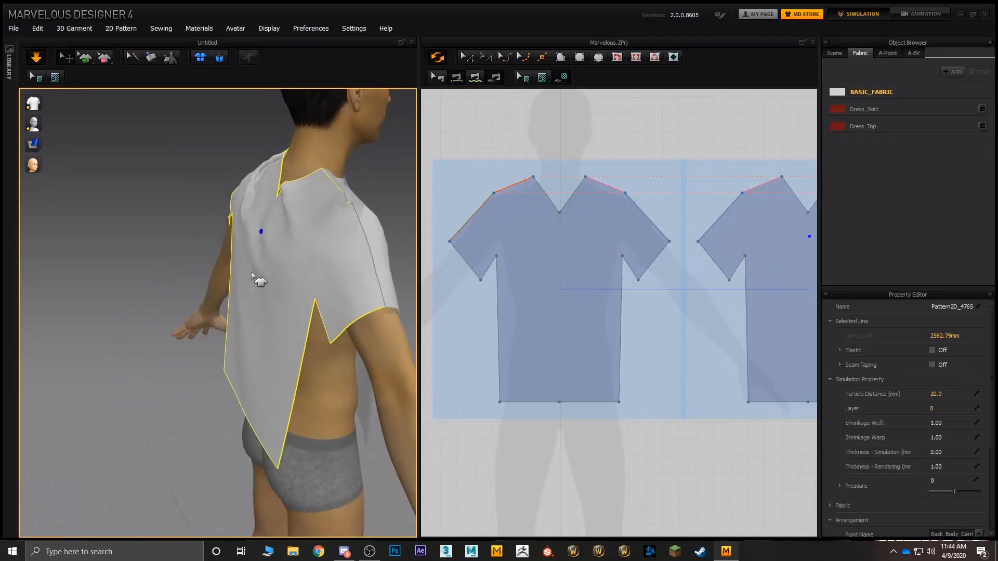
middle_click_drag(252, 275, 342, 278)
Step: Inspect the sleeves from behind and pull the front's left shoulder fabric outward until the shirt sits evenly
scroll(344, 241, "up", 3)
right_click_drag(335, 256, 224, 249)
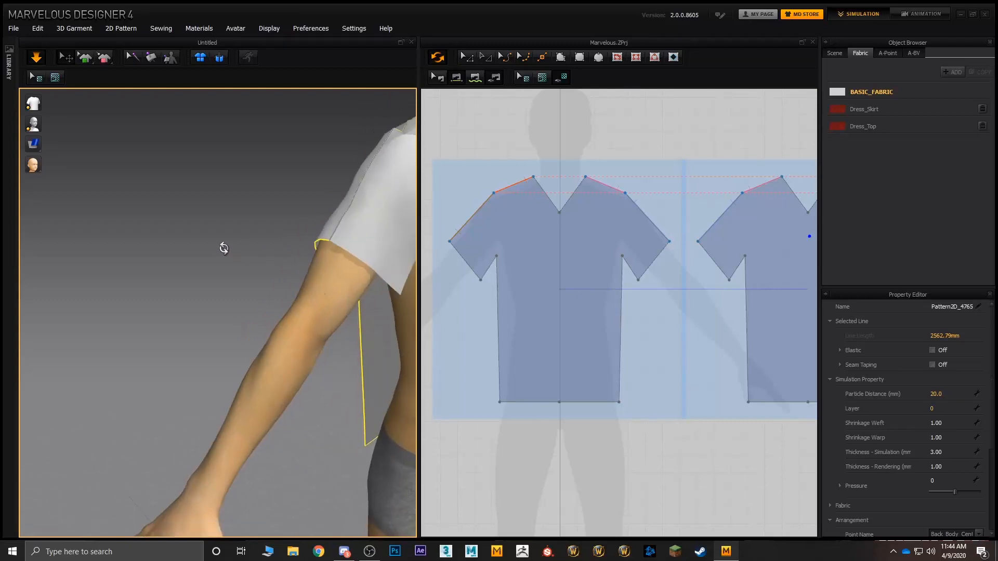
scroll(298, 232, "down", 4)
right_click_drag(298, 232, 279, 241)
middle_click_drag(344, 239, 269, 242)
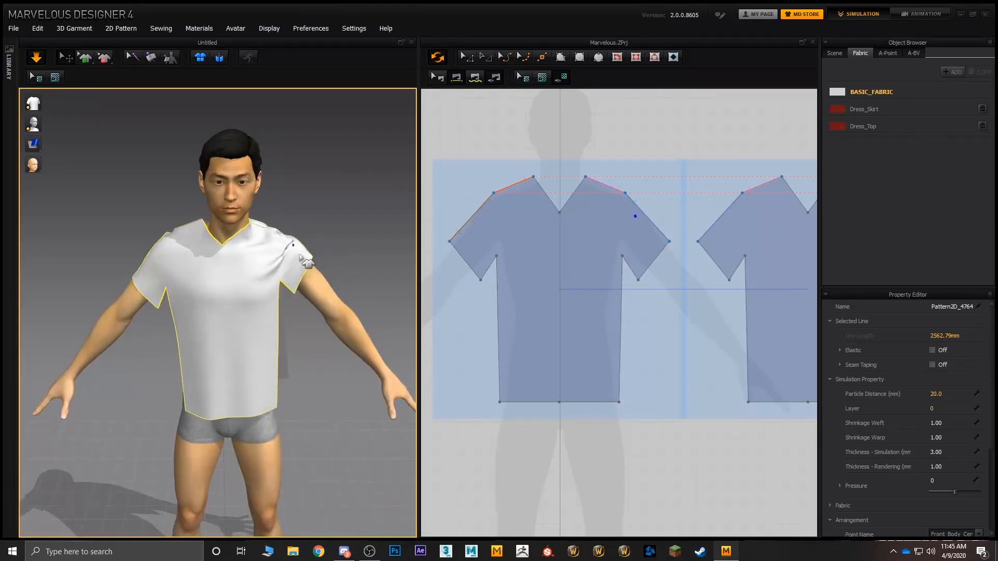
left_click_drag(312, 262, 366, 268)
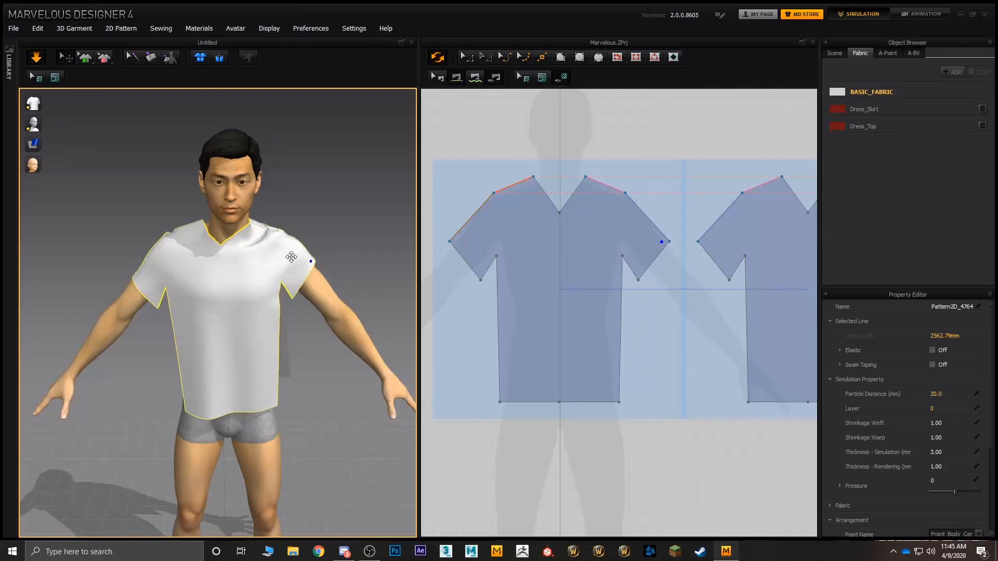
left_click_drag(285, 253, 340, 272)
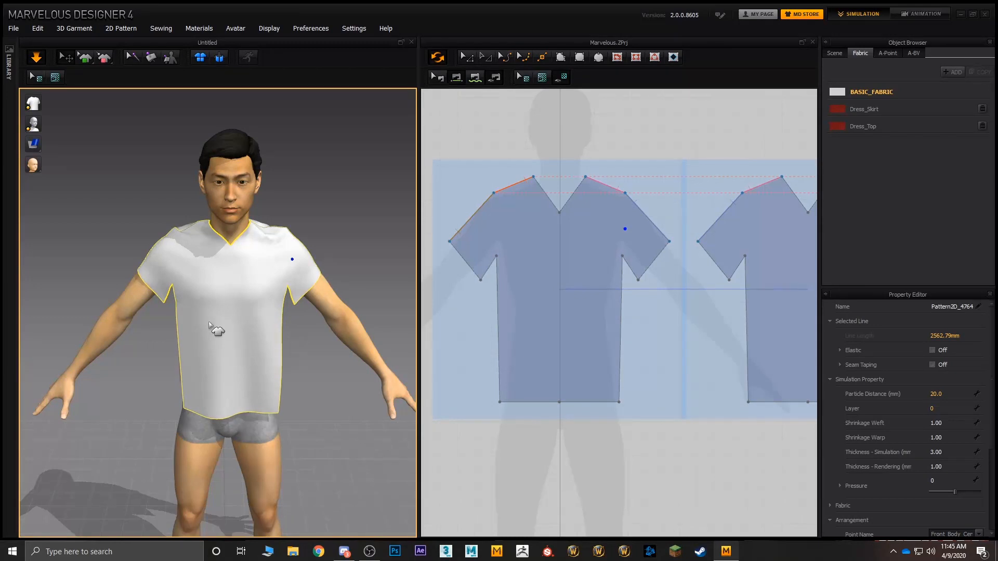
Step: Sew the front's right underarm sleeve edge to the matching back edge and reverse that seam so its stitch lines run uncrossed
middle_click_drag(223, 275, 272, 261)
scroll(272, 261, "up", 1)
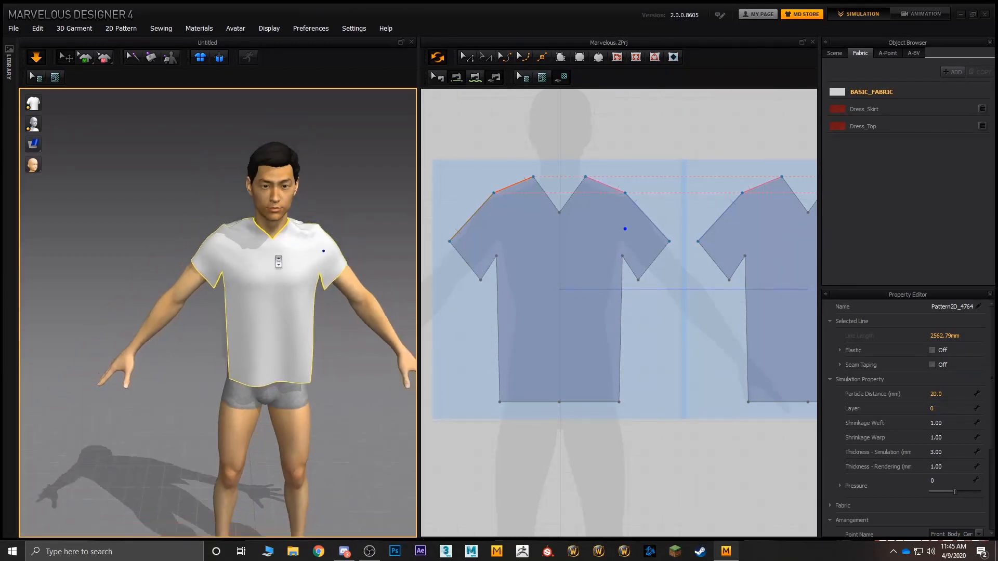
scroll(272, 261, "down", 3)
left_click(468, 79)
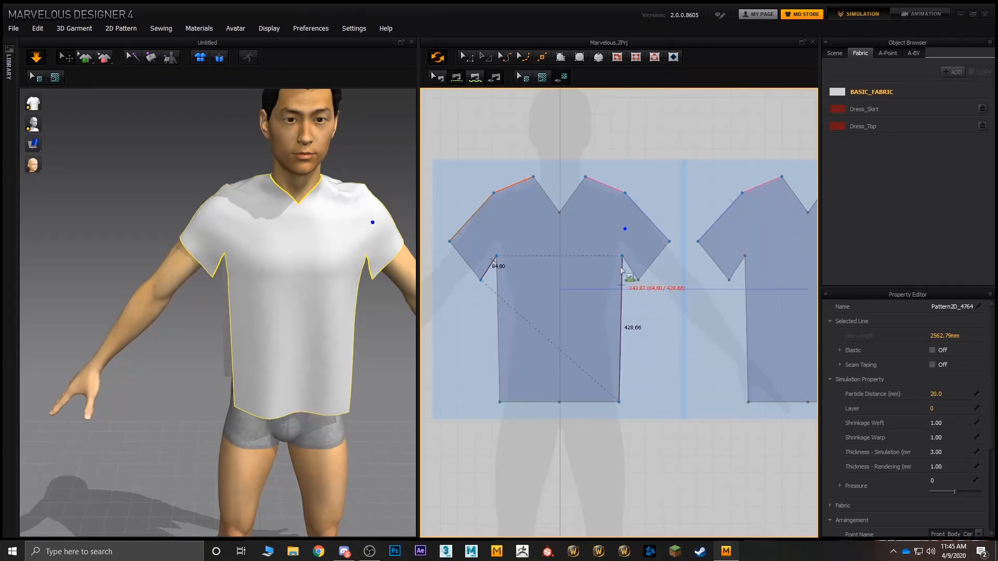
middle_click_drag(725, 266, 626, 260)
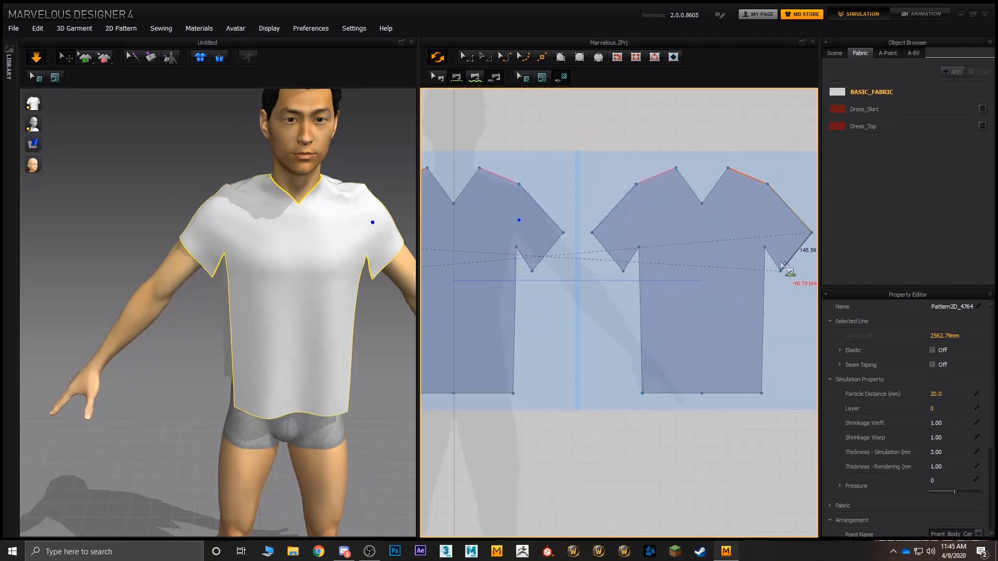
left_click(777, 264)
right_click_drag(405, 192, 344, 204)
scroll(230, 288, "up", 4)
right_click_drag(230, 289, 282, 244)
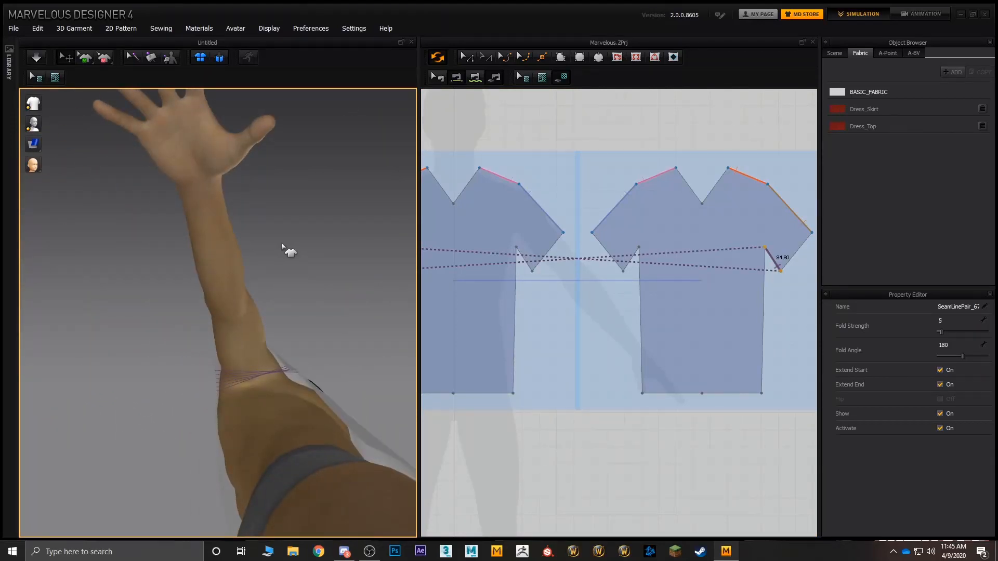
Step: Sew the underarm sleeve edges of the back and front together on the avatar's left side
left_click(631, 259)
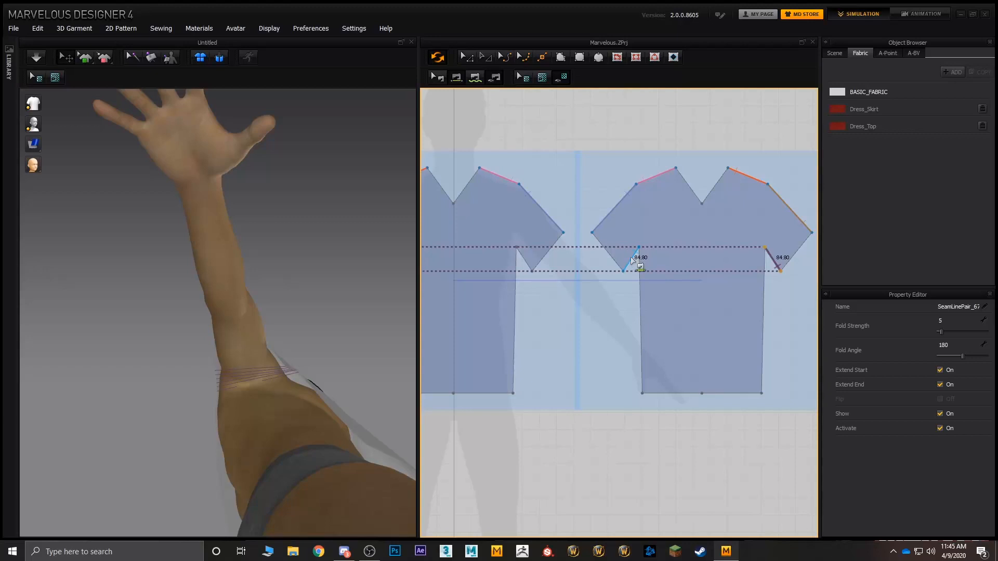
left_click(528, 261)
right_click_drag(223, 322, 313, 359)
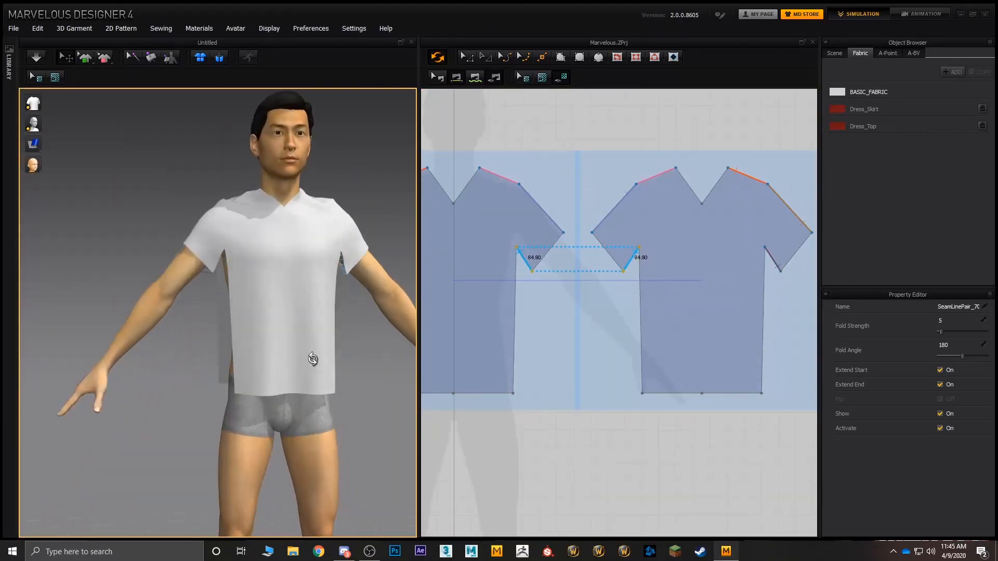
Step: Sew the long side edges of the front to the matching back side edges on both sides of the torso
right_click_drag(538, 309, 688, 315)
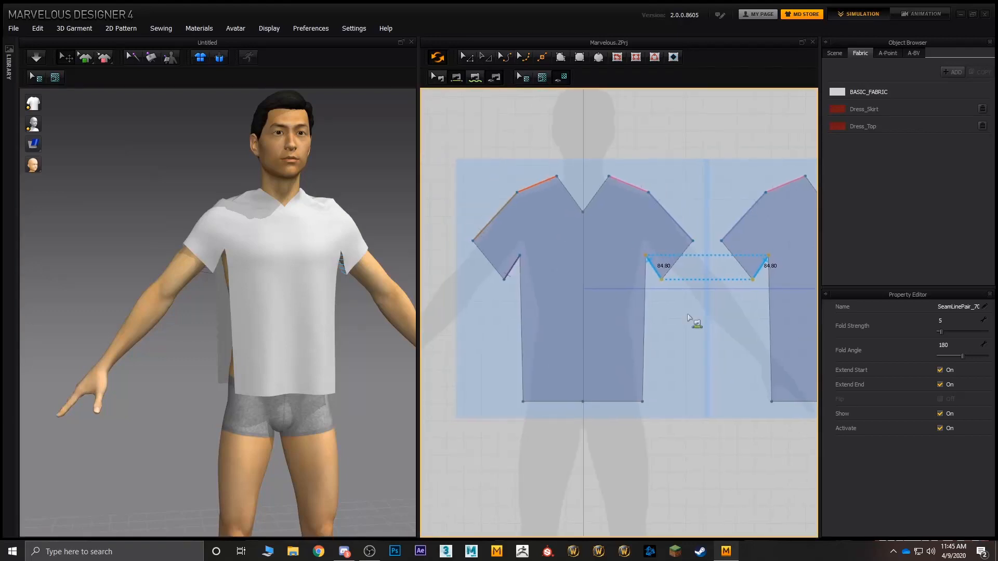
left_click(524, 326)
middle_click_drag(688, 324, 581, 316)
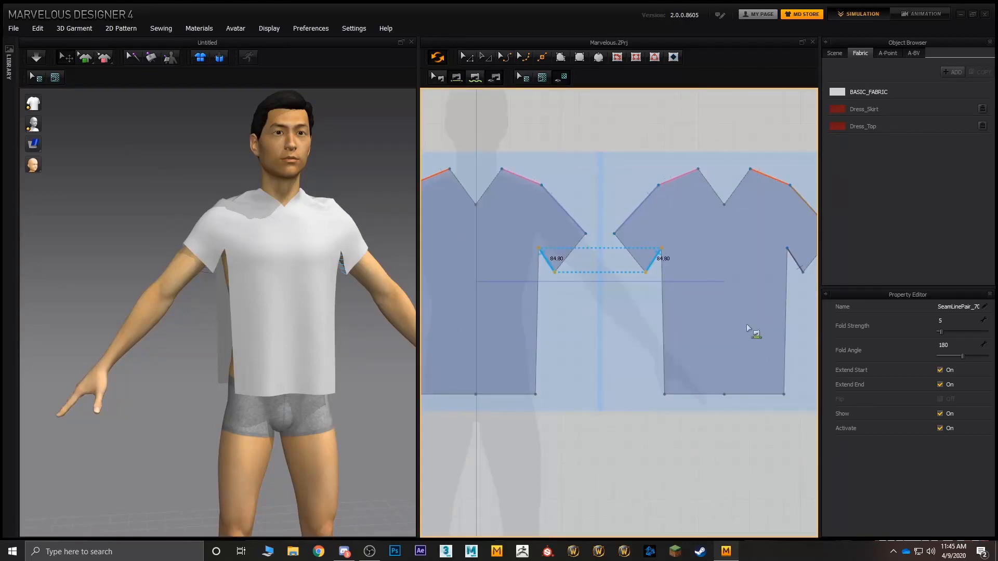
left_click(789, 319)
left_click(666, 326)
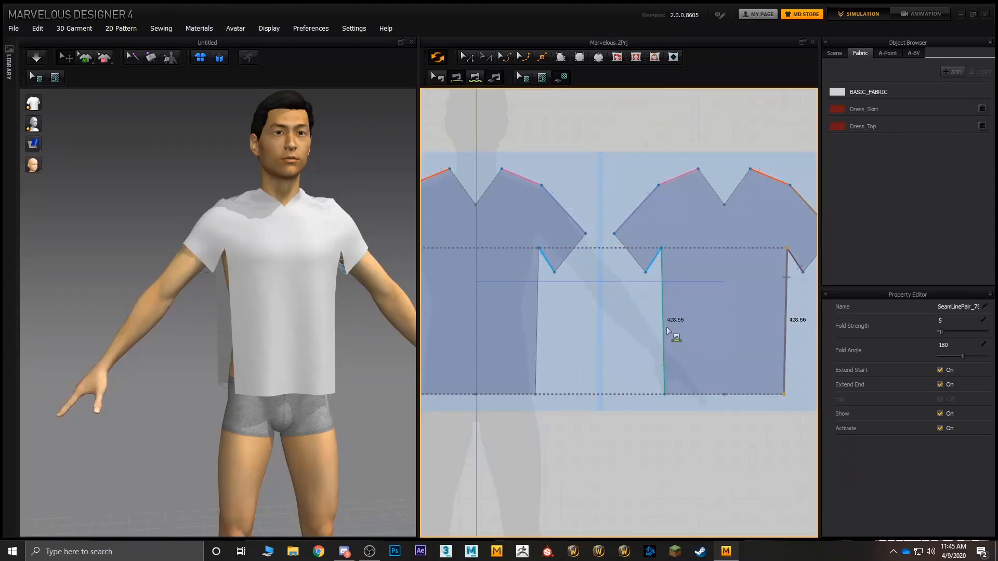
left_click(539, 333)
right_click_drag(378, 357, 239, 345)
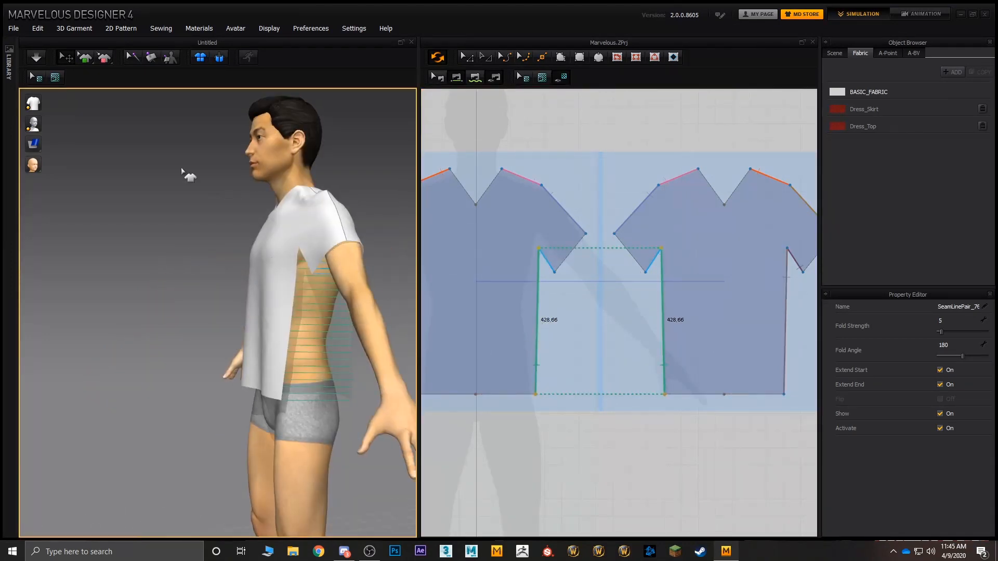
Step: Simulate the fully sewn T-shirt on the avatar and tug the sleeve fabric to settle the drape
left_click(35, 58)
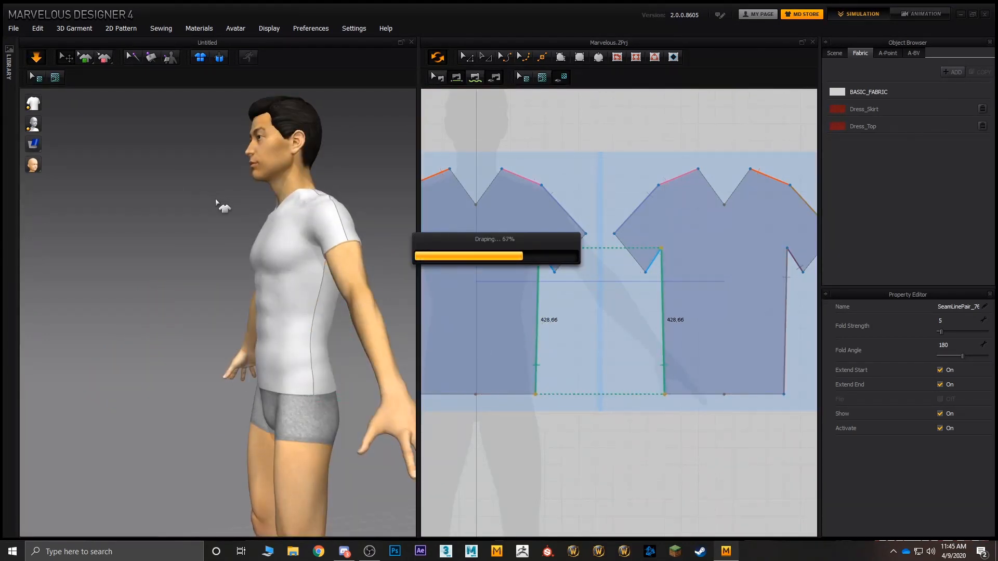
right_click_drag(223, 205, 292, 248)
left_click(211, 232)
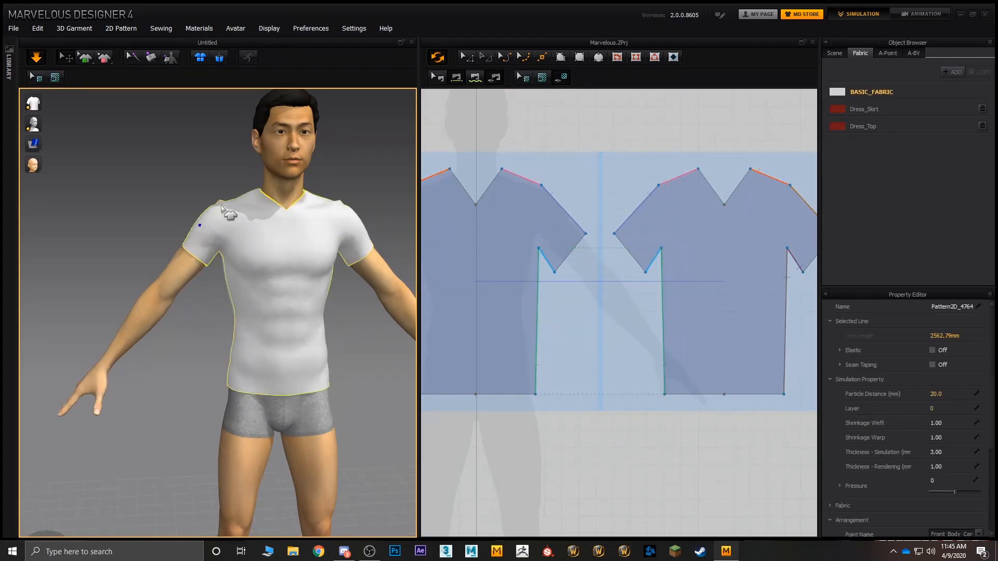
left_click_drag(326, 211, 373, 234)
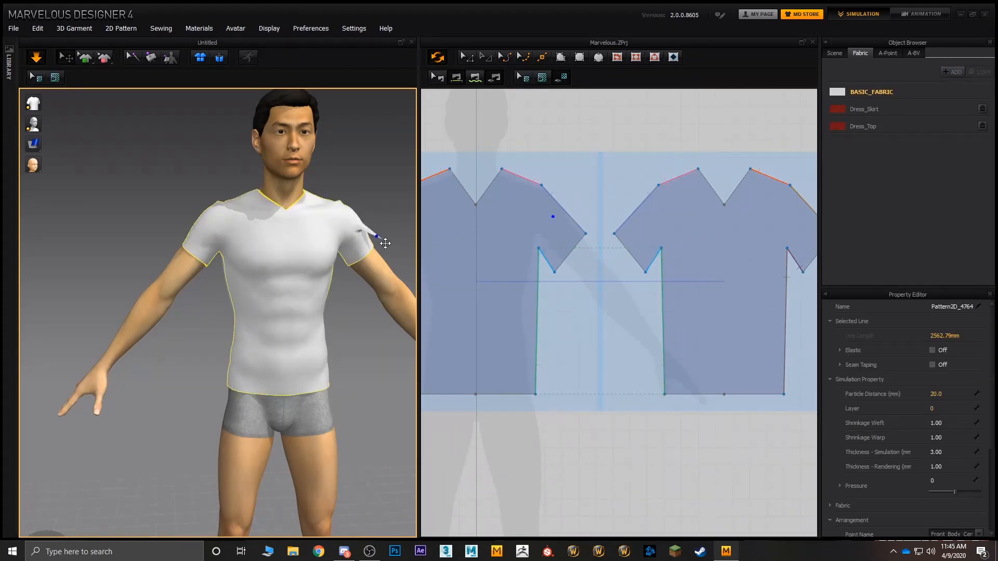
left_click(248, 369)
Step: Lengthen the shirt by moving both front hem segments down to upper-thigh level, and pull the hem fabric out over the briefs
scroll(552, 317, "down", 4)
middle_click_drag(553, 319, 585, 322)
left_click(467, 59)
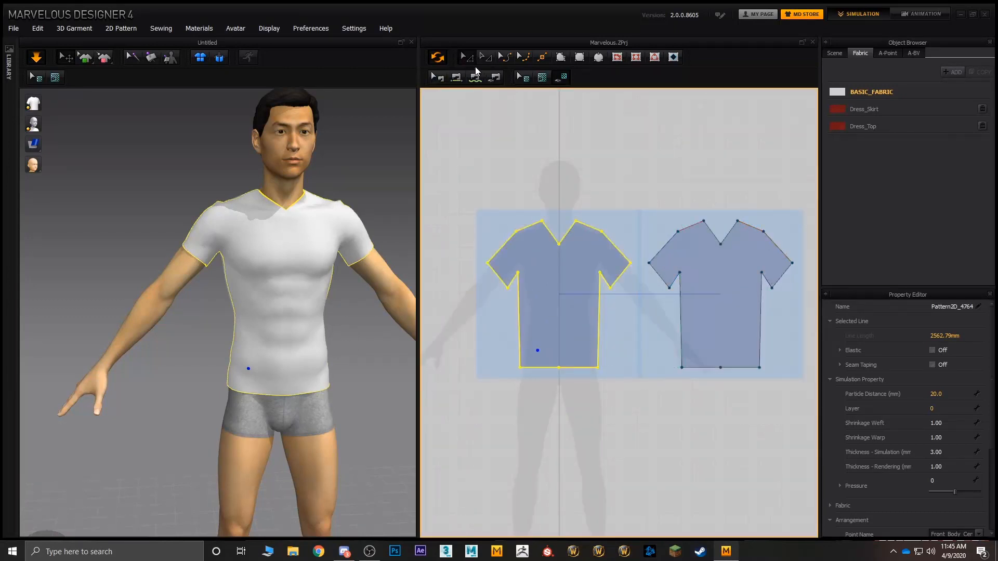
left_click(602, 398)
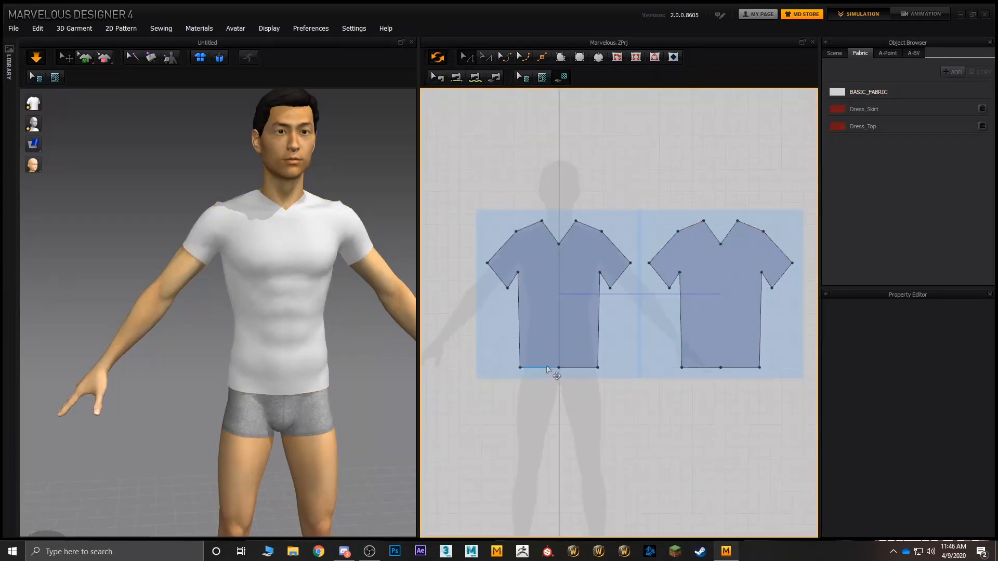
left_click(545, 366)
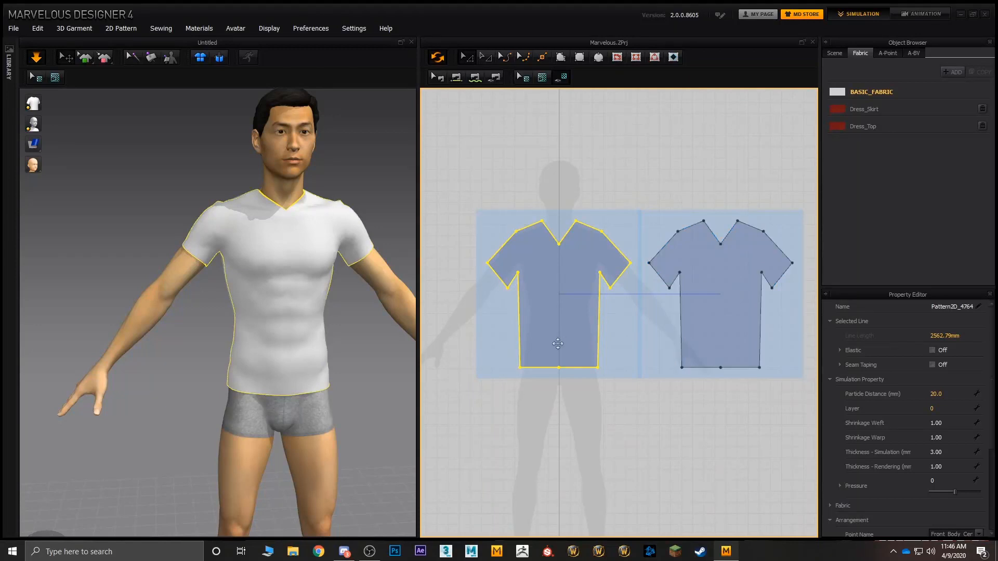
left_click(545, 375)
left_click(544, 367)
left_click(579, 368)
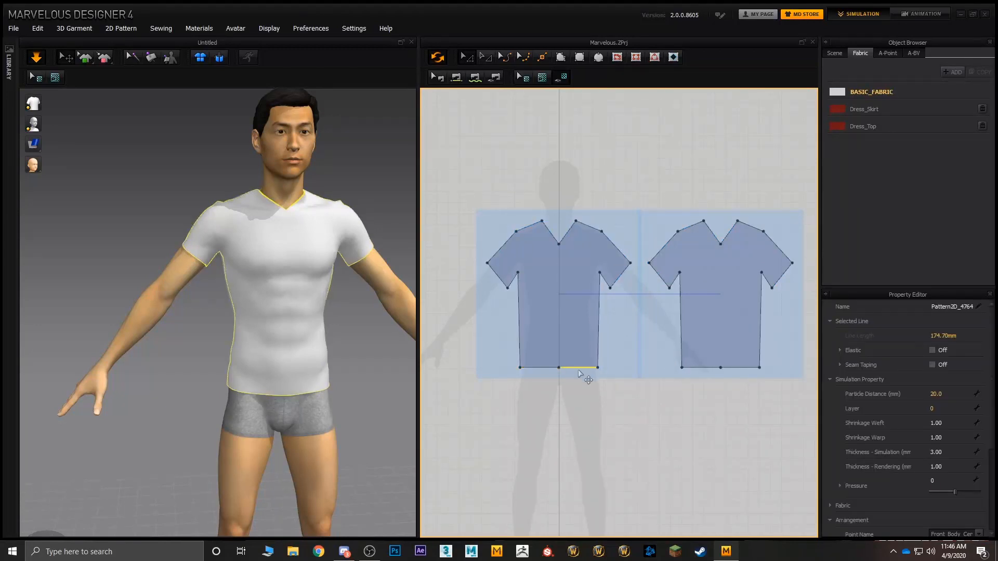
left_click(546, 367)
left_click_drag(576, 368, 581, 400)
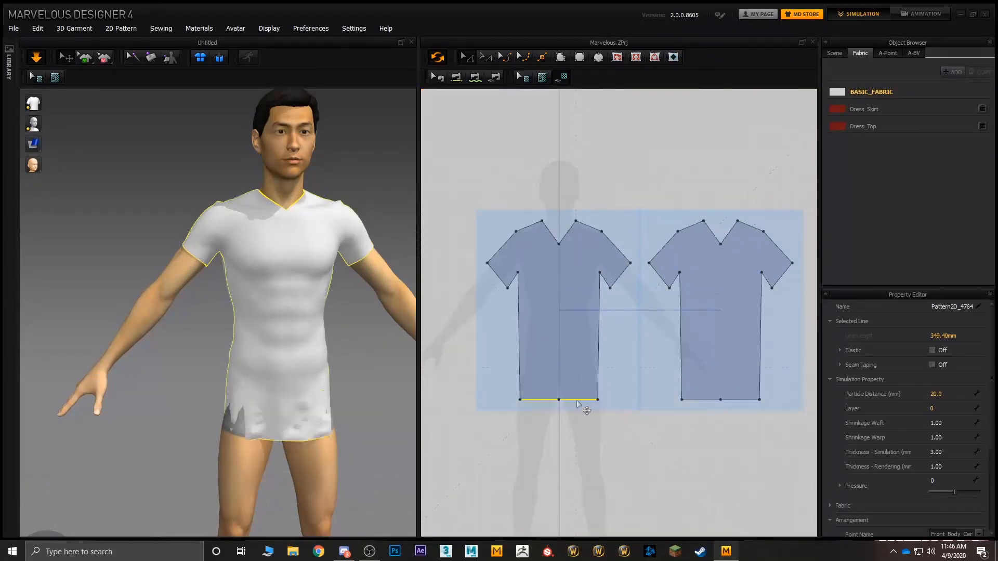
left_click(234, 414)
left_click_drag(330, 425, 458, 434)
Step: Shorten the shirt by raising both front hem segments back up to about hip level
left_click(585, 400)
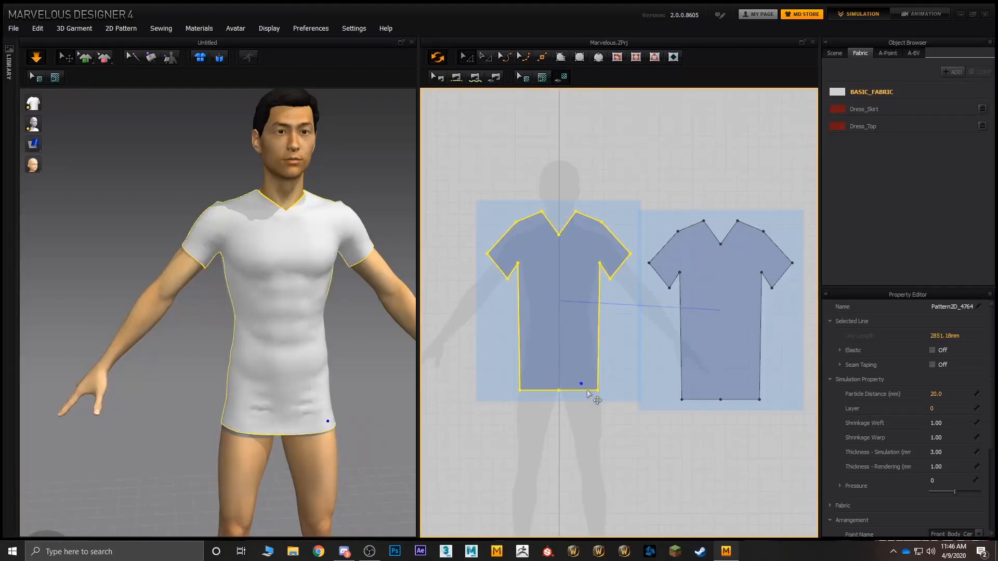
left_click(580, 404)
left_click(579, 401)
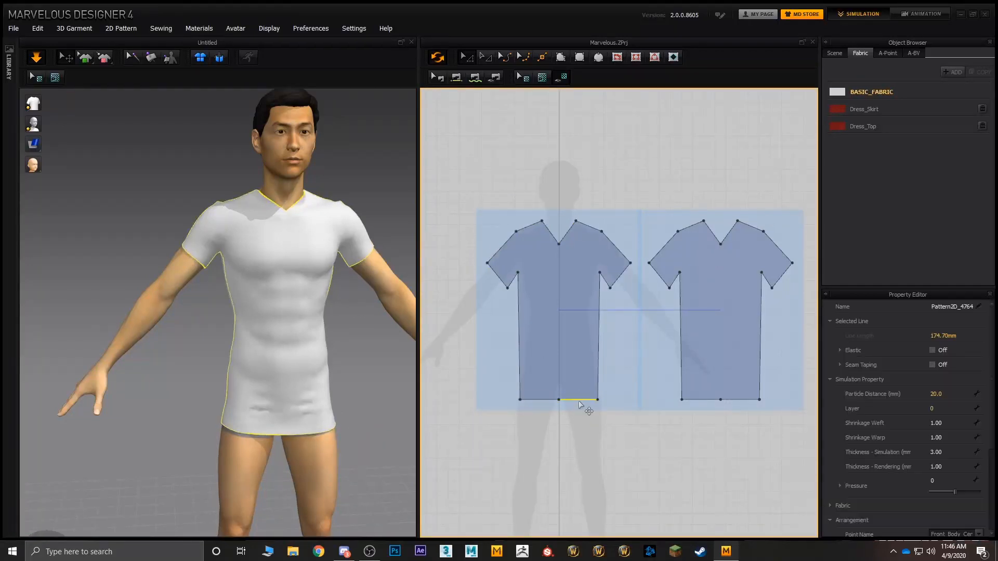
left_click(546, 400, "shift")
mouse_move(545, 399)
left_mouse_down()
mouse_move(546, 382)
mouse_move(556, 384)
left_mouse_up()
Step: Remove the symmetric link between the back pattern and the front so the back neckline can be edited independently
right_click_drag(267, 374, 312, 381)
scroll(303, 339, "up", 6)
middle_click_drag(333, 395, 312, 372)
left_click(701, 287)
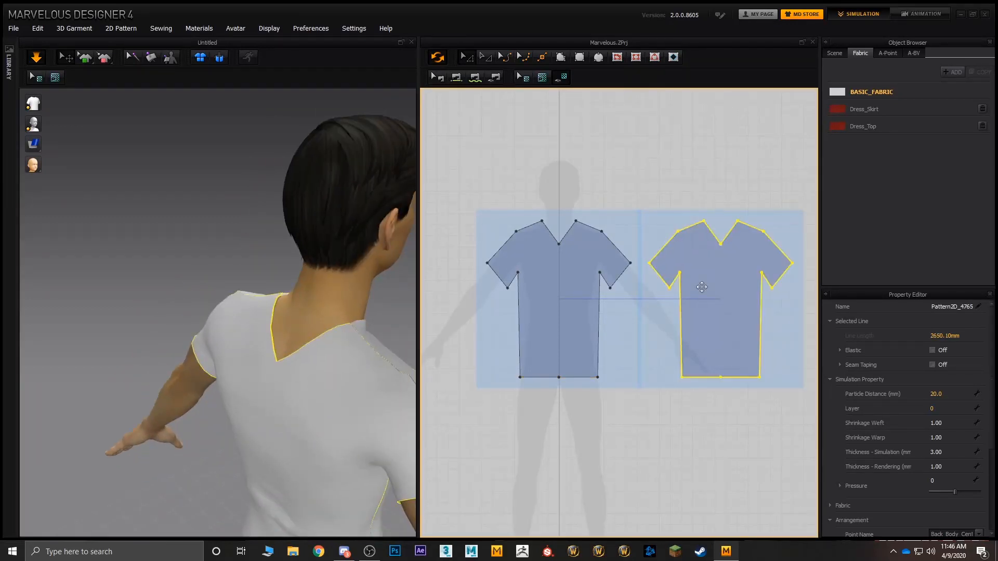
right_click(702, 287)
left_click(758, 324)
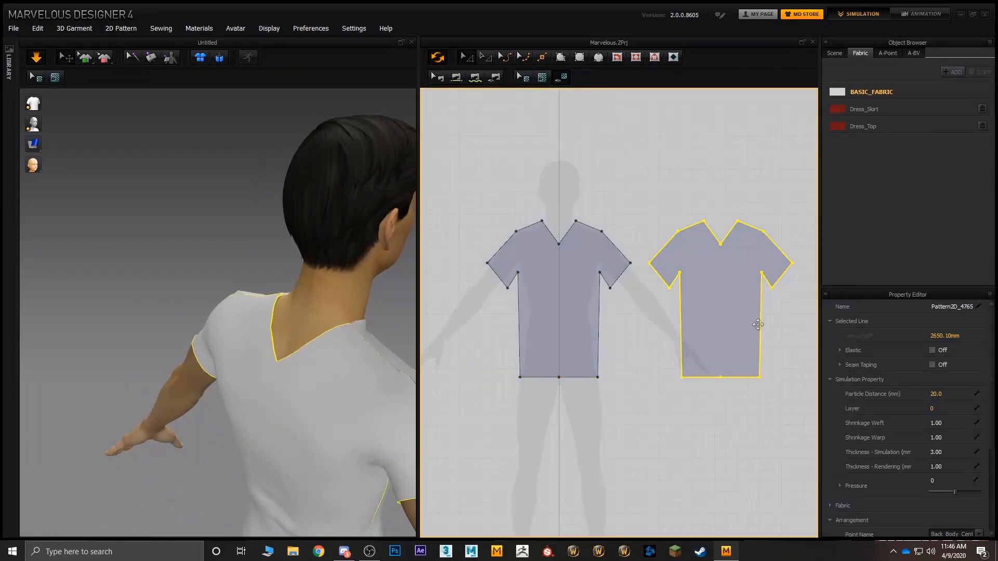
left_click(724, 237)
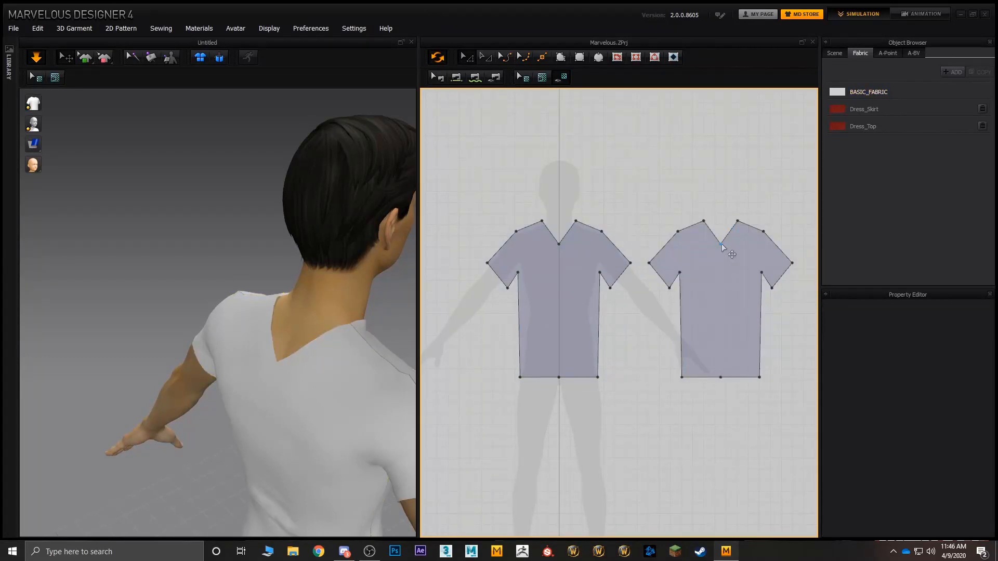
Step: Raise the back neckline's centre point to just below shoulder level on the back T-shirt pattern
left_click(721, 247)
left_click_drag(730, 254, 729, 219)
right_click_drag(350, 306, 339, 273)
right_click_drag(276, 280, 253, 331)
scroll(328, 350, "down", 2)
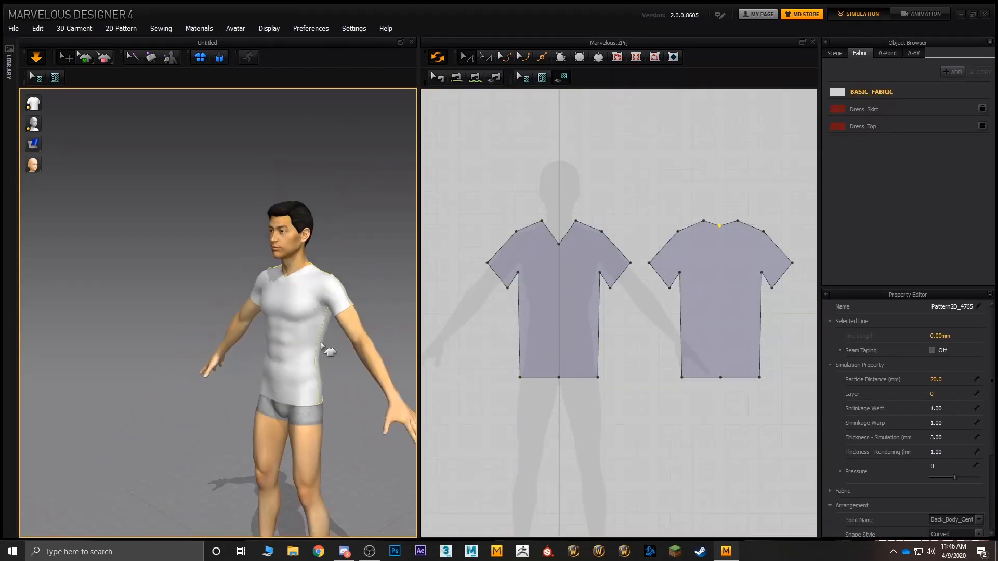
Step: Examine the fit of the T-shirt on the avatar from the front and at an angle
scroll(324, 343, "up", 5)
middle_click_drag(324, 341, 261, 290)
right_click_drag(367, 383, 393, 387)
middle_click_drag(312, 449, 315, 313)
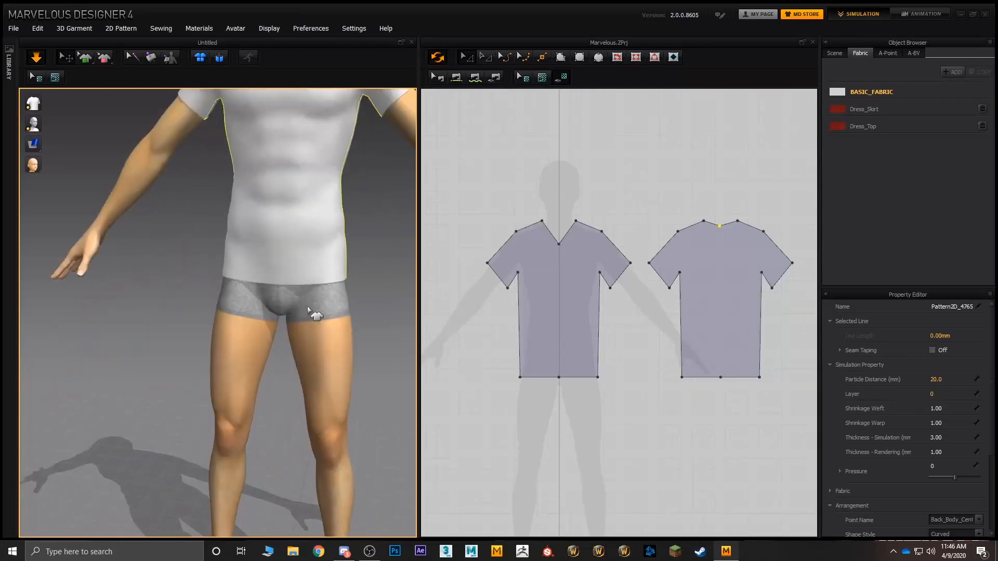
scroll(341, 373, "down", 2)
scroll(338, 378, "up", 3)
scroll(335, 381, "down", 4)
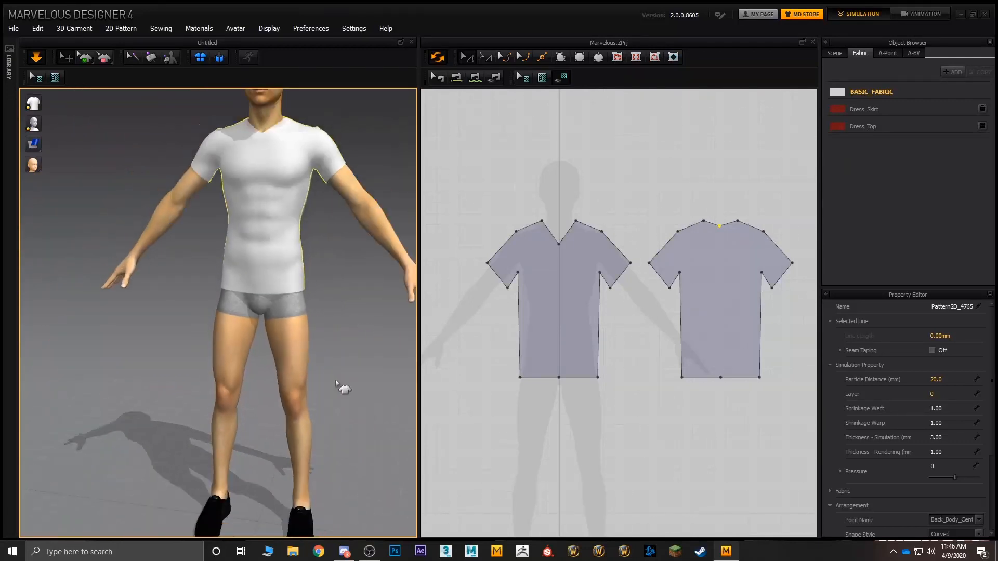
right_click_drag(334, 382, 385, 314)
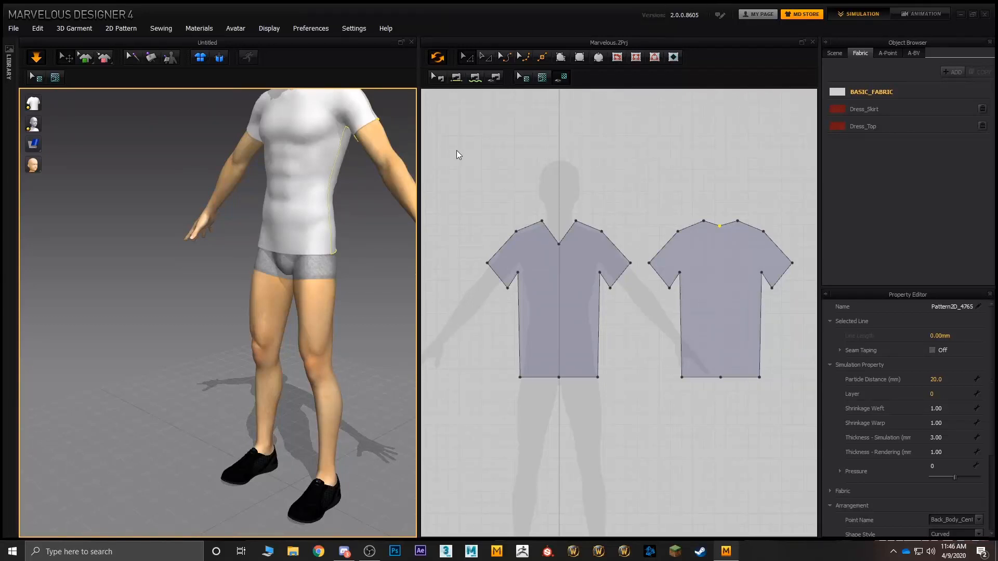
right_click_drag(358, 242, 345, 239)
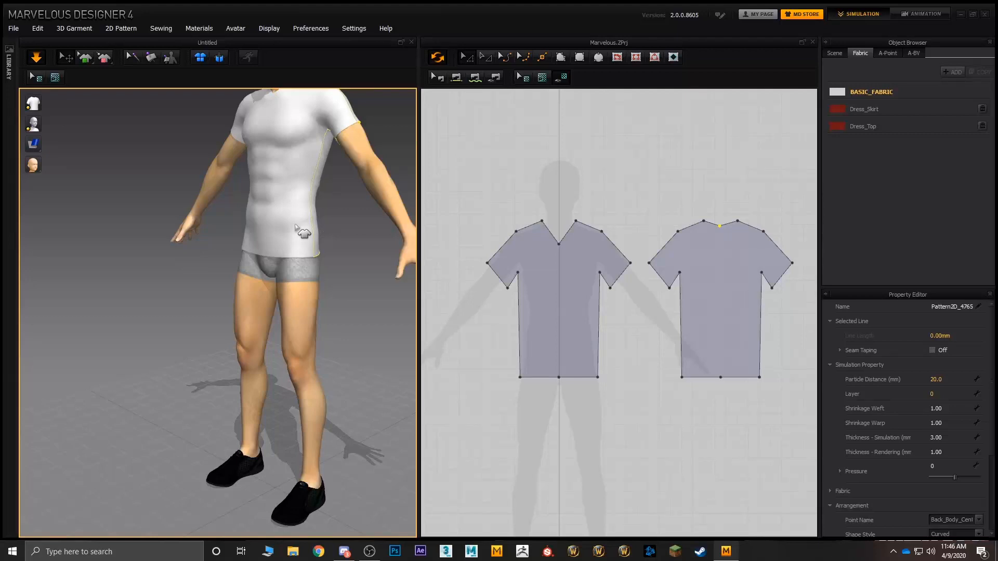
middle_click_drag(305, 250, 312, 229)
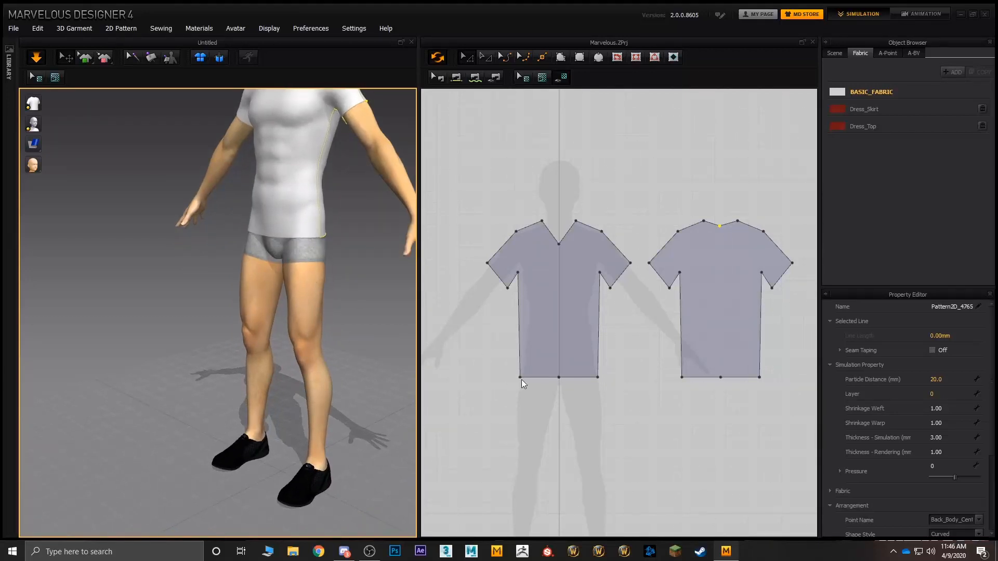
Step: Move both T-shirt patterns sideways together, clear of the avatar silhouette's torso and legs
middle_click_drag(549, 426, 535, 335)
left_click(555, 232)
left_click(705, 231, "shift")
scroll(636, 358, "down", 4)
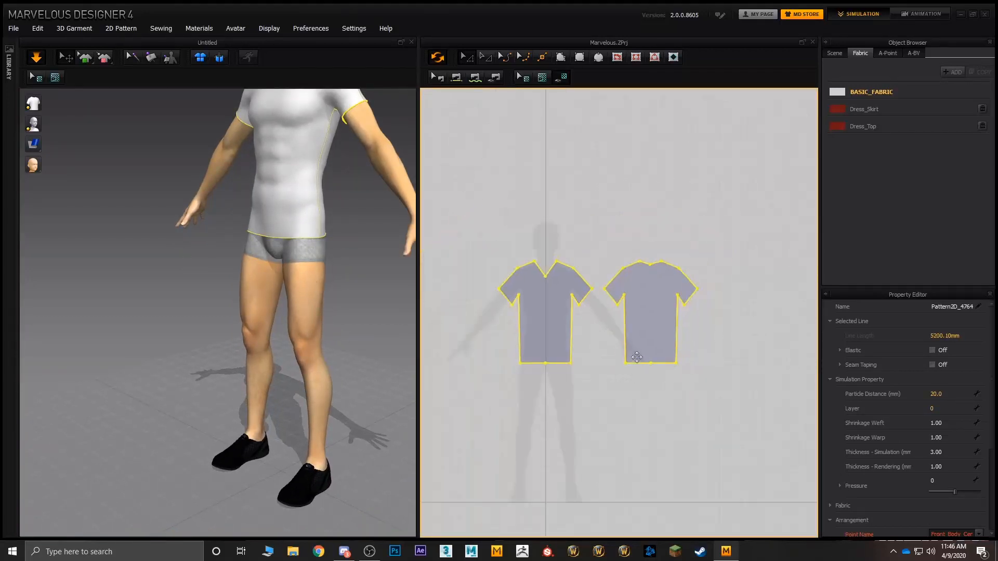
left_click_drag(564, 322, 666, 312, "shift")
Step: Draw a closed polygon pattern for one half of the shorts, from the silhouette's centre line at the waist down to the thigh
middle_click_drag(492, 313, 502, 268)
scroll(536, 338, "up", 4)
scroll(536, 337, "up", 3)
middle_click_drag(554, 337, 539, 304)
middle_click_drag(471, 190, 494, 178)
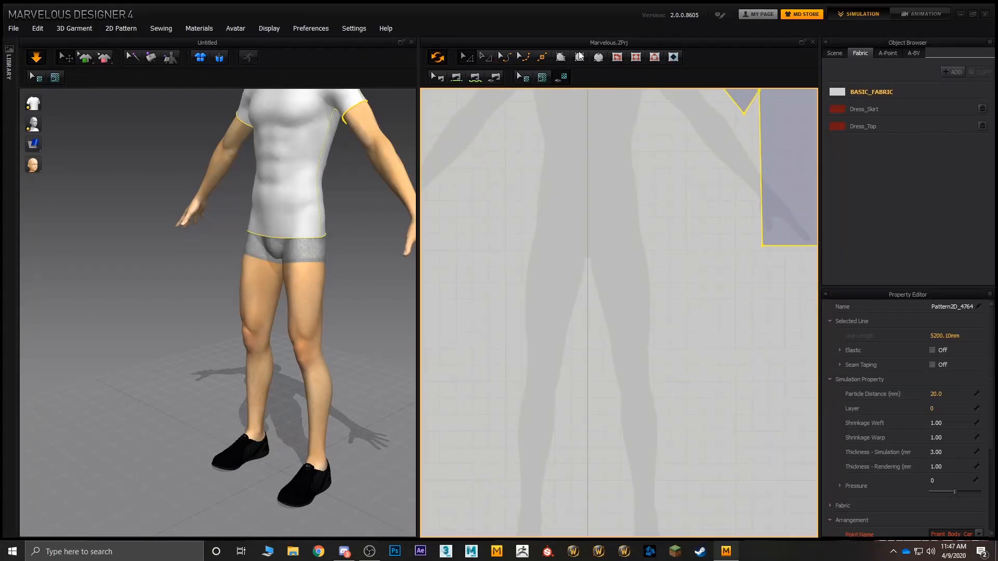
left_click(561, 57)
middle_click_drag(597, 350, 599, 275)
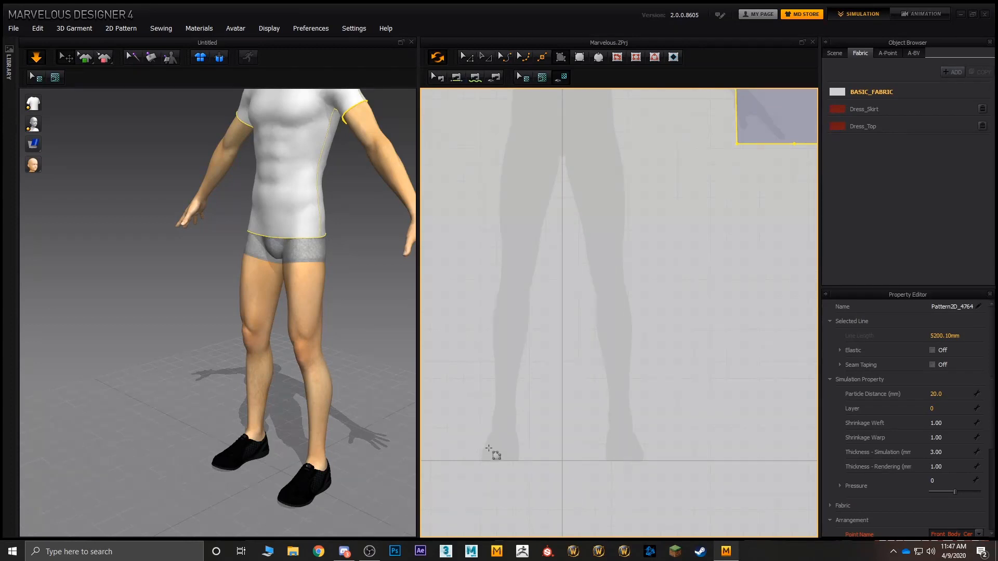
scroll(535, 315, "down", 2)
middle_click_drag(550, 303, 549, 401)
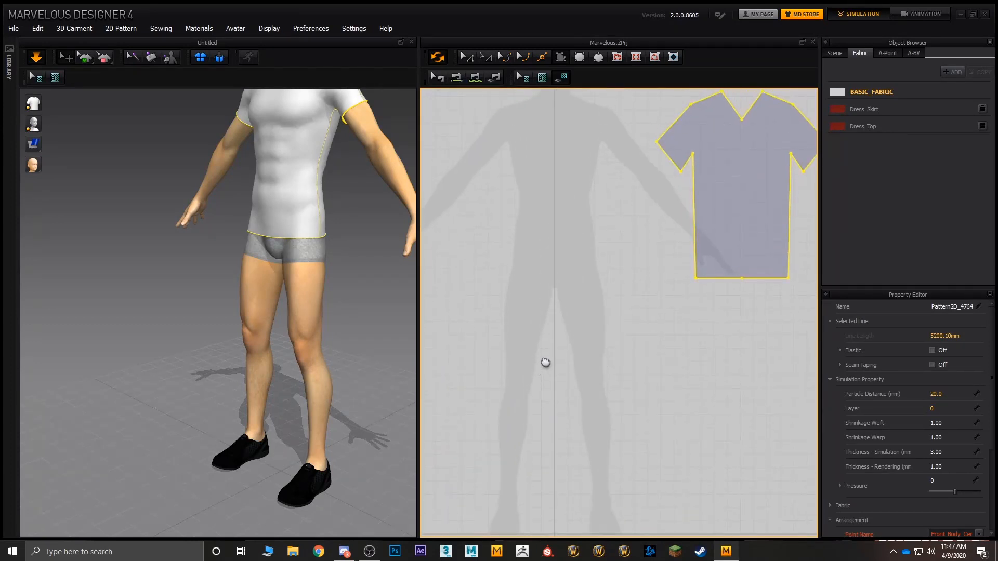
middle_click_drag(544, 363, 563, 327)
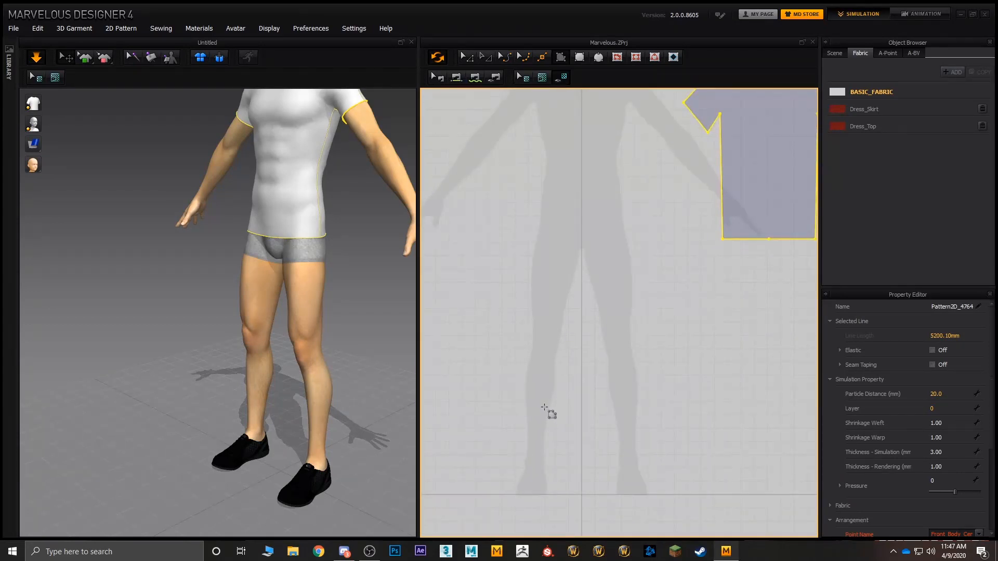
scroll(555, 290, "down", 3)
scroll(578, 256, "up", 3)
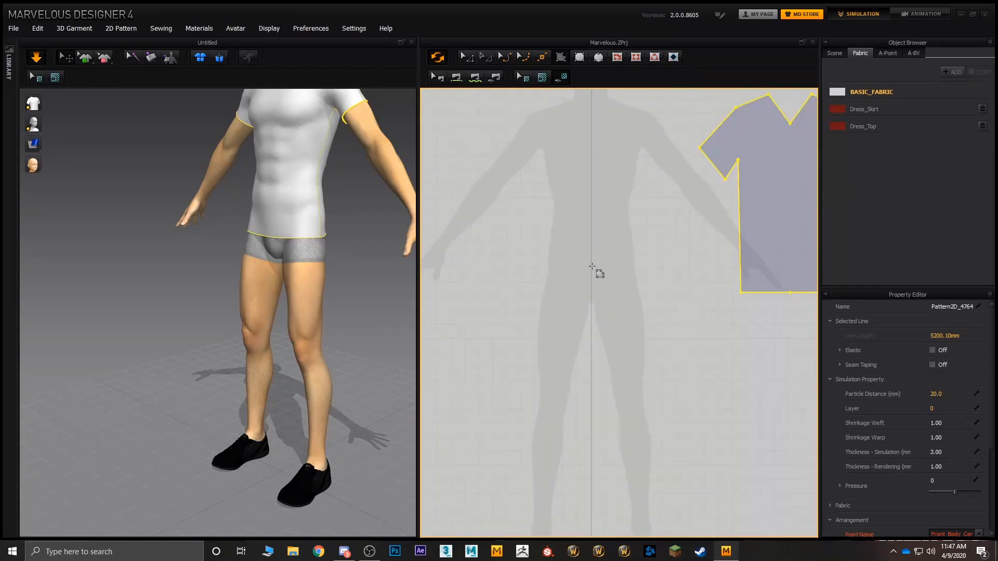
left_click(591, 252)
left_click(541, 266)
left_click(536, 310)
left_click(534, 364)
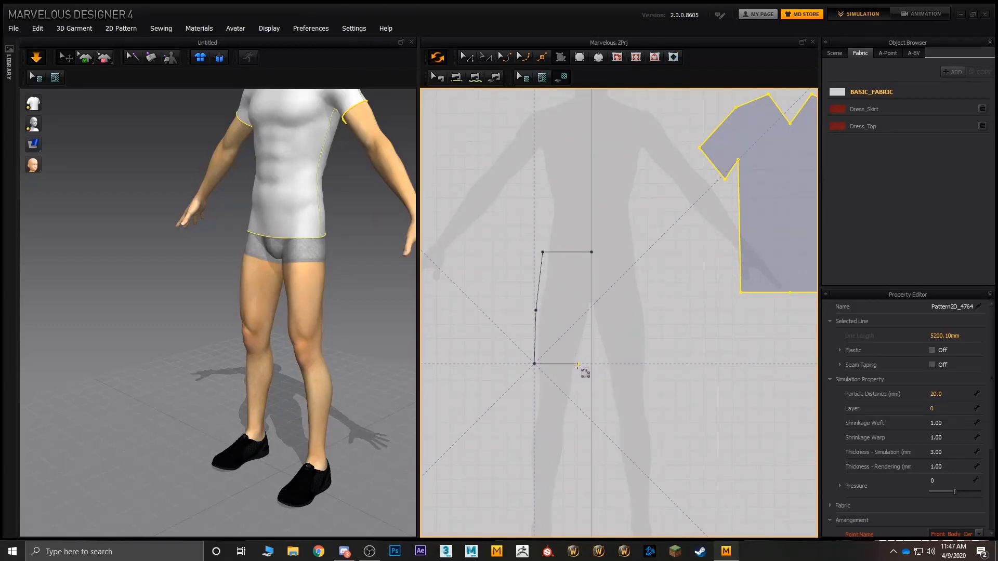
left_click(577, 364)
left_click(592, 316)
left_click(591, 253)
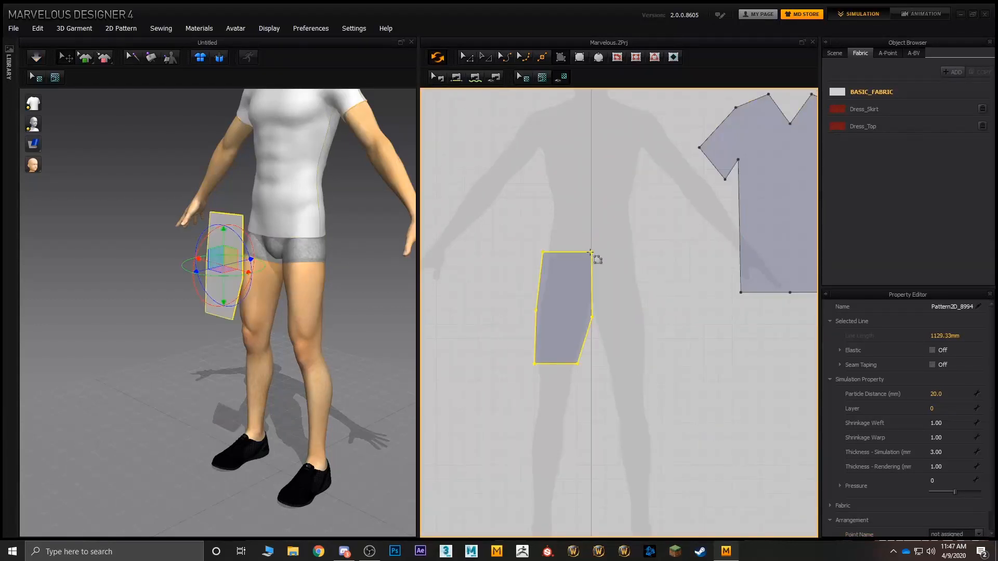
Step: Unfold the half shorts pattern along its vertical centre edge to form the full front piece
left_click(610, 281)
left_click(592, 276)
right_click(593, 275)
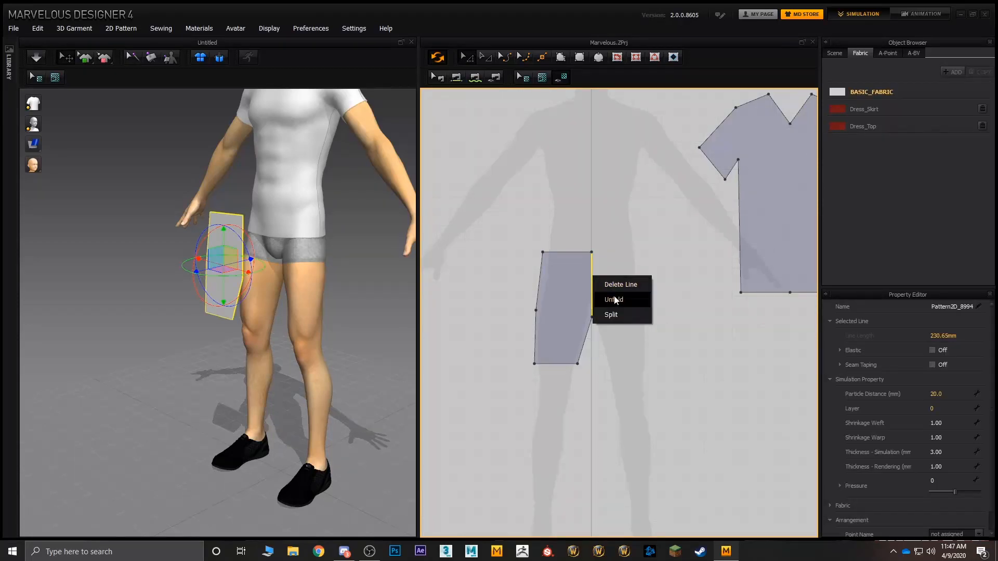
left_click(614, 300)
Step: Make a symmetric-pasted copy of the front shorts pattern and place it beside the original as the back piece
left_click(585, 266)
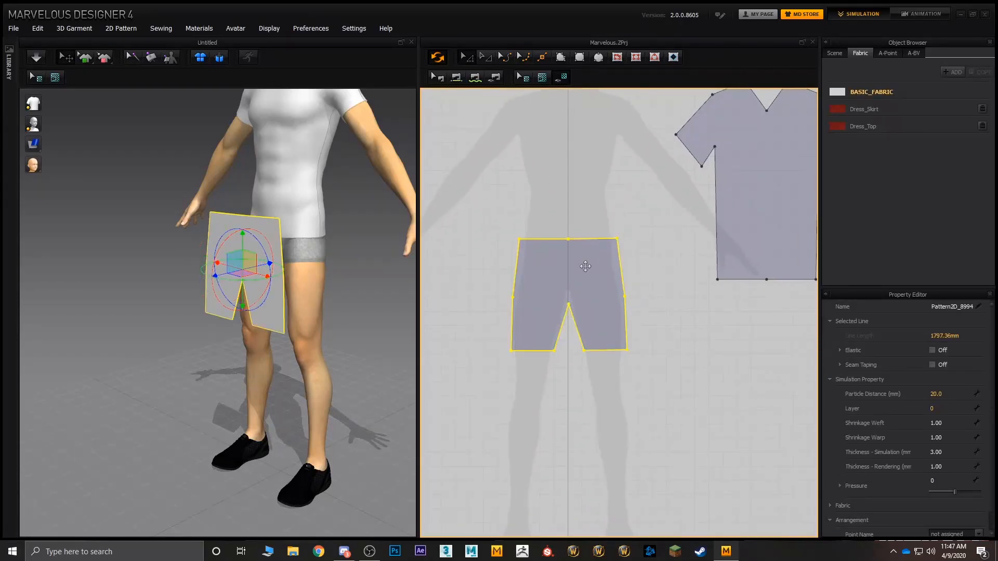
right_click(585, 266)
left_click(574, 224)
left_click(568, 269)
right_click(567, 269)
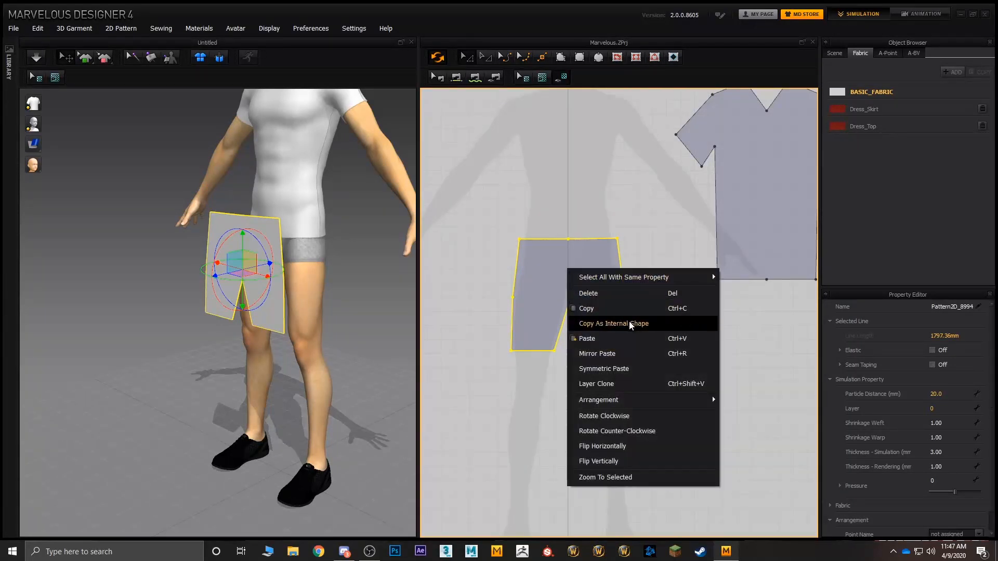
left_click(624, 368)
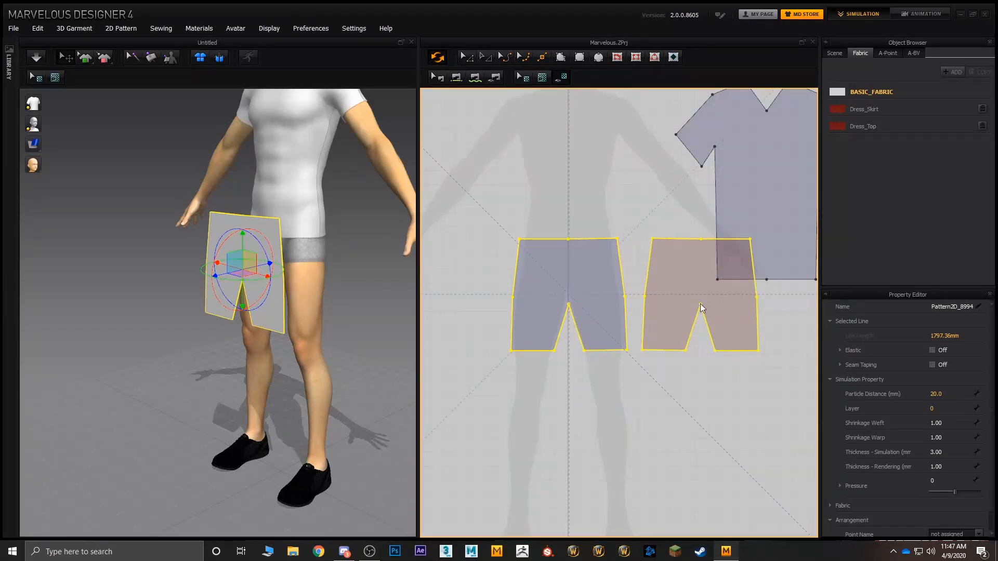
left_click(700, 308, "shift")
Step: Move both T-shirt patterns straight up so they no longer overlap the shorts patterns
middle_click_drag(768, 318, 651, 344)
scroll(651, 345, "down", 3)
left_click(649, 256)
left_click(758, 255, "shift")
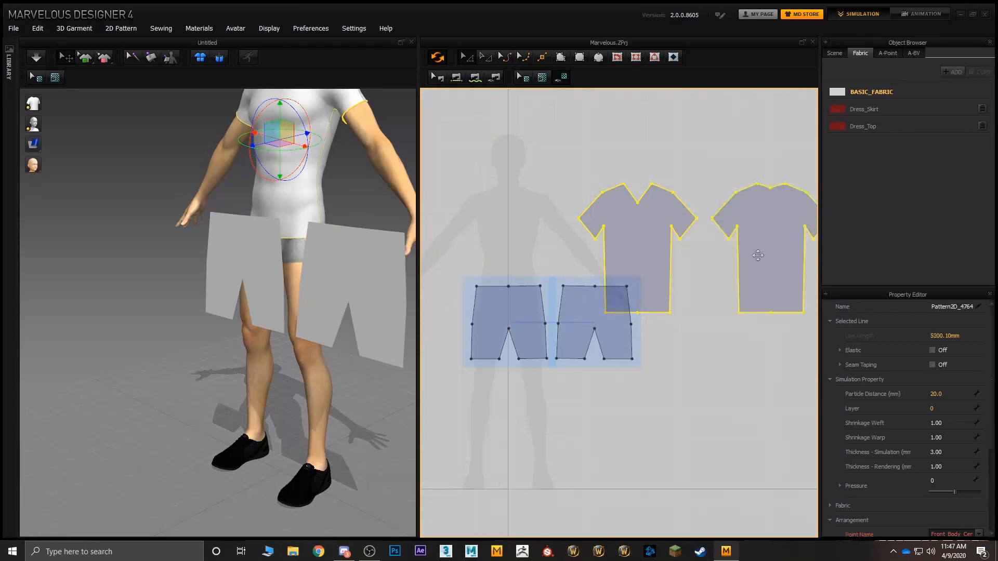
left_click_drag(653, 256, 658, 201, "shift")
Step: Position the back shorts piece behind the avatar's hips in the 3D scene, centred opposite the front piece
scroll(510, 323, "up", 5)
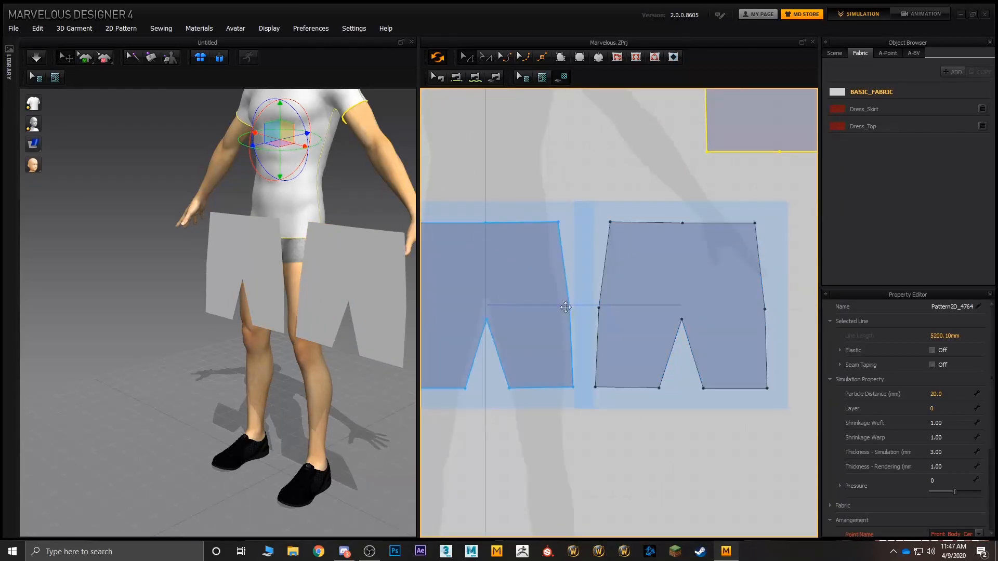
left_click(573, 232)
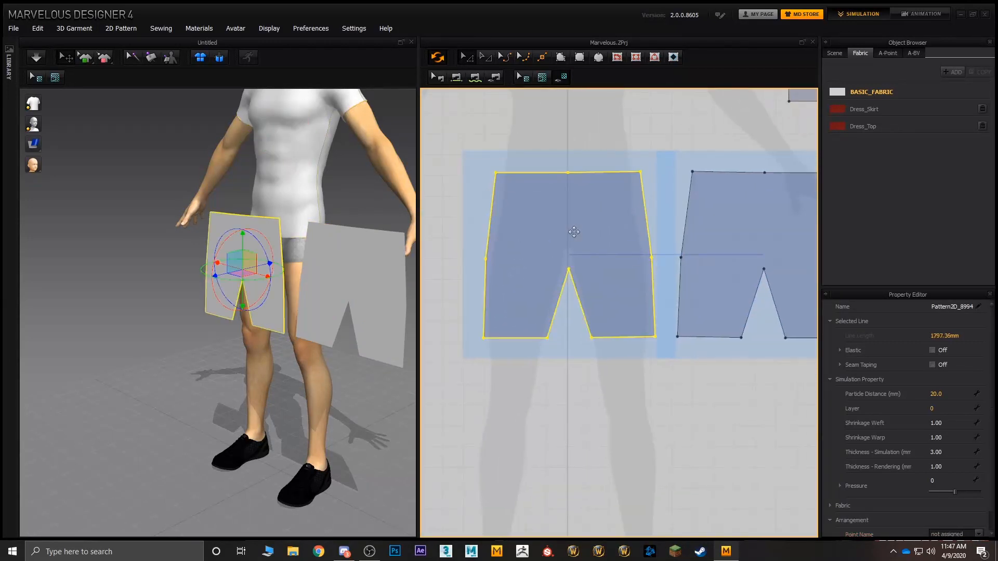
left_click(389, 294)
right_click_drag(389, 294, 293, 326)
left_click_drag(183, 303, 255, 258)
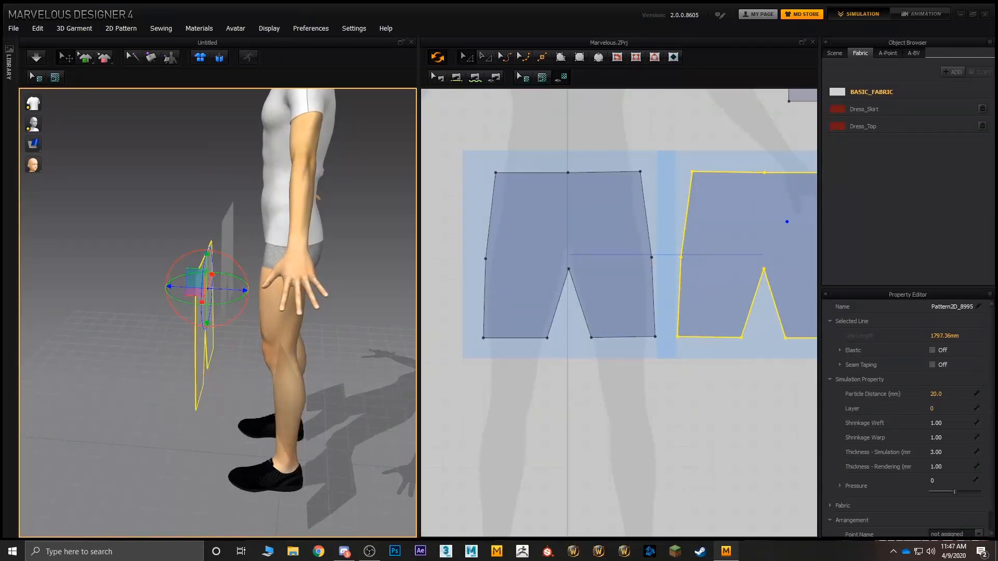
right_click_drag(255, 258, 182, 267)
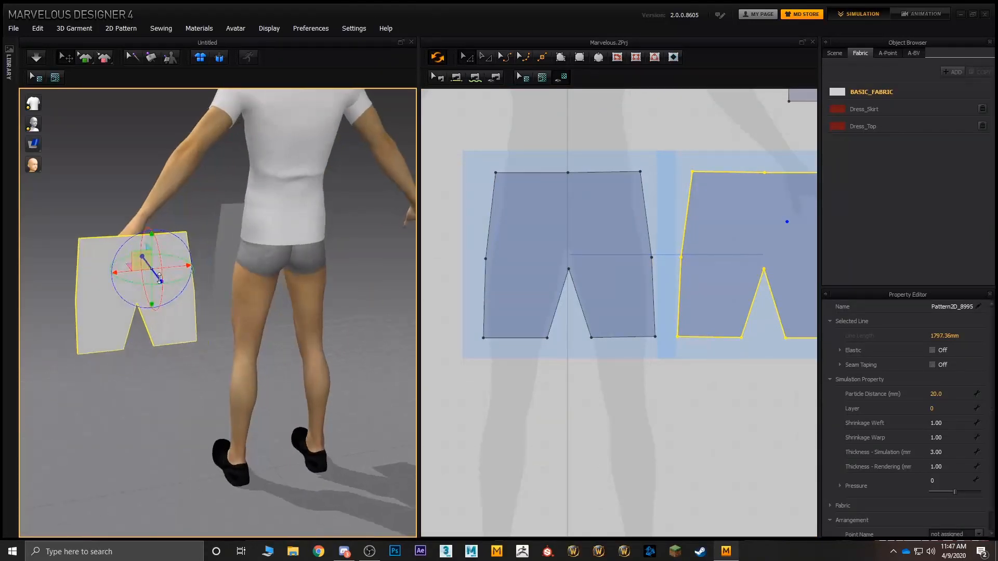
left_click_drag(177, 266, 340, 264)
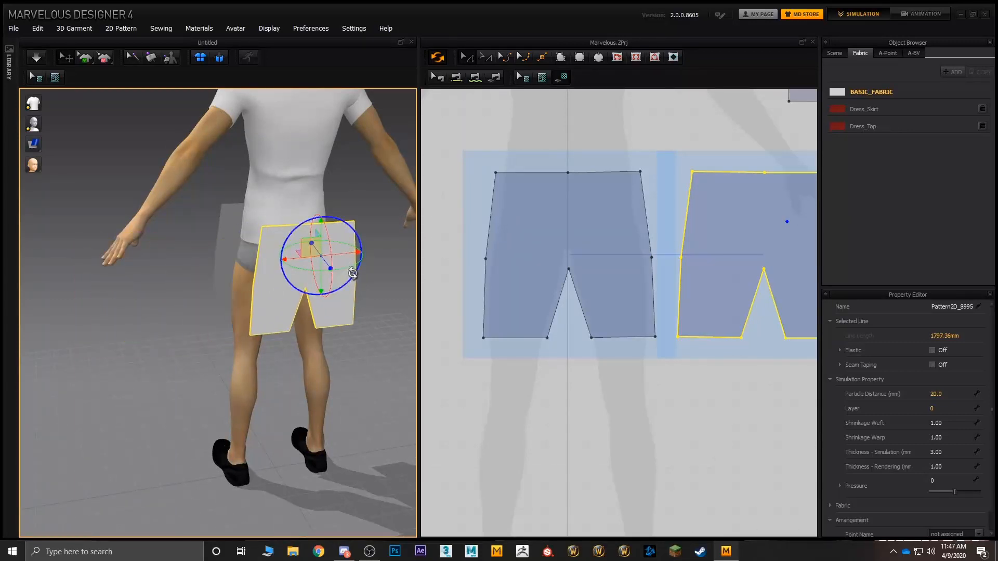
right_click_drag(349, 272, 333, 249)
left_click_drag(334, 244, 324, 244)
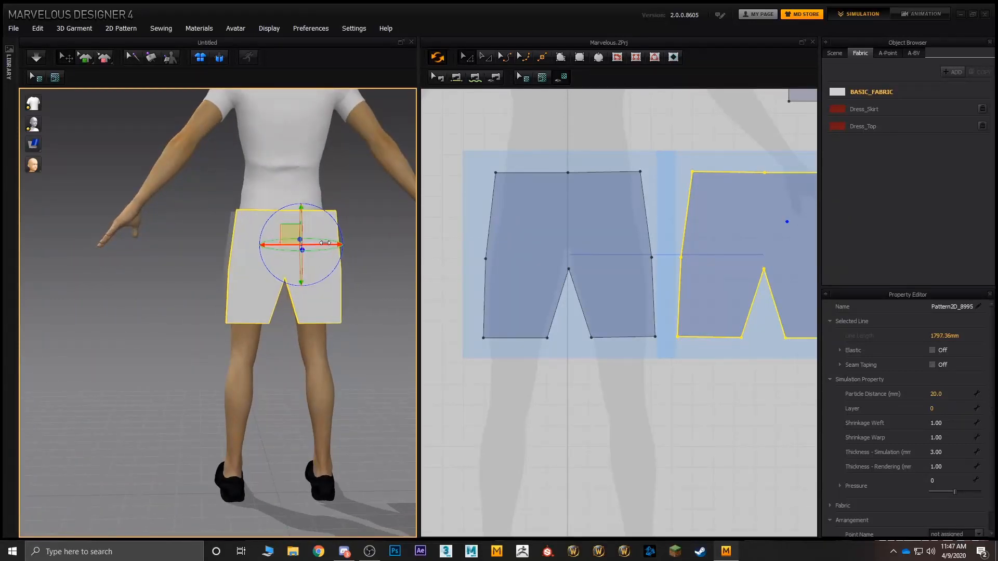
right_click_drag(328, 246, 437, 266)
scroll(311, 244, "up", 4)
middle_click_drag(310, 243, 289, 284)
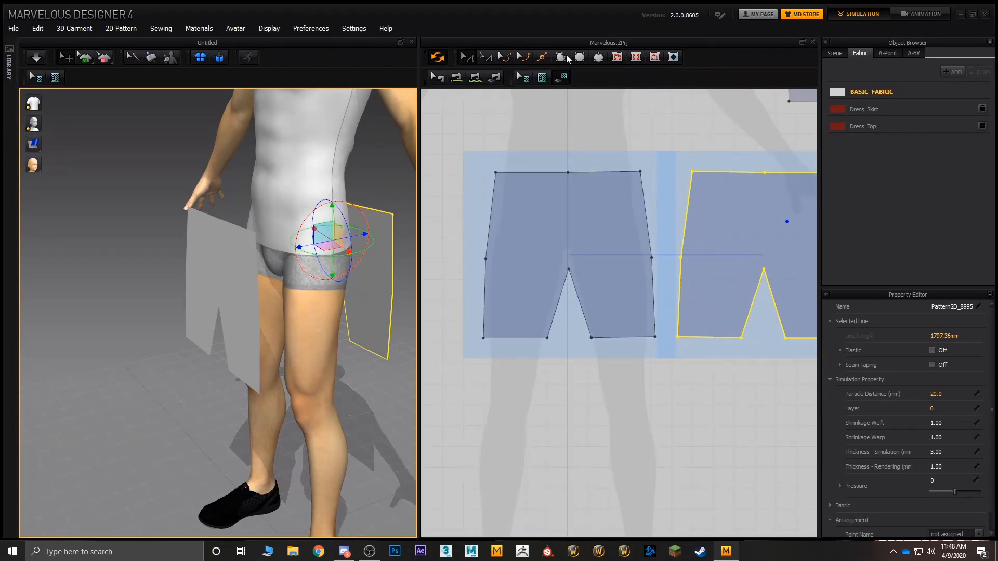
Step: Sew the upper side edges of the front shorts piece to those of the back piece on both sides with Free Sewing
left_click(475, 77)
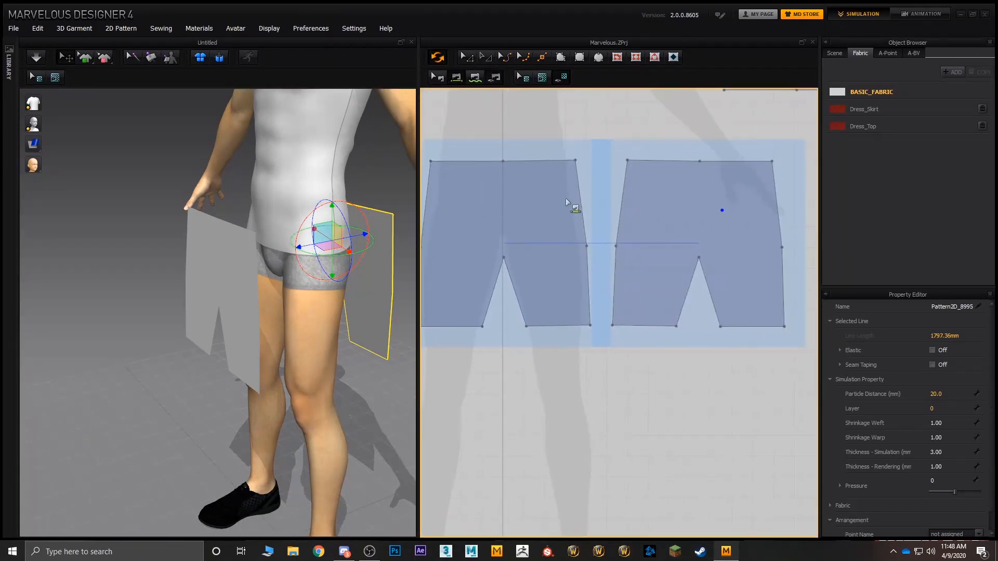
left_click(575, 199)
left_click(616, 199)
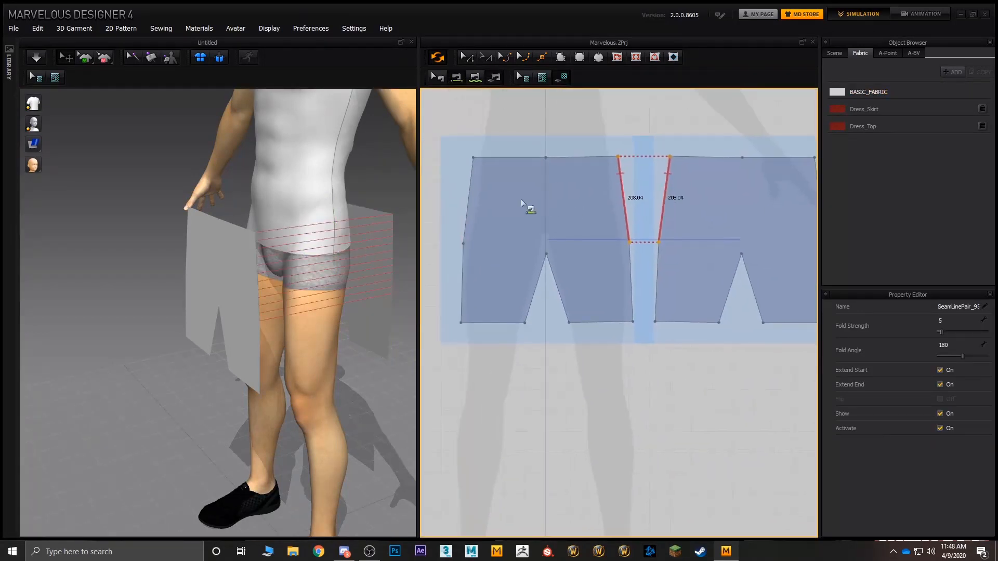
left_click(471, 198)
left_click(707, 191)
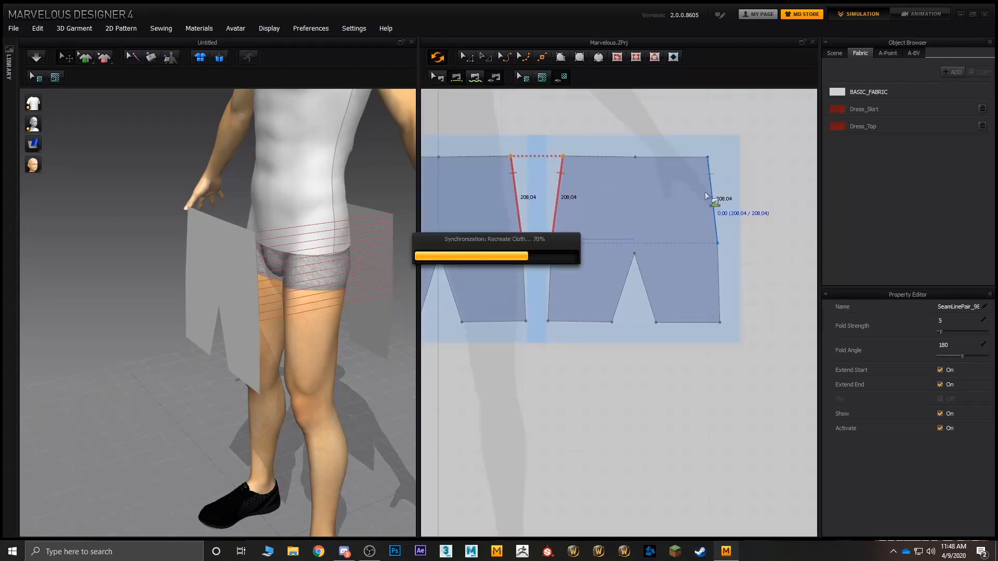
Step: Simulate the shorts with their upper side seams so they drape on the avatar, and stop the simulation
left_click(36, 56)
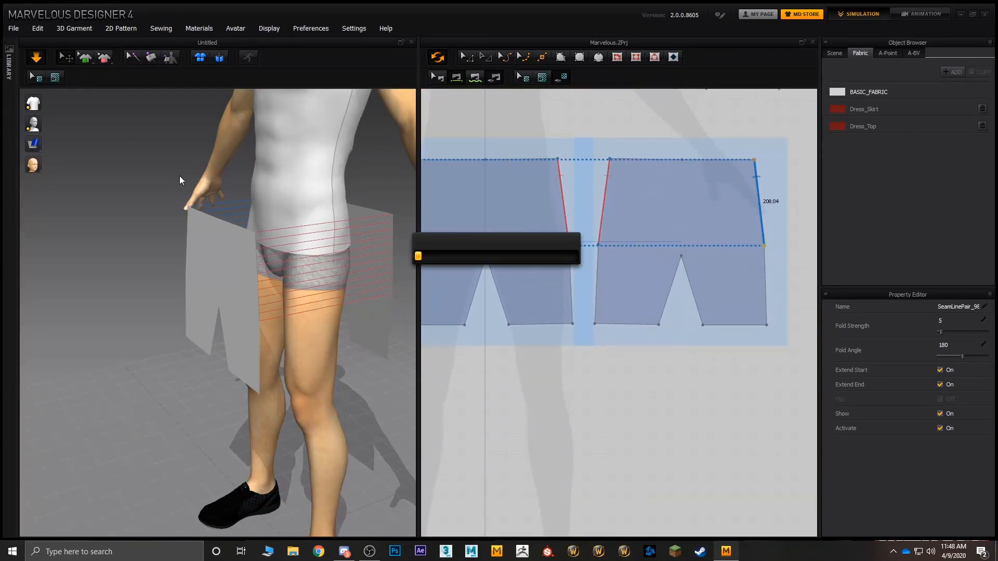
right_click_drag(311, 258, 327, 271)
right_click_drag(339, 216, 266, 202)
key("space")
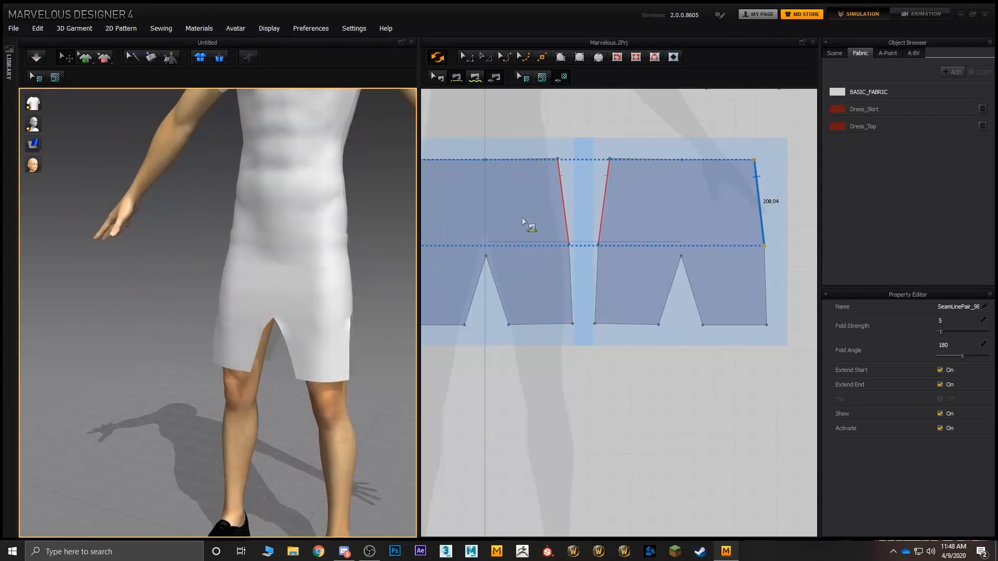
Step: Sew the lower side edges of the front and back shorts pieces together on both sides
right_click_drag(522, 218, 611, 188)
right_click_drag(653, 244, 673, 234)
left_click(786, 238)
left_click(692, 231)
left_click(668, 234)
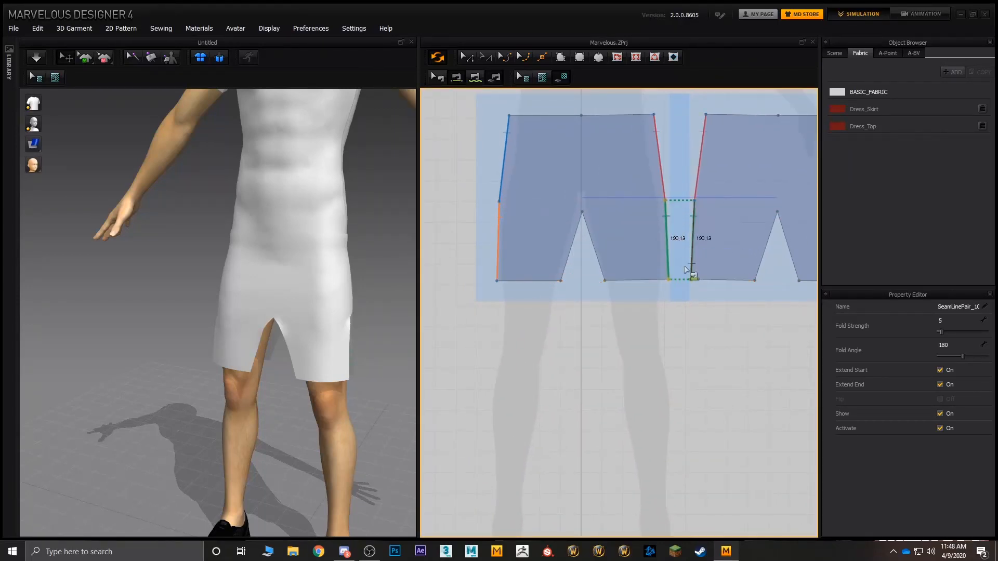
Step: Sew the inner leg edges of the front shorts piece to the matching back edges for both legs
middle_click_drag(671, 241, 604, 225)
left_click(527, 242)
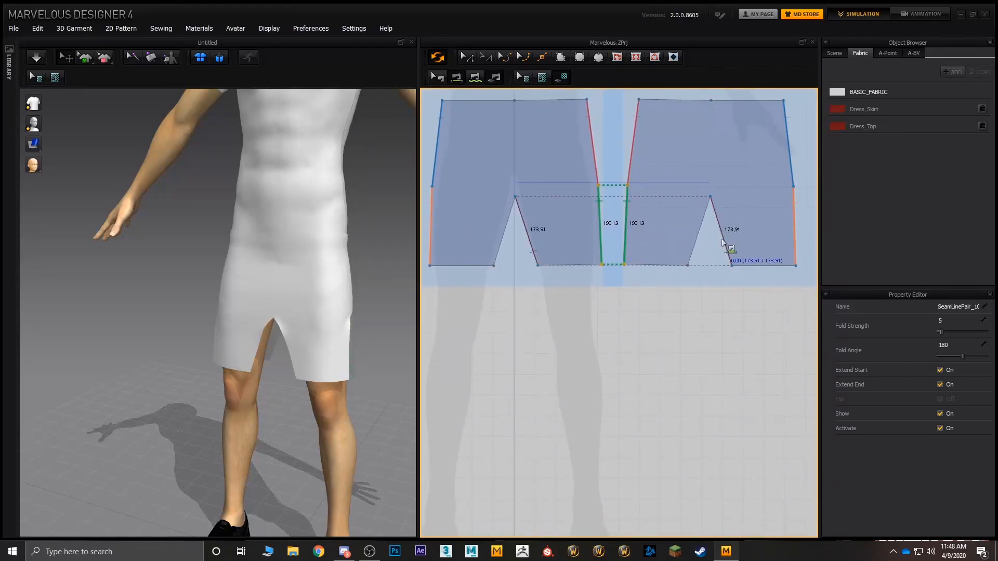
left_click(694, 243)
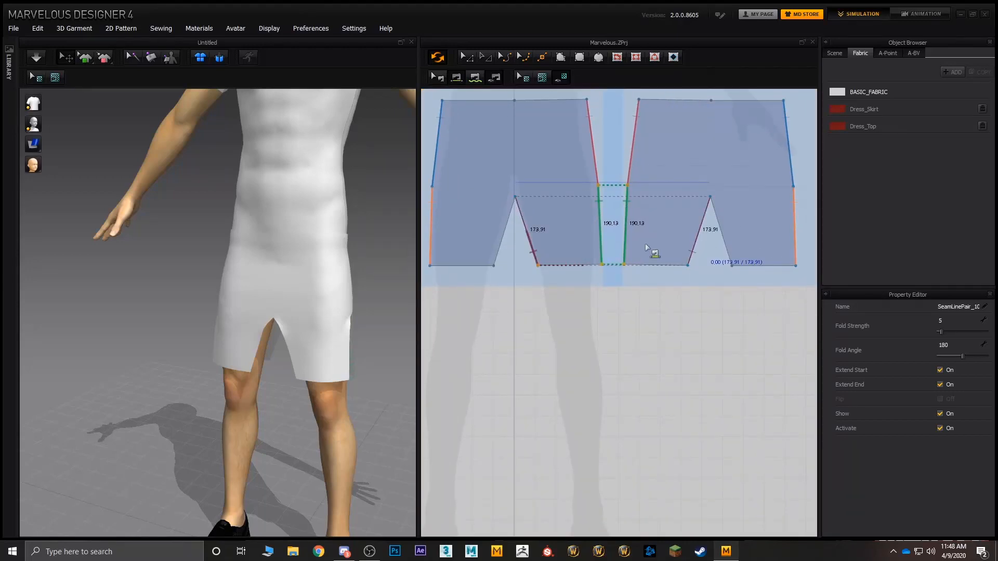
left_click(723, 245)
mouse_move(381, 323)
right_mouse_down()
mouse_move(428, 277)
mouse_move(396, 310)
right_mouse_up()
left_click(305, 347)
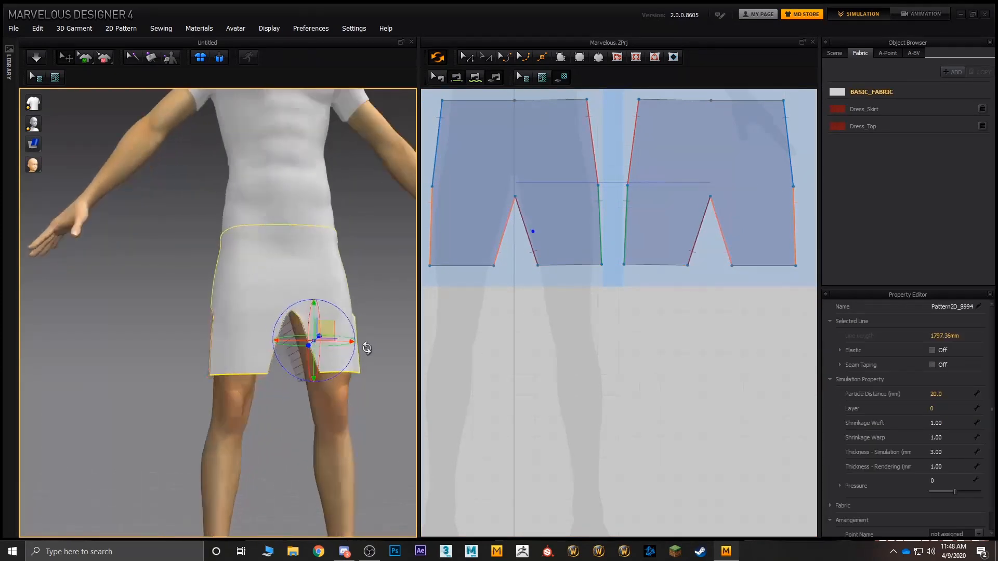
Step: Simulate the garment so the sewn inner leg and lower side seams close around both legs of the avatar
right_click_drag(363, 349, 364, 367)
left_click(233, 355, "shift")
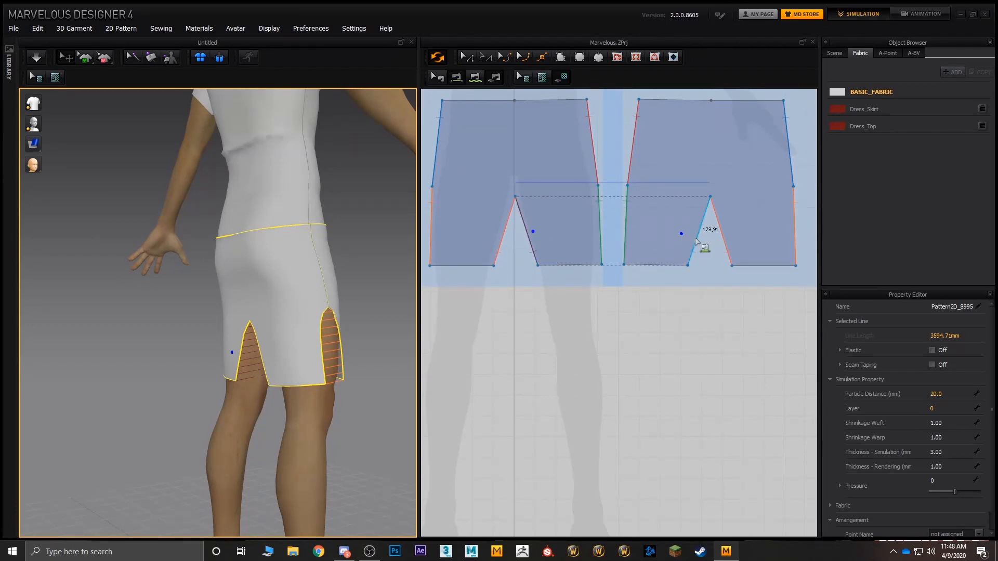
left_click(35, 58)
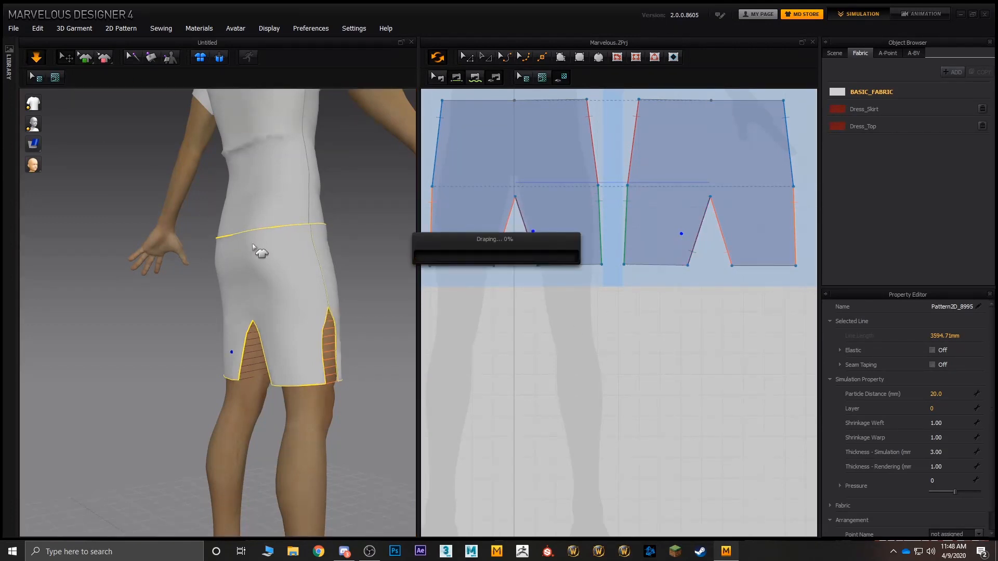
right_click_drag(352, 294, 223, 291)
right_click_drag(272, 329, 234, 253)
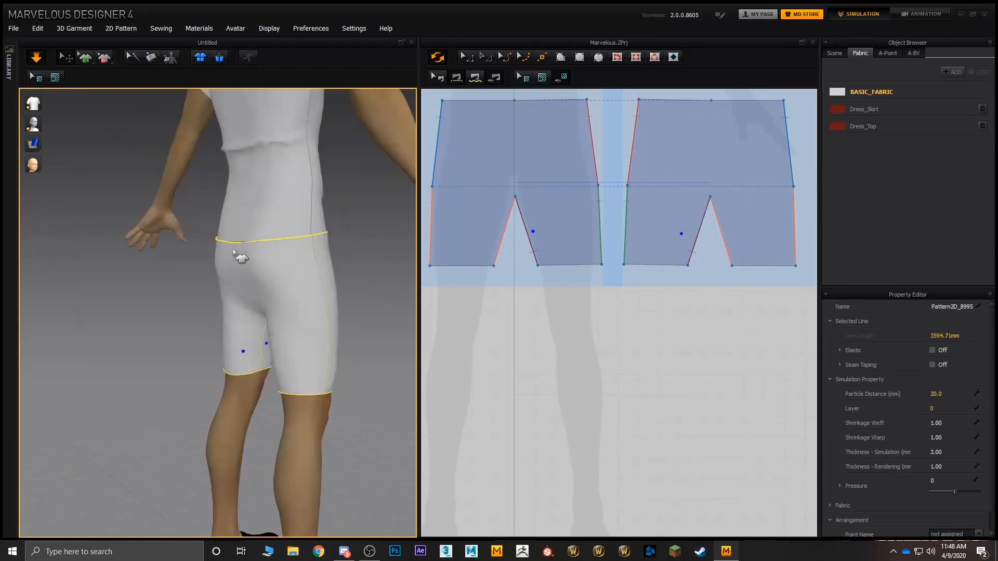
Step: Pull the T-shirt hem up off the shorts at the back and front while the simulation runs
left_click_drag(247, 238, 306, 165)
right_click_drag(305, 165, 202, 166)
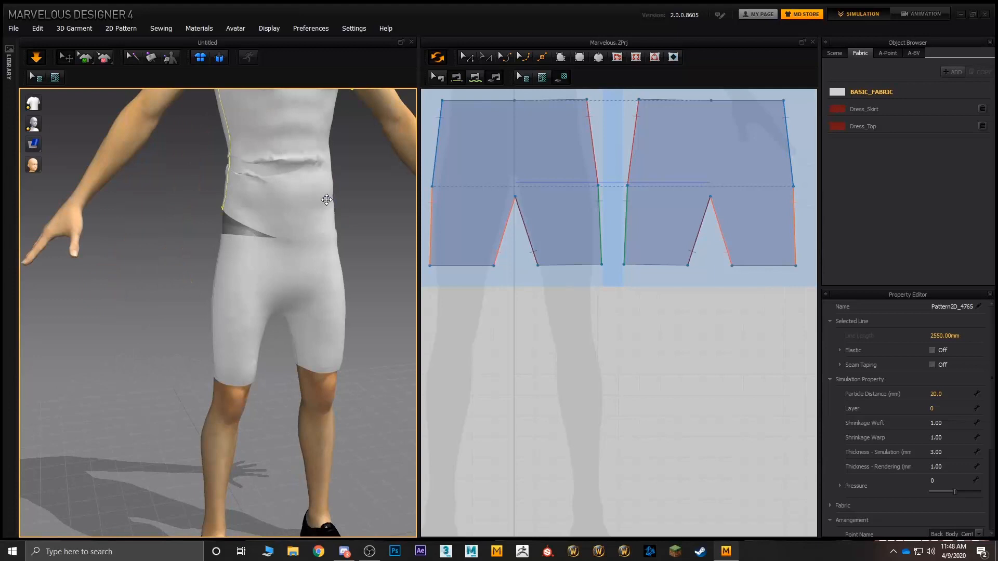
left_click(313, 102)
right_click_drag(292, 233, 254, 250)
right_click_drag(309, 316, 239, 271)
Step: Narrow the waist of the linked shorts pieces by moving both upper corner points of the front piece inward
right_click_drag(524, 152, 532, 266)
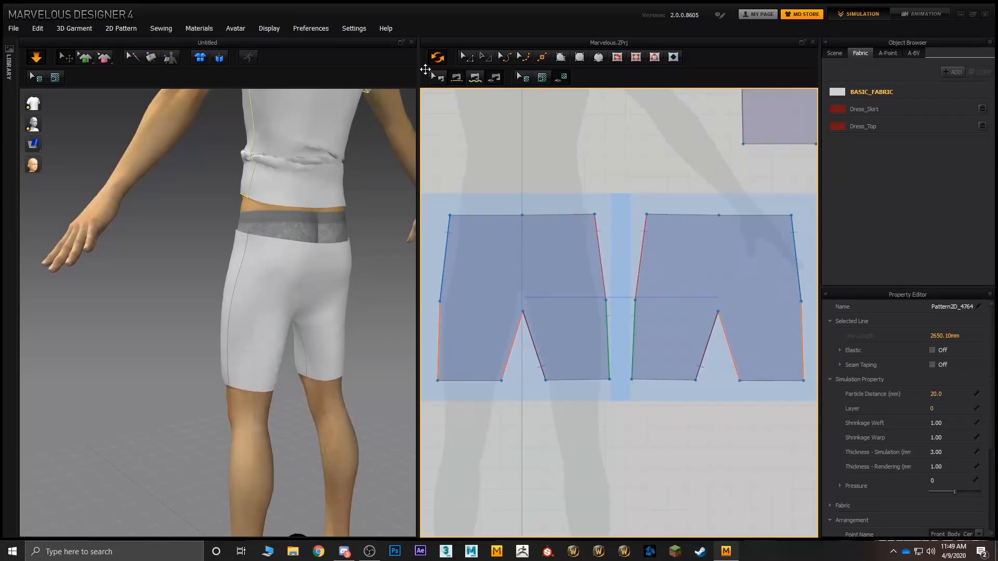
left_click(446, 202)
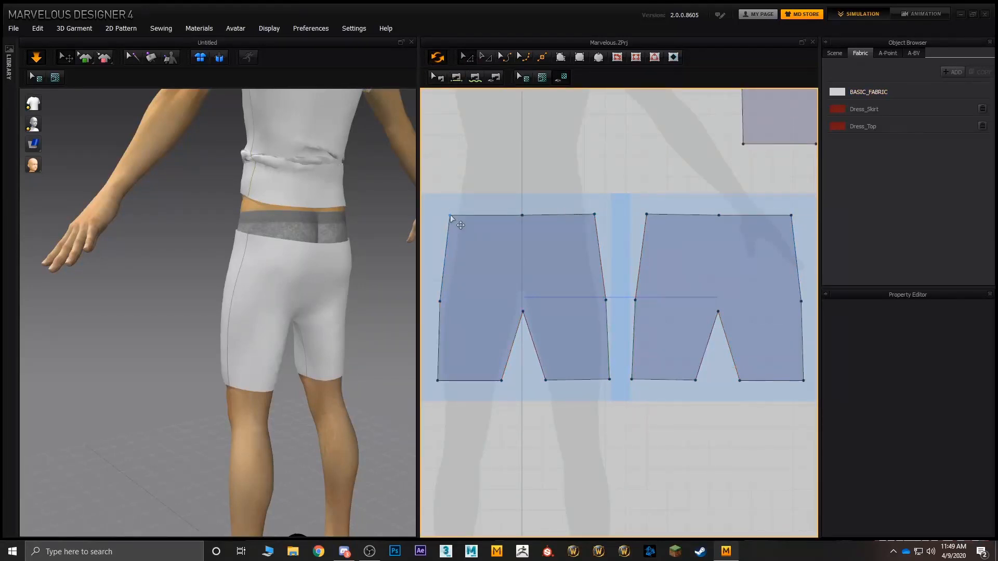
left_click_drag(450, 214, 462, 216)
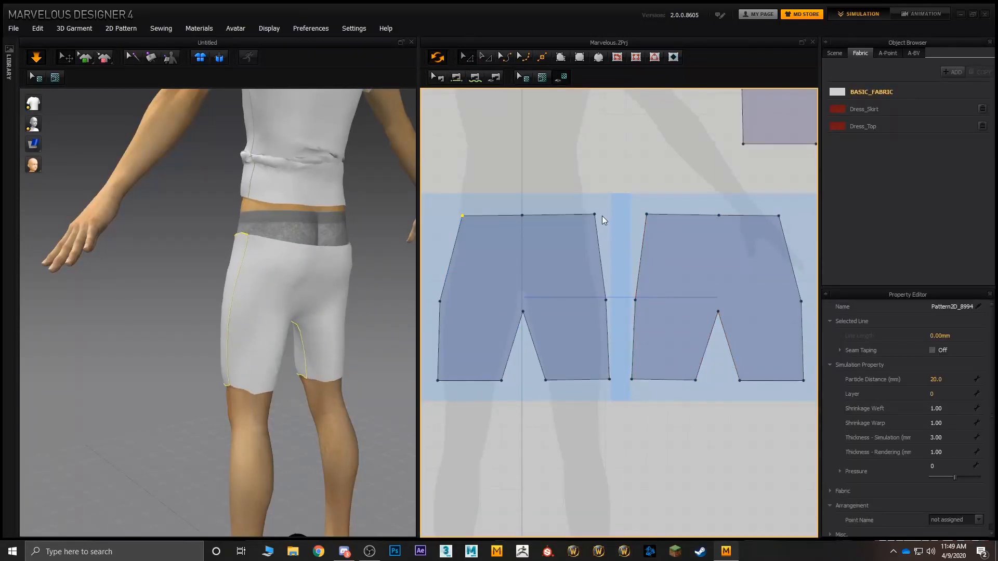
left_click_drag(594, 214, 585, 226)
Step: Pull the waist of the shorts up at the back and front of the avatar during simulation
left_click_drag(318, 267, 321, 85)
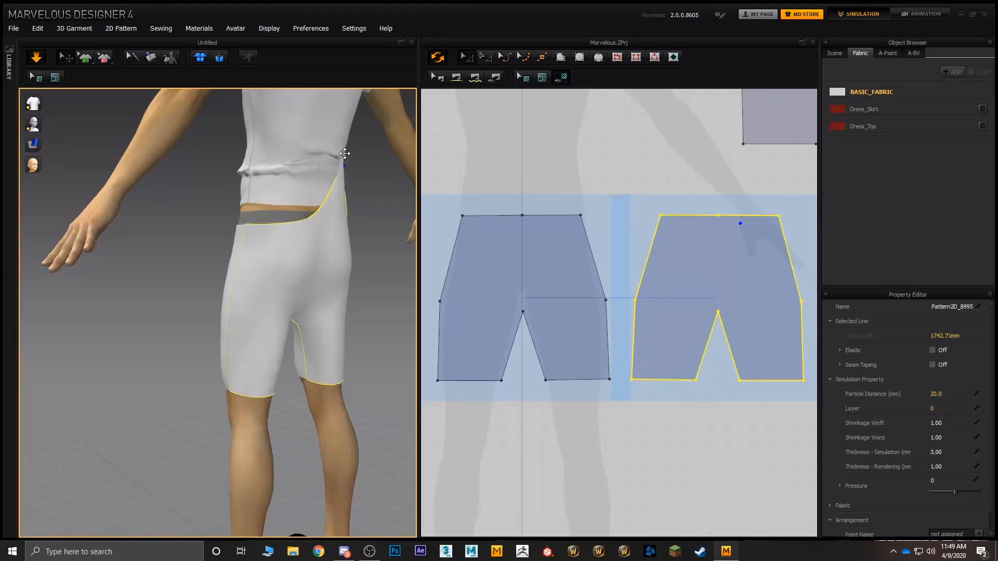
left_click_drag(344, 154, 345, 156)
right_click_drag(371, 215, 272, 243)
left_click_drag(248, 223, 251, 116)
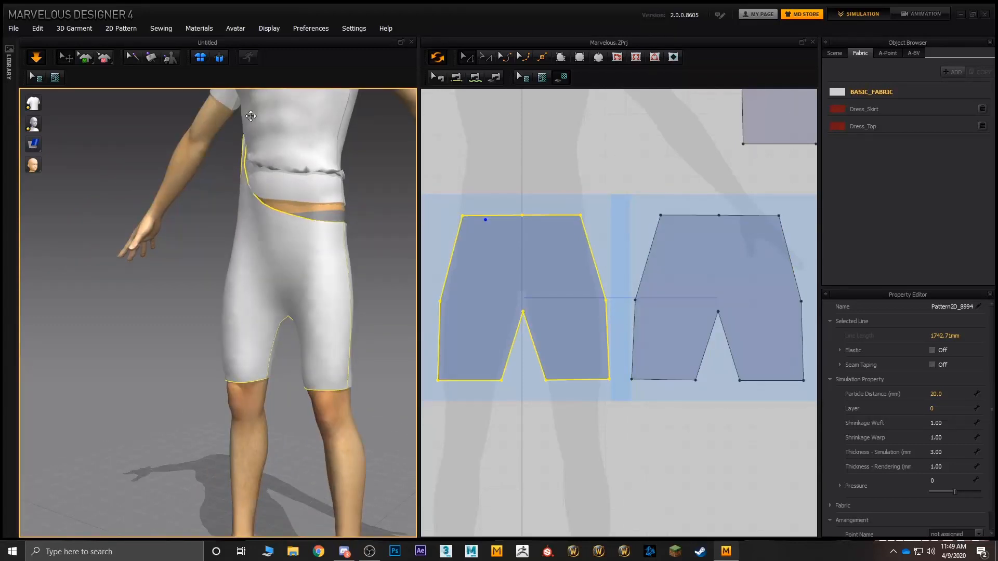
left_click_drag(285, 156, 252, 150)
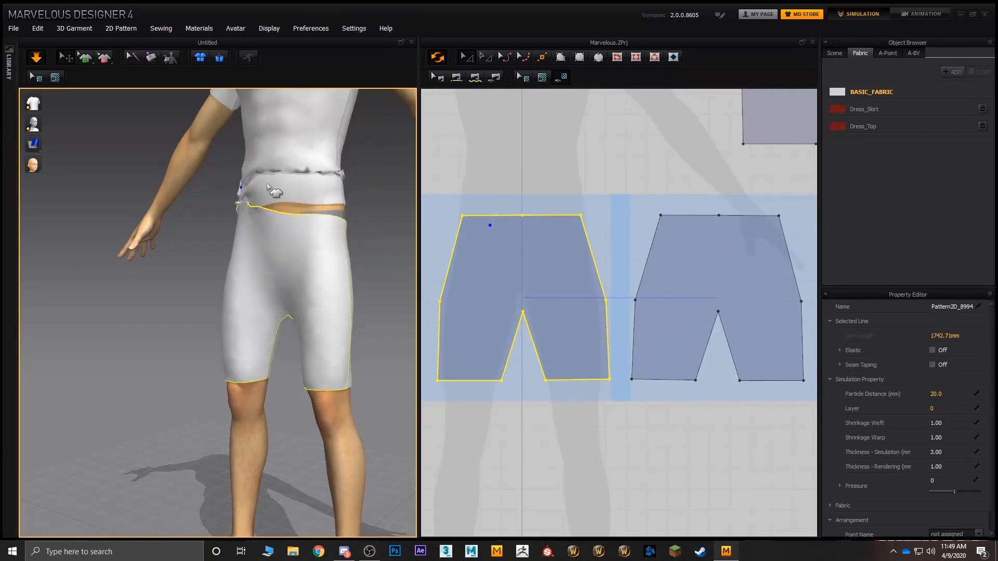
right_click_drag(305, 224, 210, 236)
left_click_drag(307, 223, 320, 144)
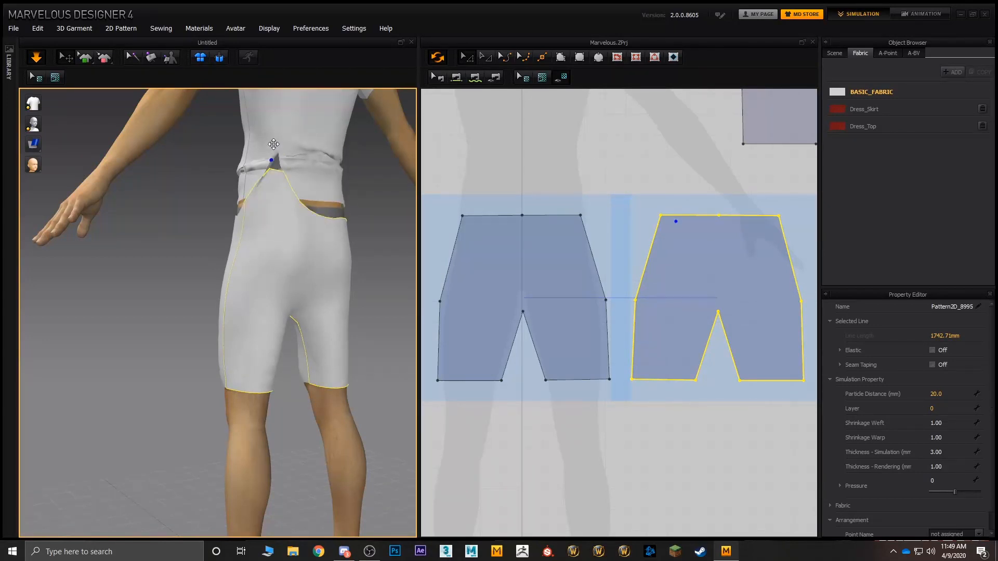
right_click_drag(230, 212, 382, 214)
middle_click_drag(264, 210, 283, 239)
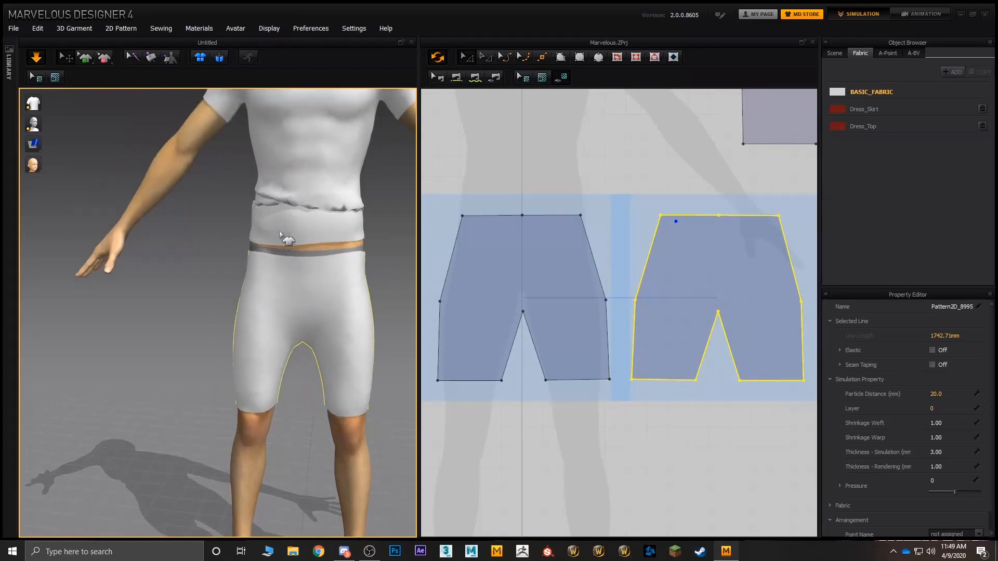
Step: Pull the T-shirt hem down over the waist of the shorts all around the avatar during simulation
mouse_move(254, 235)
right_mouse_down()
mouse_move(294, 243)
mouse_move(260, 247)
right_mouse_up()
left_click_drag(253, 251, 139, 310)
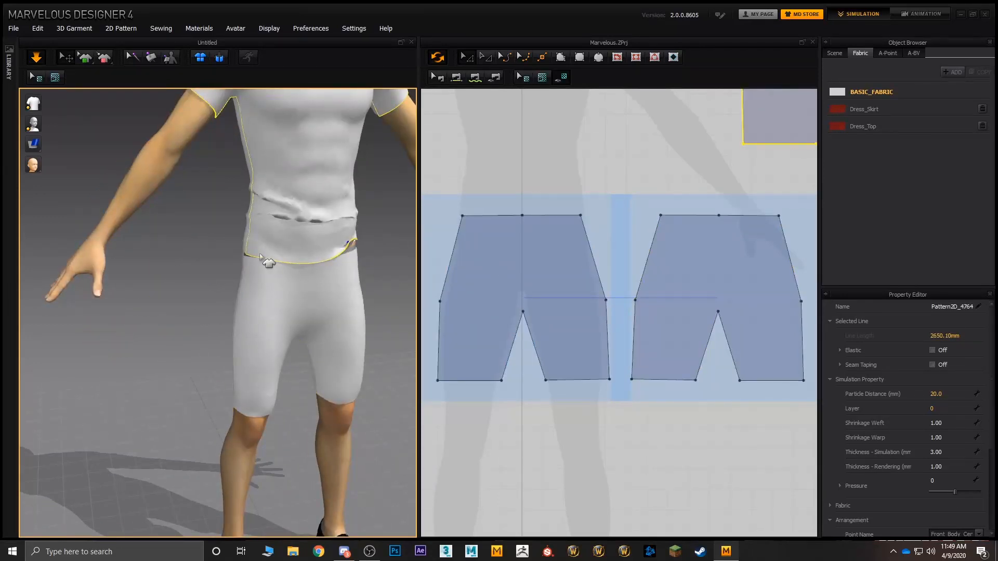
left_click_drag(263, 261, 79, 407)
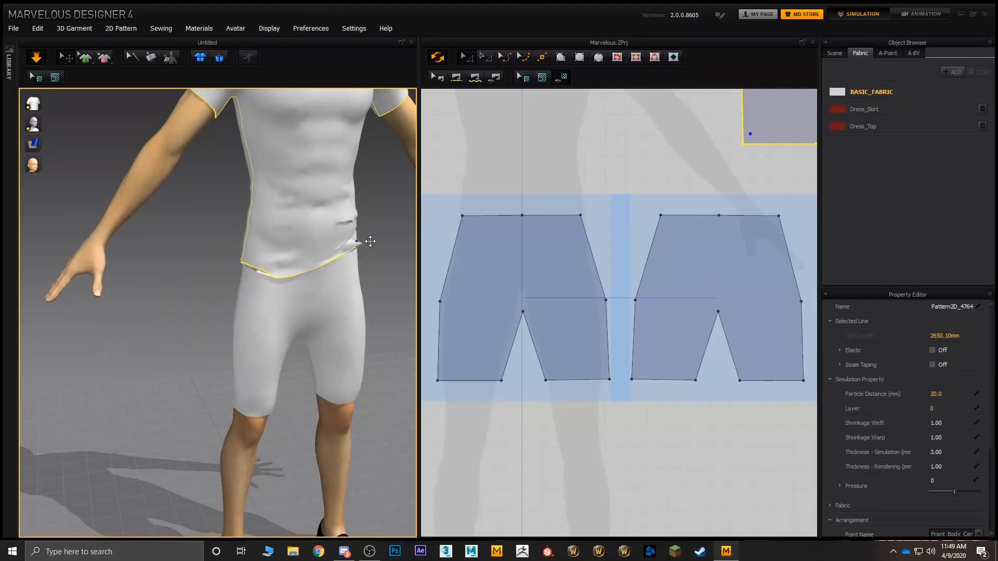
left_click_drag(370, 241, 478, 353)
right_click_drag(325, 316, 436, 298)
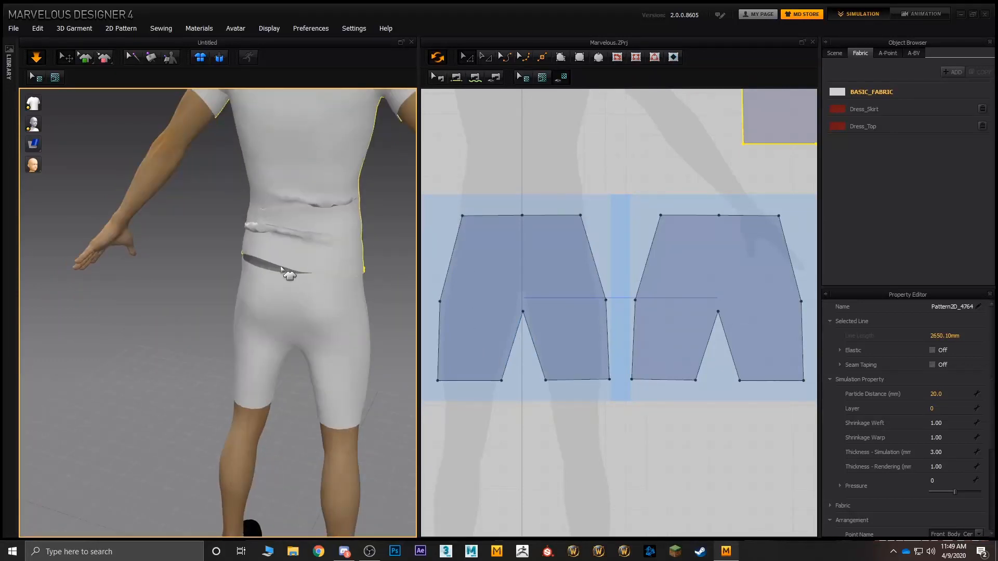
right_click_drag(281, 268, 252, 256)
left_click_drag(252, 256, 125, 374)
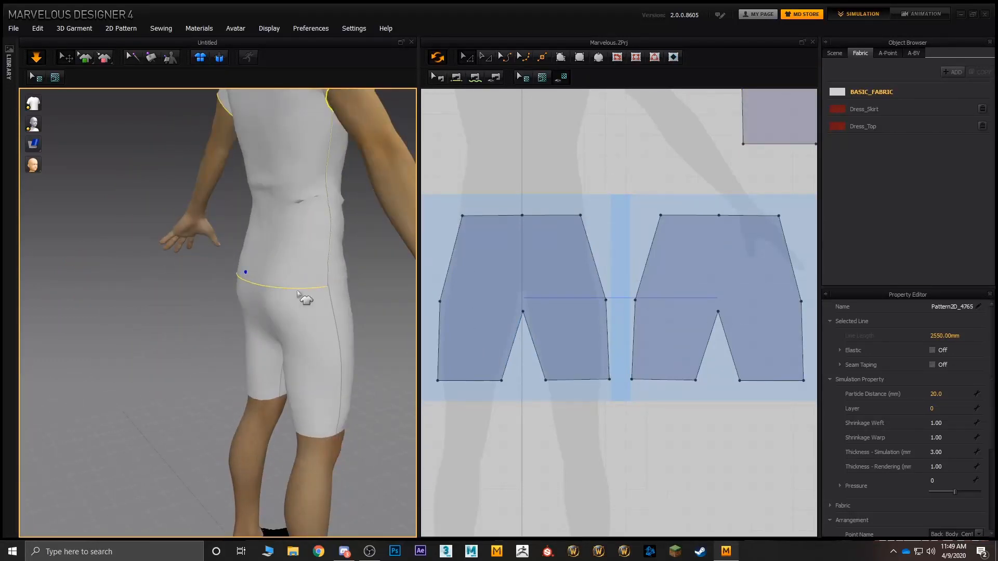
right_click_drag(299, 294, 260, 354)
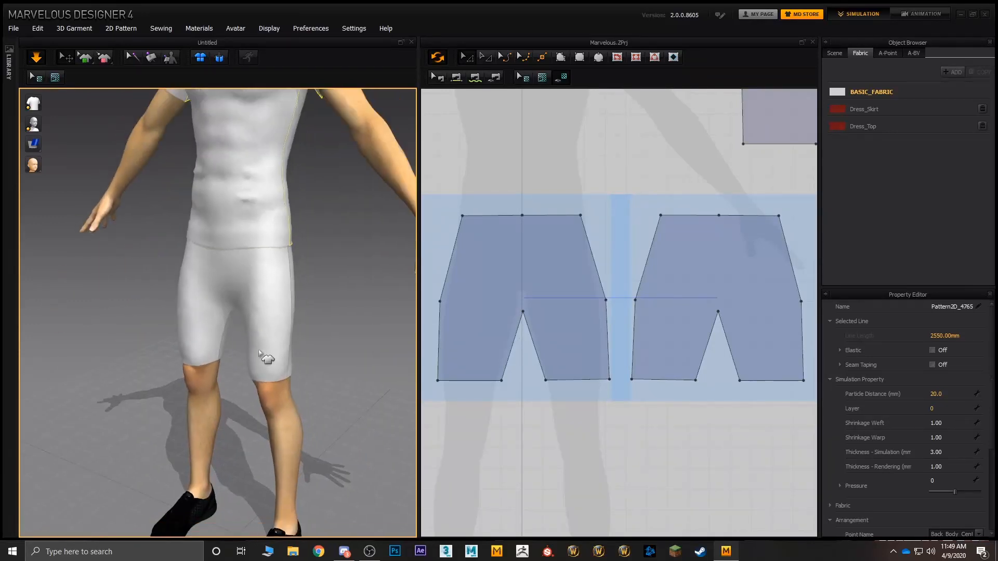
Step: Draw a rectangular pattern about 152 mm wide over one lower leg, from just below the front shorts hem to the ankle
middle_click_drag(259, 353, 245, 319)
right_click_drag(245, 319, 257, 334)
scroll(258, 334, "up", 4)
middle_click_drag(289, 362, 257, 332)
right_click_drag(256, 333, 256, 297)
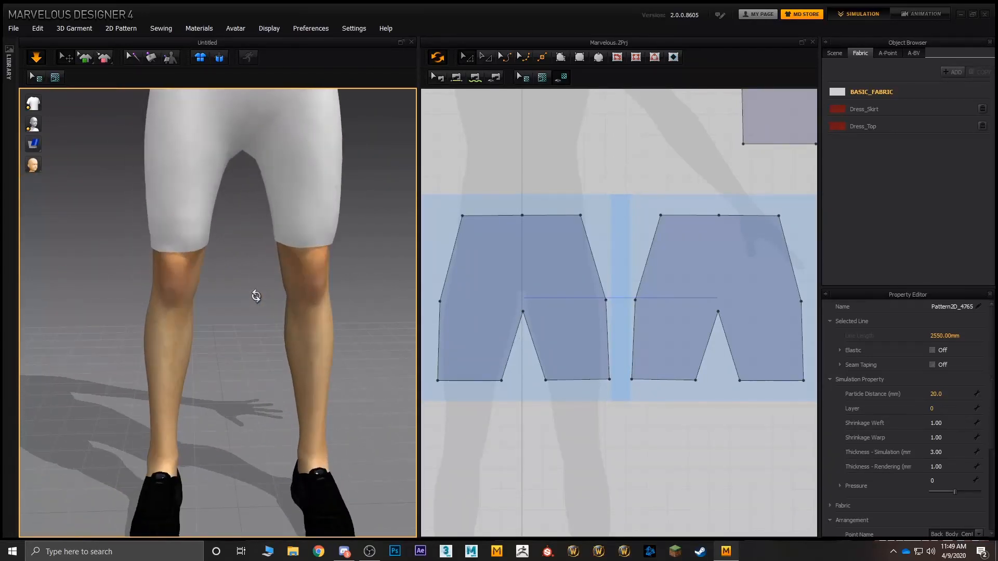
middle_click_drag(599, 177, 649, 69)
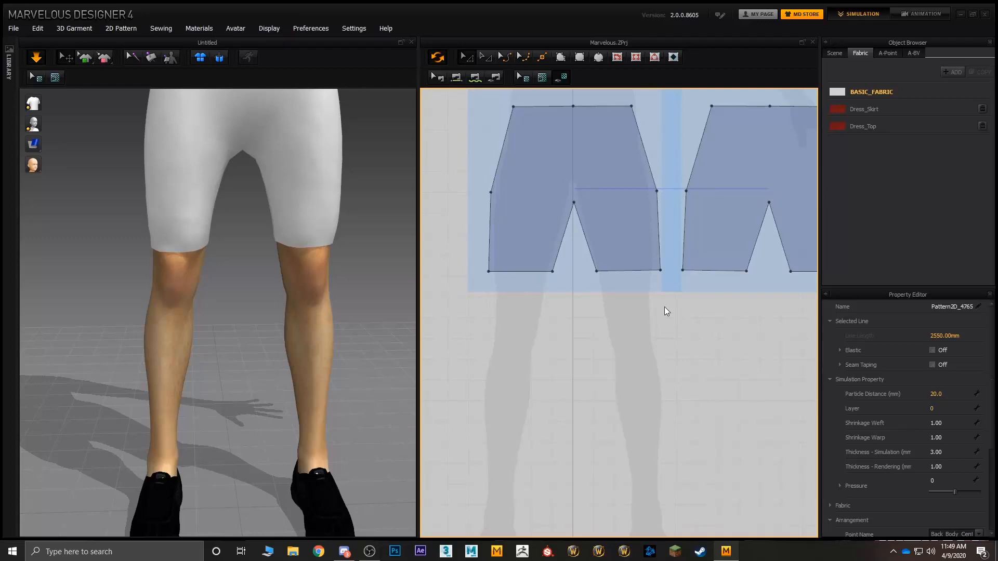
middle_click_drag(689, 347, 668, 334)
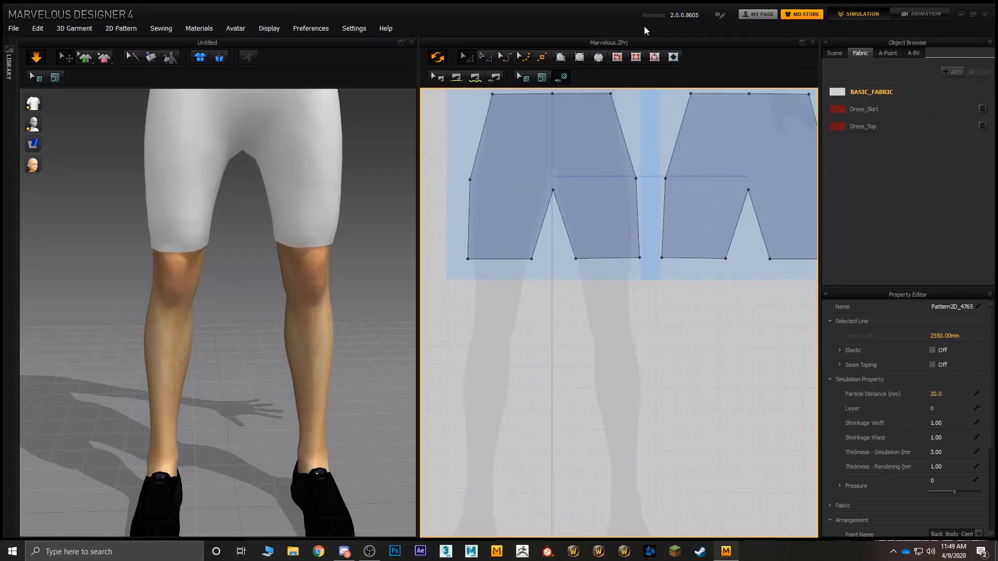
left_click(580, 57)
middle_click_drag(532, 272, 504, 214)
left_click_drag(495, 200, 557, 445)
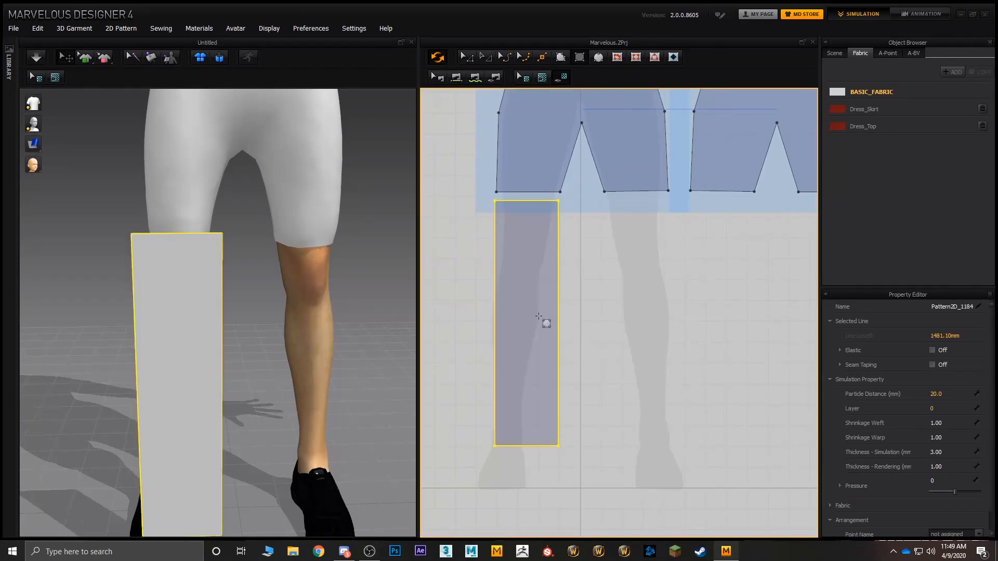
Step: Duplicate the rectangular lower-leg panel and place the copy over the other leg below the front shorts piece
left_click(468, 58)
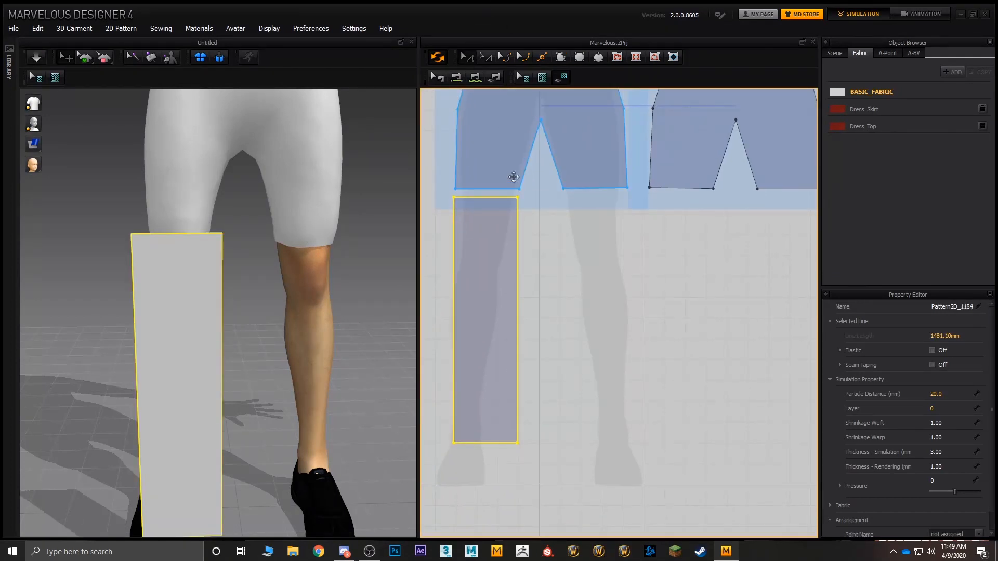
left_click(475, 77)
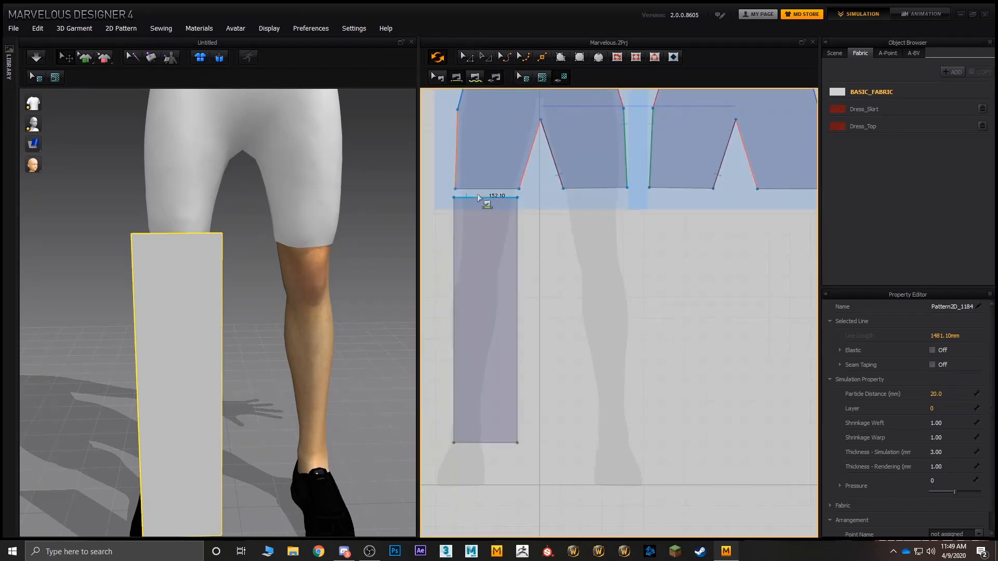
left_click(468, 60)
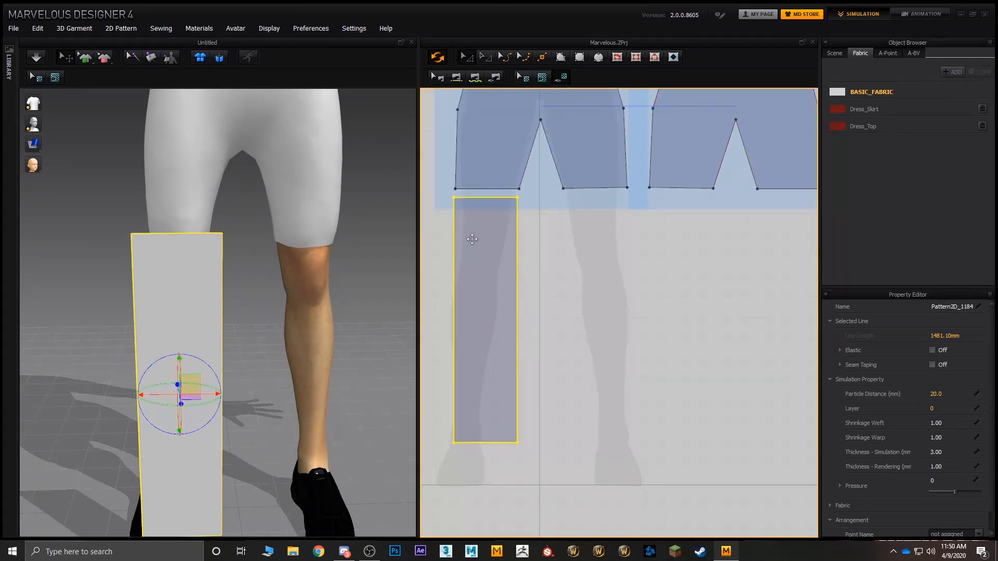
key("ctrl+c")
key("ctrl+v")
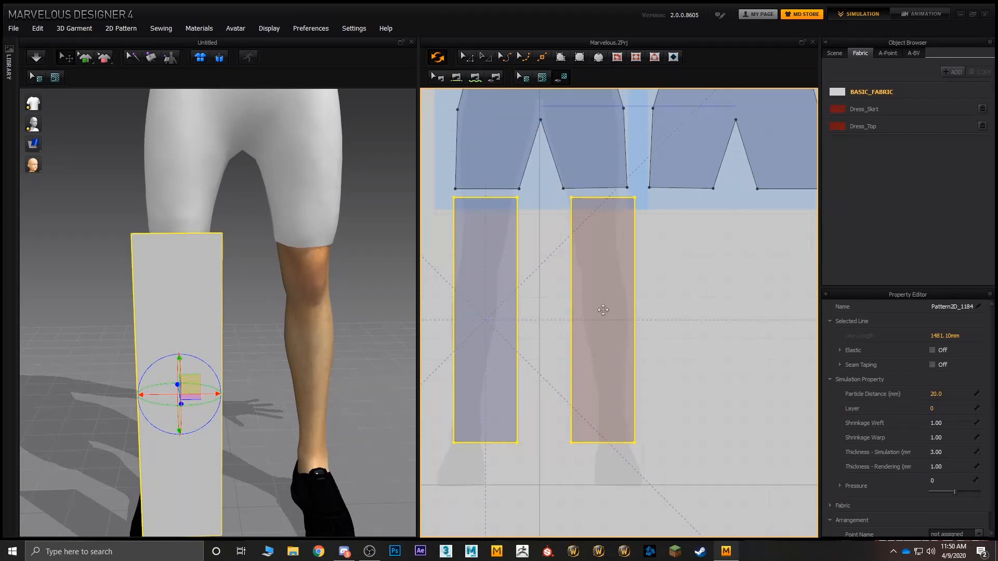
left_click(600, 308)
middle_click_drag(541, 295, 553, 268)
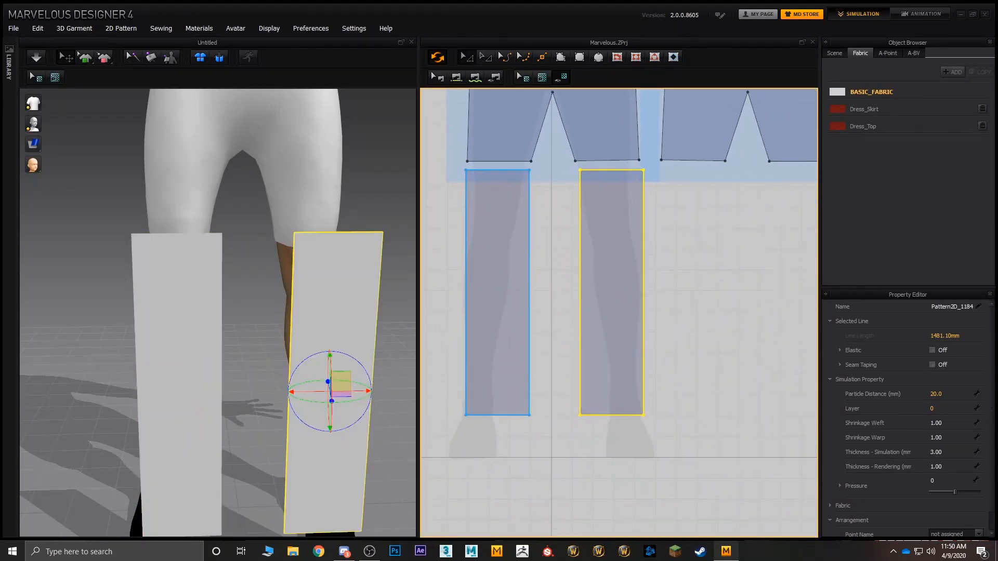
Step: Create linked copies of both lower-leg panels and place them below the back shorts piece
left_click(505, 275)
left_click(613, 278)
left_click(509, 272)
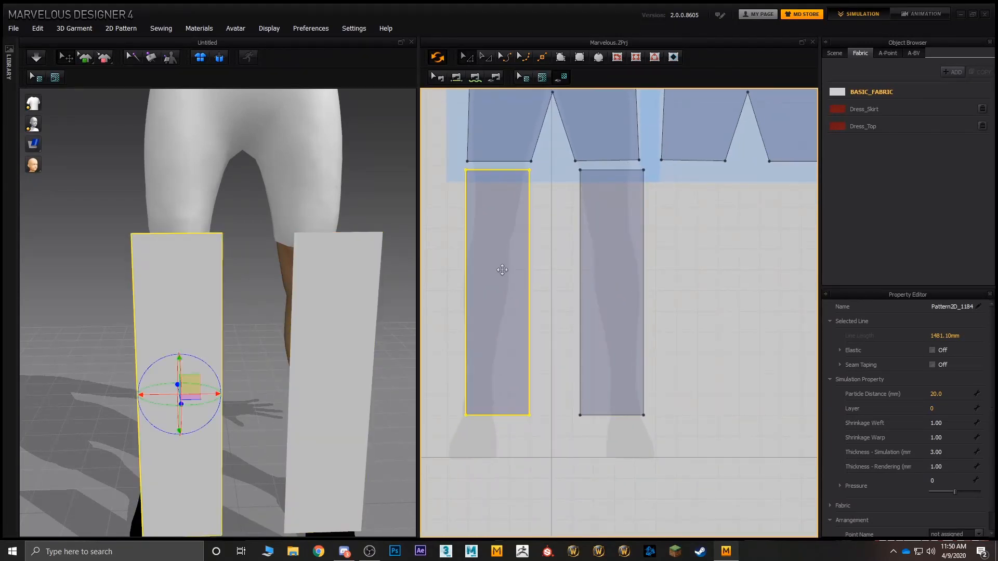
left_click(608, 274, "shift")
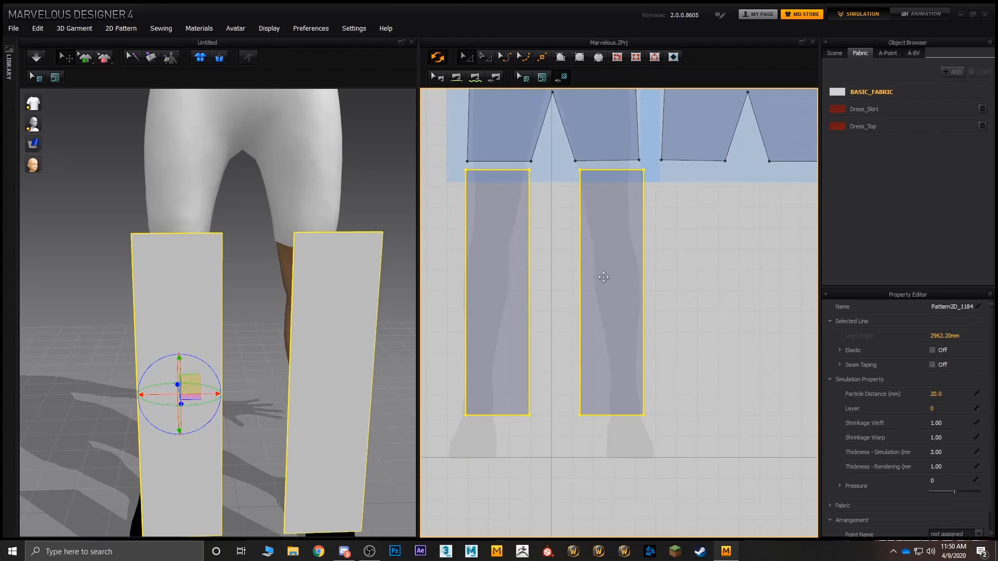
right_click(488, 276)
left_click(520, 352)
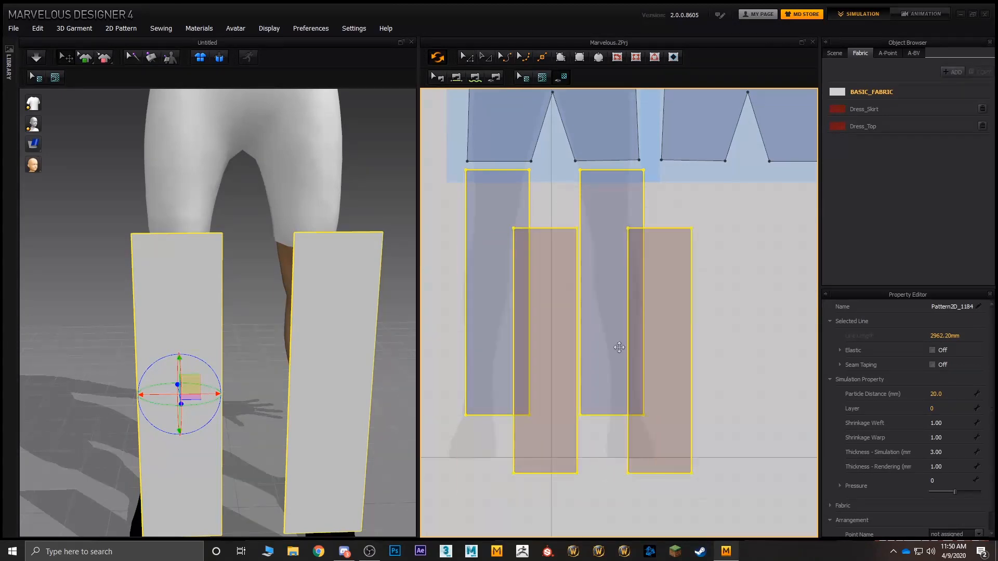
left_click(750, 291)
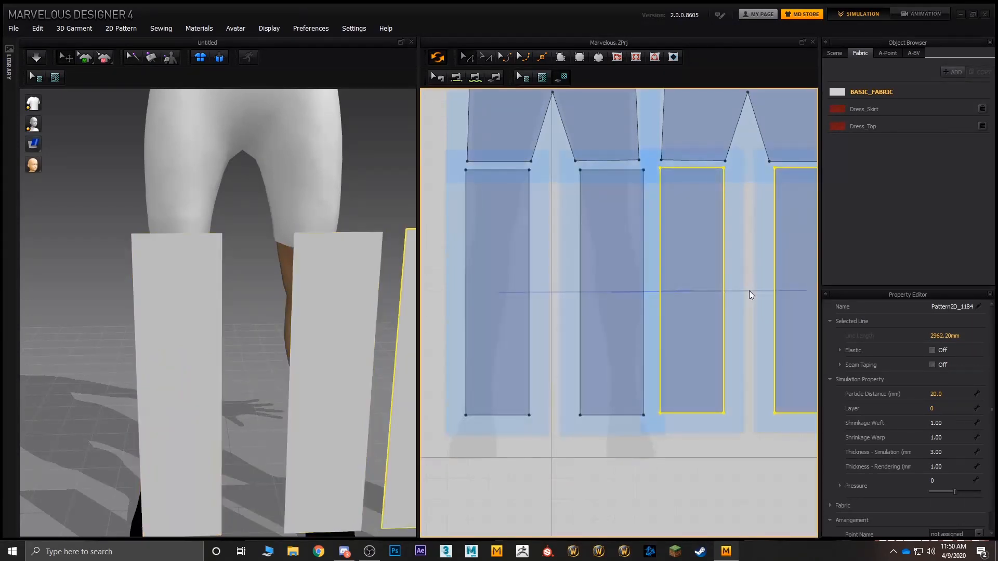
Step: Turn the two copied lower-leg panels to face backward and position them behind the avatar's legs
middle_click_drag(619, 291, 638, 257)
middle_click_drag(370, 288, 291, 285)
scroll(291, 286, "up", 1)
scroll(343, 364, "down", 1)
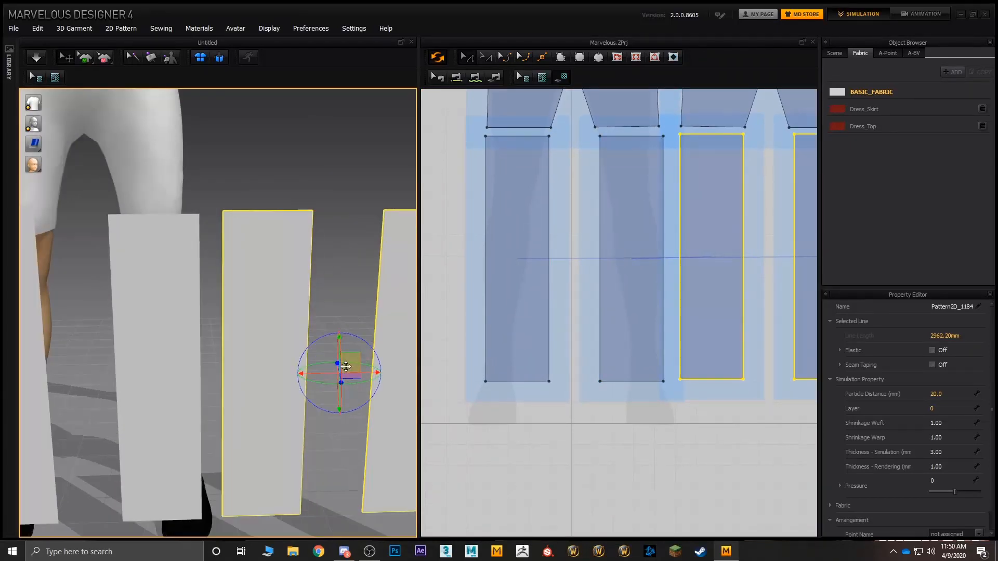
left_click_drag(324, 383, 373, 346)
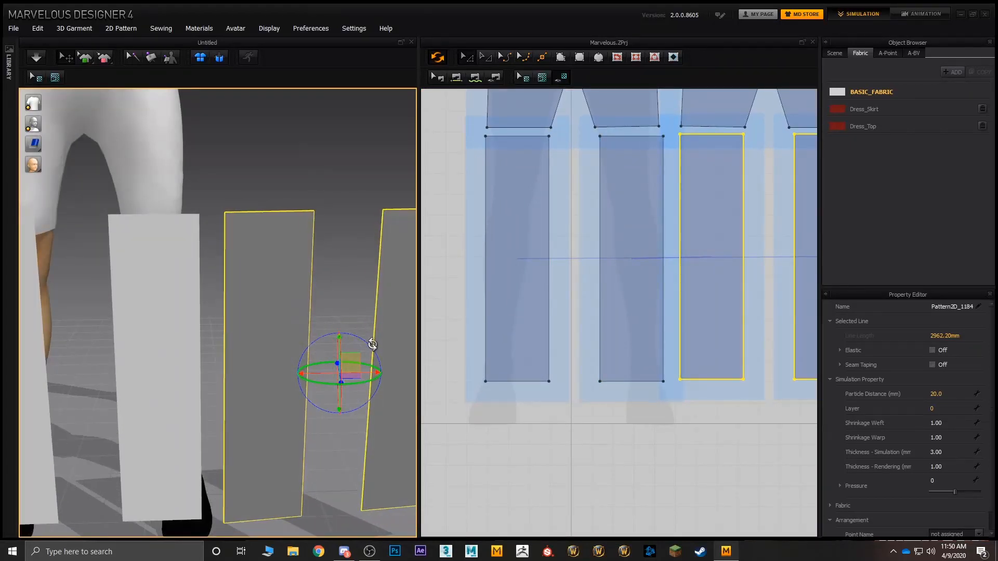
right_click_drag(374, 346, 228, 355)
right_click_drag(167, 300, 388, 275)
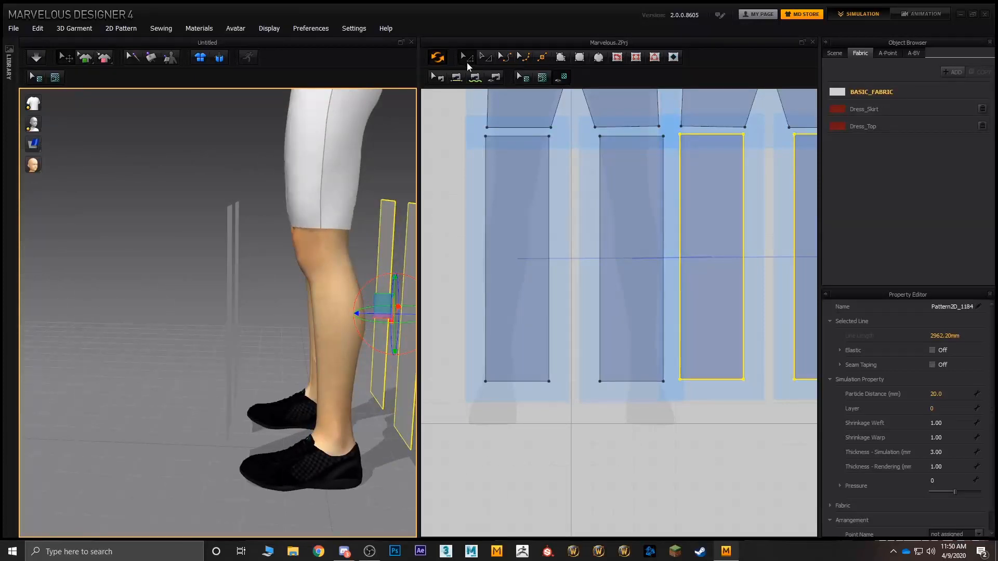
Step: Sew the top edges of the two front lower-leg panels to the matching leg hems of the front shorts piece
left_click(457, 77)
left_click(501, 136)
left_click(507, 126)
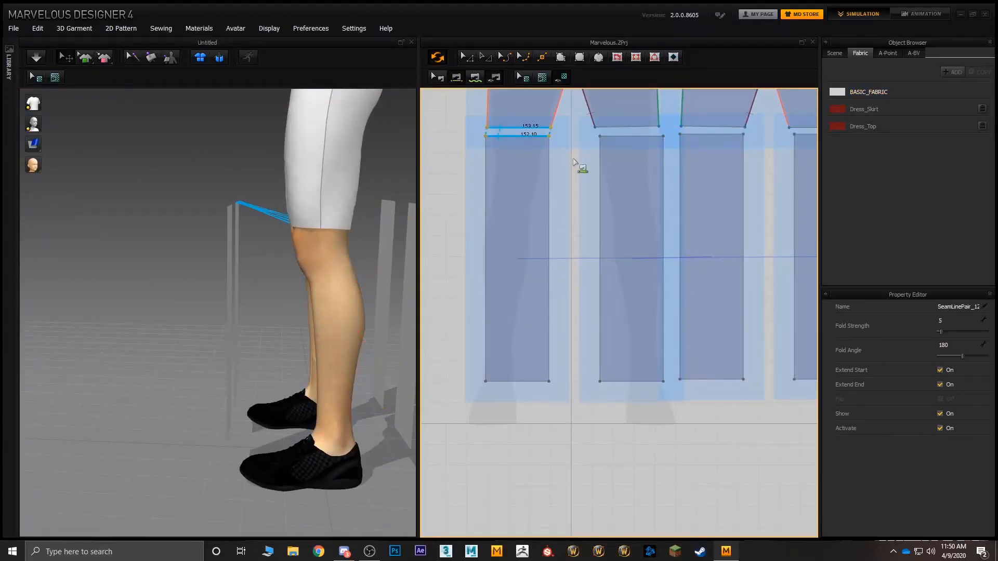
right_click_drag(572, 158, 493, 221)
left_click(530, 195)
left_click(531, 185)
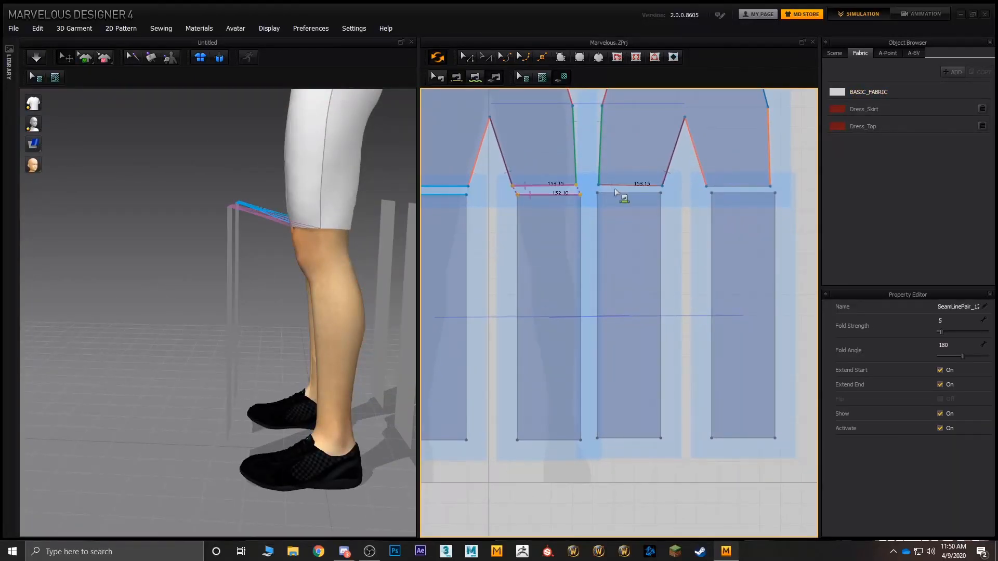
Step: Sew the top edges of the two back lower-leg panels to the back shorts hems and briefly simulate the garment
left_click(614, 185)
left_click(615, 192)
right_click_drag(356, 218, 279, 242)
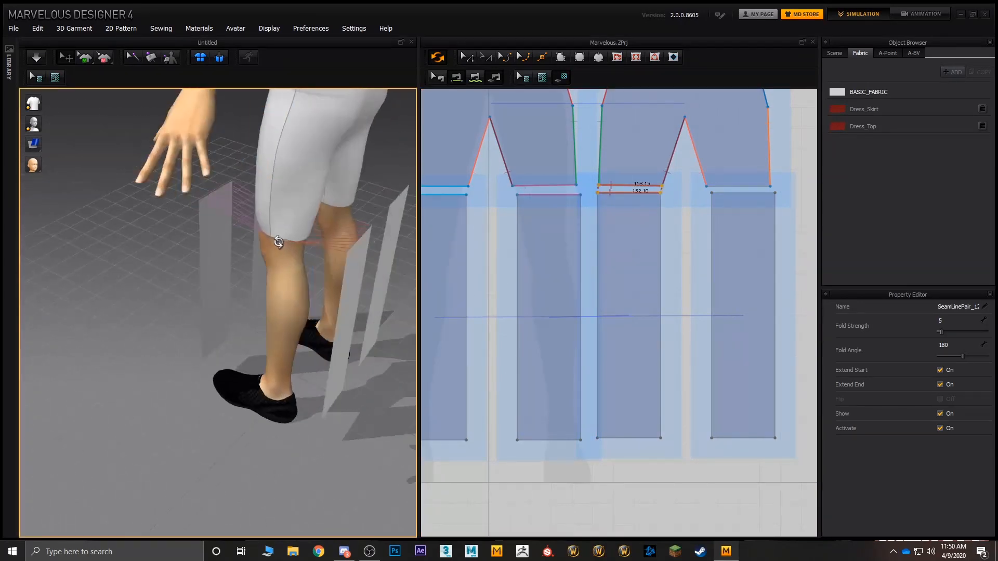
left_click(728, 192)
left_click(727, 186)
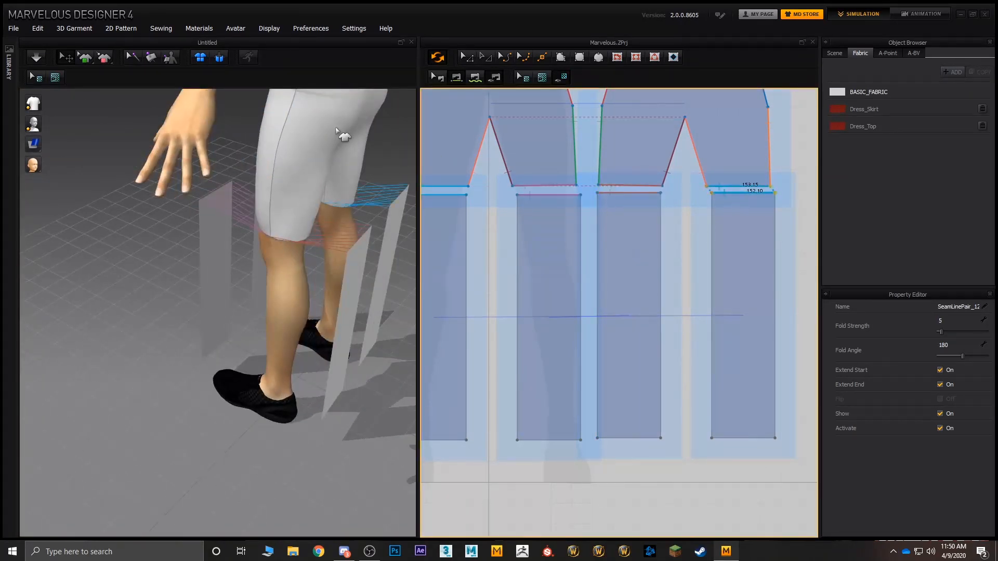
left_click(35, 57)
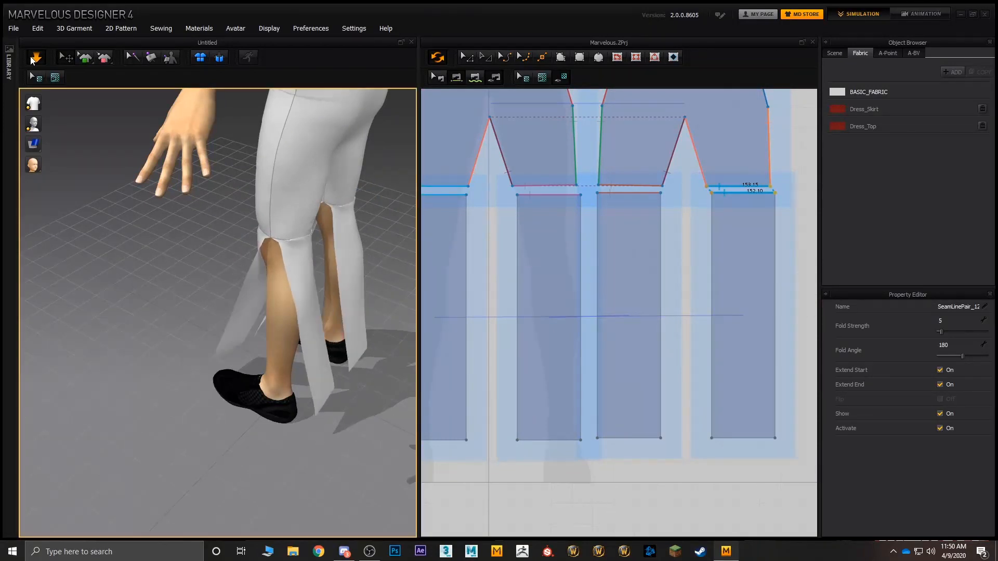
left_click(31, 58)
Step: Sew the outer side edges of the front and back lower-leg panels together on the avatar's right leg
middle_click_drag(465, 226, 517, 200)
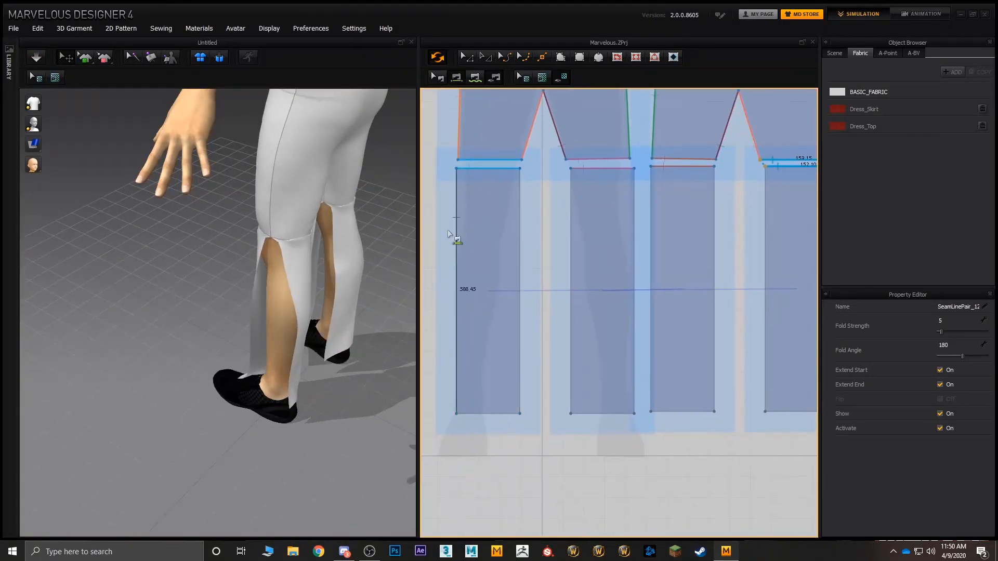
right_click_drag(251, 291, 391, 286)
scroll(244, 257, "up", 3)
right_click_drag(238, 262, 313, 251)
scroll(315, 291, "up", 3)
left_click(315, 326)
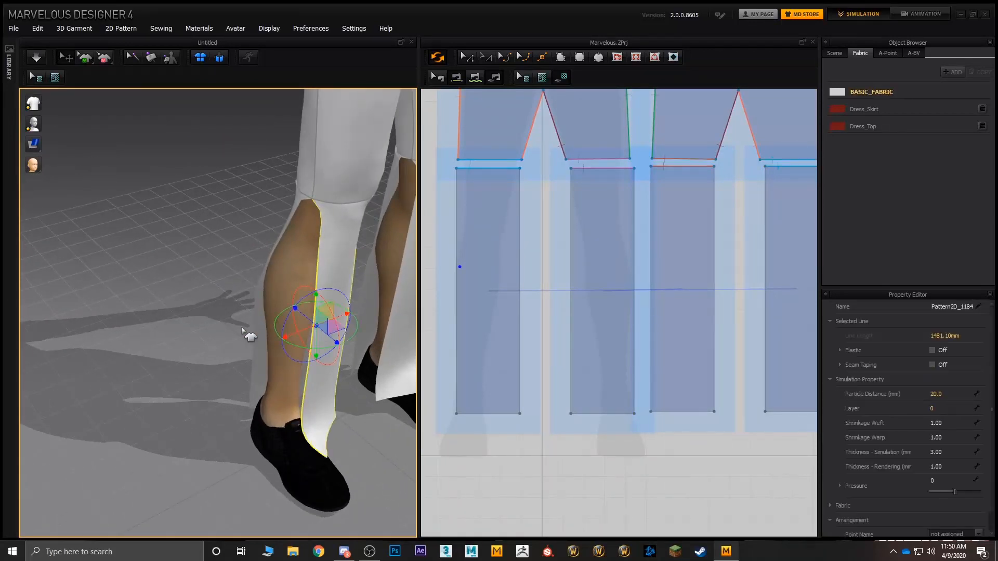
right_click_drag(246, 334, 325, 333)
scroll(481, 326, "down", 3)
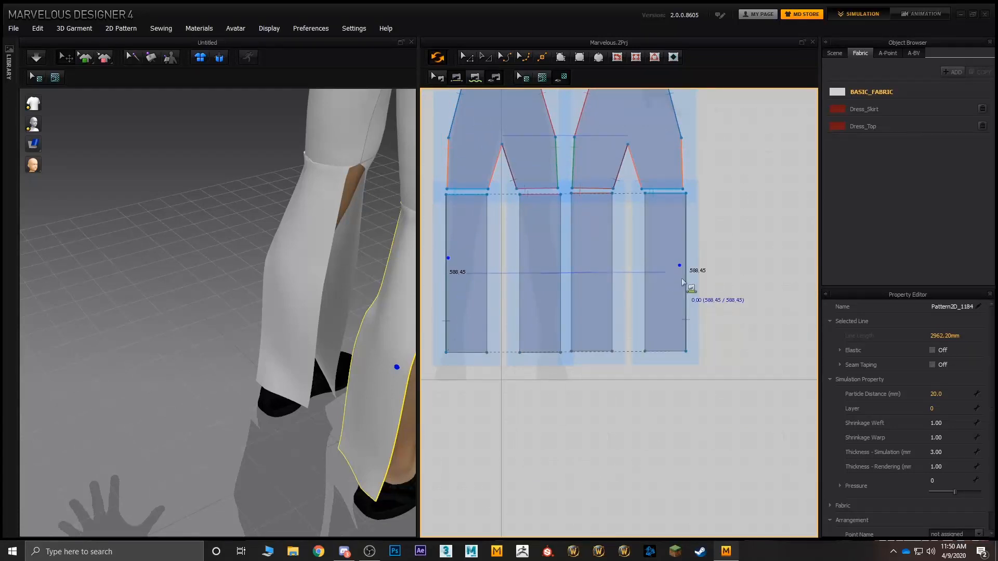
left_click(681, 279)
Step: Sew the inner side edges of the front and back lower-leg panels together on the avatar's right leg
right_click_drag(395, 281, 363, 298)
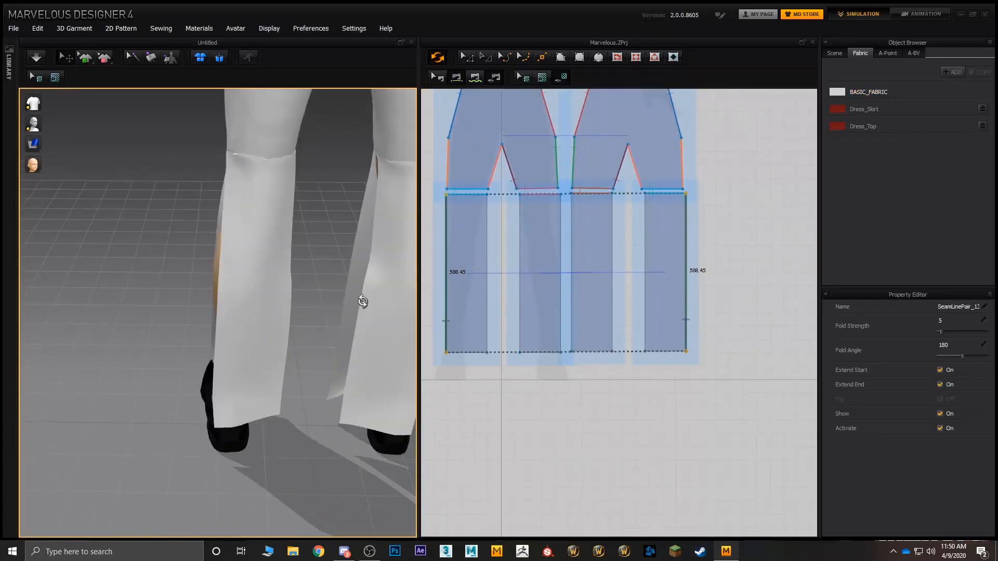
left_click(381, 301)
left_click(353, 268, "shift")
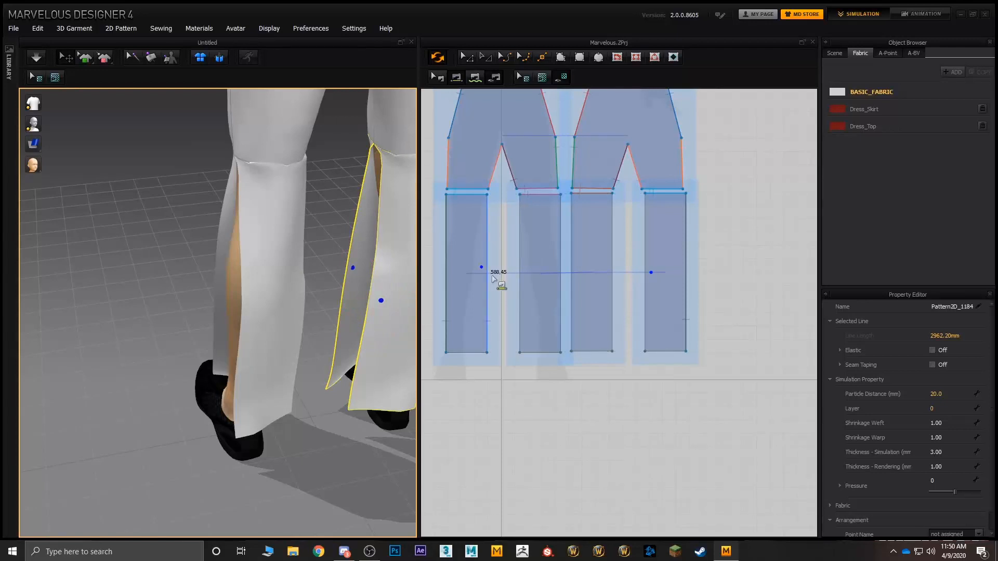
left_click(492, 276)
left_click(642, 278)
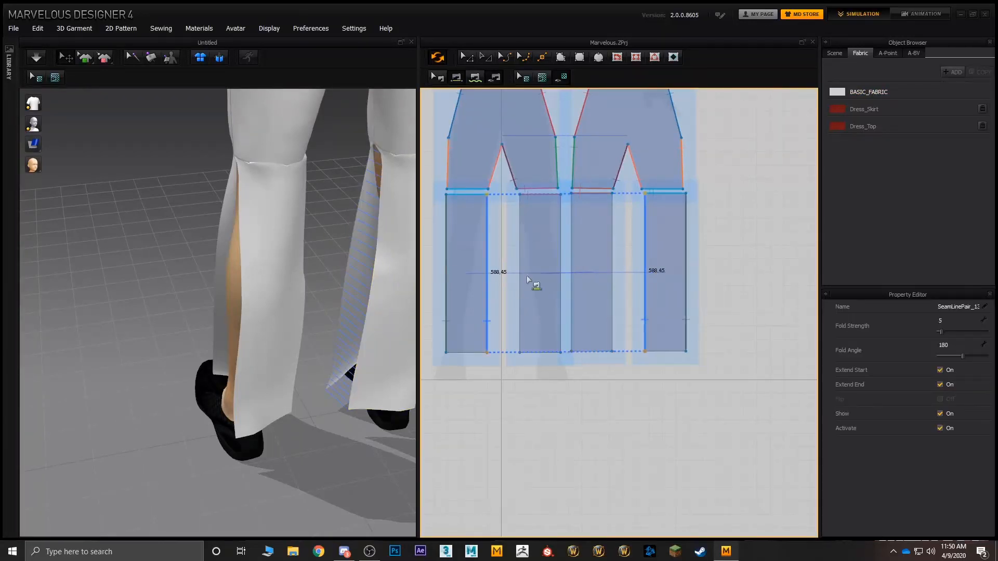
Step: Sew the facing outer side edges of the two middle lower-leg panels together for the avatar's left leg
left_click(251, 269)
right_click_drag(251, 269, 281, 285)
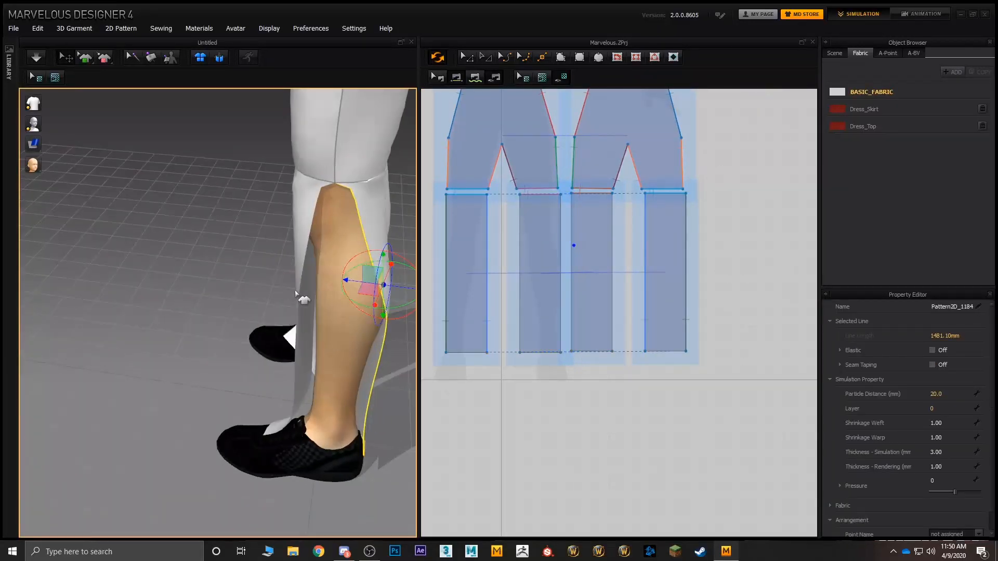
left_click(296, 282, "shift")
left_click(561, 267)
left_click(571, 269)
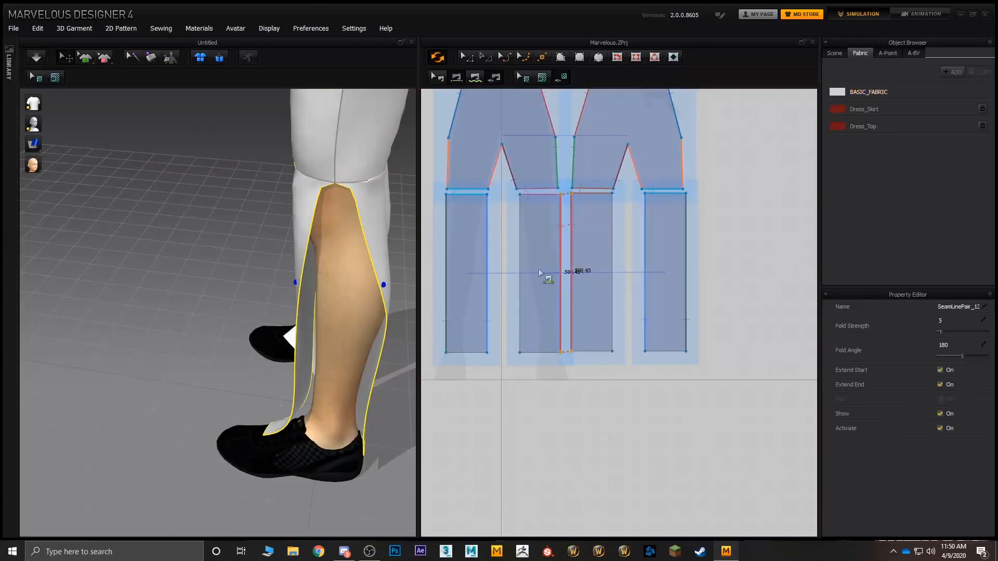
Step: Sew the inner side edges of the two middle lower-leg panels together to close the avatar's left leg
right_click_drag(293, 250, 359, 231)
left_click(362, 233)
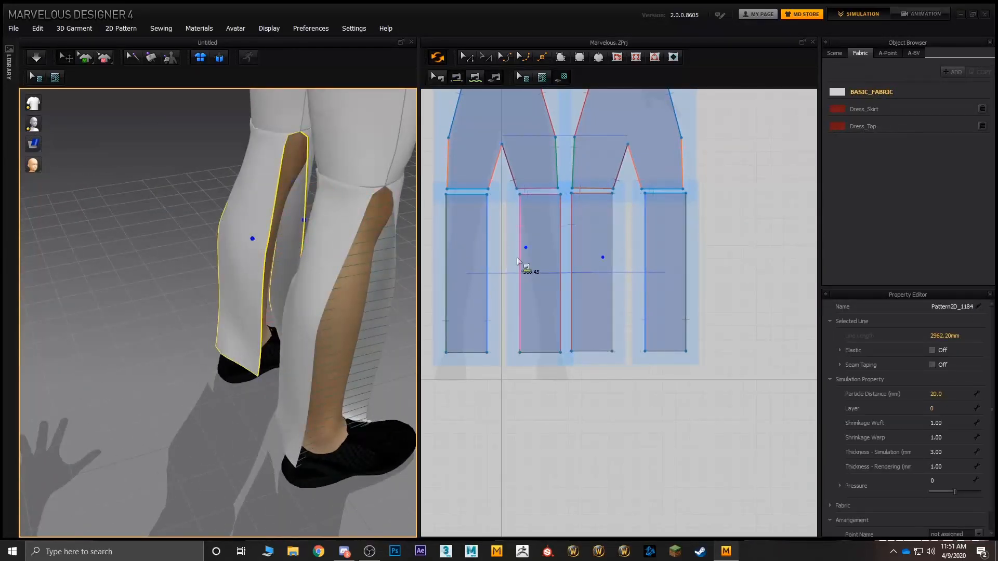
left_click(517, 257)
left_click(610, 263)
right_click_drag(325, 265, 180, 254)
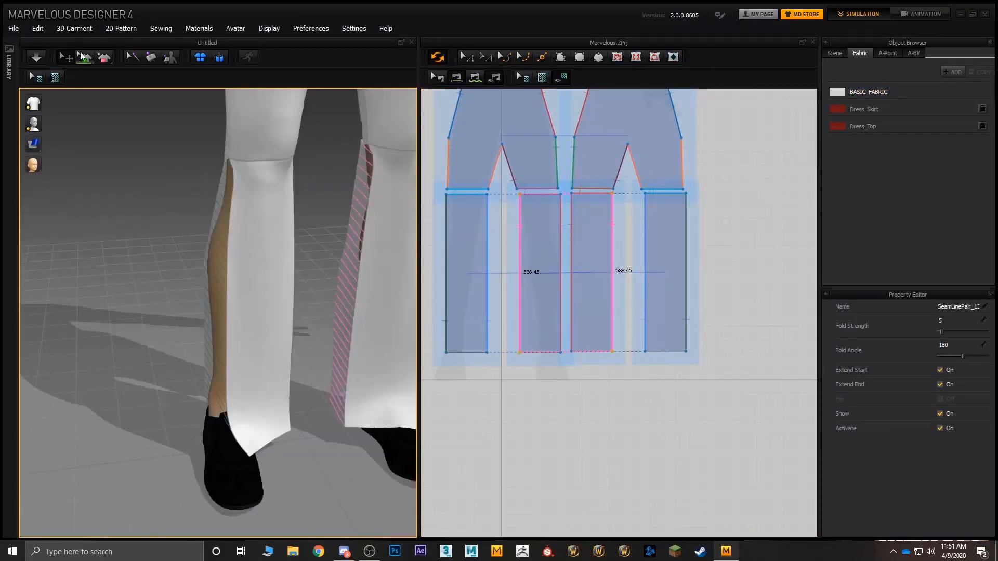
Step: Simulate the garment to drape the sewn trouser legs around the avatar's lower legs
left_click(34, 59)
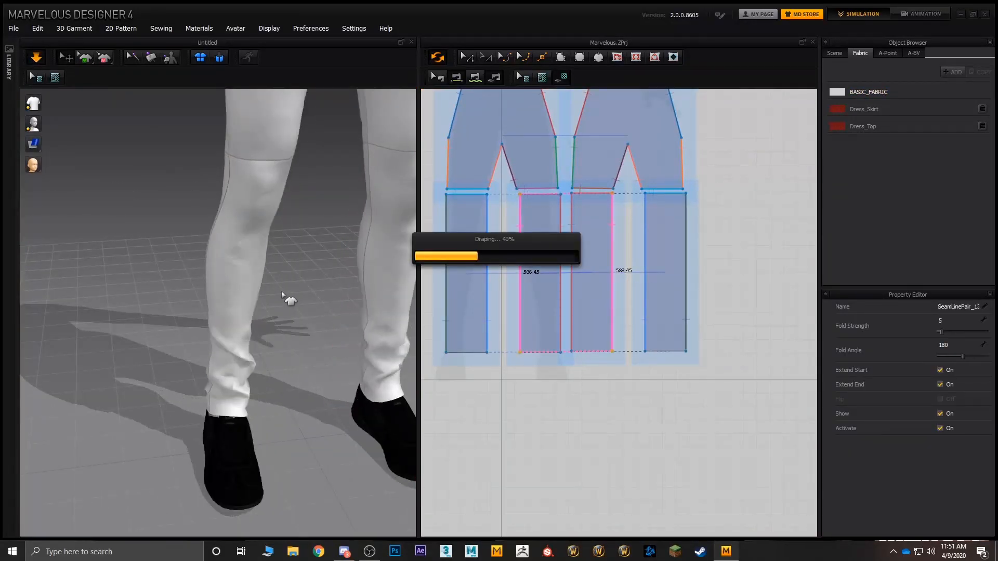
right_click_drag(289, 297, 322, 298)
scroll(282, 290, "down", 5)
scroll(259, 291, "up", 4)
right_click_drag(259, 290, 297, 307)
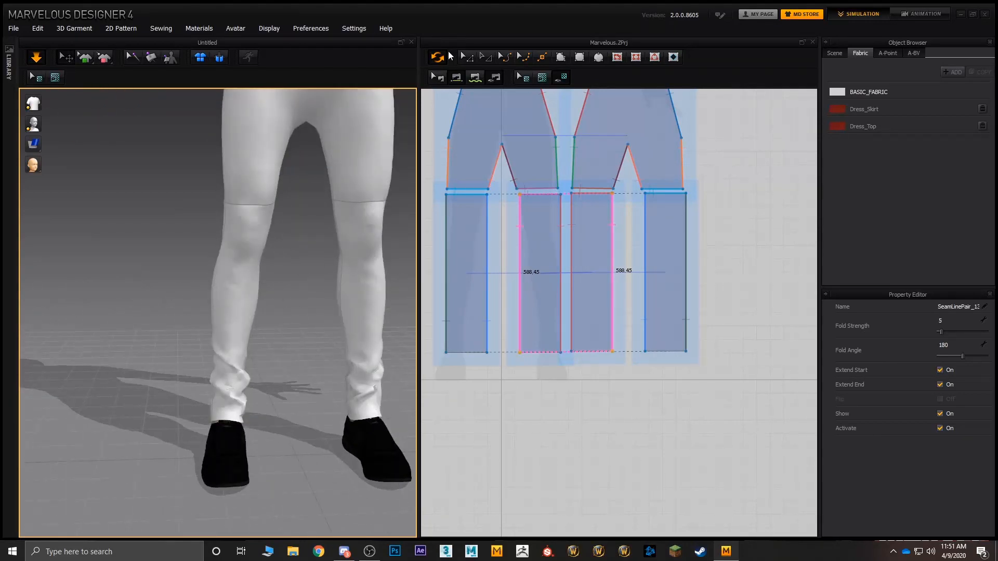
Step: Widen the avatar's right trouser leg at the knee by moving the shorts hem and lower-panel corner points outward on both sides
left_click(465, 57)
middle_click_drag(509, 223, 555, 203)
scroll(530, 183, "down", 2)
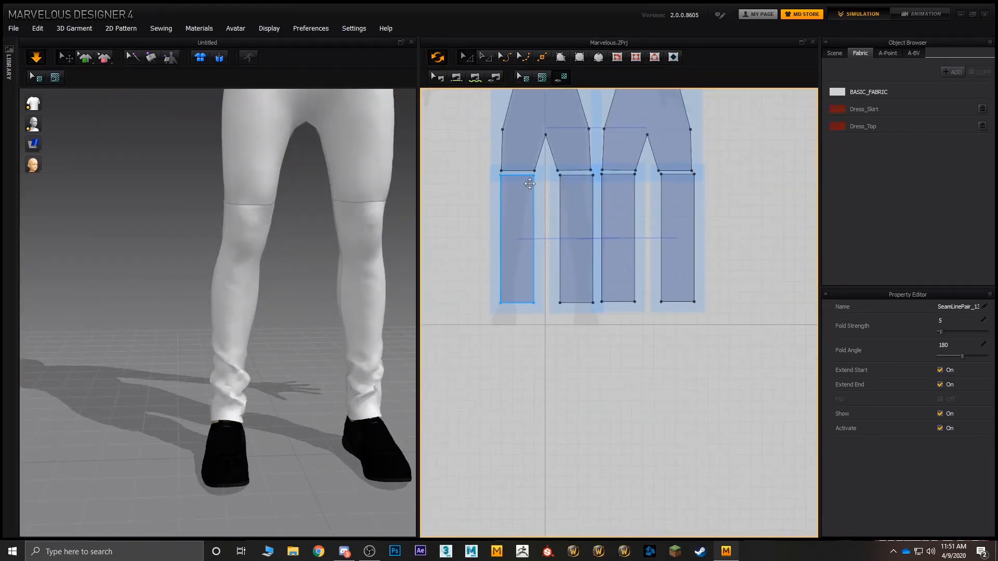
scroll(530, 184, "up", 6)
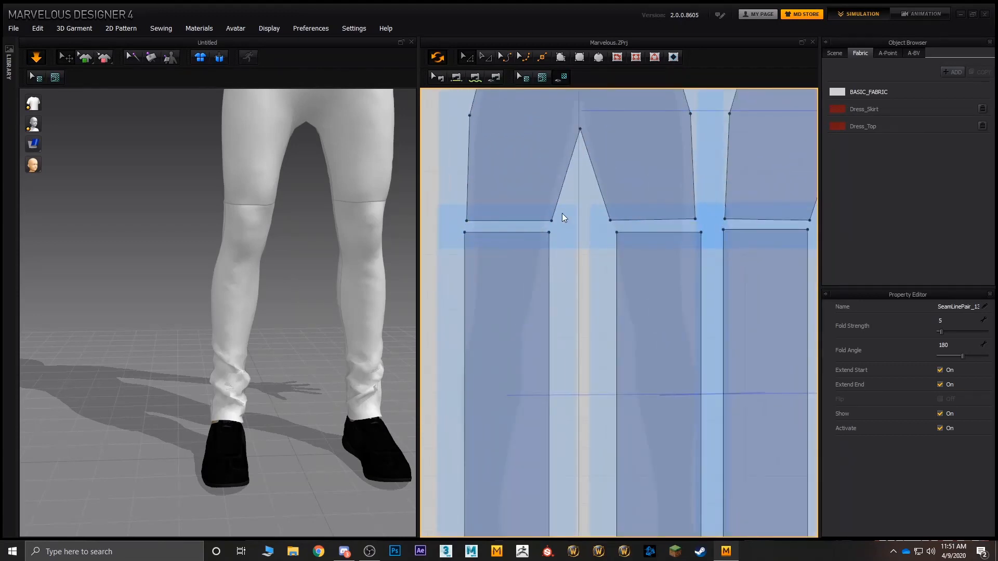
left_click_drag(563, 213, 547, 237)
left_click_drag(435, 207, 430, 233)
left_click_drag(581, 212, 569, 232)
Step: Widen the avatar's left trouser leg at the knee by moving its inner and outer hem and panel corner points outward
left_click_drag(627, 206, 598, 243)
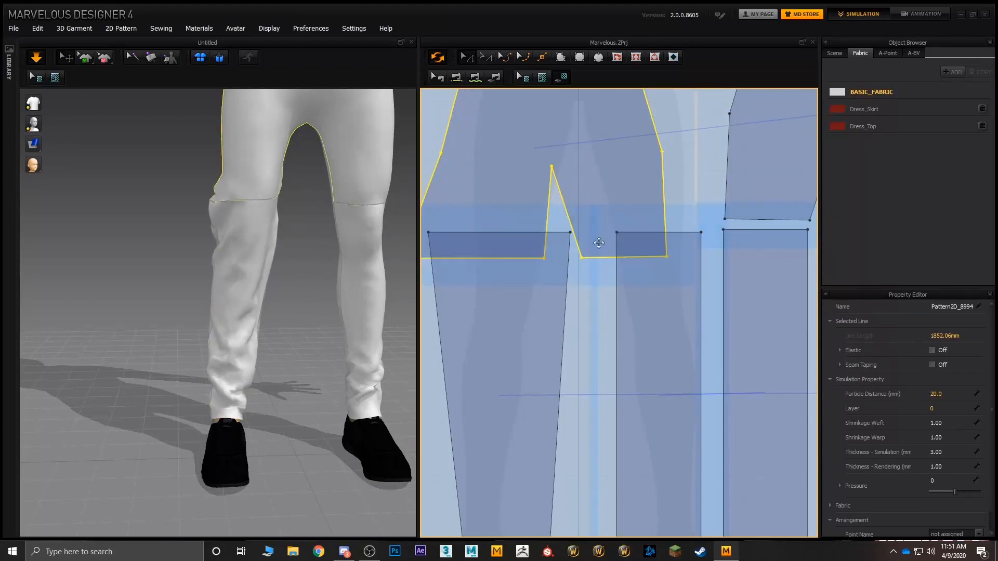
key("ctrl+z")
left_click(601, 215)
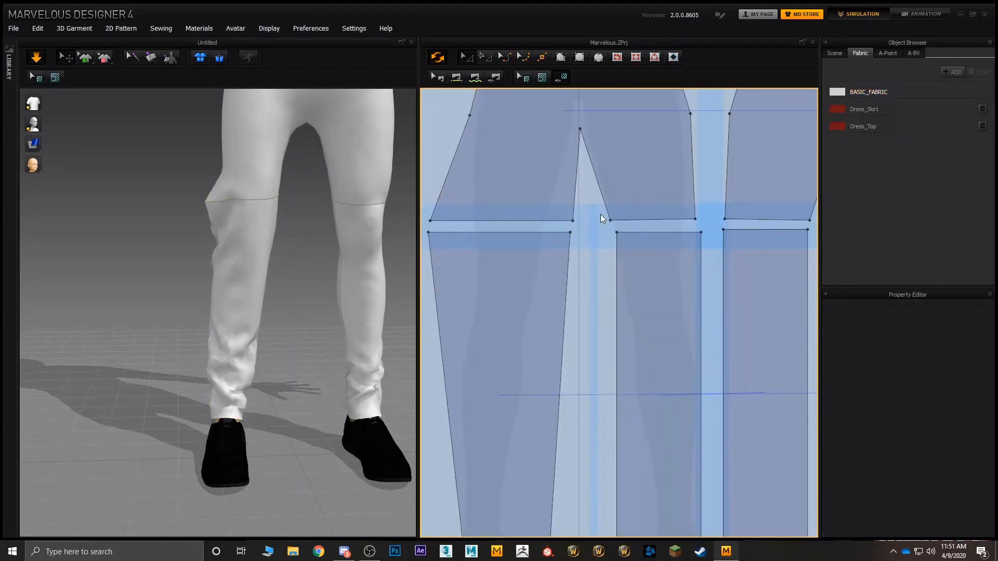
left_click(616, 231)
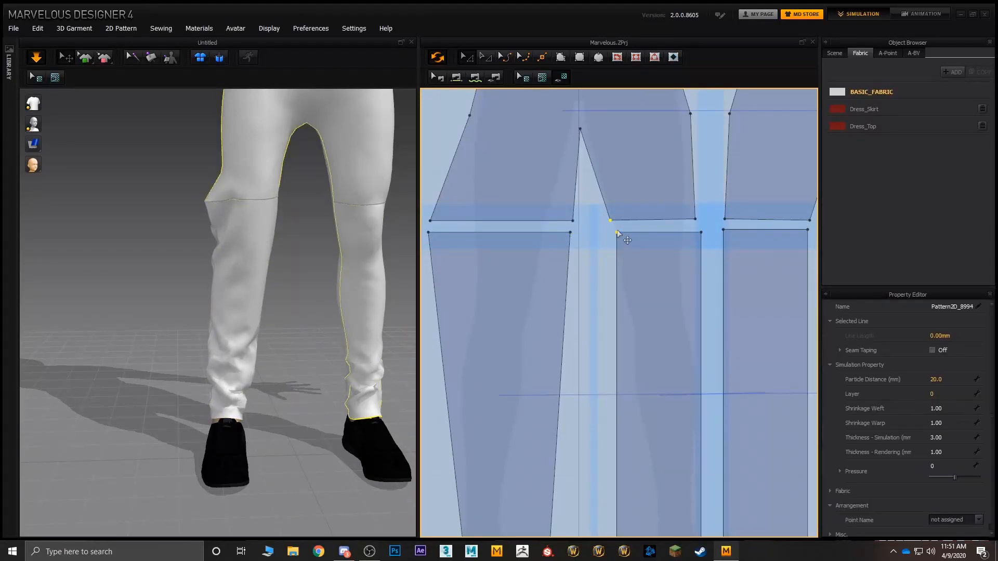
left_click_drag(615, 232, 589, 232)
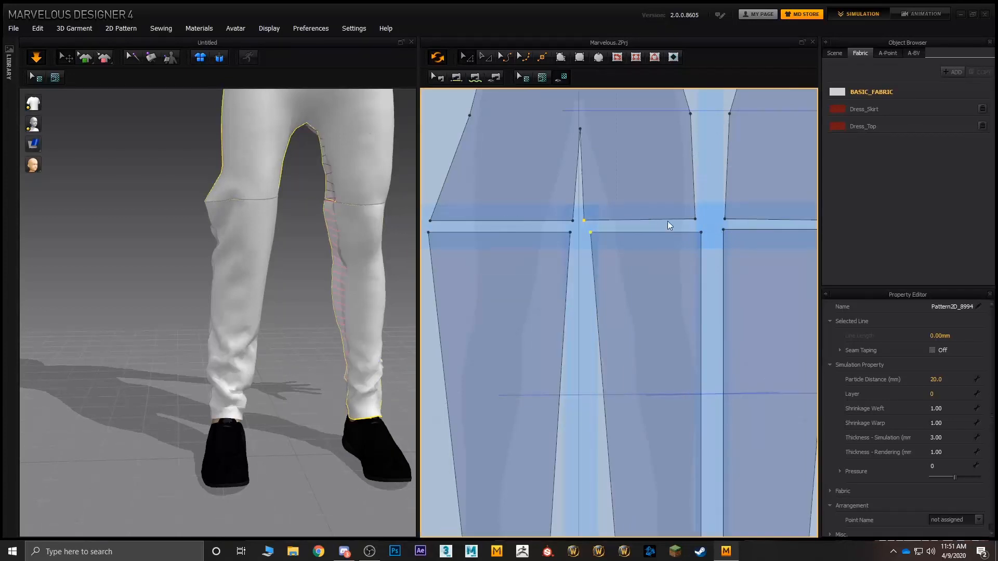
left_click_drag(707, 210, 716, 234)
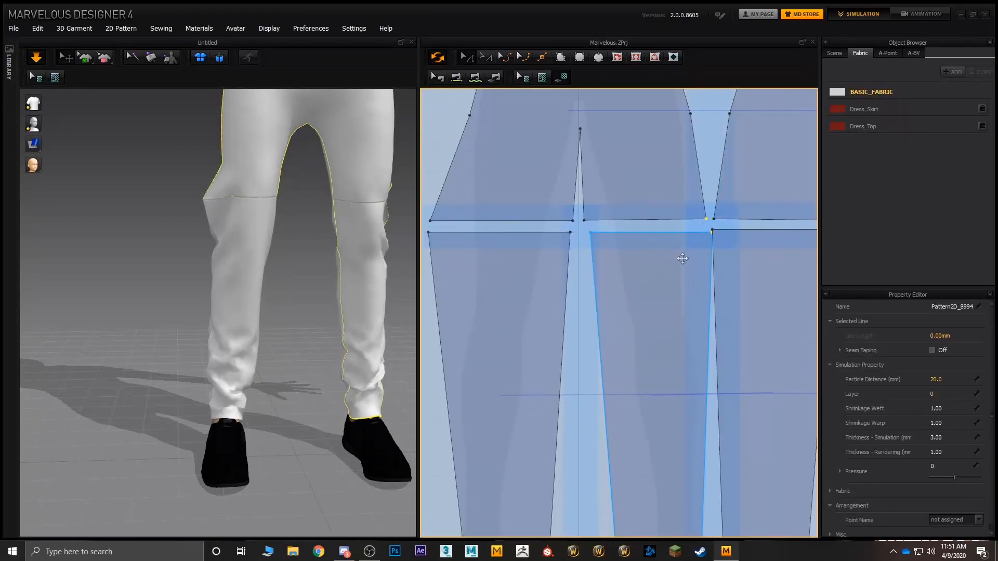
Step: Pull the outer knee corner points of the avatar's right trouser leg slightly inward to narrow it
scroll(452, 256, "down", 5)
right_click_drag(409, 253, 245, 209)
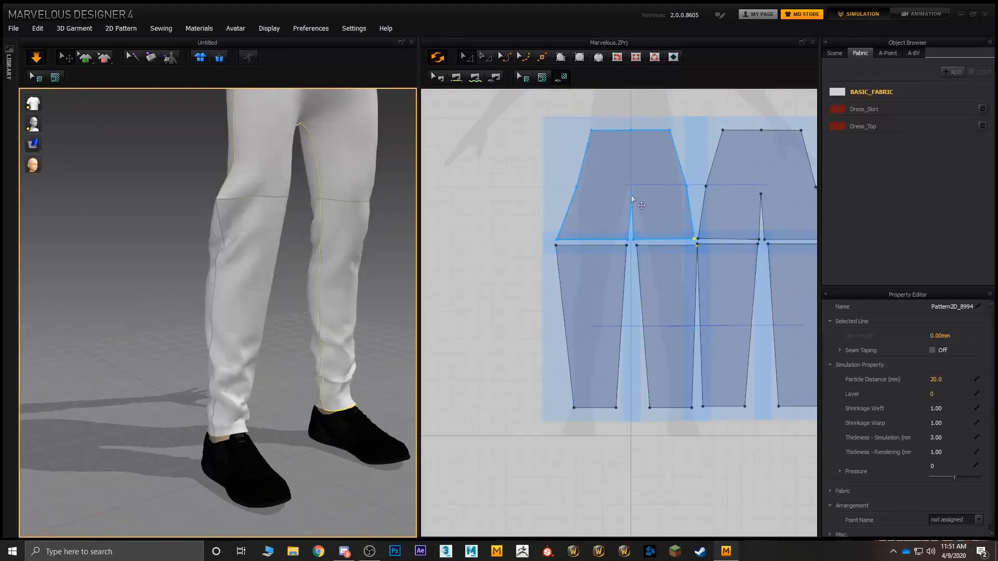
middle_click_drag(631, 195, 586, 178)
left_click(482, 223)
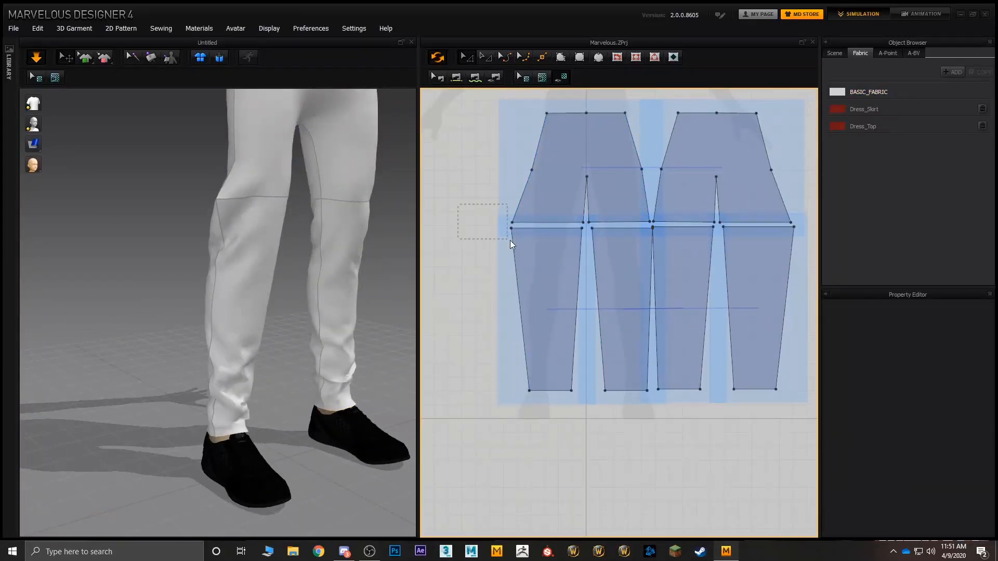
left_click_drag(510, 240, 522, 229)
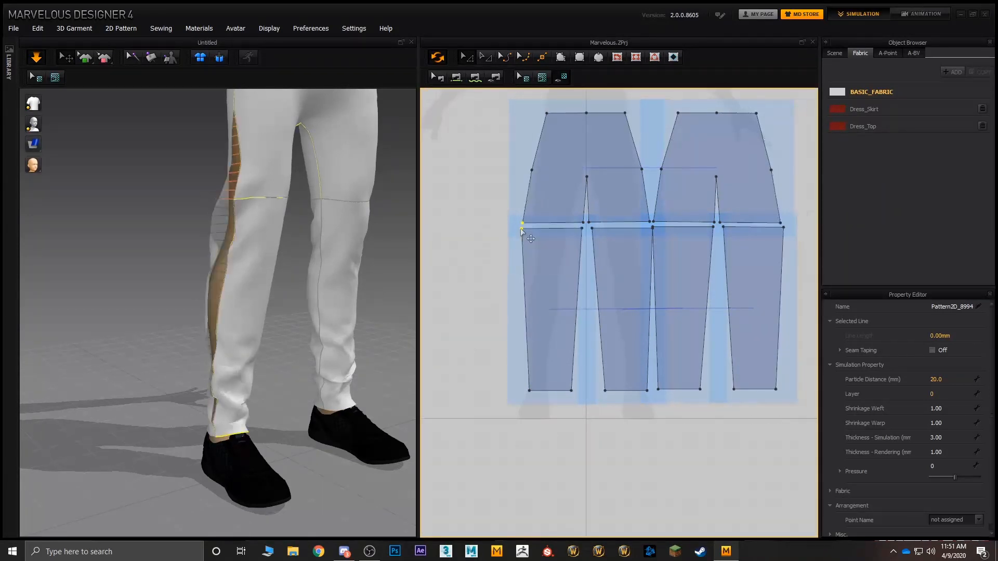
right_click_drag(358, 225, 233, 254)
scroll(312, 228, "down", 5)
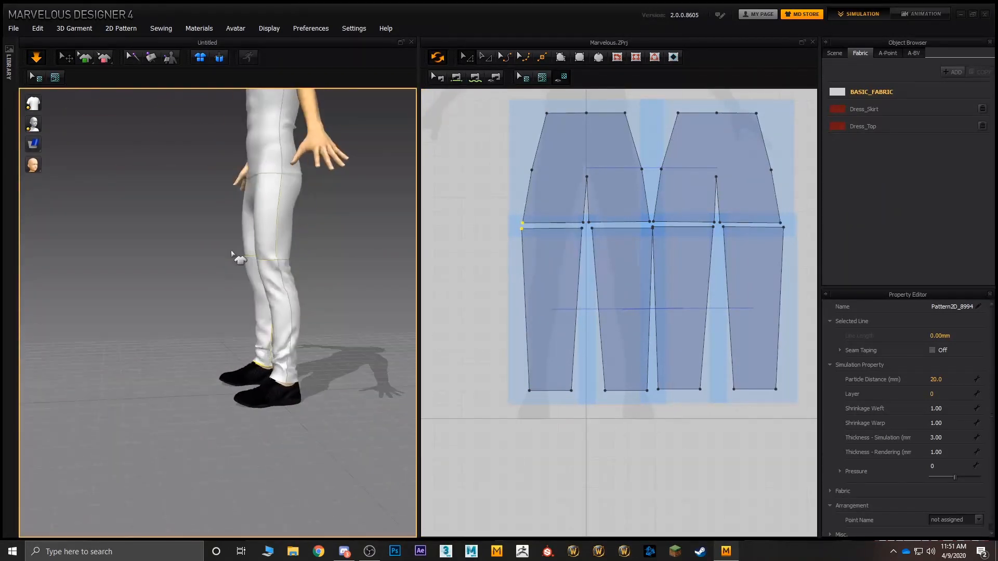
Step: Pull the simulated trouser fabric upward from both ankles to adjust how the lower legs drape
middle_click_drag(285, 311, 292, 241)
right_click_drag(293, 242, 306, 250)
scroll(323, 280, "up", 6)
right_click_drag(363, 274, 292, 275)
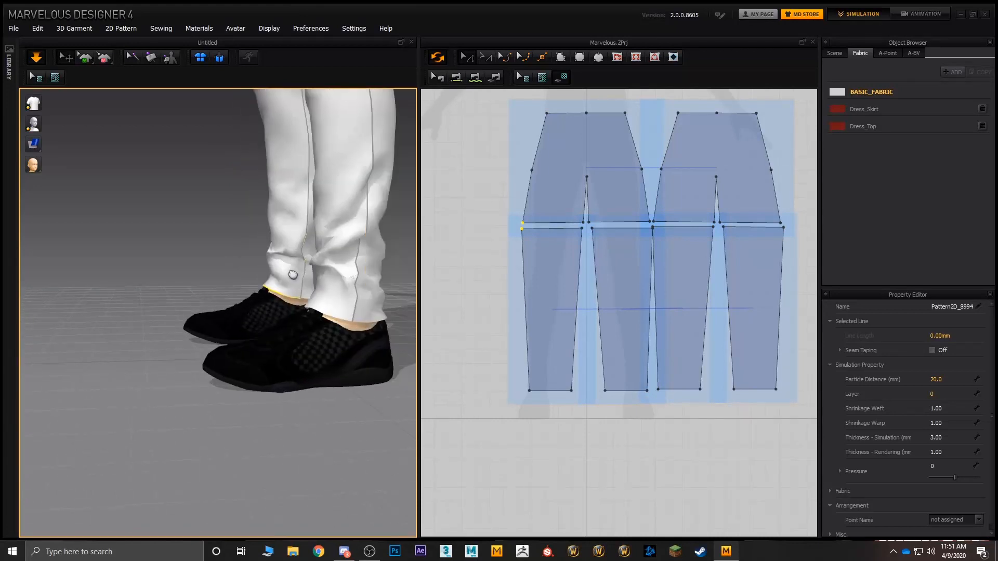
middle_click_drag(293, 275, 251, 298)
left_click_drag(273, 311, 287, 105)
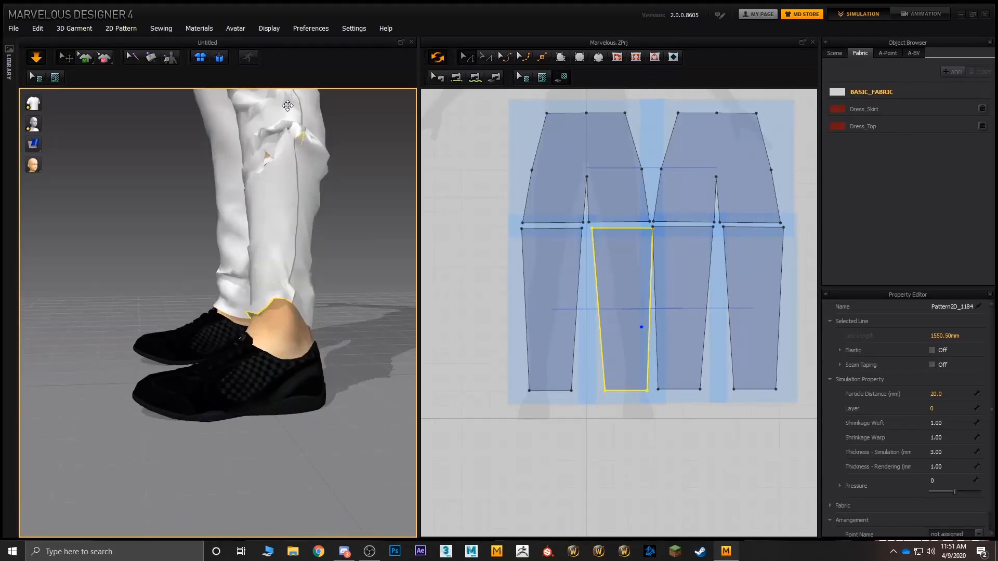
right_click_drag(283, 187, 352, 213)
left_click_drag(153, 276, 169, 146)
right_click_drag(120, 272, 186, 273)
Step: Examine the fit and folds of the draped T-shirt and trousers on the avatar
scroll(207, 254, "down", 5)
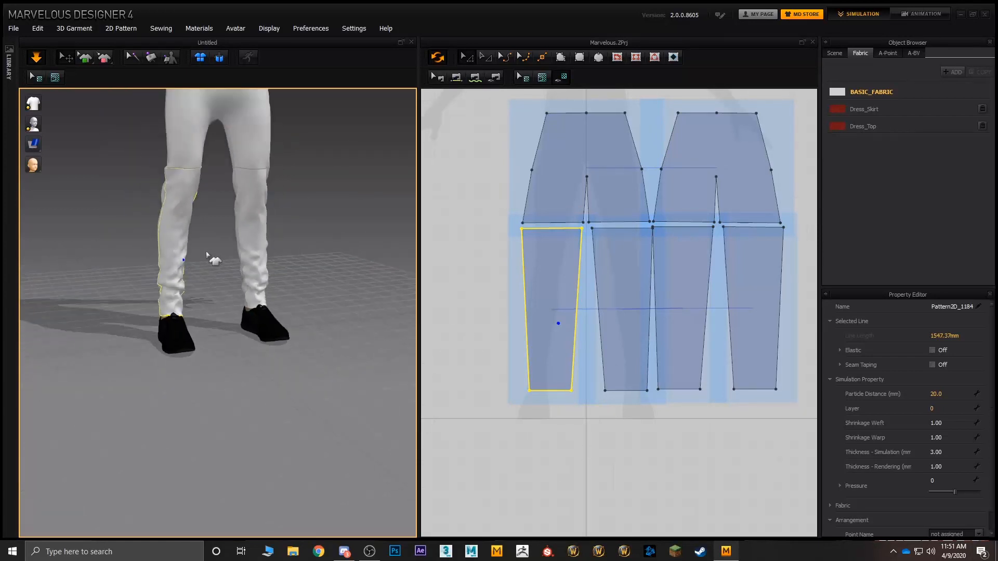
middle_click_drag(207, 254, 233, 358)
right_click_drag(266, 322, 208, 302)
scroll(284, 273, "up", 4)
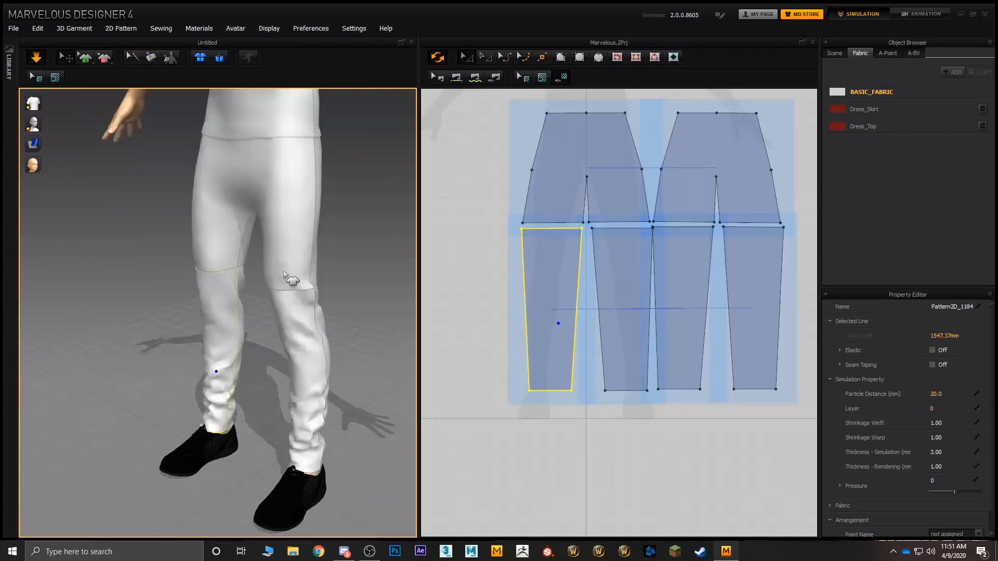
mouse_move(284, 275)
right_mouse_down()
mouse_move(305, 345)
mouse_move(225, 291)
mouse_move(167, 294)
mouse_move(348, 298)
mouse_move(281, 282)
right_mouse_up()
scroll(356, 303, "down", 6)
scroll(266, 336, "up", 4)
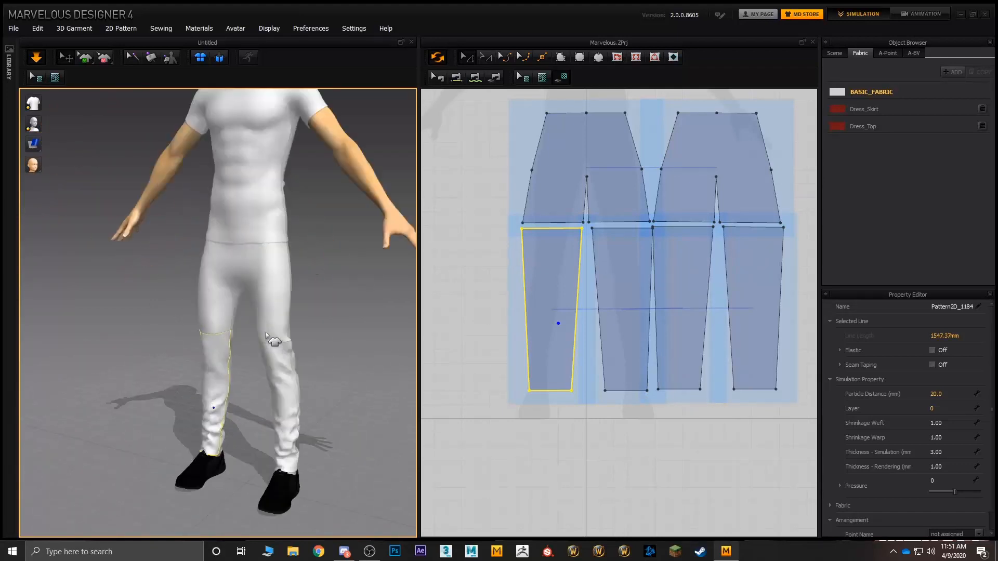
middle_click_drag(298, 326, 189, 284)
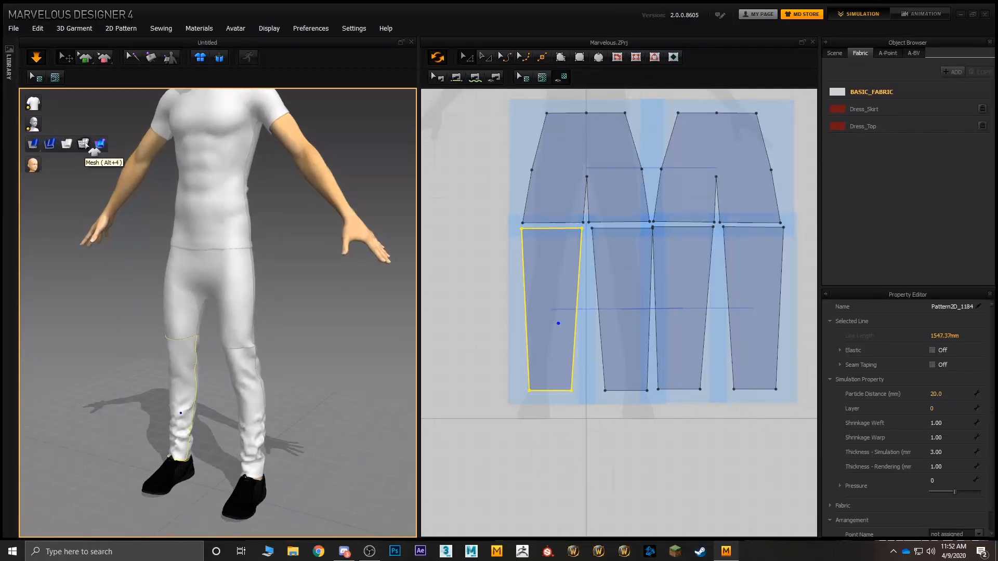
Step: Switch the garment display to Mesh and examine the triangle density on the trousers and T-shirt
left_click(86, 143)
right_click_drag(169, 232, 213, 230)
scroll(208, 297, "up", 2)
scroll(201, 287, "down", 7)
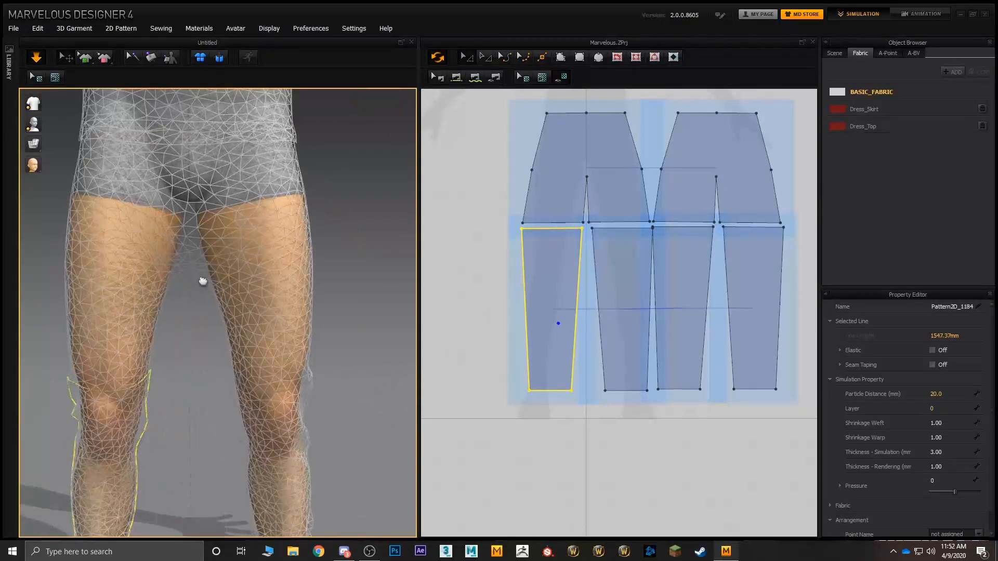
middle_click_drag(202, 280, 267, 360)
scroll(263, 357, "down", 3)
right_click_drag(263, 356, 279, 352)
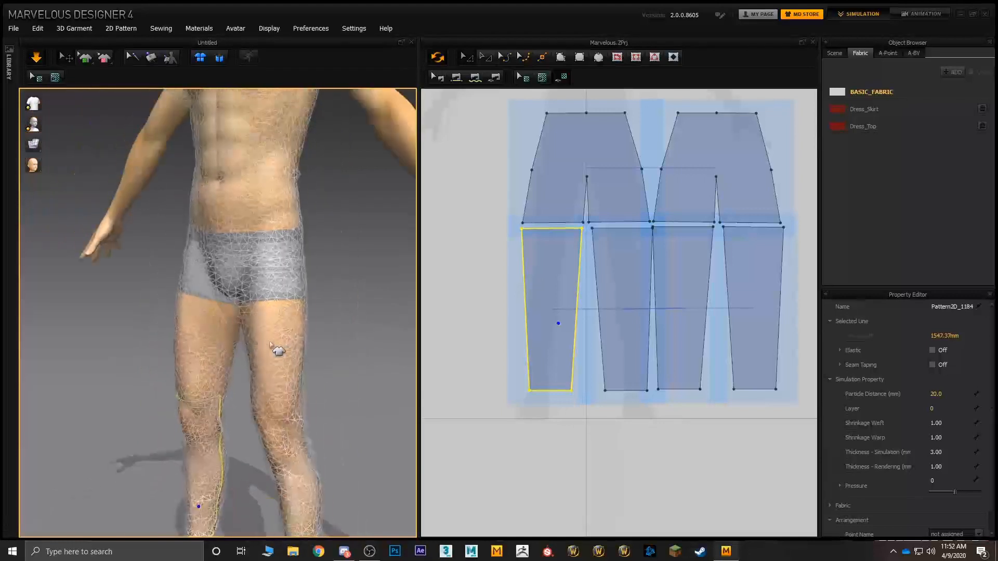
middle_click_drag(291, 270, 263, 336)
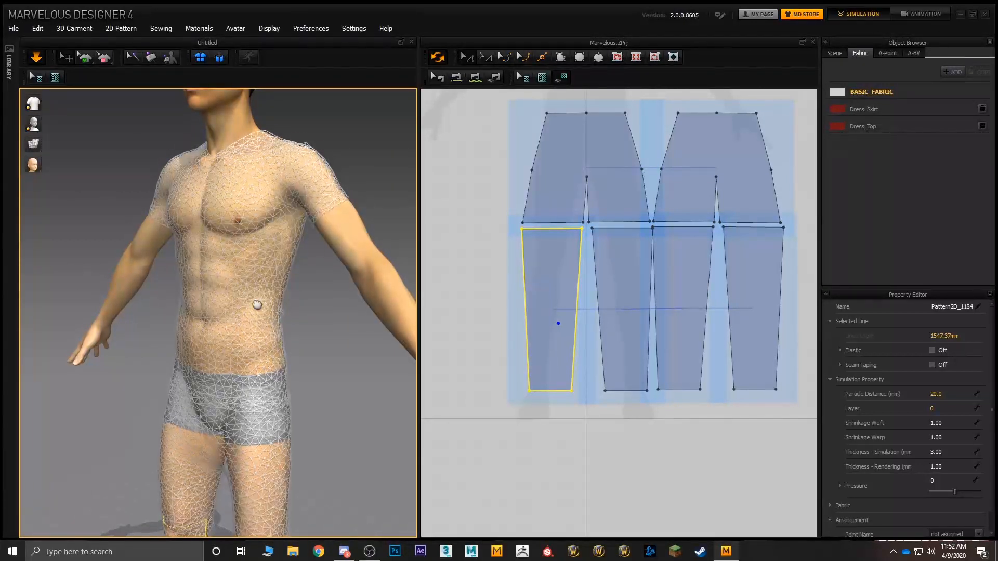
Step: Switch the garment display from Mesh back to a solid surface
right_click_drag(259, 303, 242, 293)
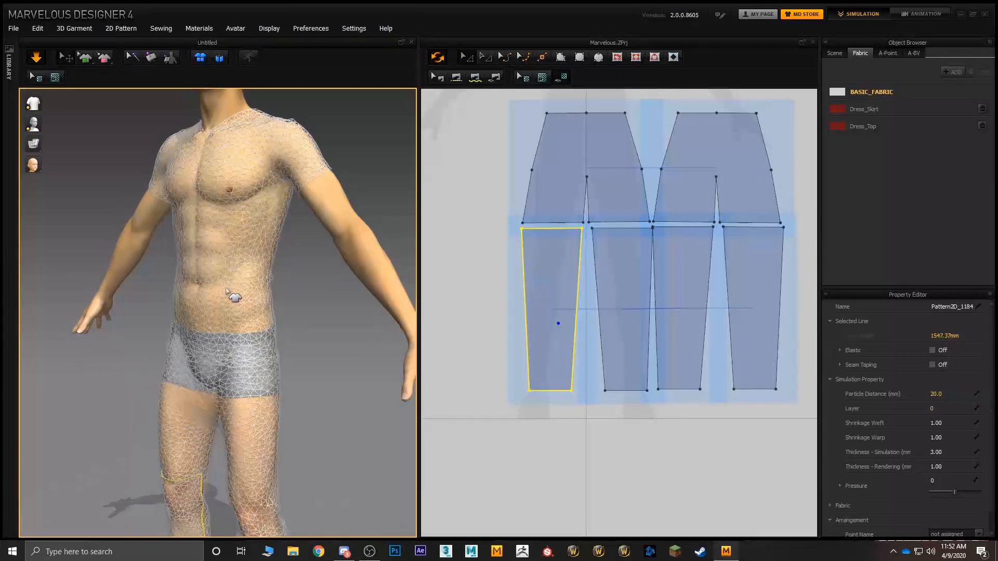
mouse_move(33, 144)
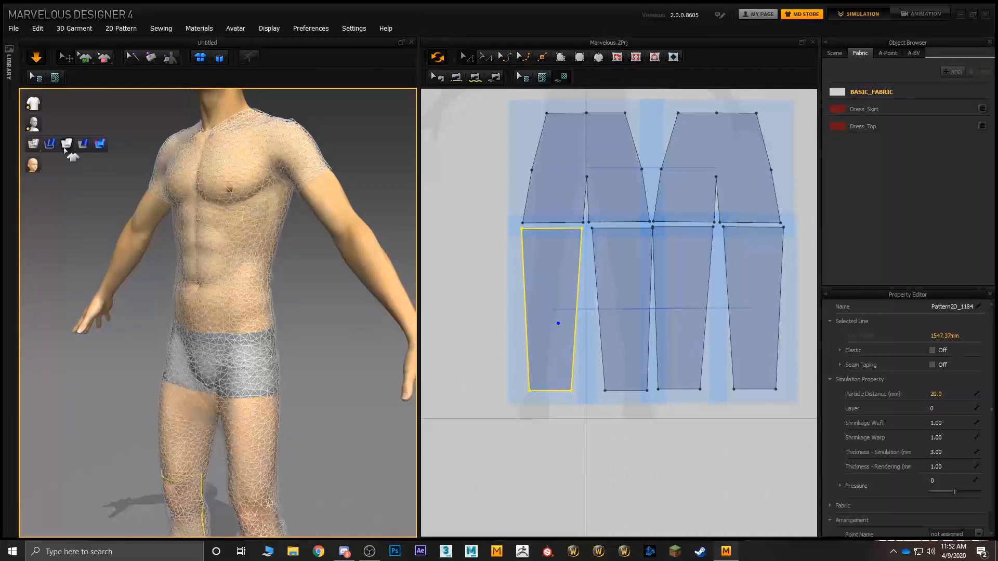
left_click(66, 144)
Step: Quadrangulate the mesh of all six trouser pattern pieces and both T-shirt pieces
left_click(558, 159)
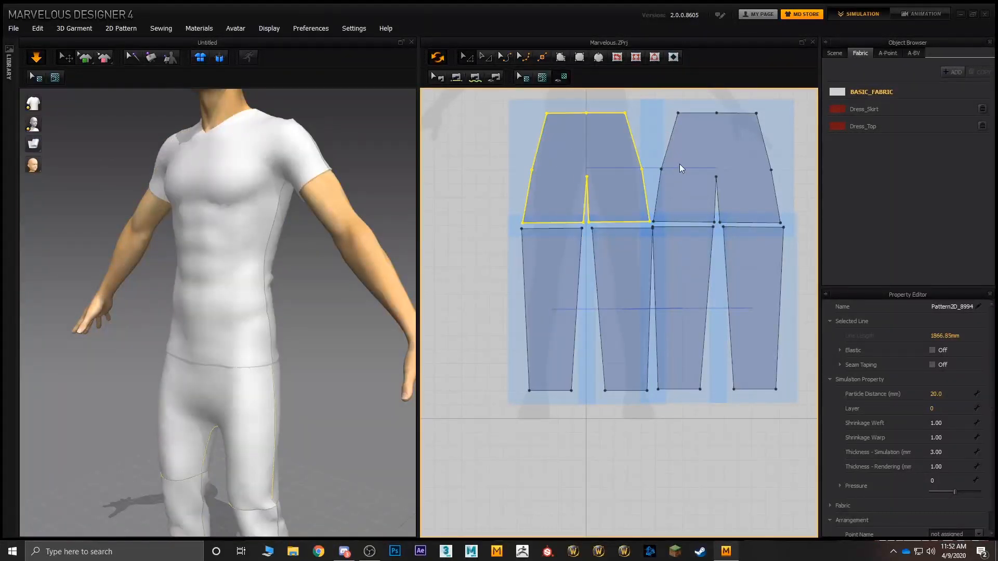
left_click(702, 159, "shift")
left_click(681, 240, "shift")
left_click(754, 270, "shift")
left_click(623, 274, "shift")
left_click(558, 279, "shift")
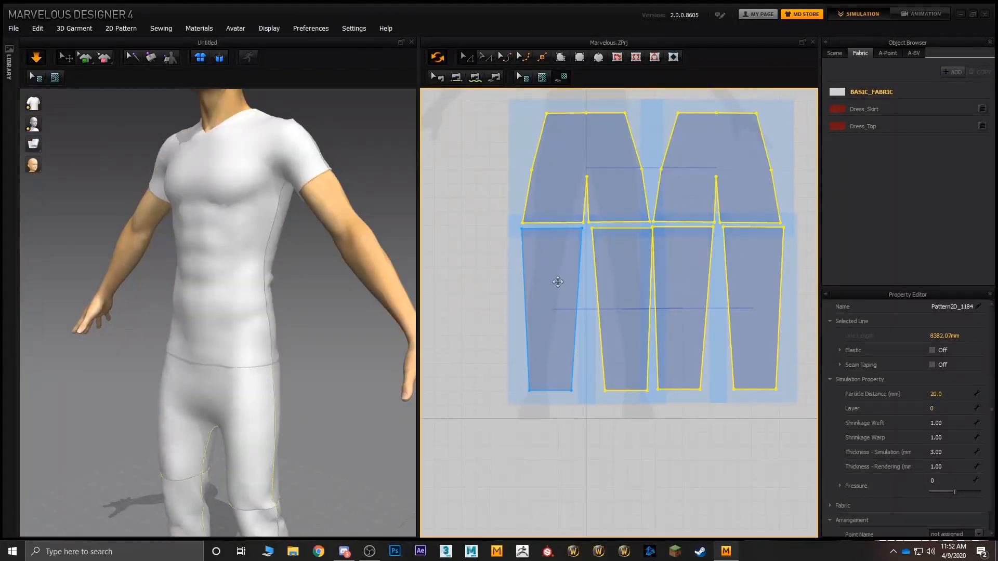
scroll(562, 289, "down", 1)
scroll(562, 288, "down", 2)
left_click(660, 136, "shift")
left_click(742, 176, "shift")
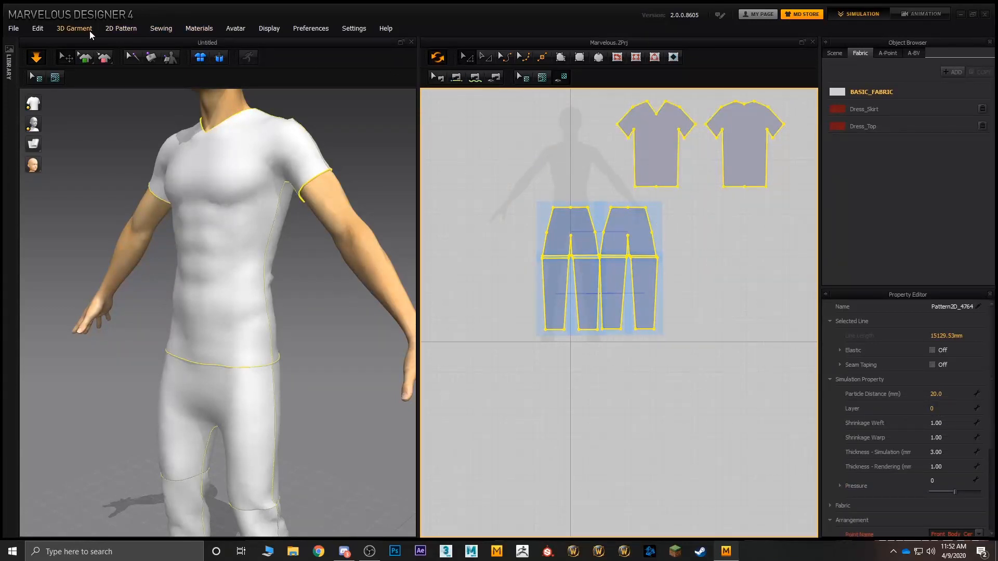
left_click(75, 29)
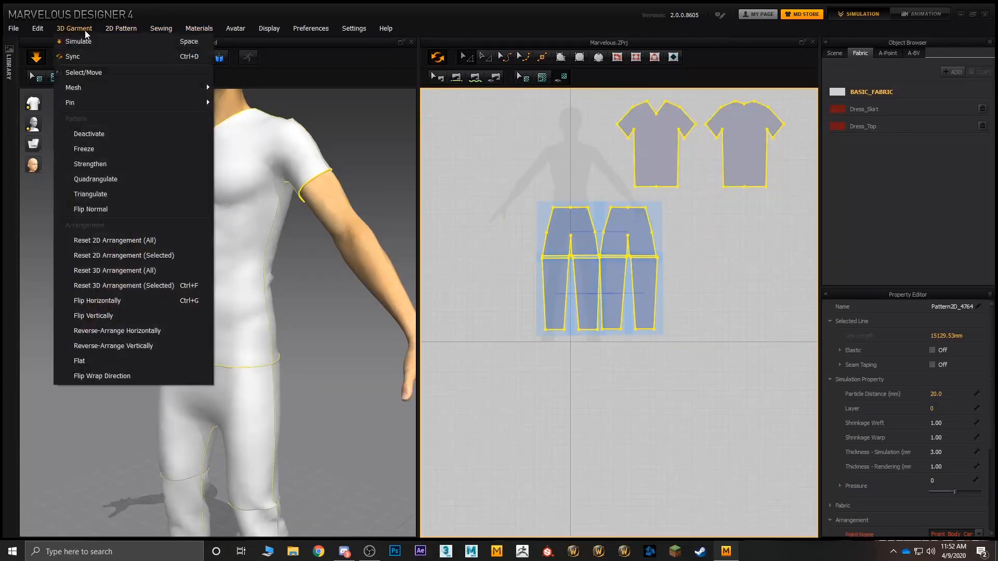
left_click(112, 184)
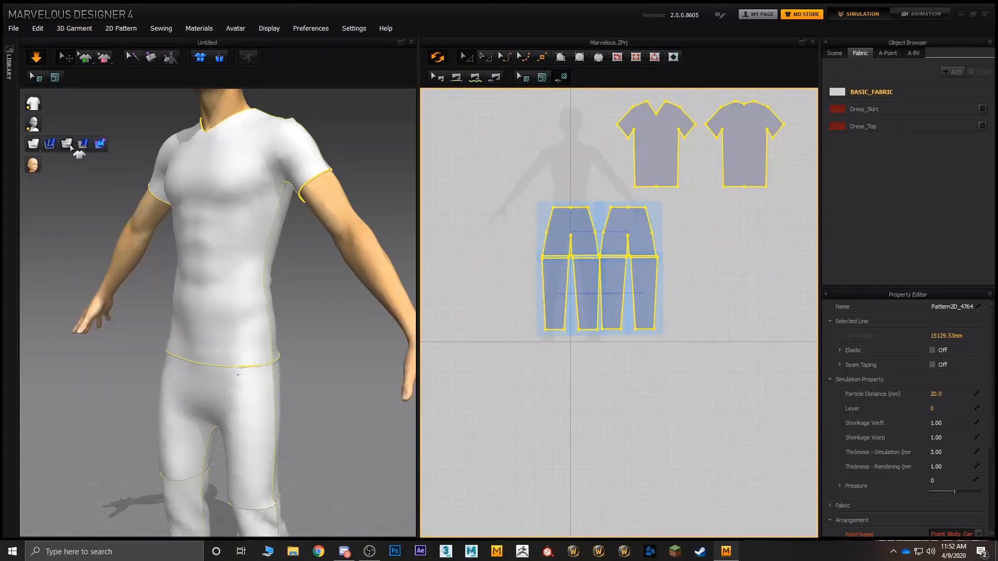
Step: Check the garment's quad layout in Mesh display, and return the garment to a solid surface display
left_click(68, 146)
mouse_move(168, 217)
right_mouse_down()
mouse_move(208, 216)
mouse_move(171, 216)
right_mouse_up()
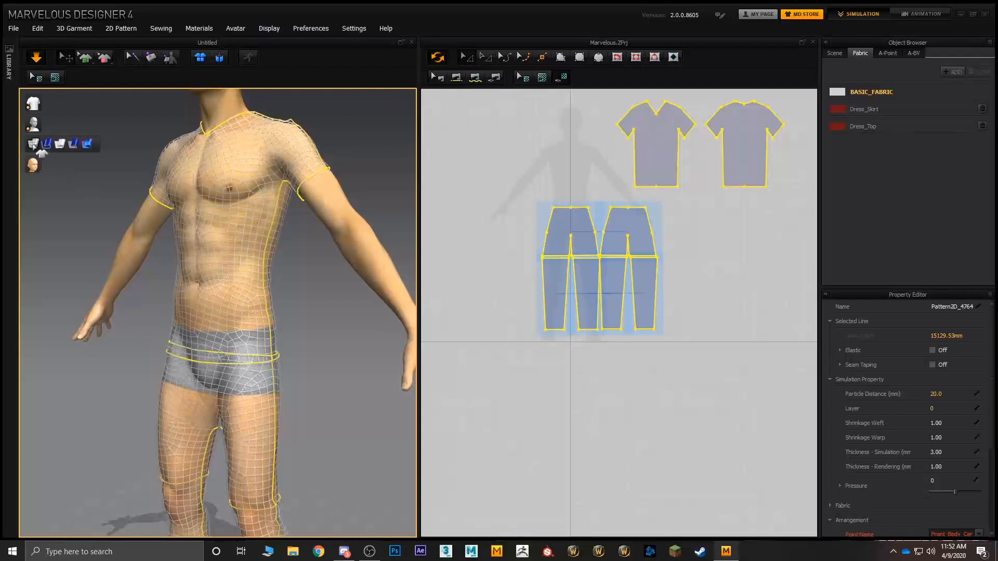
left_click(99, 144)
Step: Examine the drape and folds of the trousers from the waist down to the cuffs above the shoes
middle_click_drag(149, 239, 154, 182)
right_click_drag(154, 182, 229, 250)
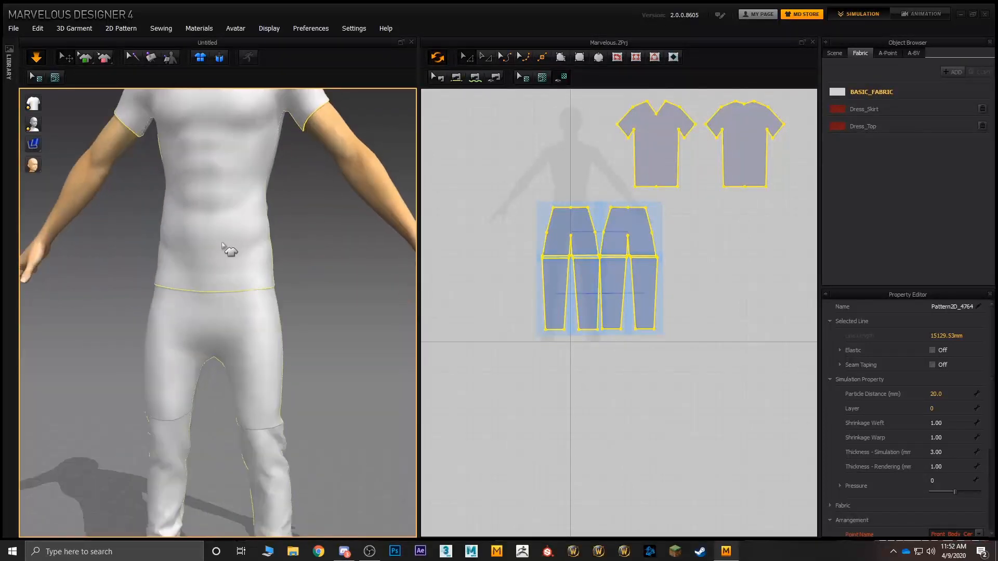
scroll(228, 252, "down", 4)
middle_click_drag(227, 259, 227, 213)
right_click_drag(255, 260, 213, 264)
scroll(201, 268, "up", 4)
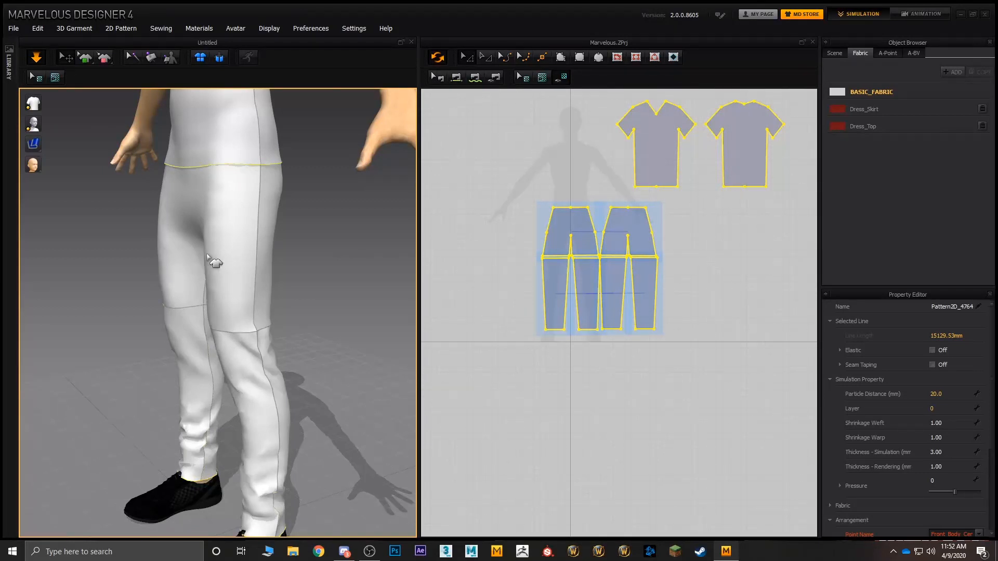
middle_click_drag(281, 250, 286, 272)
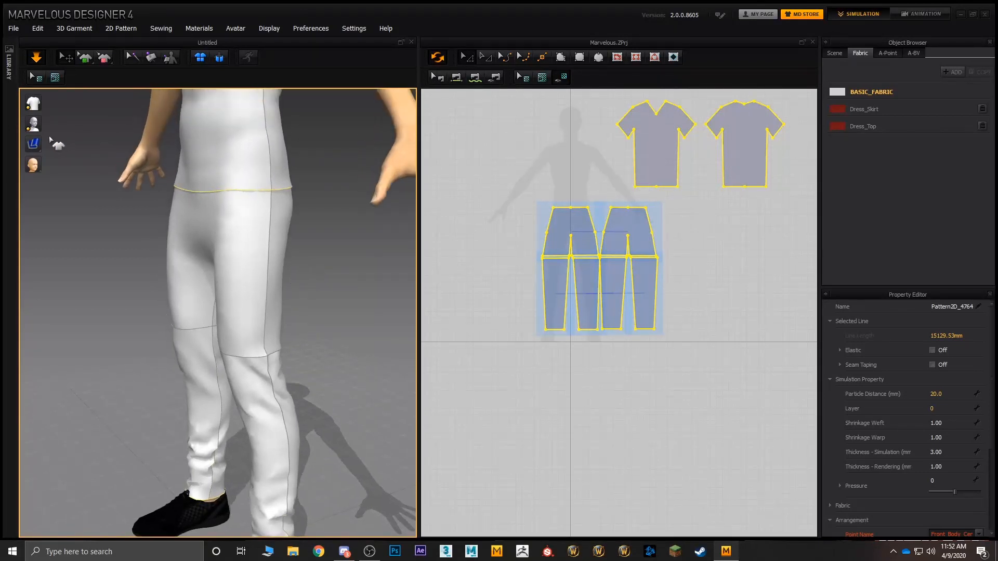
mouse_move(34, 143)
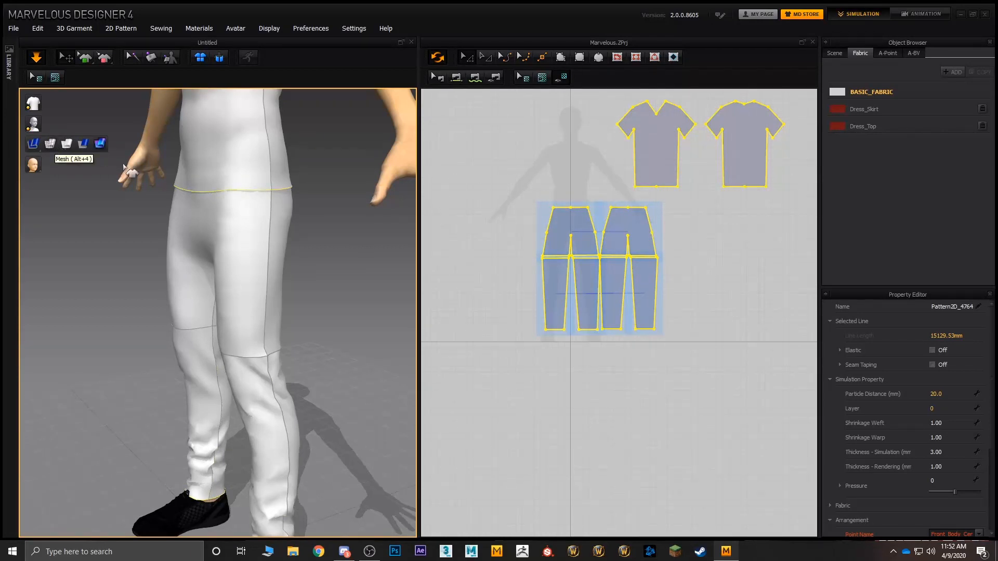
middle_click_drag(244, 269, 298, 112)
scroll(298, 113, "down", 3)
scroll(323, 375, "up", 5)
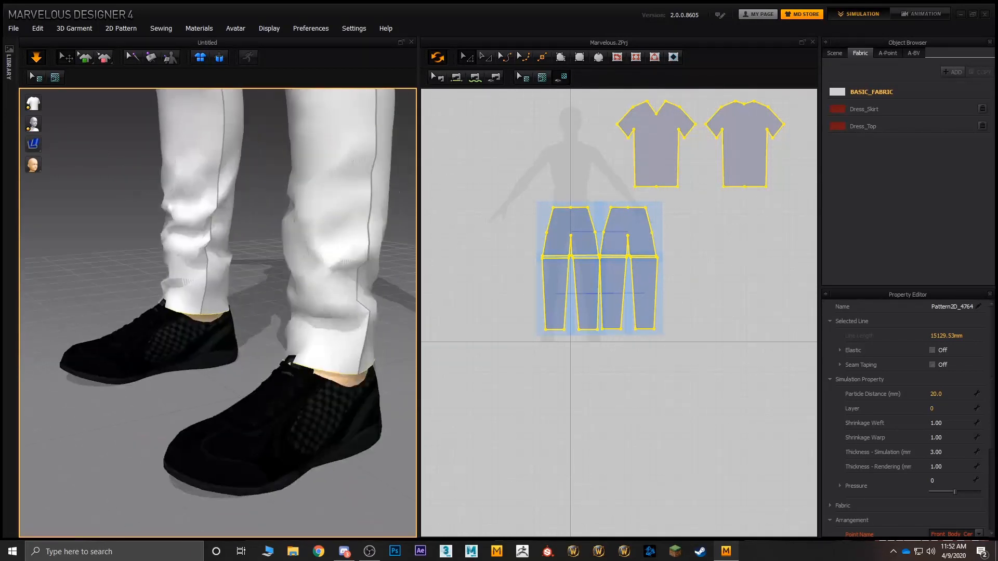
left_click_drag(269, 279, 271, 280)
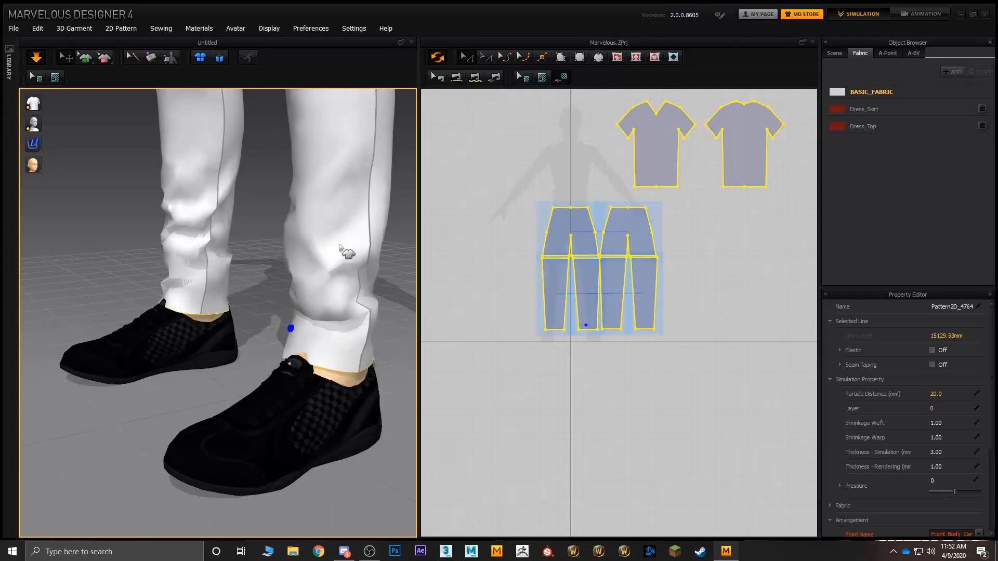
middle_click_drag(274, 265, 224, 350)
Step: Select the T-shirt's back pattern piece and widen the Property Editor to show its full property names
middle_click_drag(652, 258, 614, 304)
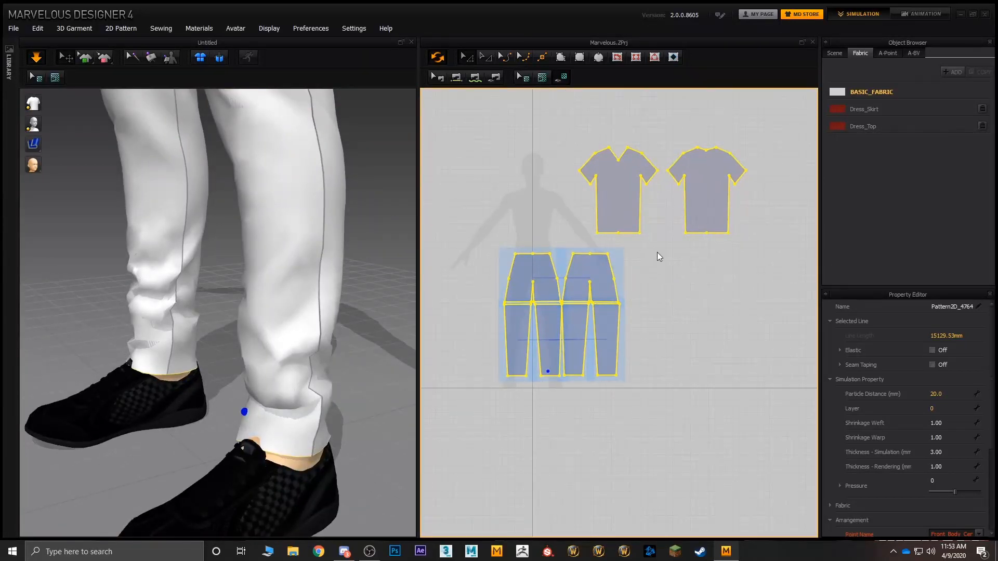
left_click(700, 202)
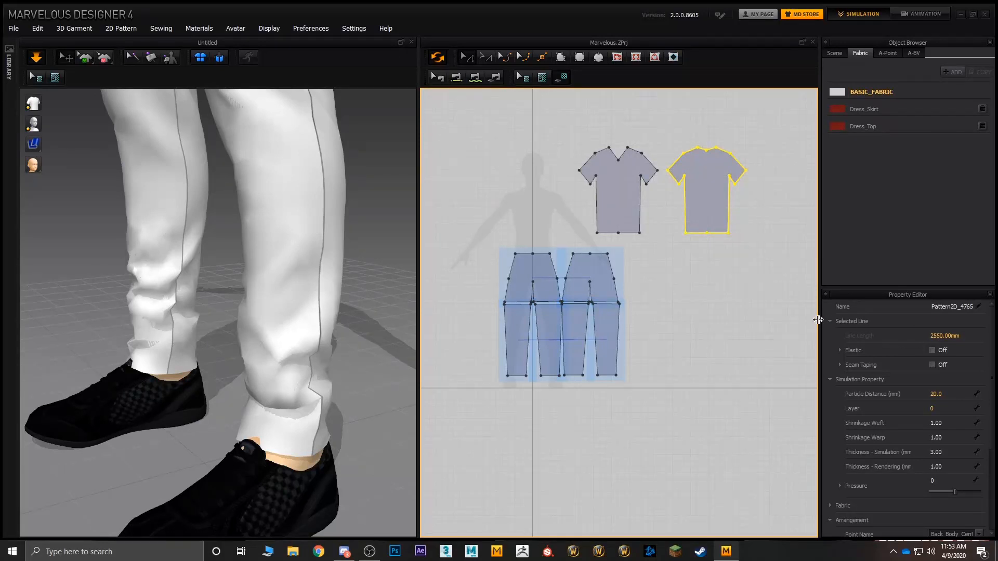
left_click_drag(817, 319, 731, 313)
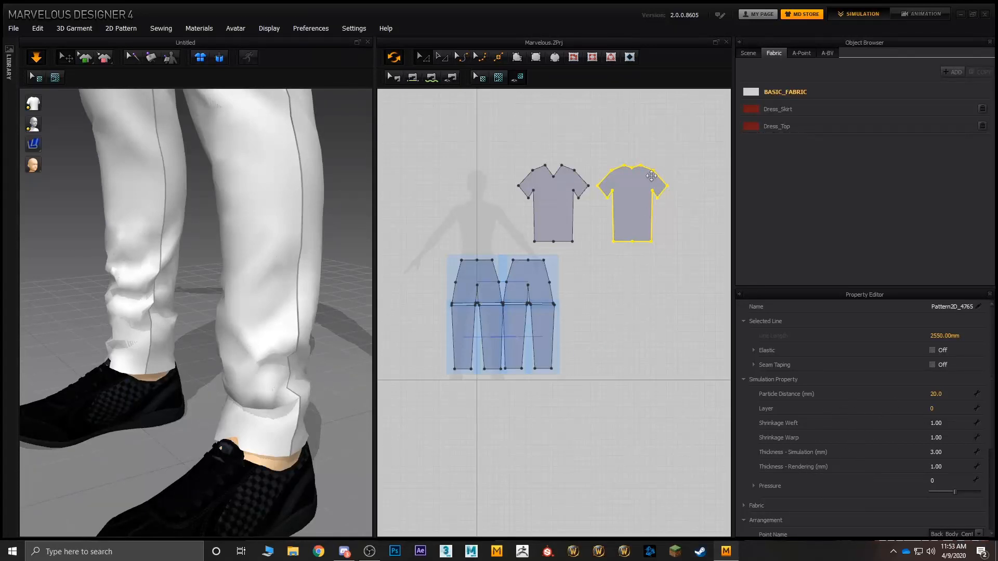
Step: Display the garment as a mesh and set the particle distance of all pattern pieces to 10 mm
left_click(586, 266)
key("ctrl+a")
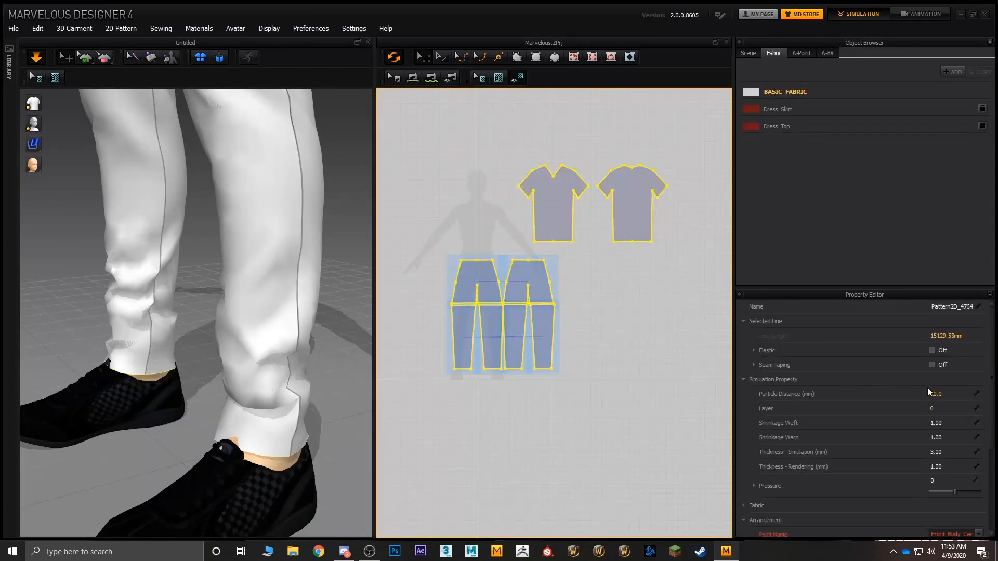
left_click(947, 392)
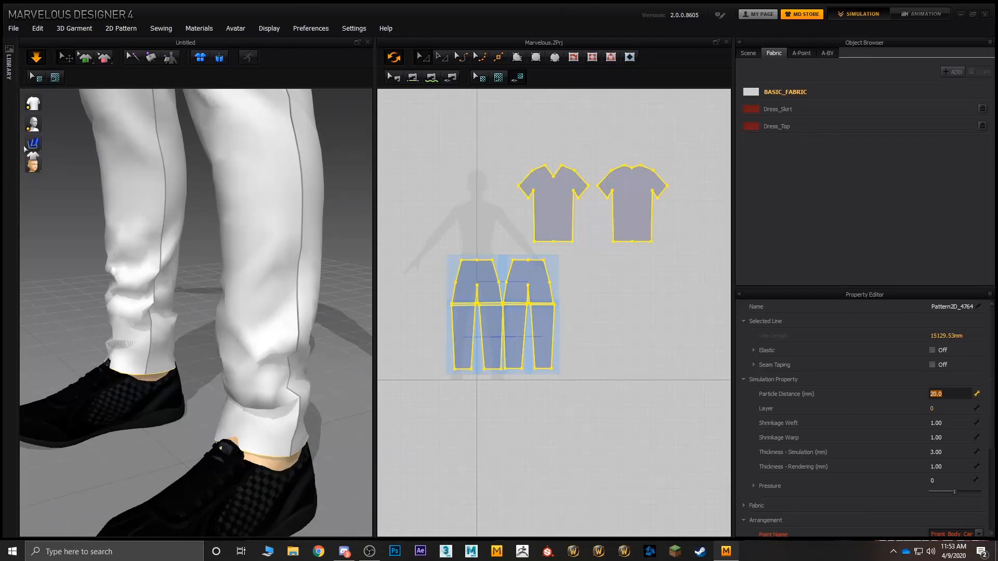
left_click(50, 144)
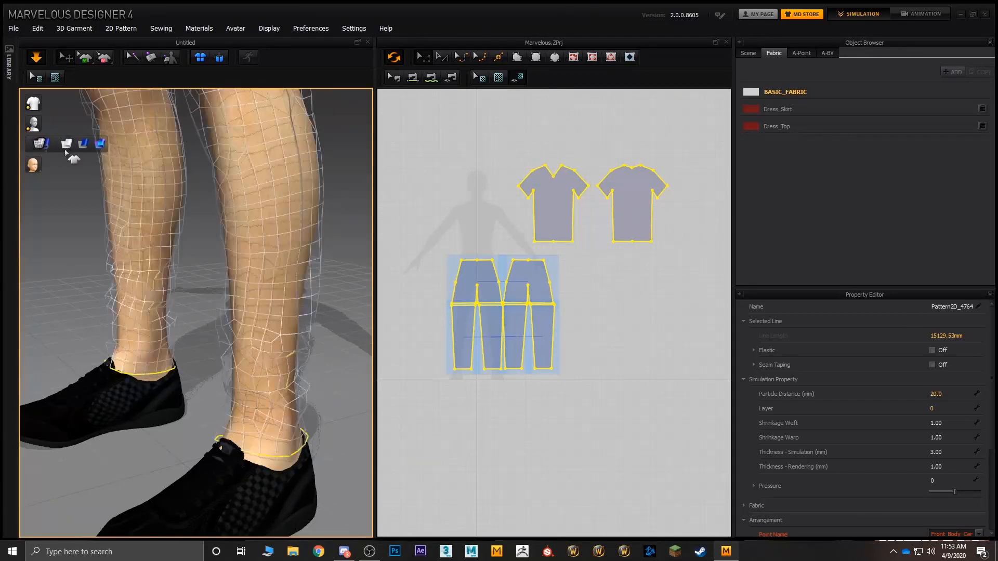
scroll(256, 310, "down", 2)
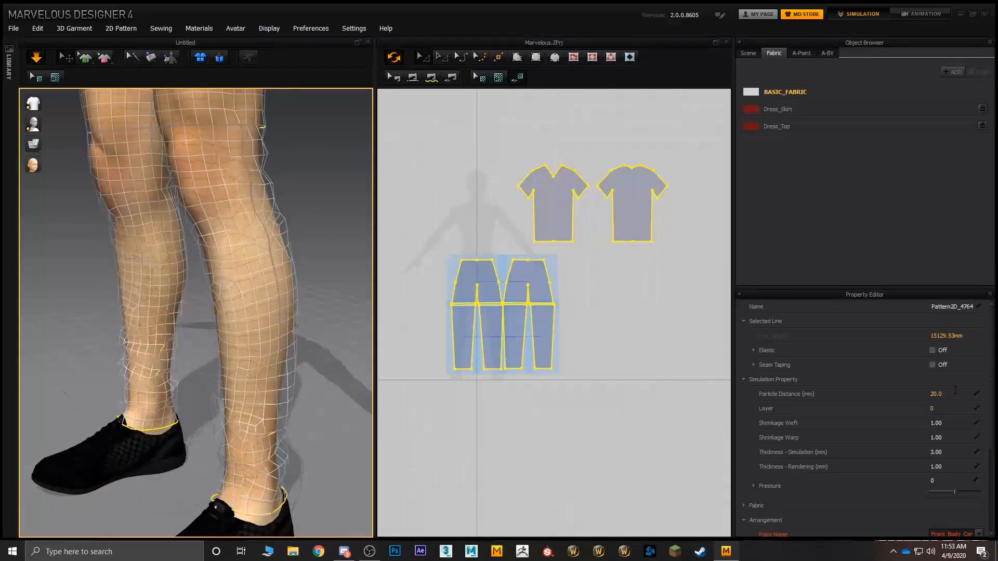
left_click(955, 390)
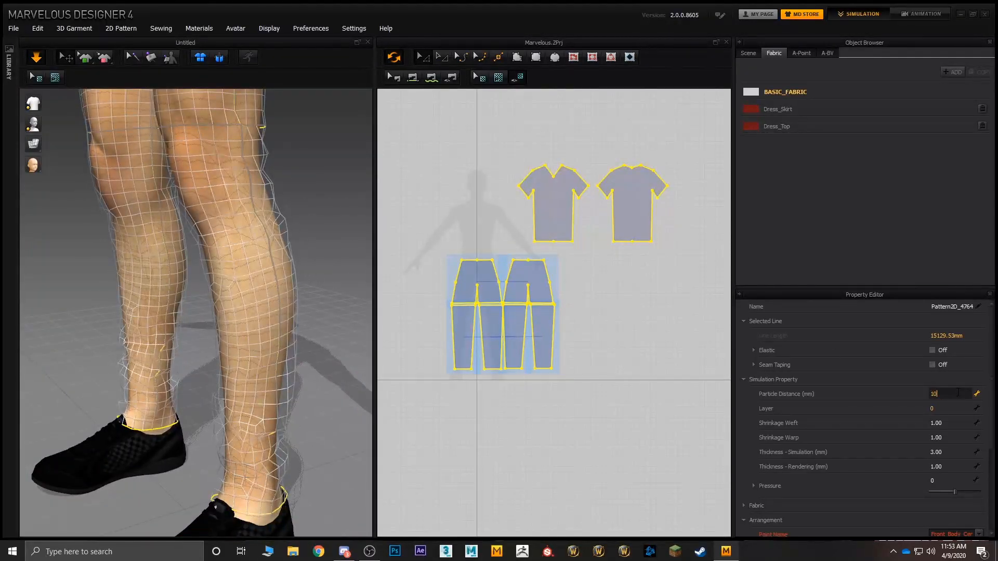
type("10")
key("Return")
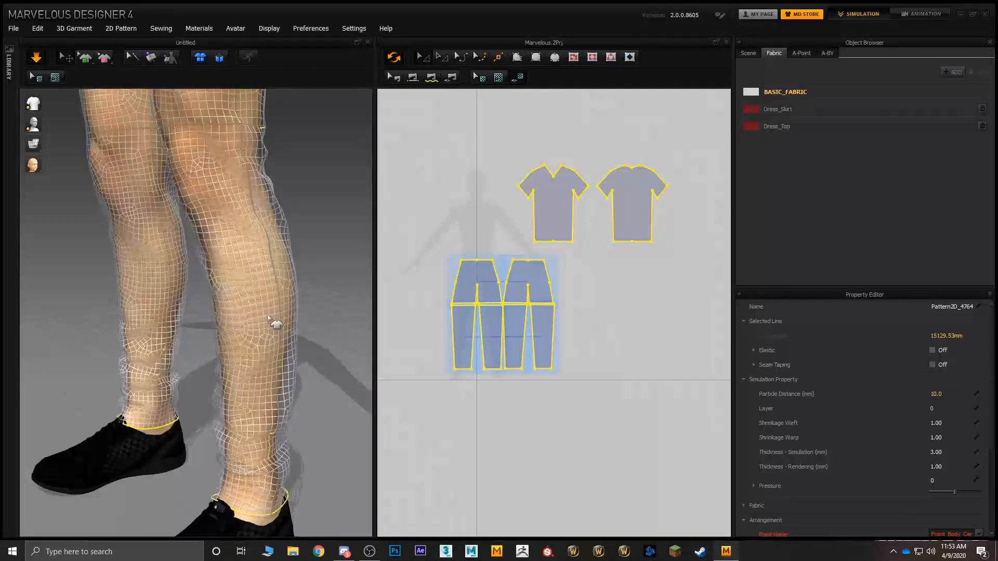
Step: Return the garment to a solid surface display and tug the trouser leg's fabric near the cuff
right_click_drag(276, 326, 297, 323)
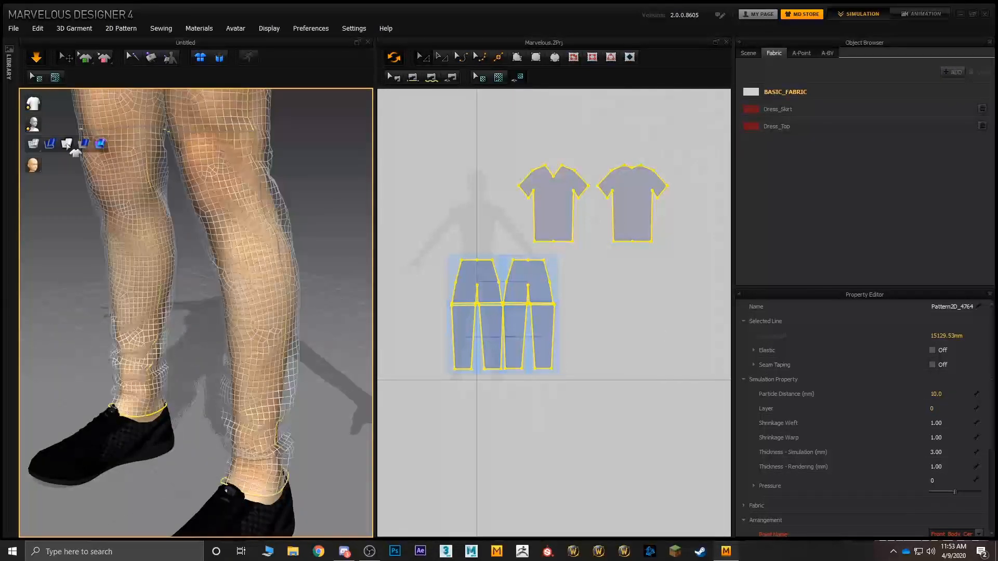
left_click(51, 144)
left_click_drag(159, 368, 130, 358)
right_click_drag(137, 361, 209, 369)
Step: Examine the drape and folds of the T-shirt and trousers from the waist down to the cuffs
scroll(209, 369, "down", 2)
scroll(209, 369, "down", 3)
middle_click_drag(260, 304, 277, 462)
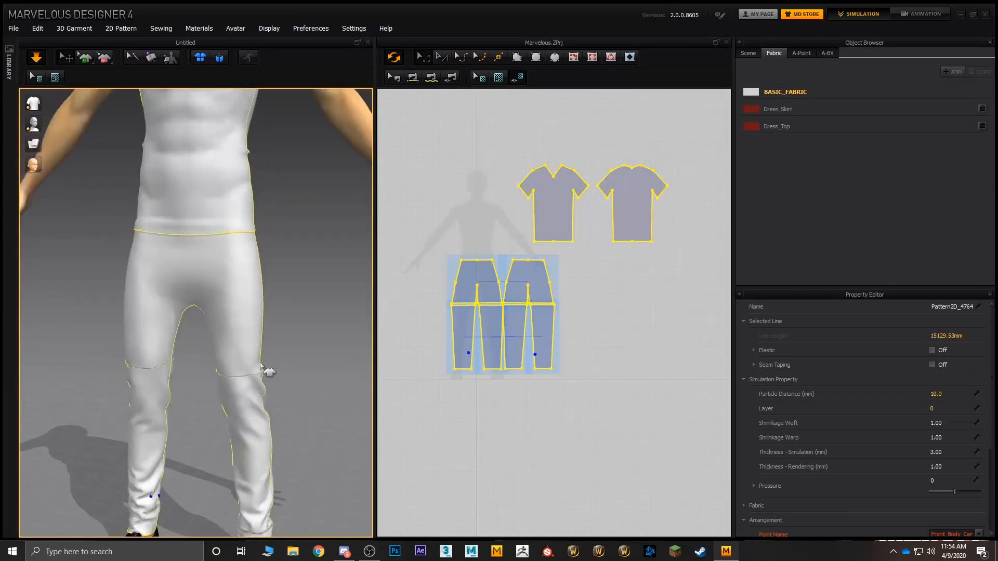
right_click_drag(263, 370, 264, 297)
middle_click_drag(264, 296, 335, 424)
right_click_drag(211, 332, 345, 328)
scroll(347, 333, "up", 4)
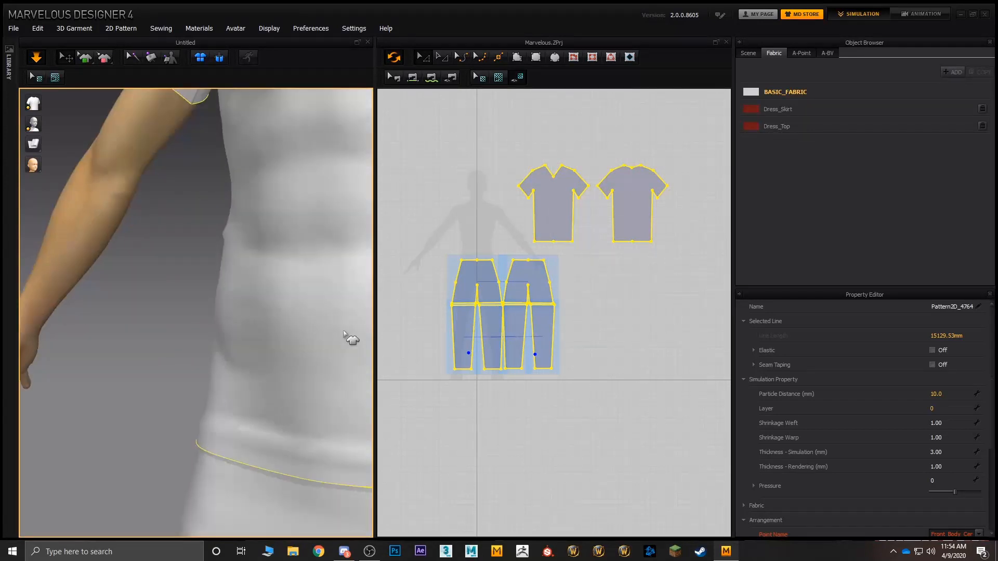
scroll(341, 341, "down", 4)
middle_click_drag(318, 346, 250, 200)
scroll(249, 270, "down", 2)
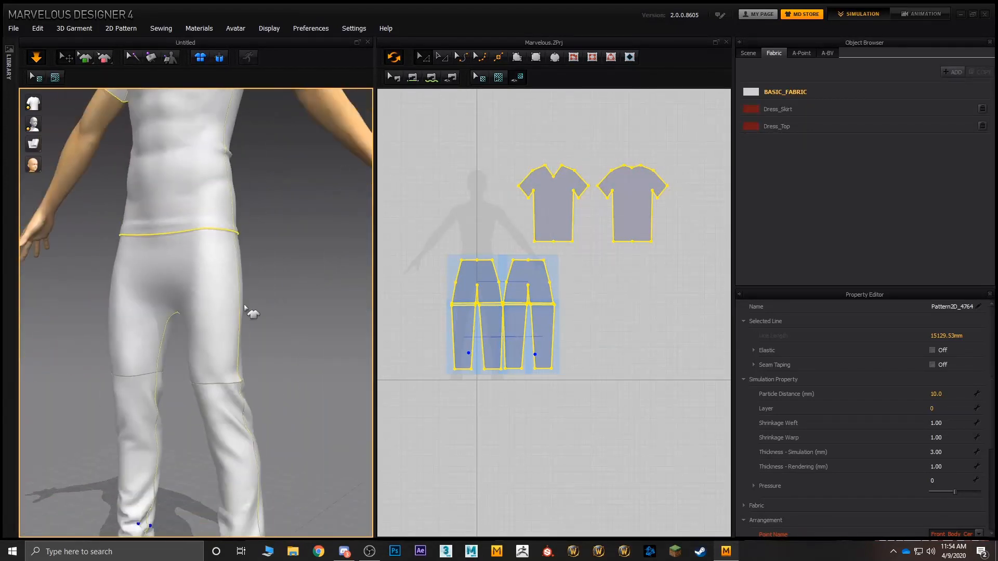
right_click_drag(246, 307, 308, 337)
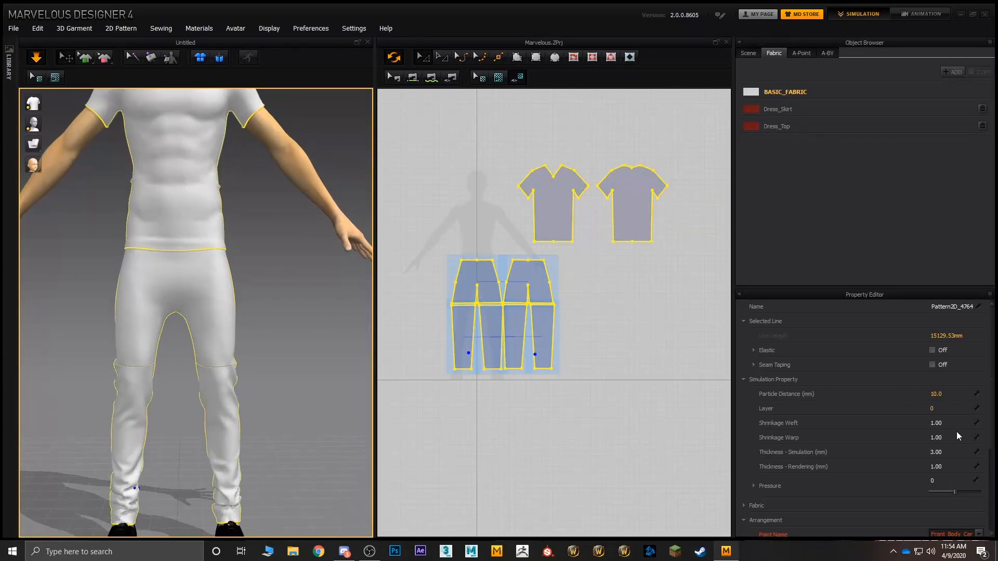
Step: Set the particle distance of all pattern pieces to 20 mm, keeping every piece selected
double_click(942, 394)
type("20")
key("Return")
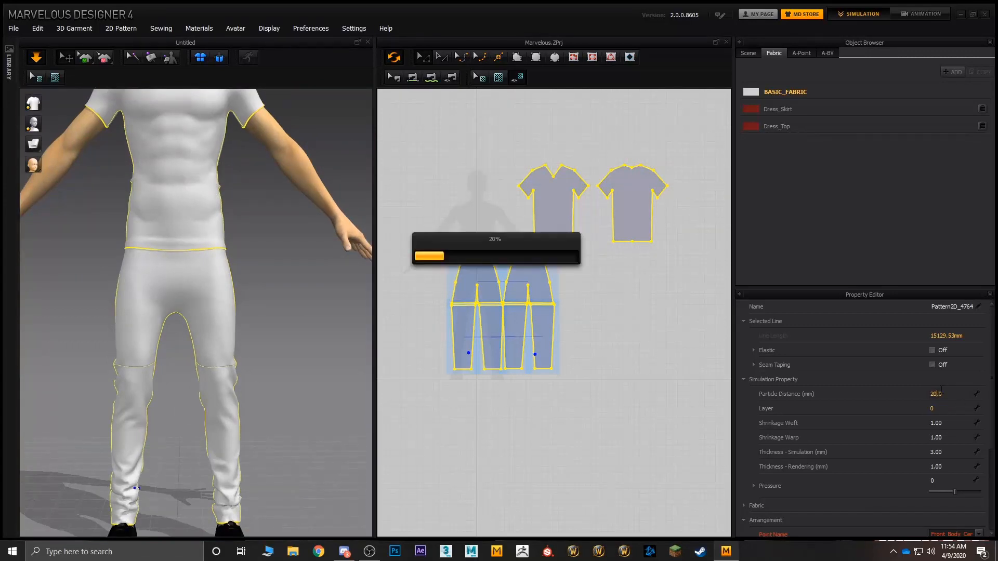
right_click(536, 372)
left_click(620, 423)
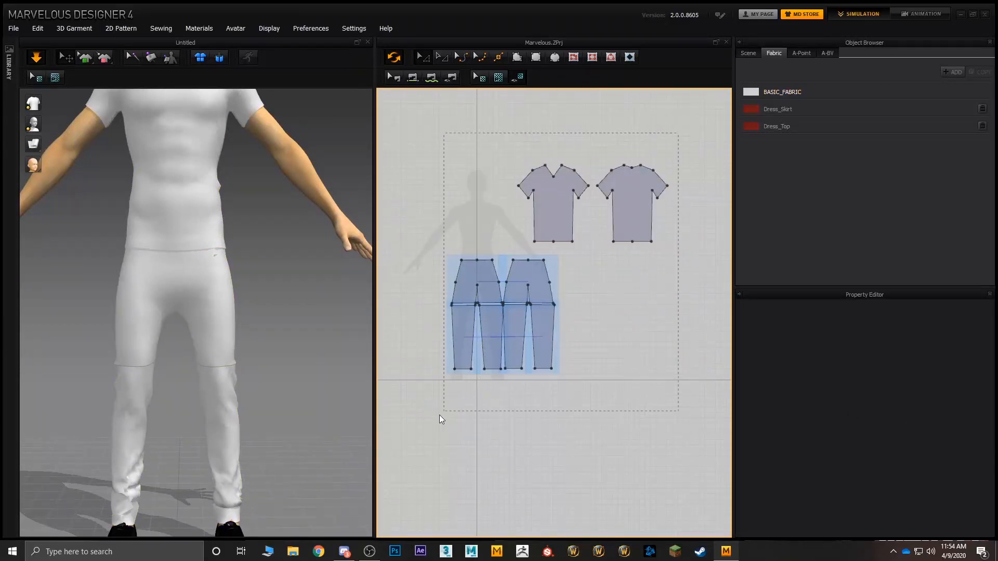
key("ctrl+a")
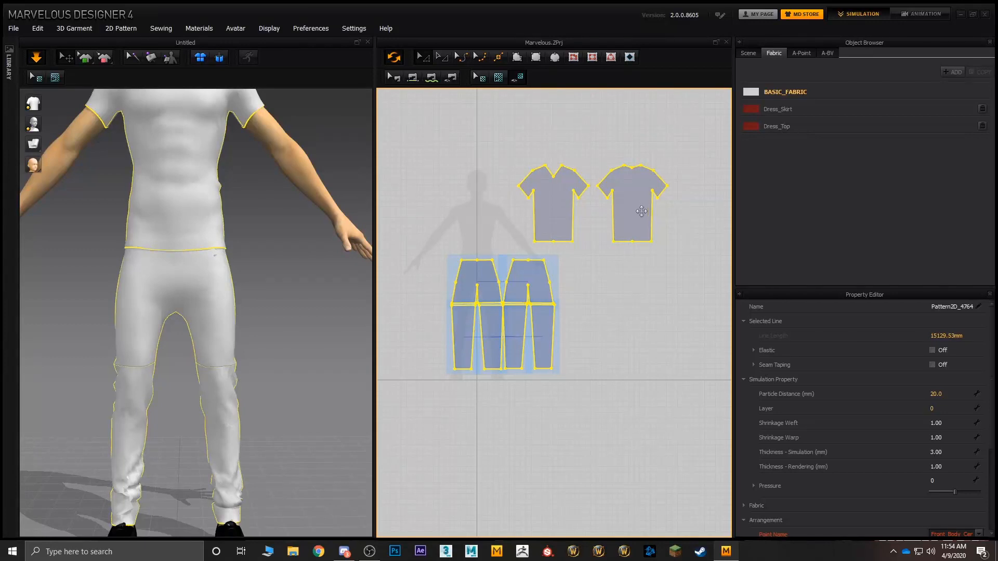
Step: Select only the T-shirt's front and back pieces and set their Shrinkage Weft to 2.00
left_click(655, 287)
left_click(557, 205)
left_click(643, 210, "shift")
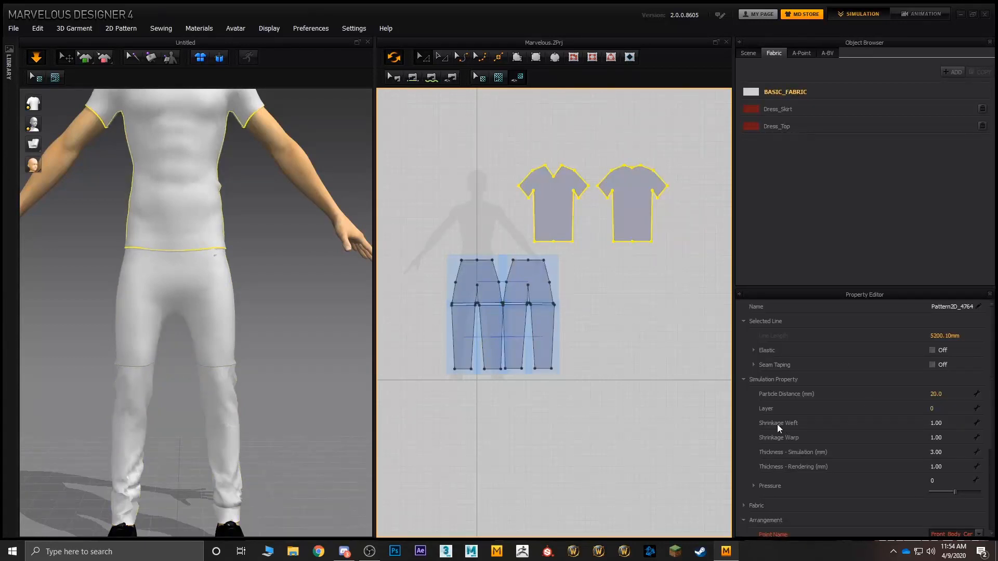
left_click(942, 422)
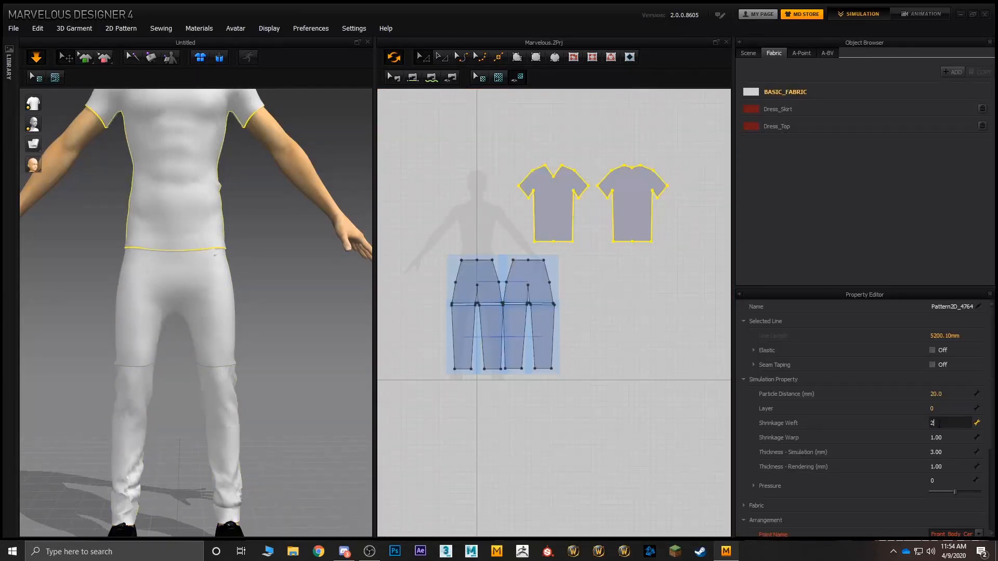
type("2")
key("Return")
scroll(326, 318, "up", 3)
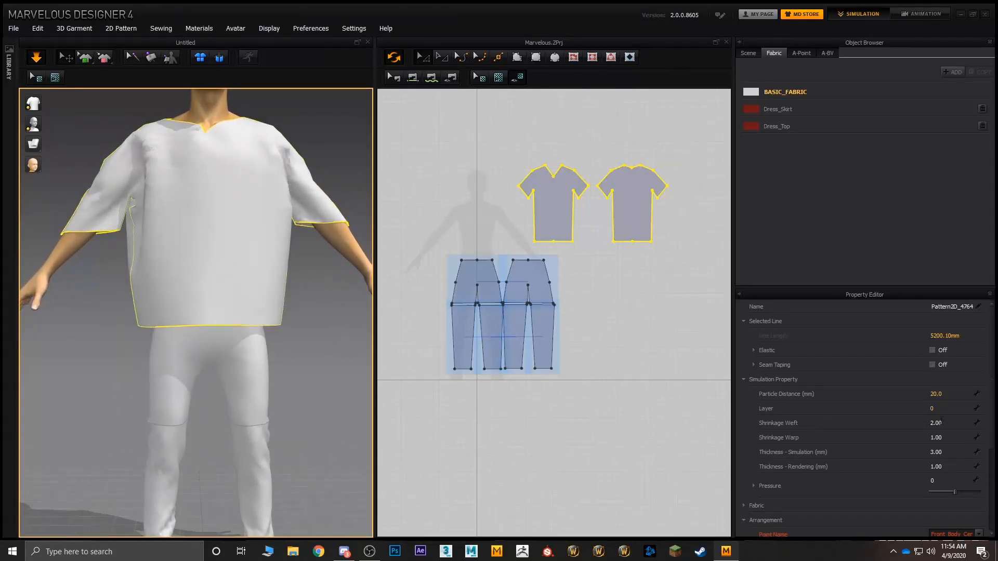
Step: Set the Shrinkage Weft of both T-shirt pieces back to 1.00
left_click(941, 422)
type("1")
key("Return")
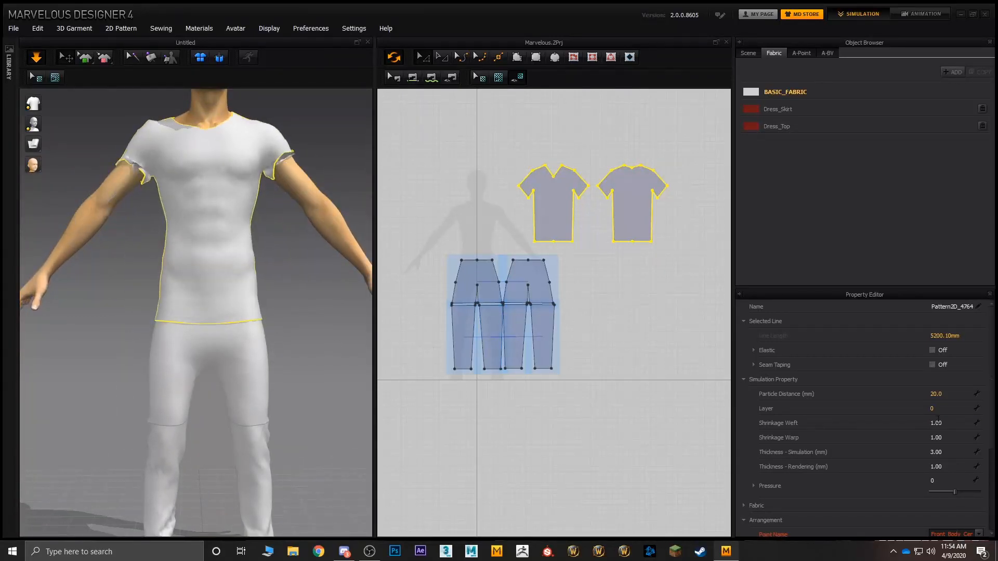
Step: Try a Shrinkage Weft of 0.50 on both T-shirt pieces, then restore it to 1.00
left_click(949, 423)
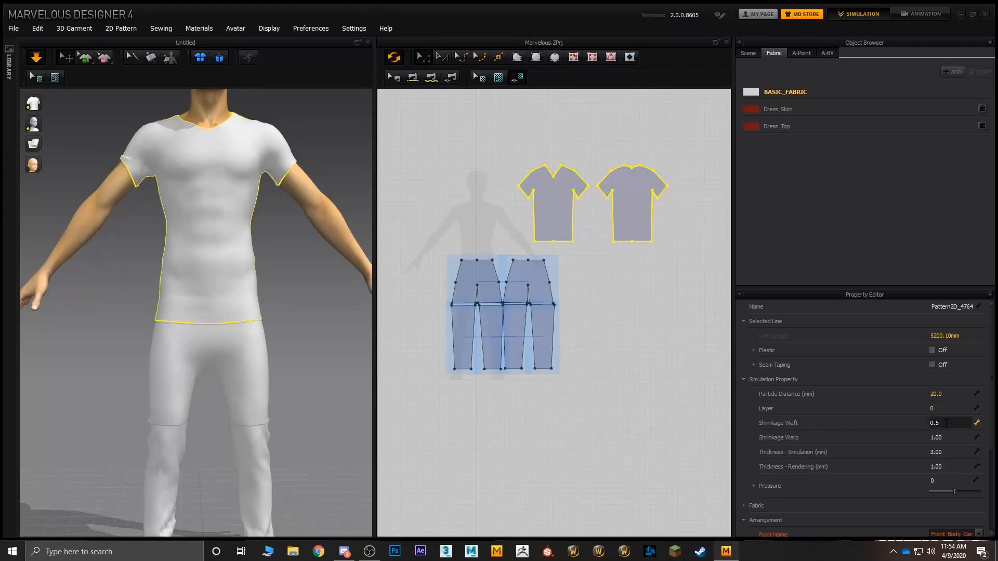
type("0.5")
key("Return")
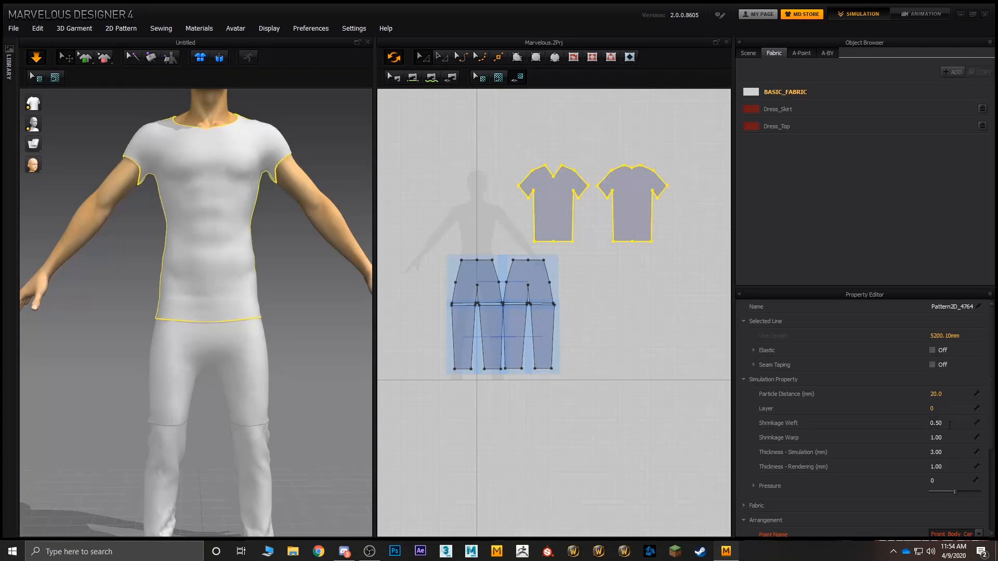
left_click(950, 423)
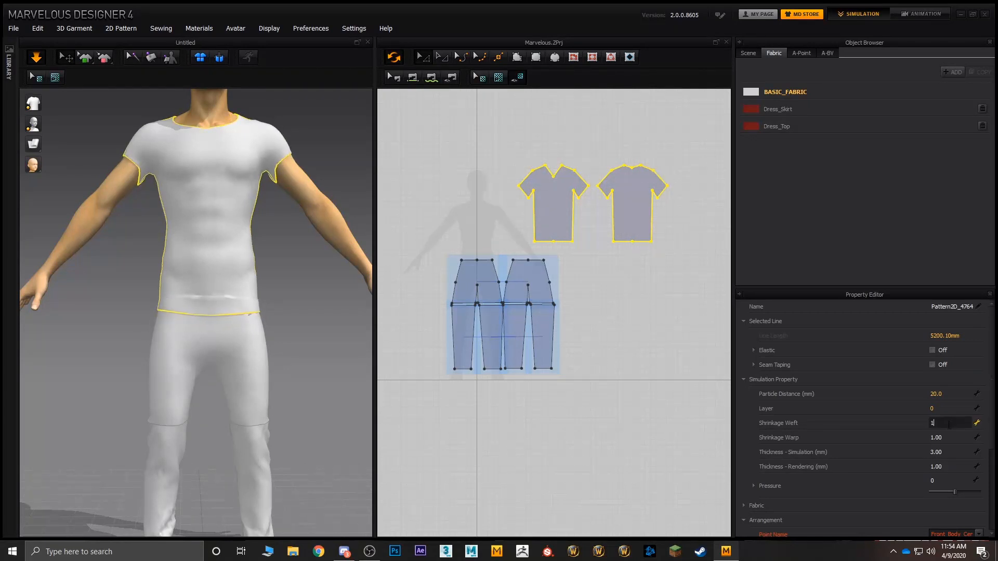
type("1")
key("Return")
Step: Set the Shrinkage Warp of both T-shirt pieces to 2.00 and view the result on the whole upper body
left_click(945, 436)
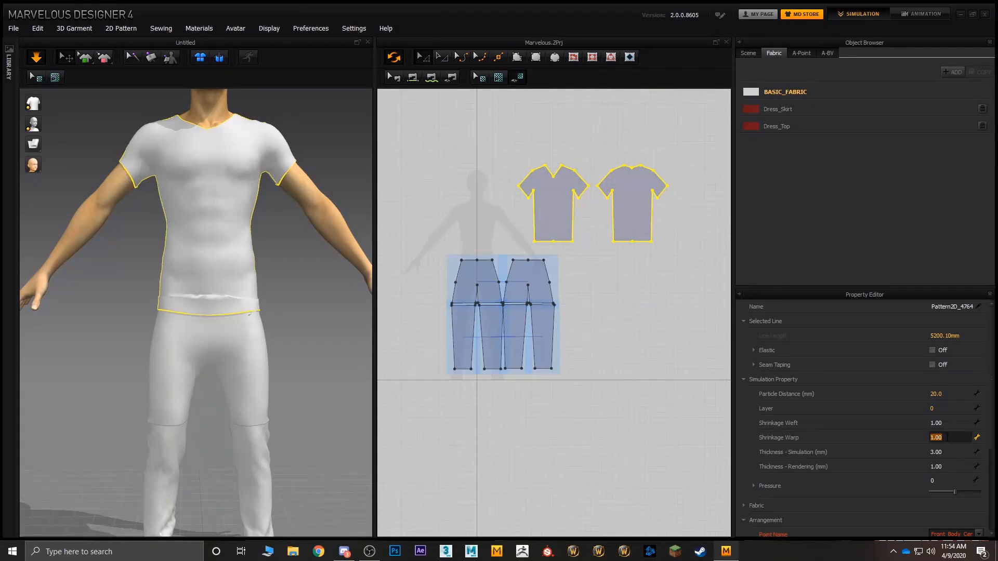
key("Return")
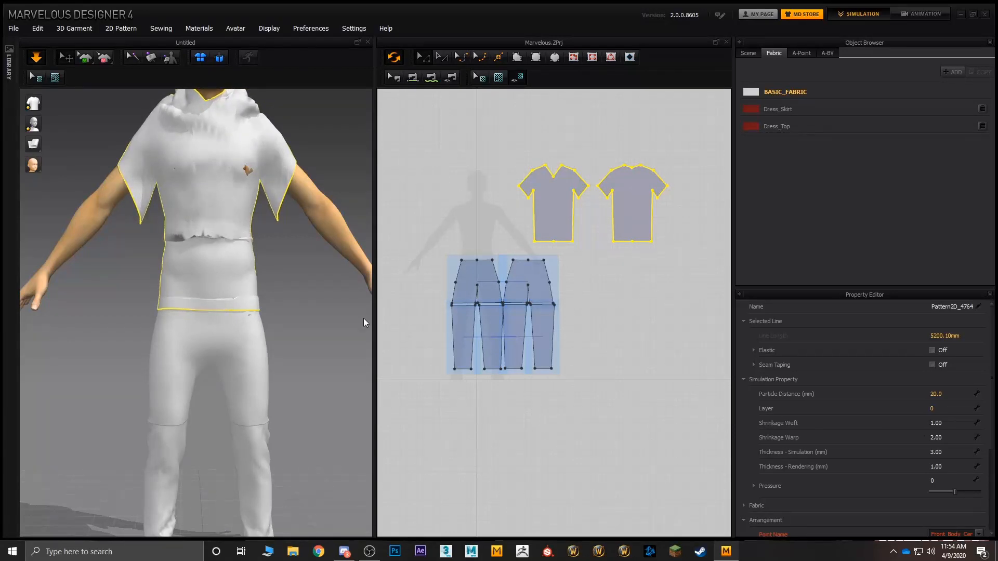
middle_click_drag(285, 251, 307, 328)
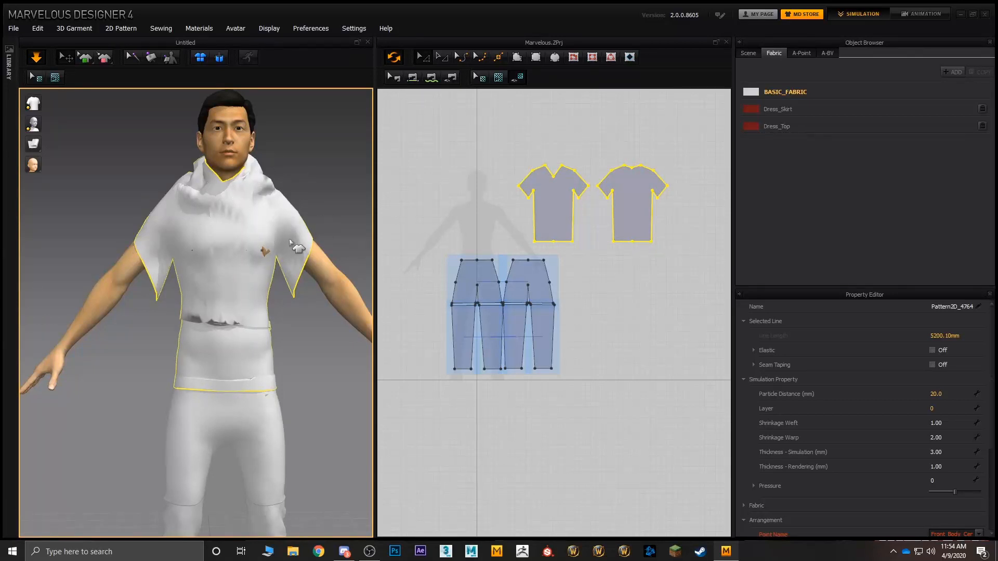
left_click(948, 451)
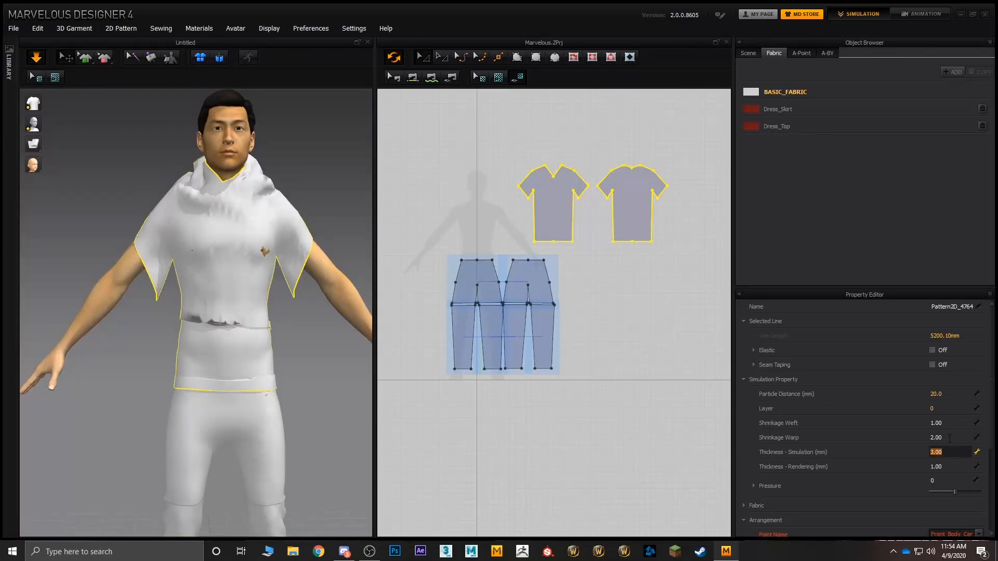
Step: Try a Shrinkage Warp of 0.50 on both T-shirt pieces, then set it back to 1.00
left_click(950, 436)
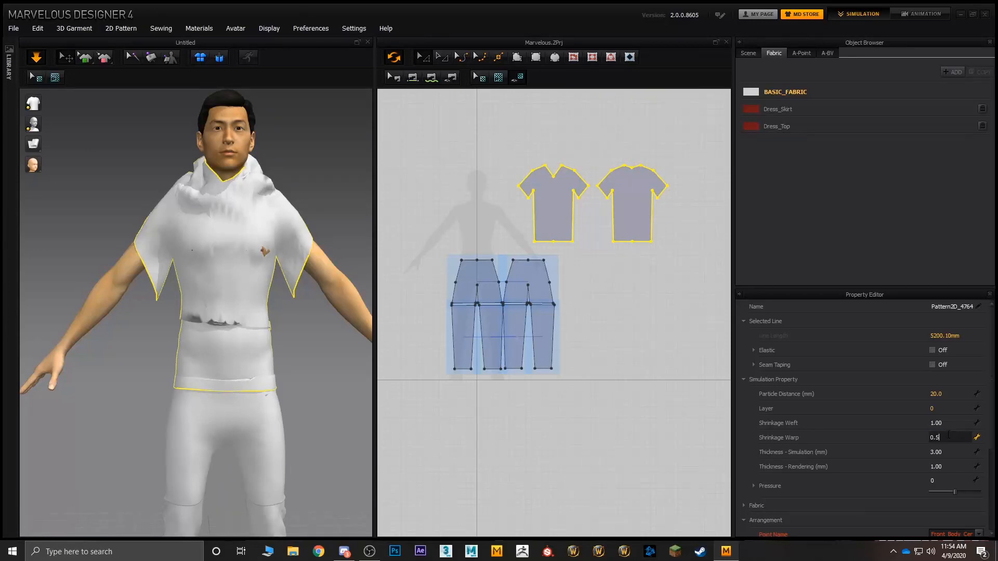
key("Return")
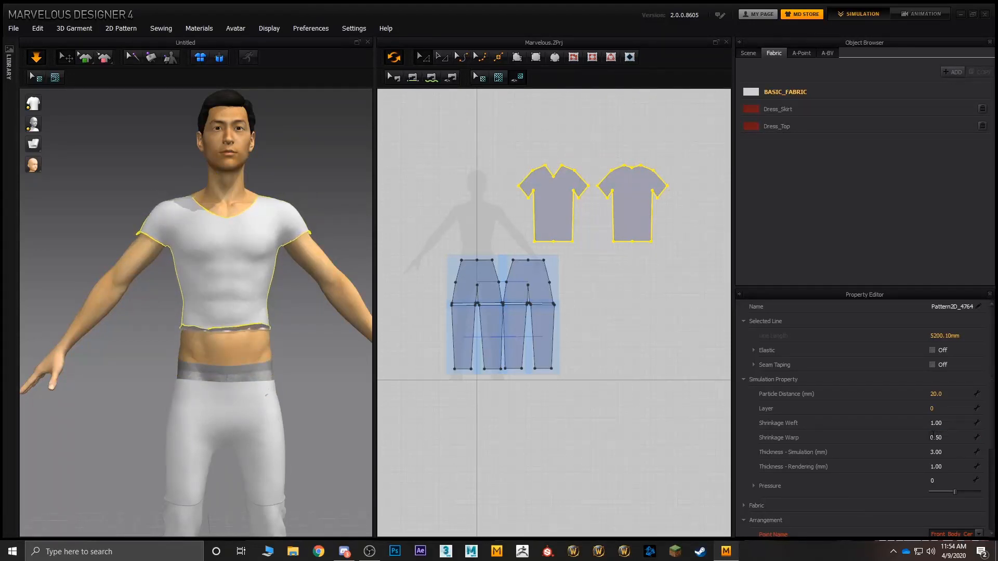
left_click(951, 437)
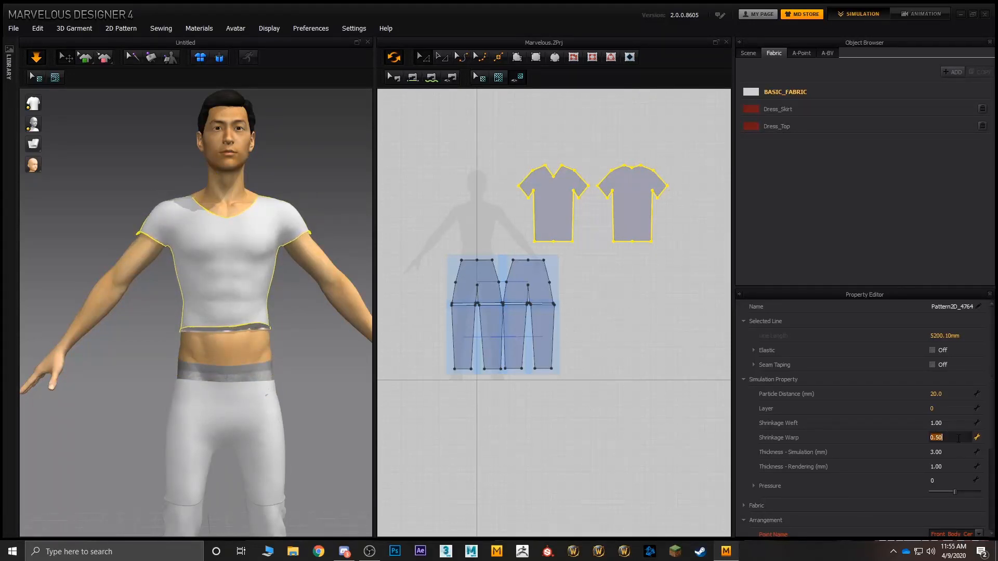
type("1")
key("Return")
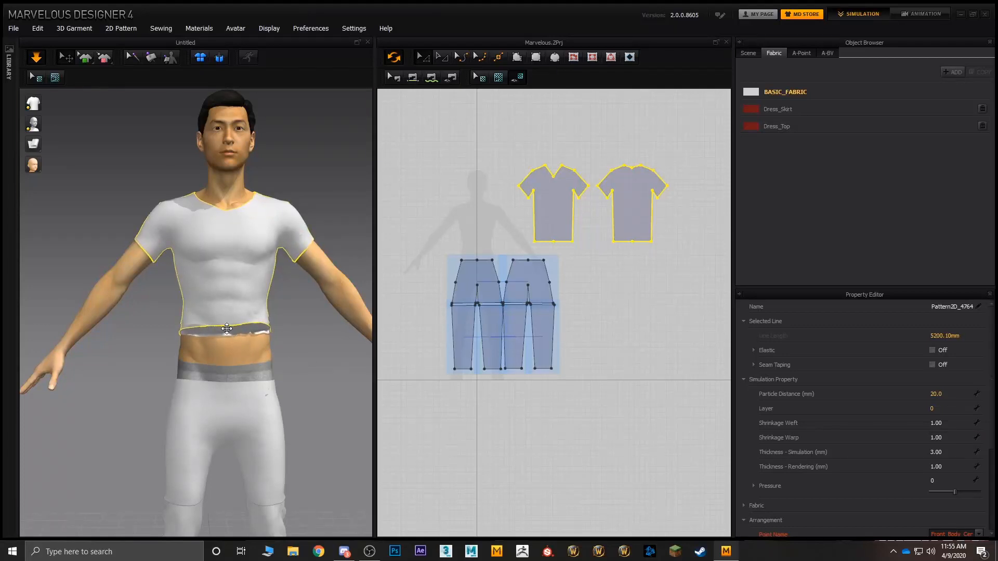
Step: Pull the T-shirt's rolled-up hem down around the avatar's waist, then stop the simulation in a side view
left_click_drag(224, 321, 208, 415)
left_click_drag(252, 332, 338, 474)
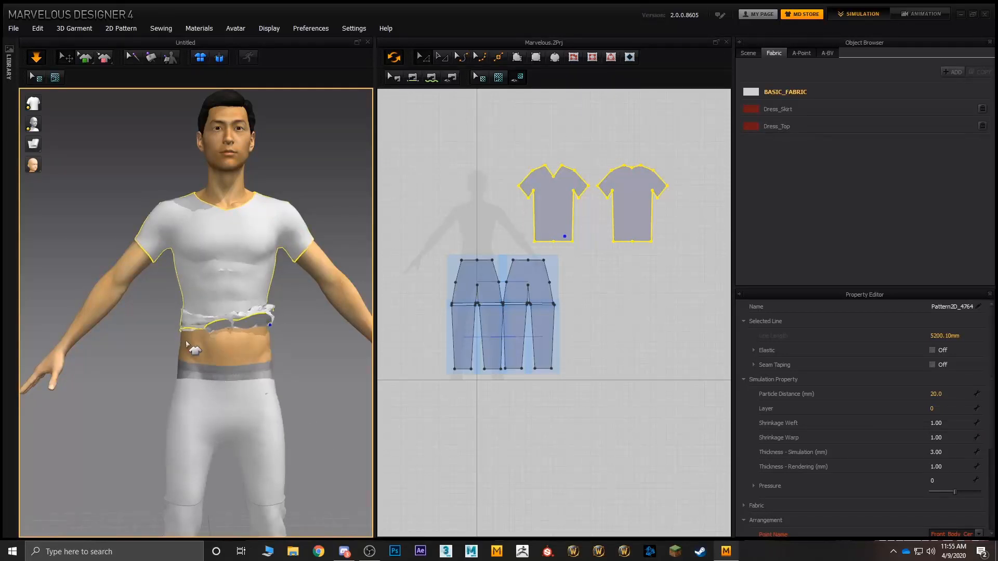
left_click_drag(183, 342, 151, 442)
left_click_drag(271, 354, 346, 475)
left_click_drag(186, 369, 103, 426)
left_click_drag(262, 370, 315, 403)
right_click_drag(313, 370, 227, 347)
right_click_drag(276, 372, 215, 247)
key("space")
left_click(211, 249)
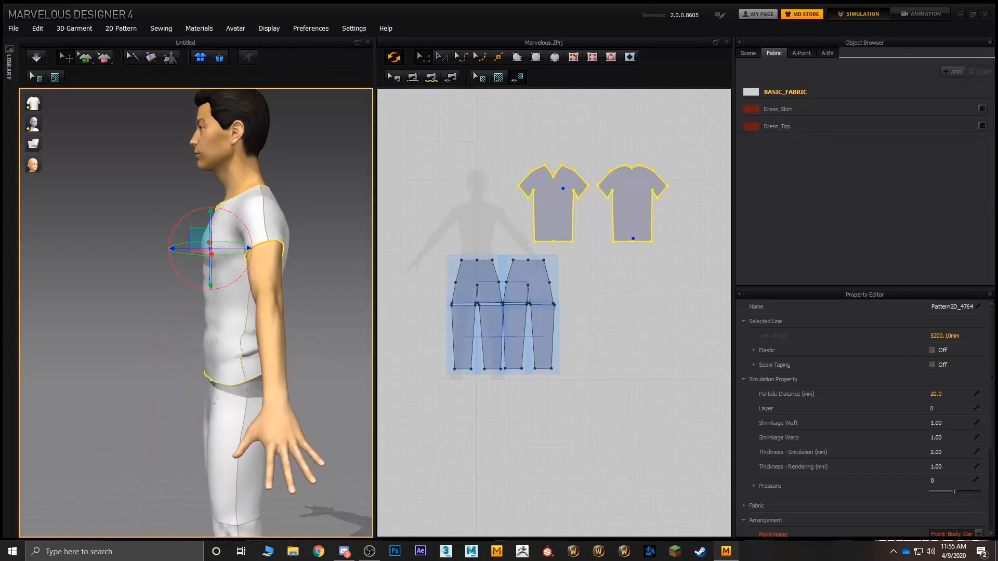
left_click_drag(241, 248, 224, 247)
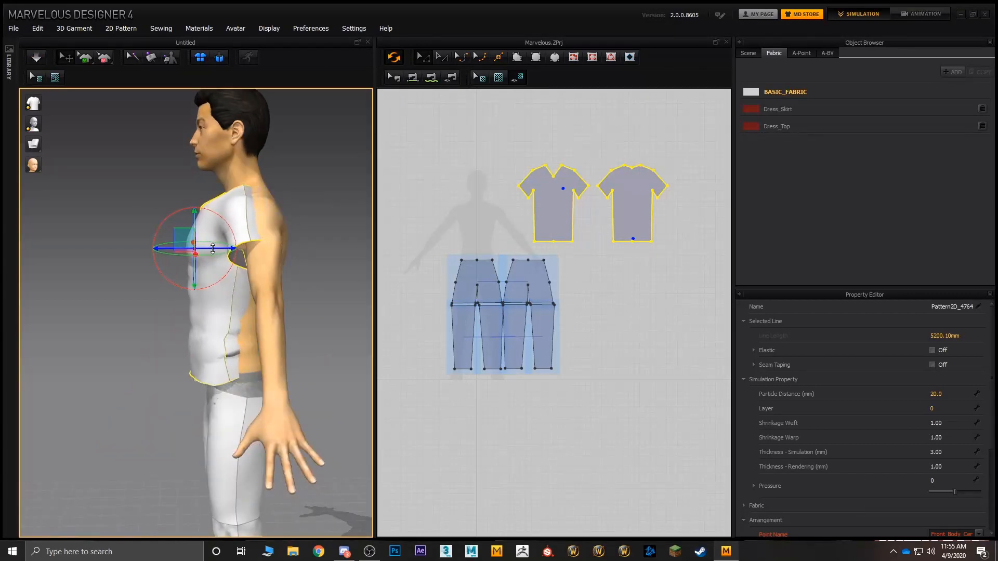
key("ctrl+z")
Step: Move the T-shirt's front piece forward off the chest and its back piece backward off the avatar's back
left_click(539, 168)
left_click(558, 200)
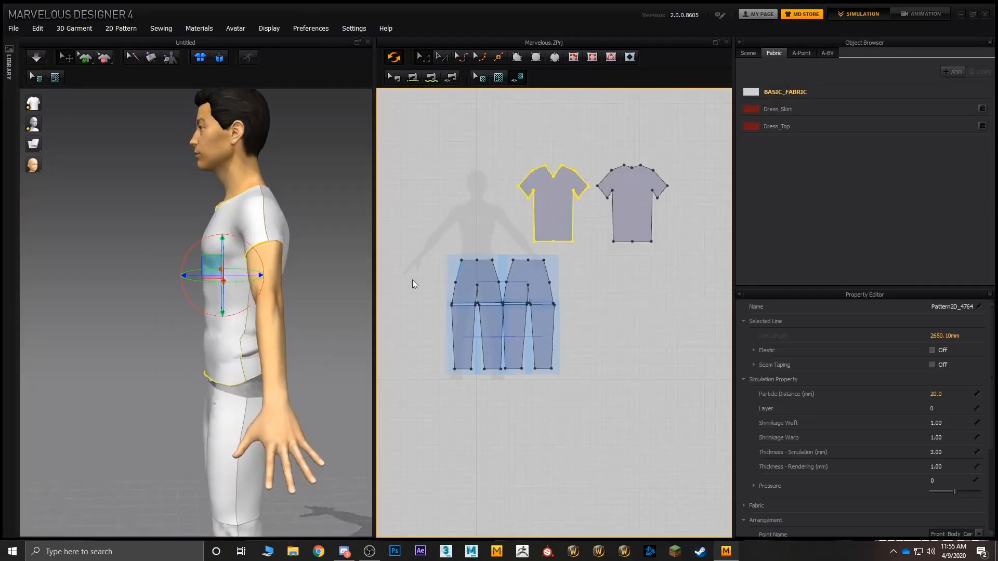
left_click(294, 229)
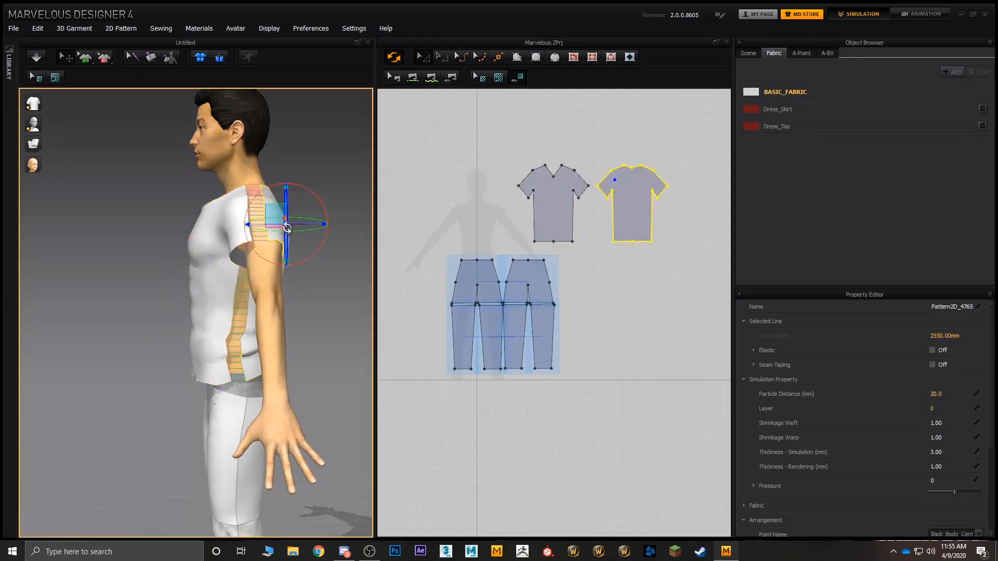
left_click_drag(304, 229, 324, 229)
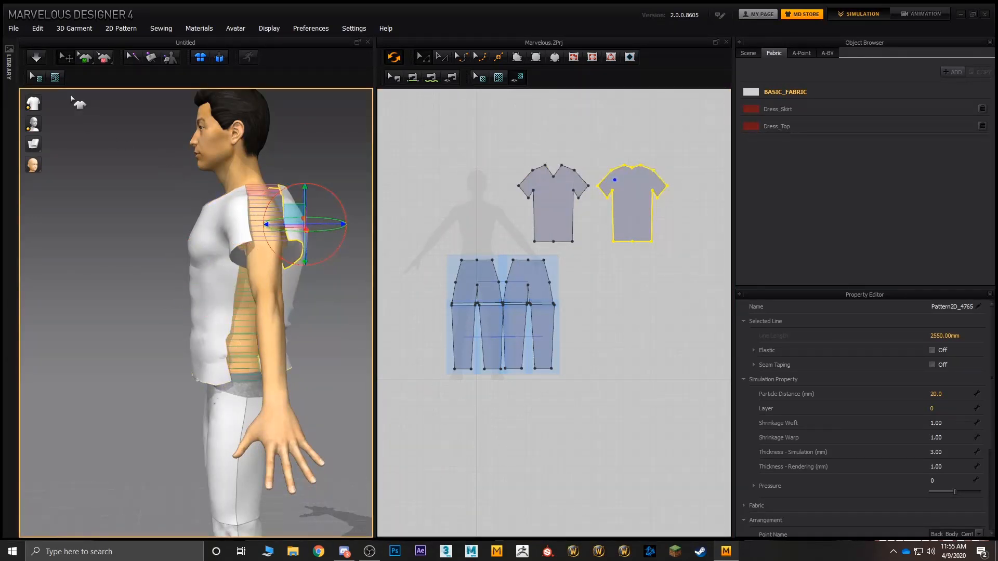
Step: Simulate the separated T-shirt pieces back onto the avatar, view the fit from the front, then stop the simulation
left_click(36, 57)
right_click_drag(238, 247, 342, 278)
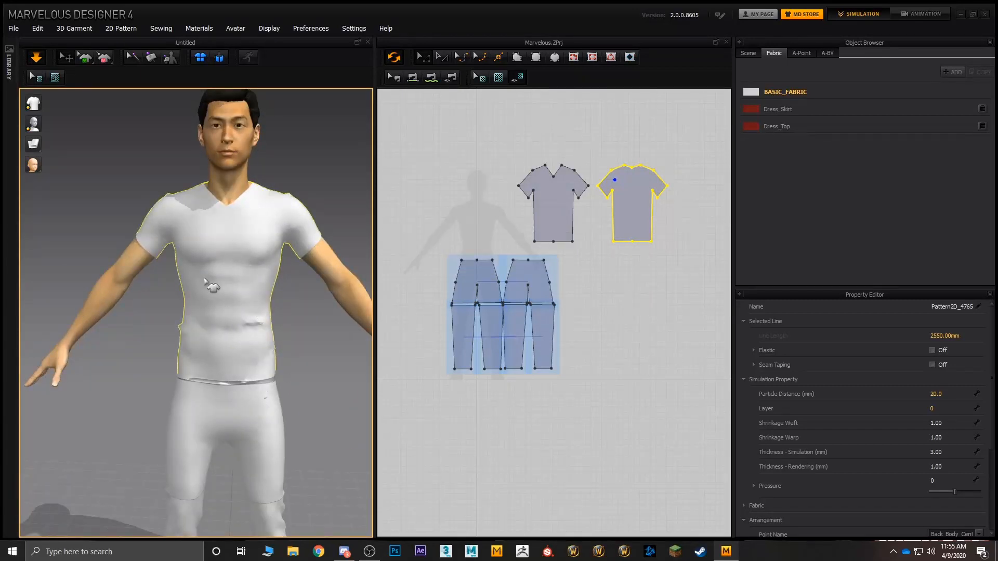
right_click_drag(181, 242, 175, 249)
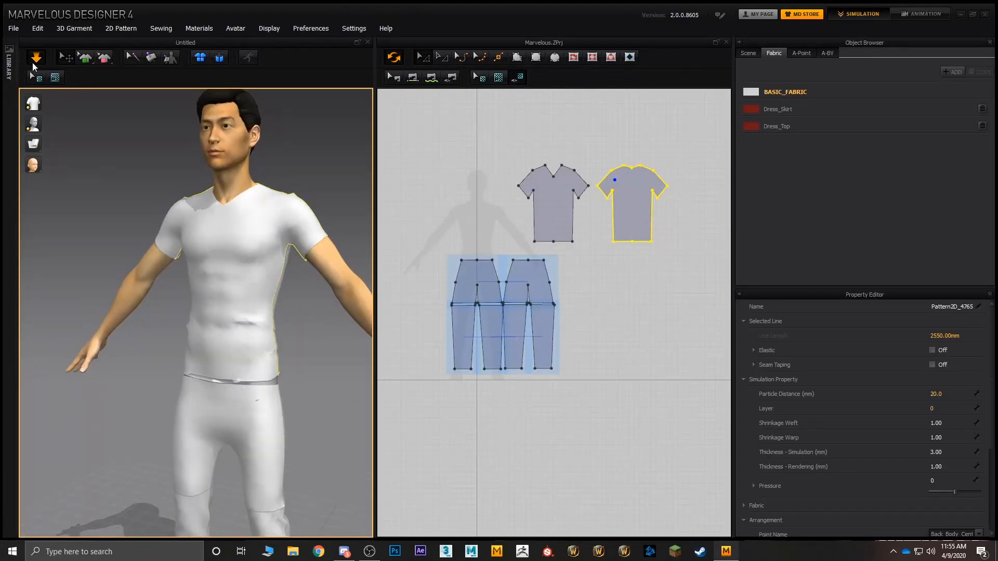
left_click(35, 61)
Step: Select the T-shirt's back piece at the avatar's side and rerun the simulation to close the side seams
right_click_drag(260, 231, 183, 259)
left_click(228, 250)
left_click(269, 311)
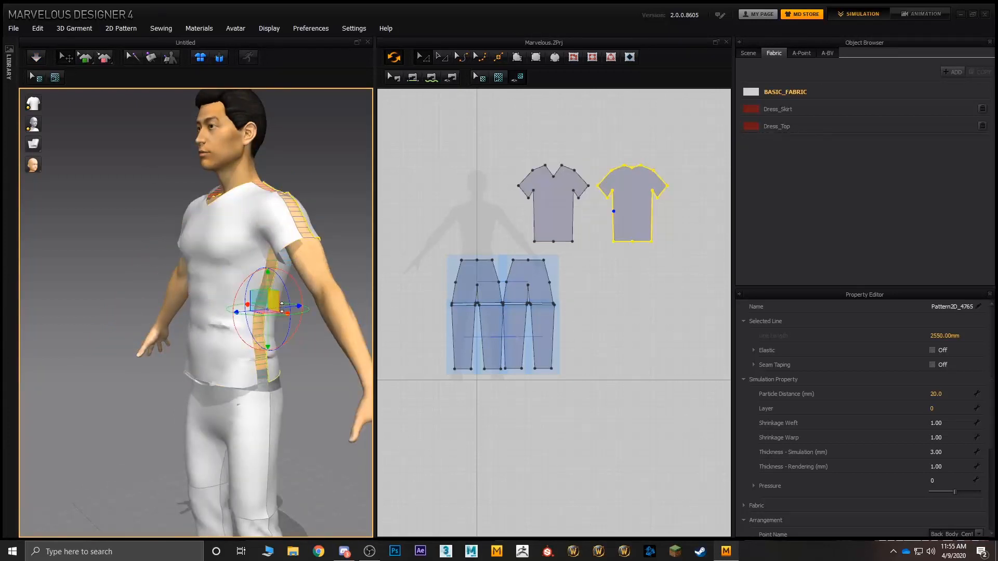
left_click(35, 57)
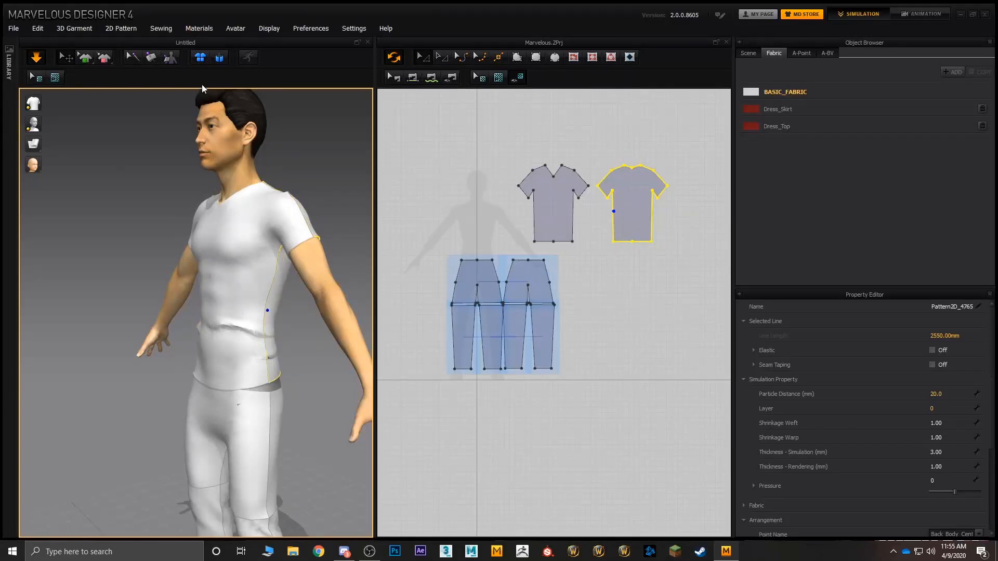
Step: Try resetting all garment pieces to their flat 2D arrangement, then undo the reset
right_click_drag(204, 89, 237, 95)
left_click(201, 57)
scroll(274, 200, "down", 5)
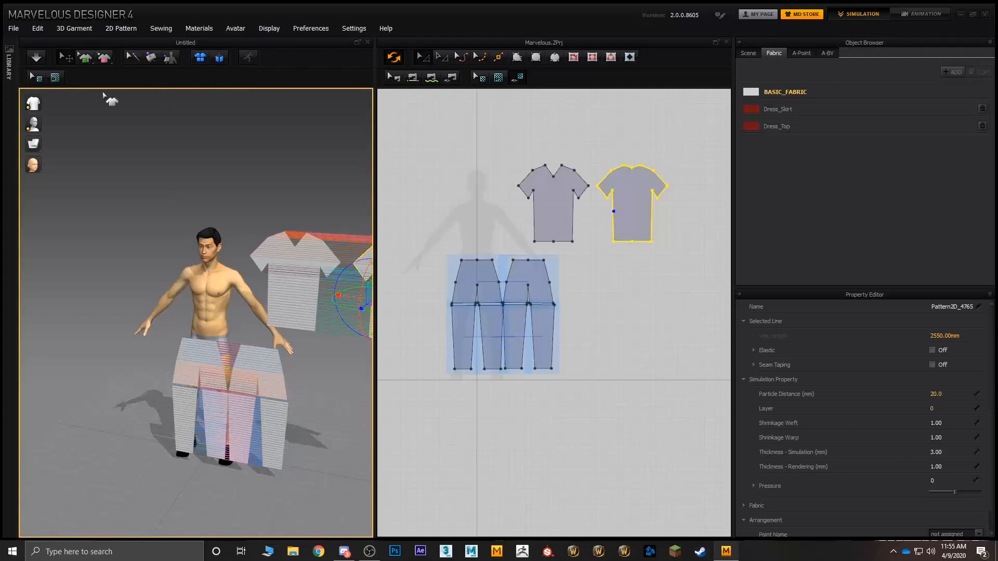
key("ctrl+z")
Step: Try resetting the garment pieces to their 3D arrangement around the avatar, view them from several sides, then undo the reset
right_click_drag(209, 157, 312, 178)
left_click(221, 61)
scroll(214, 331, "up", 4)
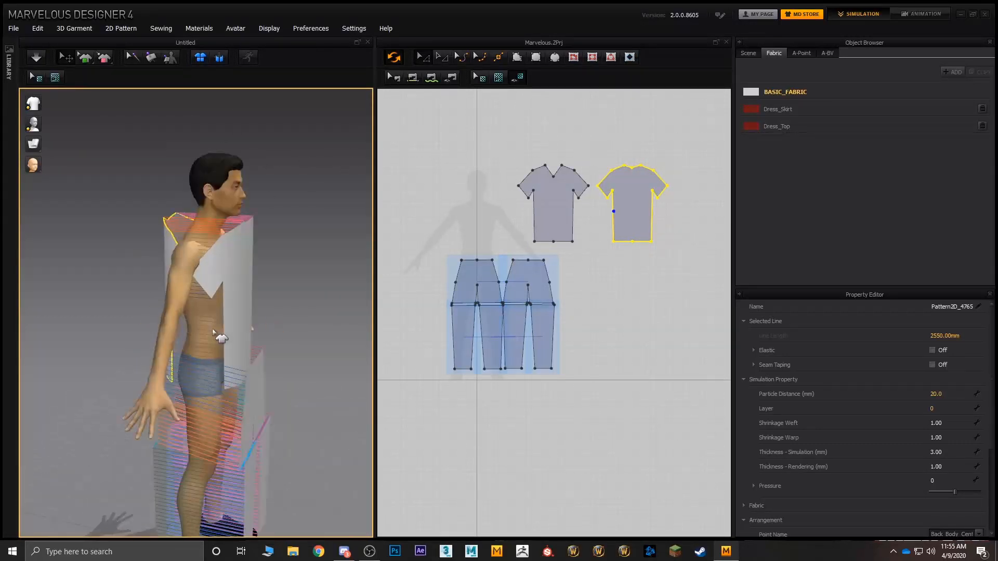
scroll(213, 331, "up", 4)
right_click_drag(245, 306, 61, 306)
middle_click_drag(120, 320, 160, 176)
scroll(179, 283, "down", 4)
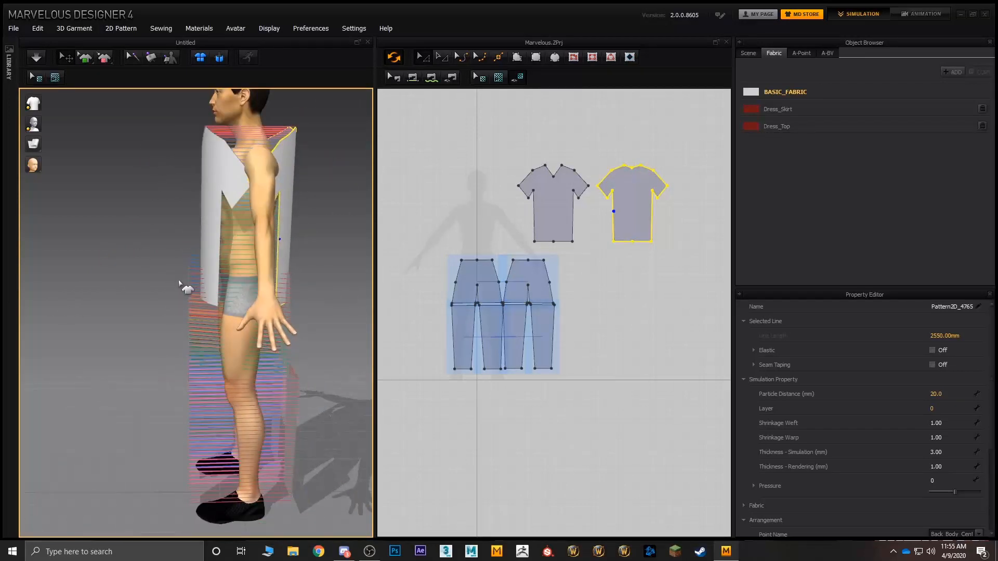
right_click_drag(180, 283, 279, 271)
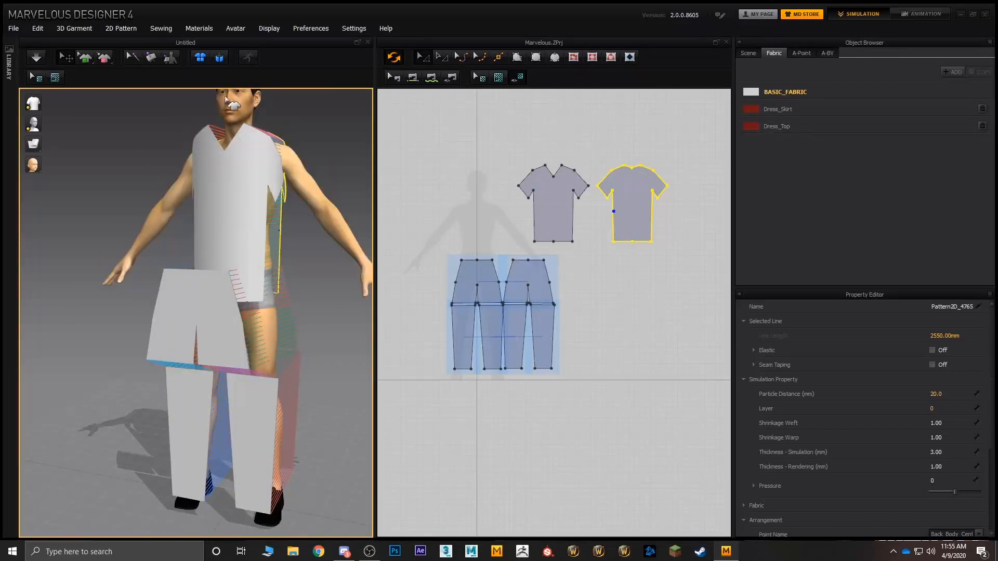
key("ctrl+z")
Step: Examine the draped T-shirt and trousers from the side and front, from the shoulders down to the feet
right_click_drag(289, 226, 218, 231)
scroll(259, 253, "up", 2)
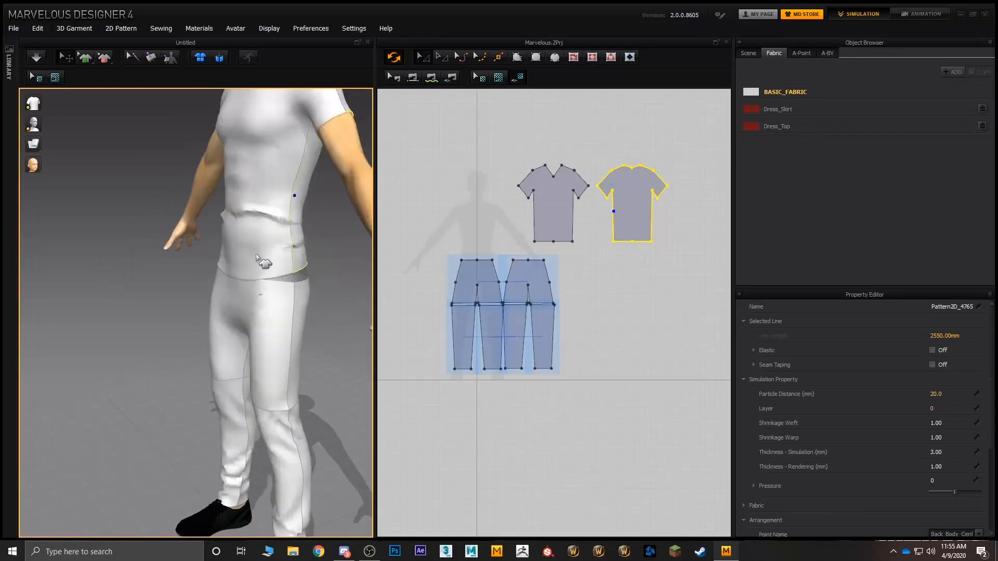
middle_click_drag(264, 246, 196, 189)
right_click_drag(247, 229, 186, 241)
scroll(200, 239, "down", 2)
right_click_drag(181, 202, 219, 202)
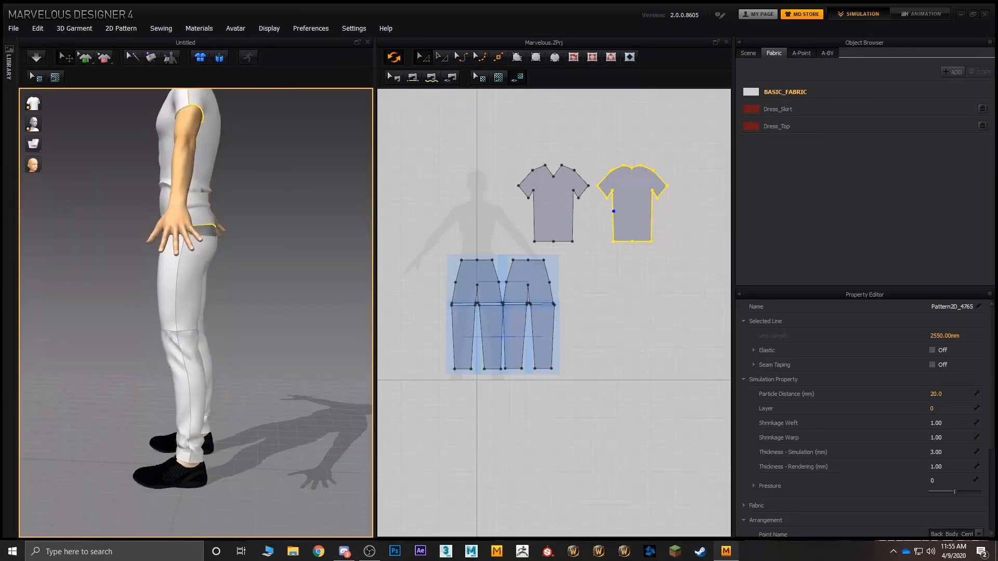
middle_click_drag(244, 312, 299, 385)
right_click_drag(306, 387, 385, 396)
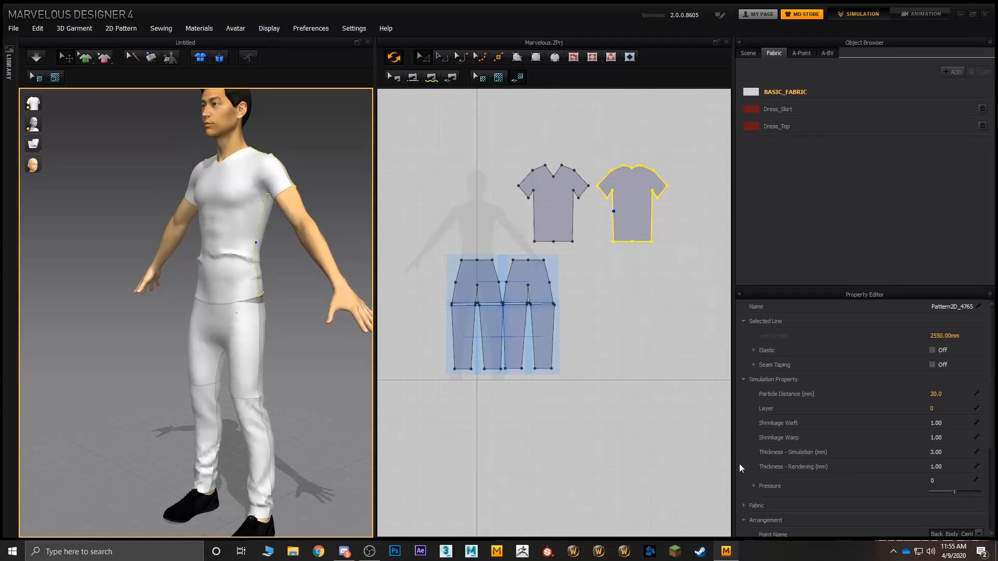
Step: Set the Pressure of both T-shirt pieces to 100 with the simulation running and view the effect on the torso
left_click(566, 214)
left_click(620, 213, "shift")
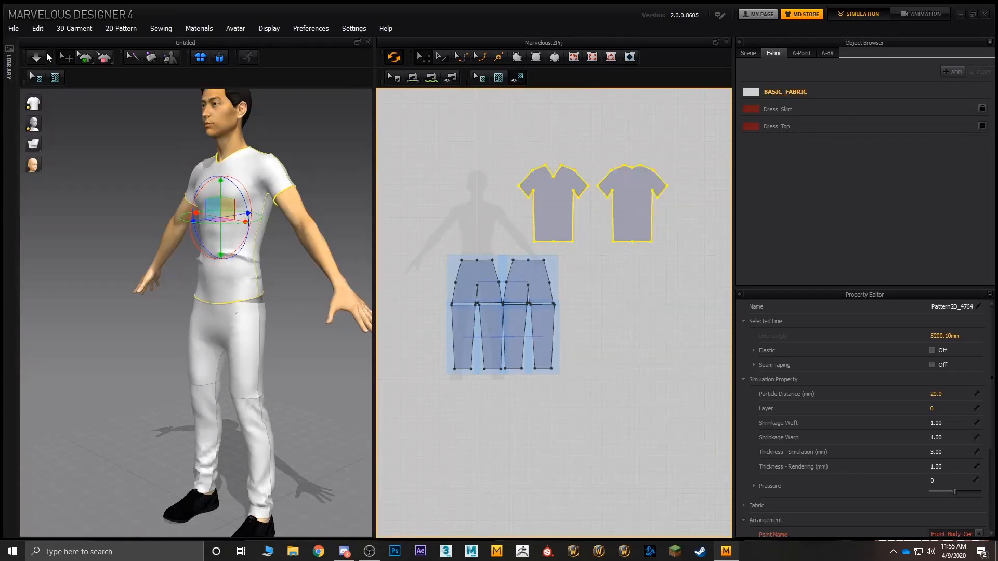
left_click(45, 57)
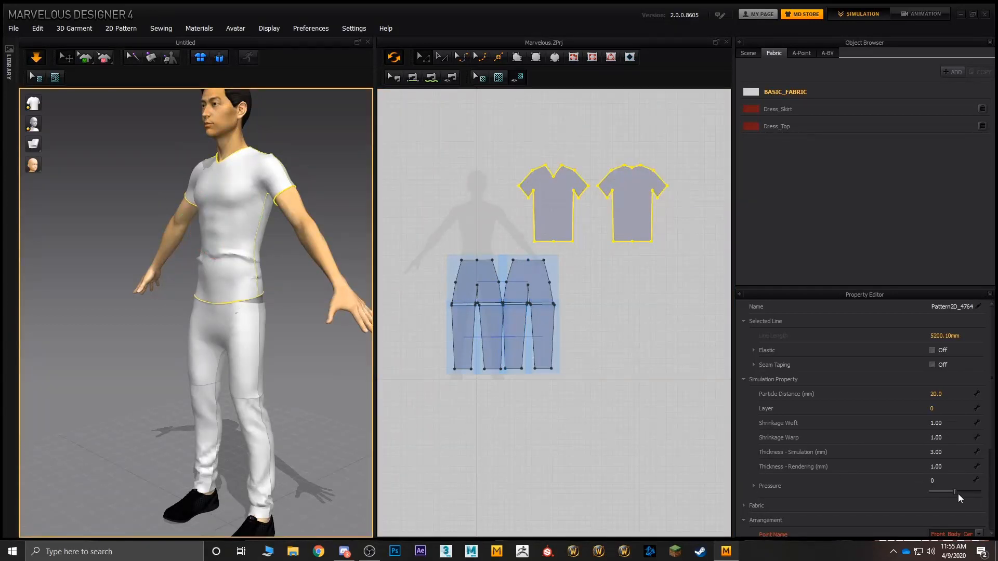
left_click_drag(959, 491, 985, 493)
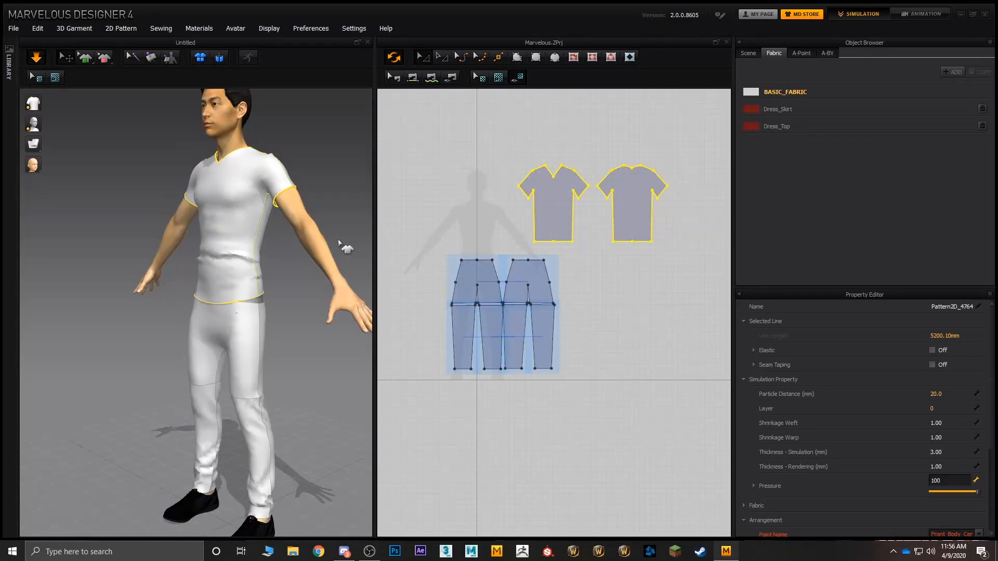
scroll(339, 244, "up", 5)
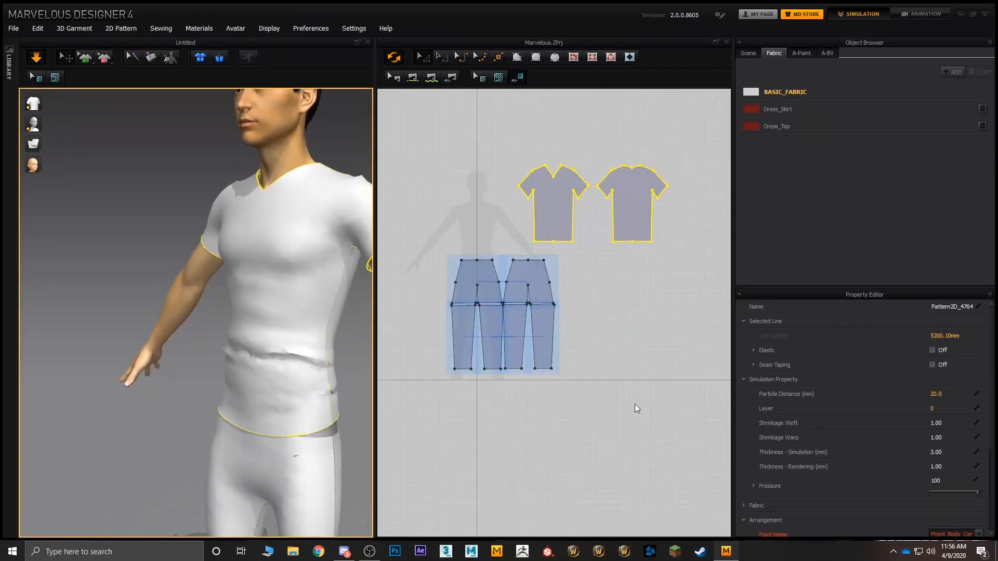
mouse_move(980, 494)
left_mouse_down()
mouse_move(934, 491)
mouse_move(990, 486)
mouse_move(808, 480)
mouse_move(991, 486)
left_mouse_up()
Step: Delete all T-shirt and trouser patterns and clear all avatars from the scene
left_click(621, 362)
scroll(620, 362, "down", 4)
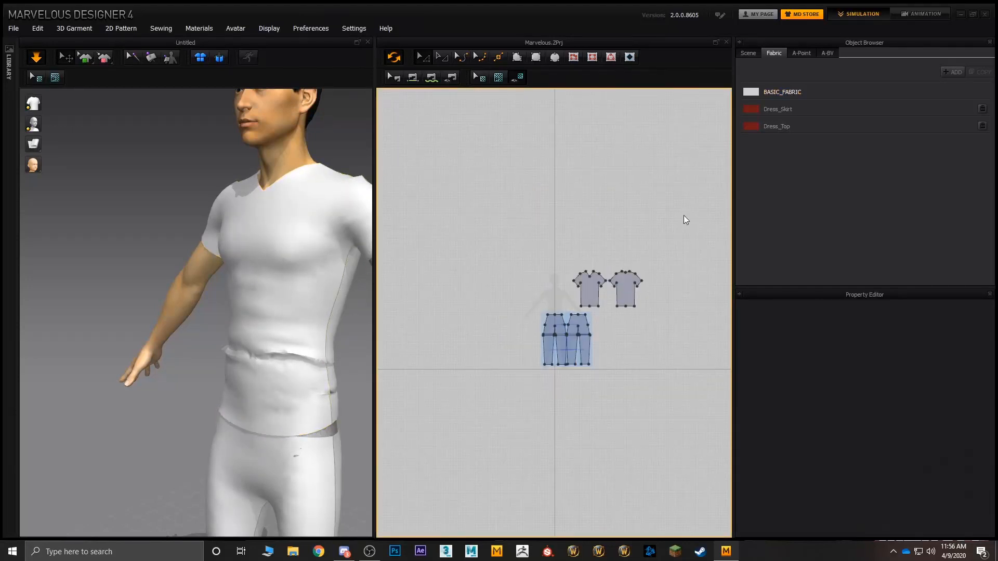
left_click_drag(684, 215, 482, 430)
key("Delete")
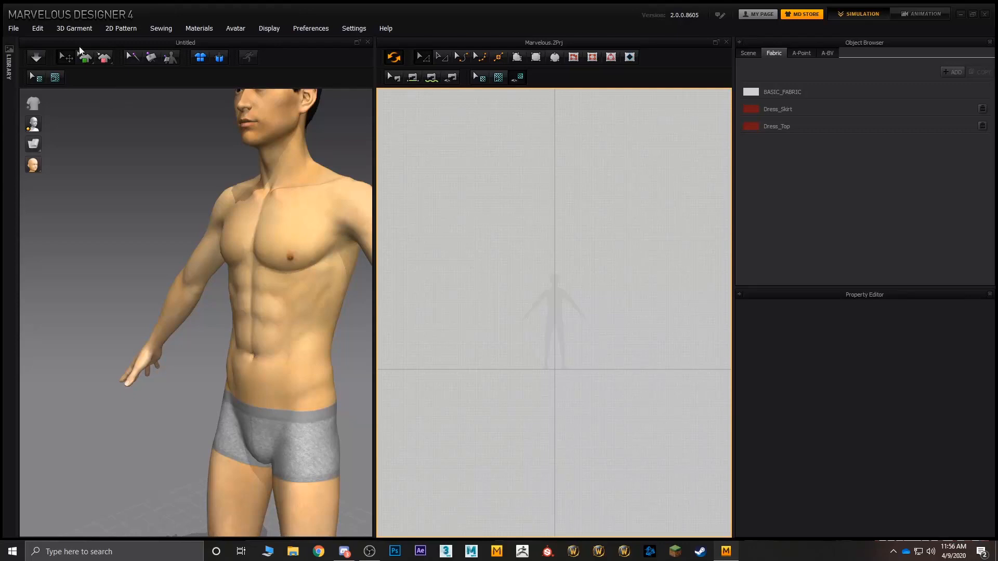
left_click(206, 26)
mouse_move(238, 27)
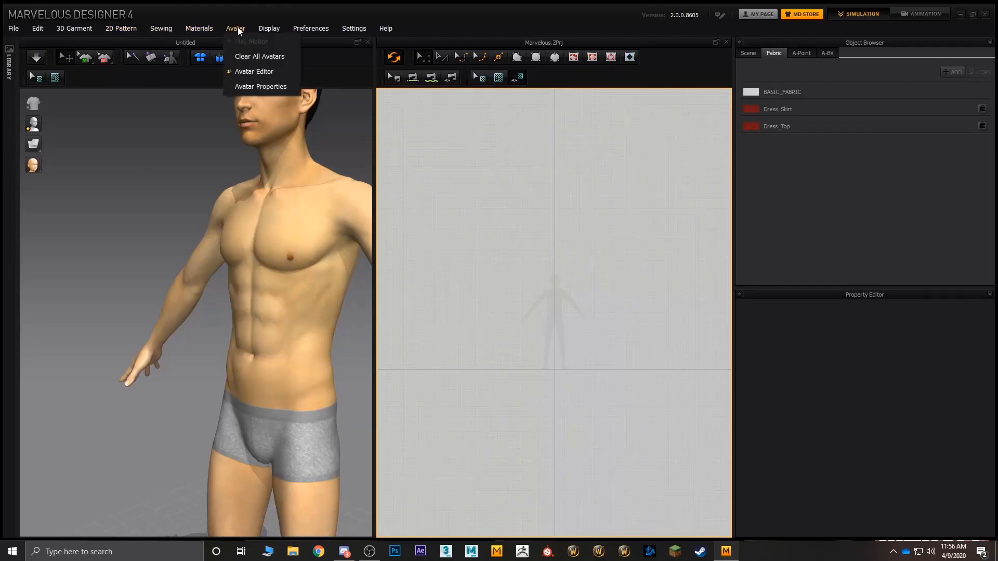
left_click(250, 58)
Step: Create a 500 mm square pattern near the origin of the empty 2D workspace, discarding the first attempt
middle_click_drag(570, 285, 523, 225)
middle_click_drag(476, 290, 495, 299)
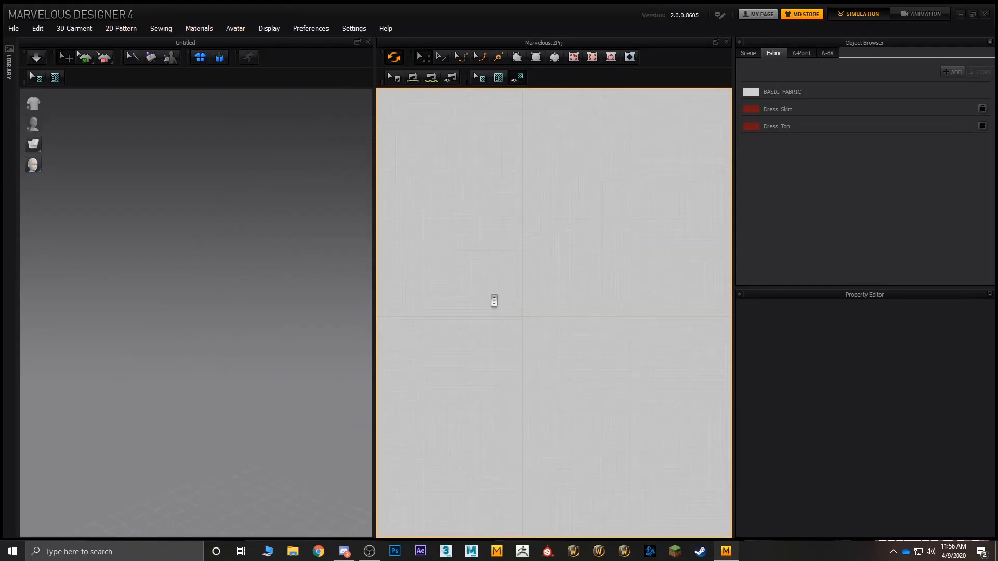
scroll(497, 302, "down", 4)
scroll(496, 304, "up", 4)
middle_click_drag(552, 192, 535, 144)
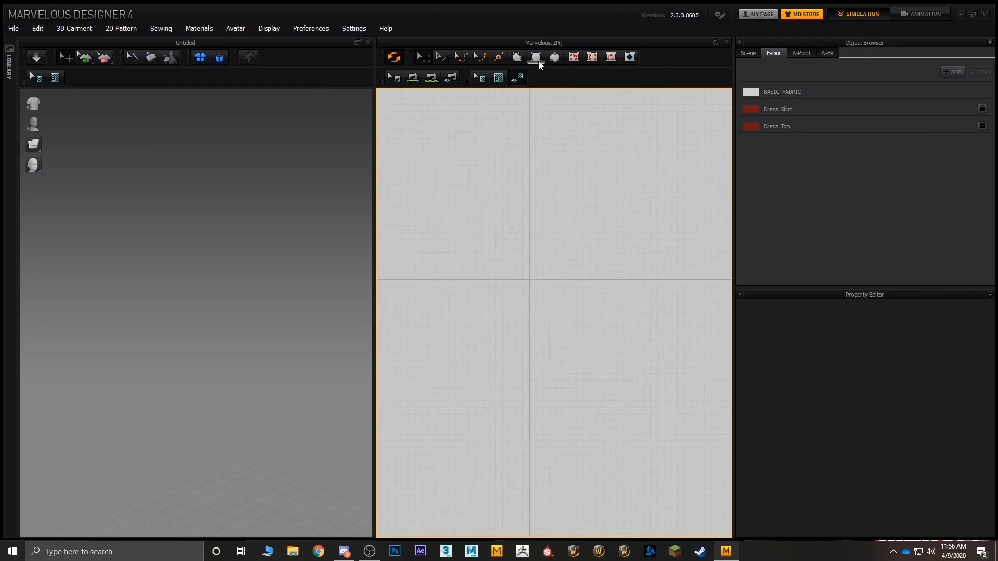
left_click_drag(477, 216, 593, 352)
key("Delete")
left_click(518, 272)
left_click(479, 287)
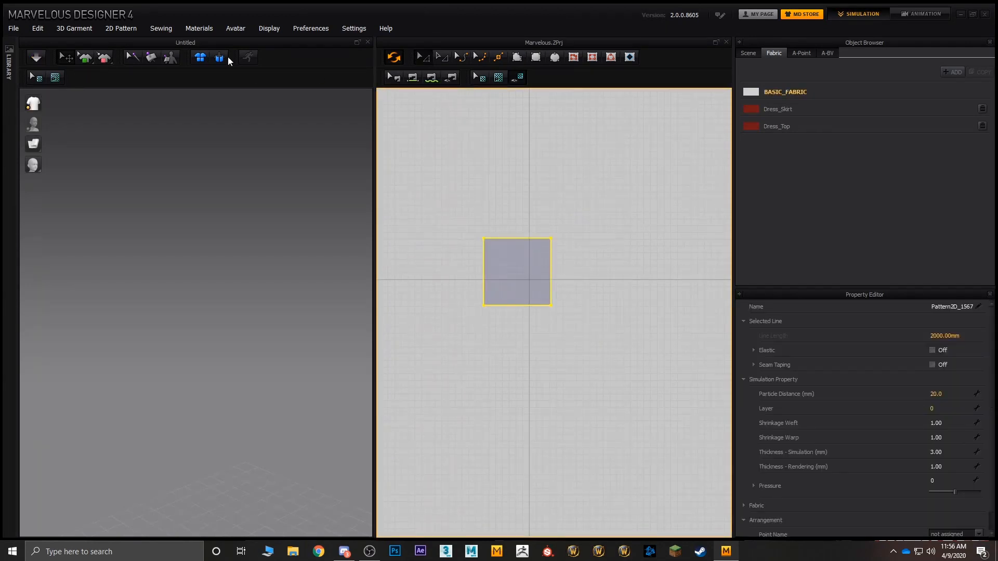
Step: Rotate the square panel to lie horizontally in 3D and raise it above the ground grid
scroll(190, 305, "down", 5)
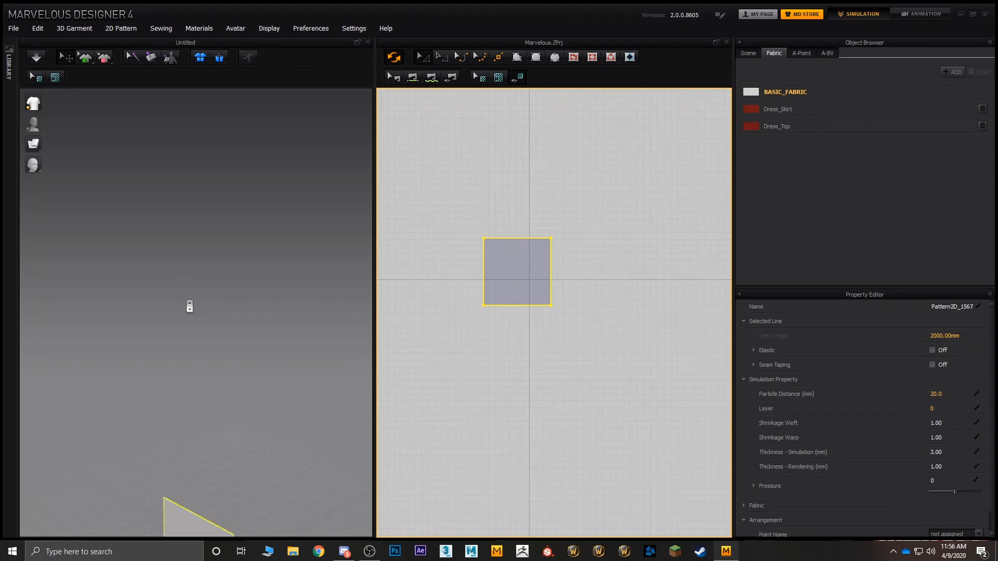
middle_click_drag(201, 331, 214, 255)
left_click(188, 359)
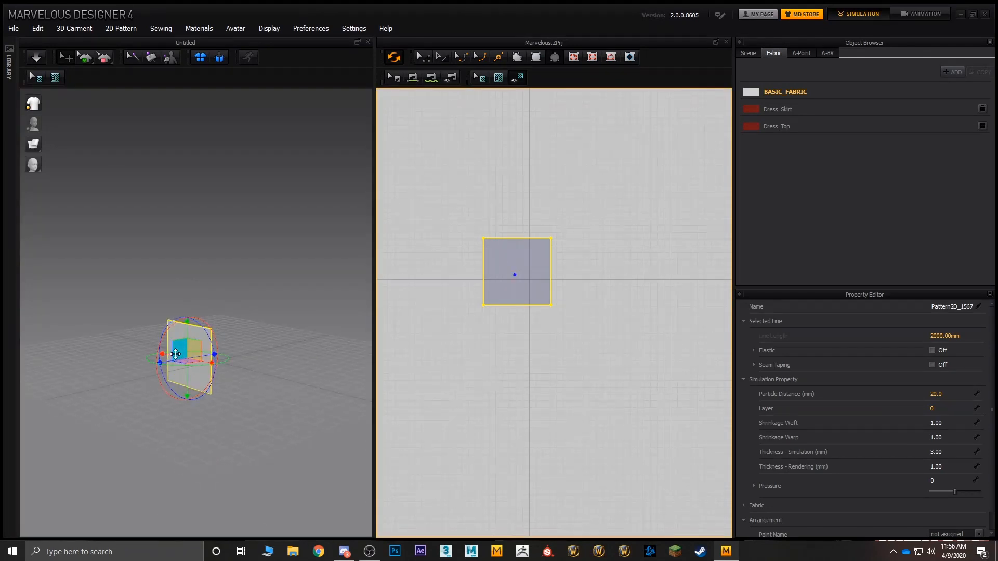
left_click_drag(158, 349, 204, 291)
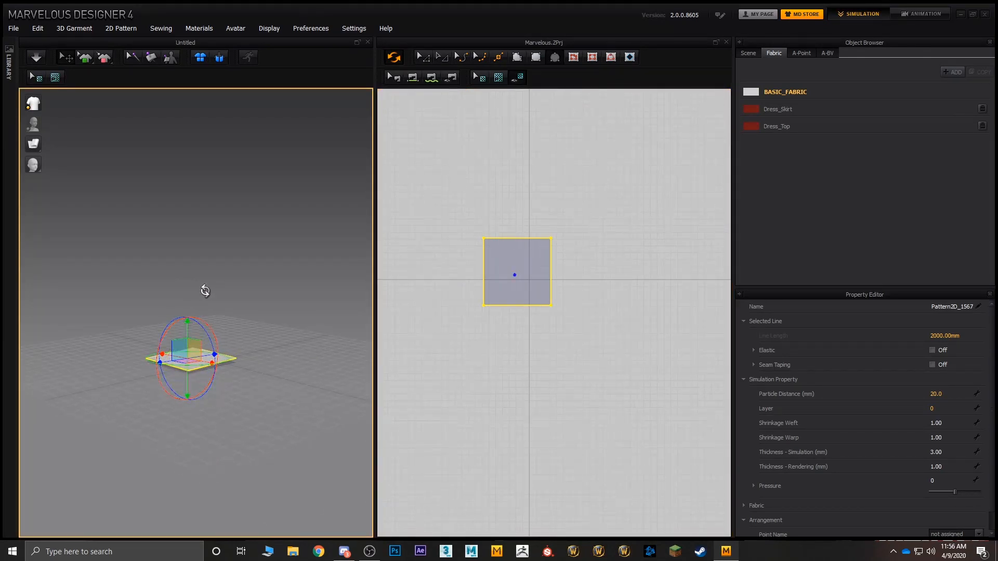
left_click_drag(187, 332, 187, 259)
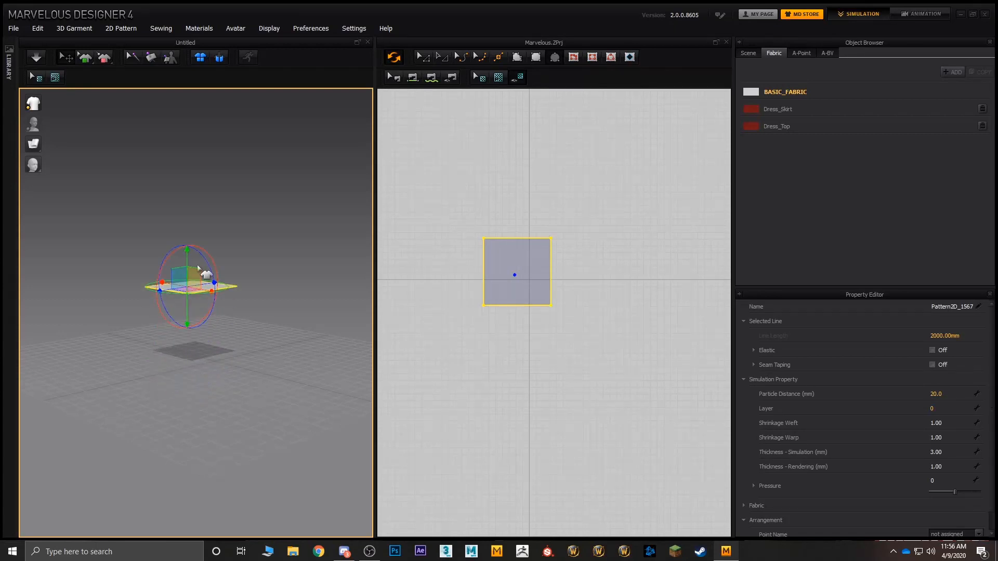
Step: Copy the square pattern and paste the duplicate beside the original, level with it
left_click(536, 263)
key("Escape")
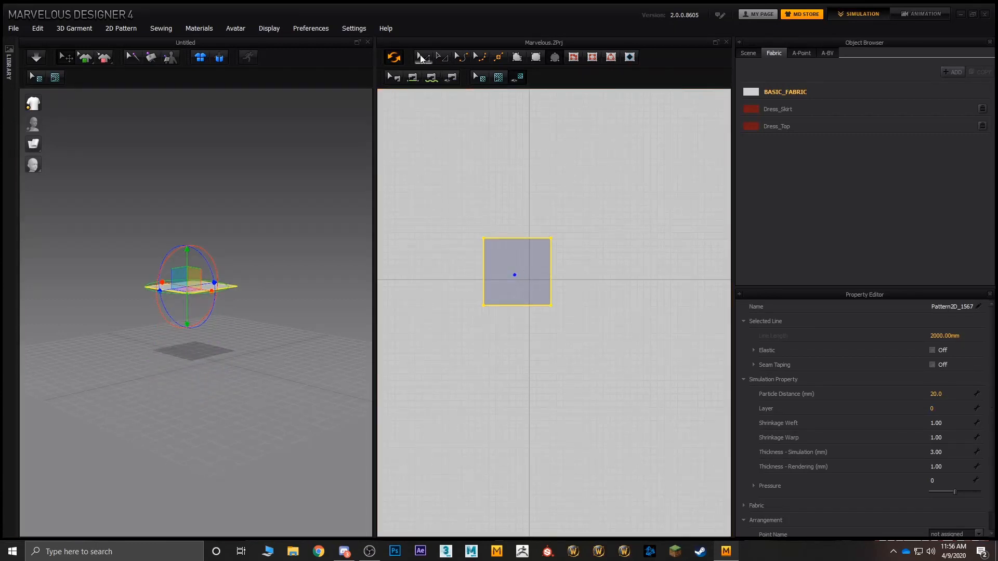
key("a")
key("ctrl+c")
key("ctrl+v")
left_click(632, 281)
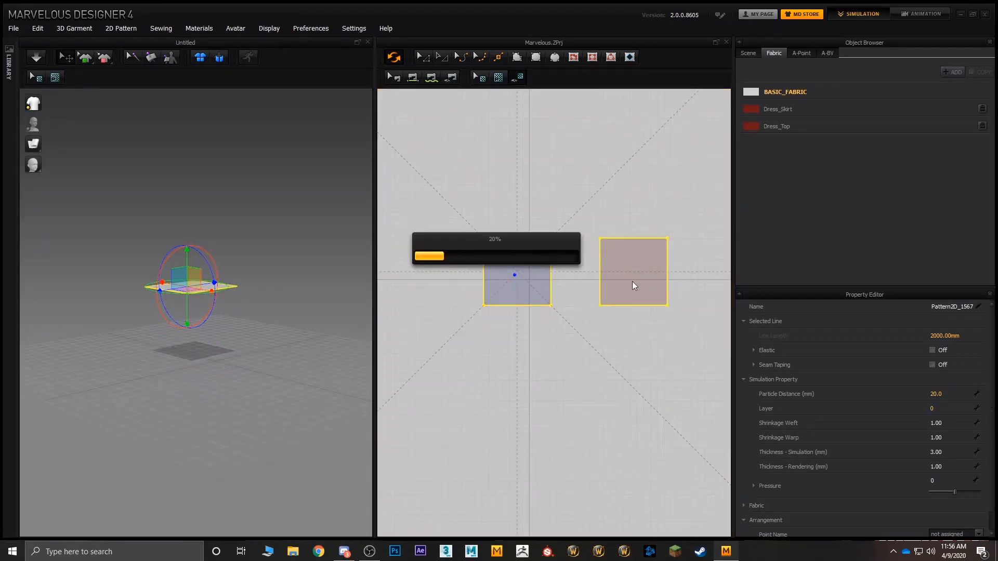
Step: Move the duplicate square in 3D until it lies parallel beneath the original with a gap between them
left_click_drag(292, 265, 229, 396)
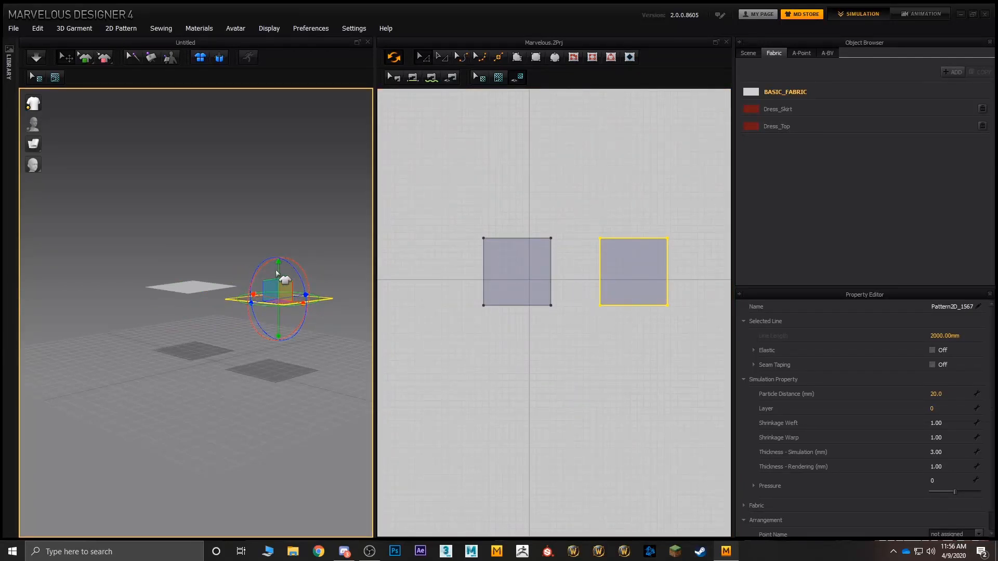
left_click(277, 272)
left_click(280, 295)
left_click(281, 301)
left_click_drag(281, 266, 283, 308)
right_click_drag(289, 309, 217, 393)
left_click_drag(120, 375, 177, 288)
right_click_drag(178, 293, 130, 250)
scroll(228, 288, "up", 1)
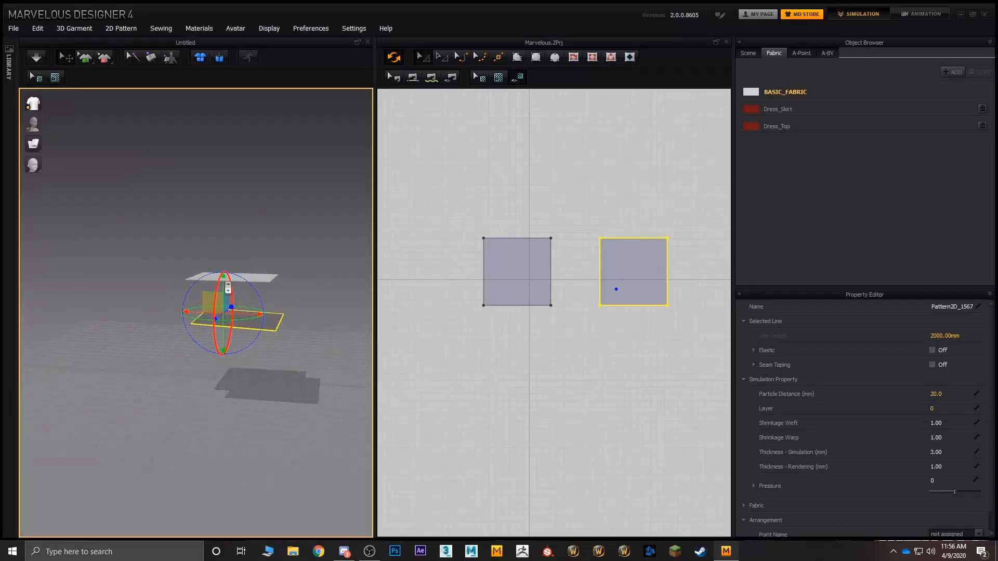
right_click_drag(228, 288, 248, 314)
left_click_drag(259, 312, 246, 306)
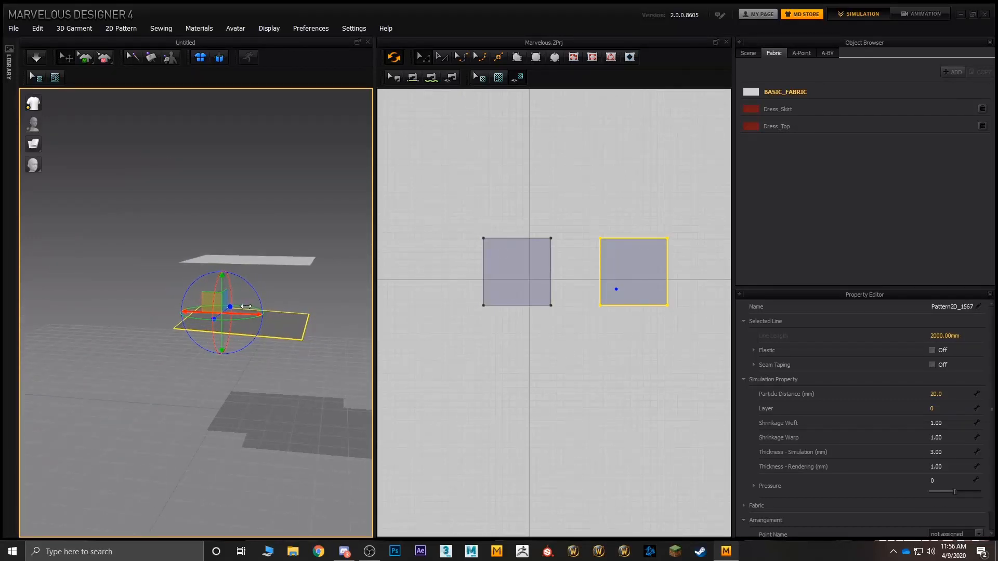
right_click_drag(343, 228, 329, 262)
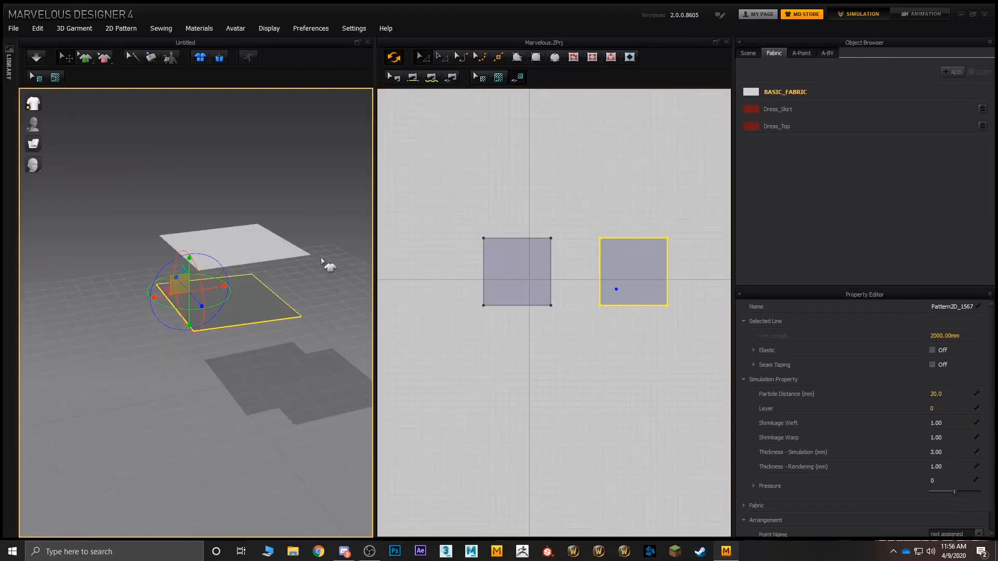
Step: Sew the upper edge of the original square pattern to the upper edge of its duplicate
left_click(279, 255)
left_click(254, 314, "shift")
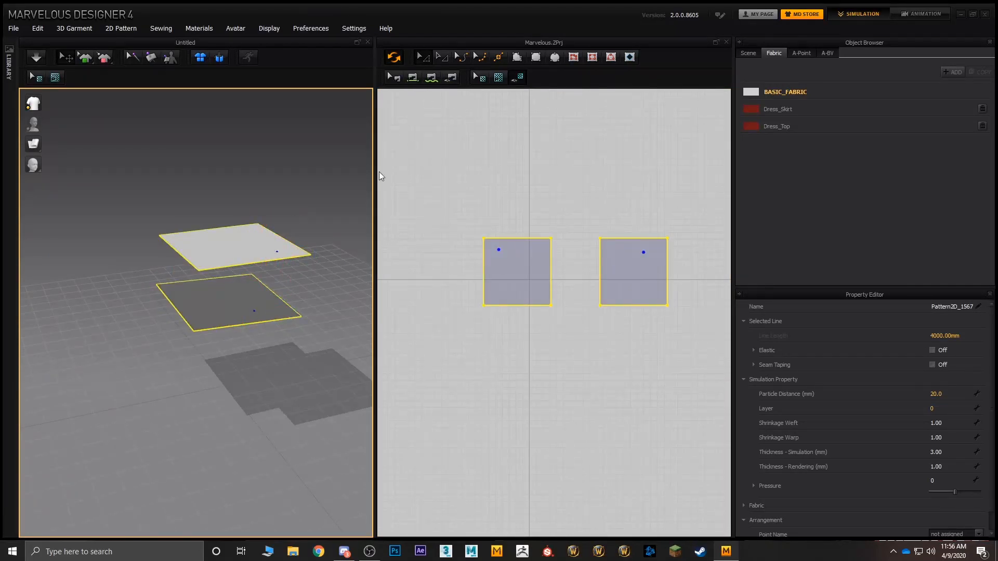
left_click(256, 260)
left_click(268, 316, "shift")
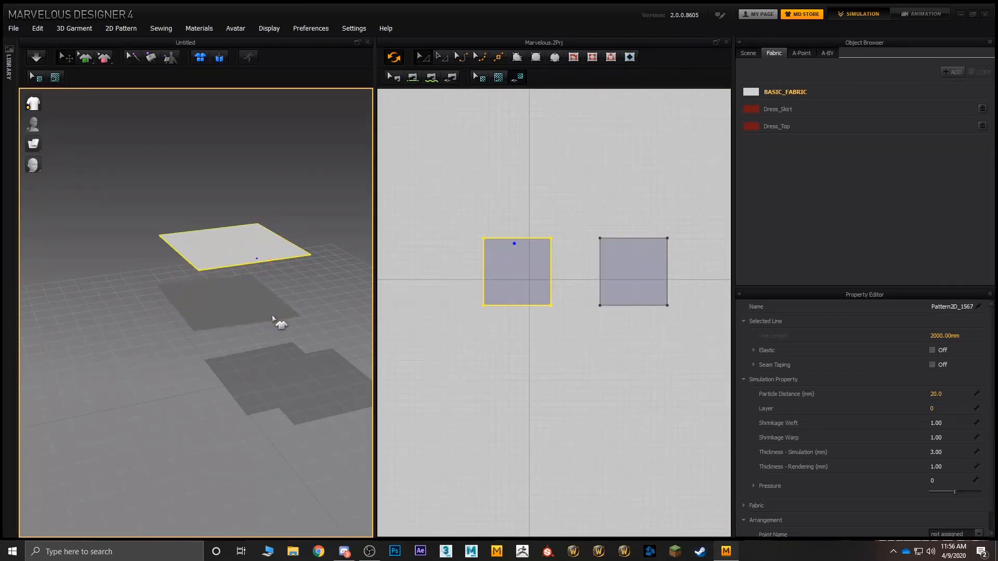
left_click(273, 318, "shift")
left_click(420, 101)
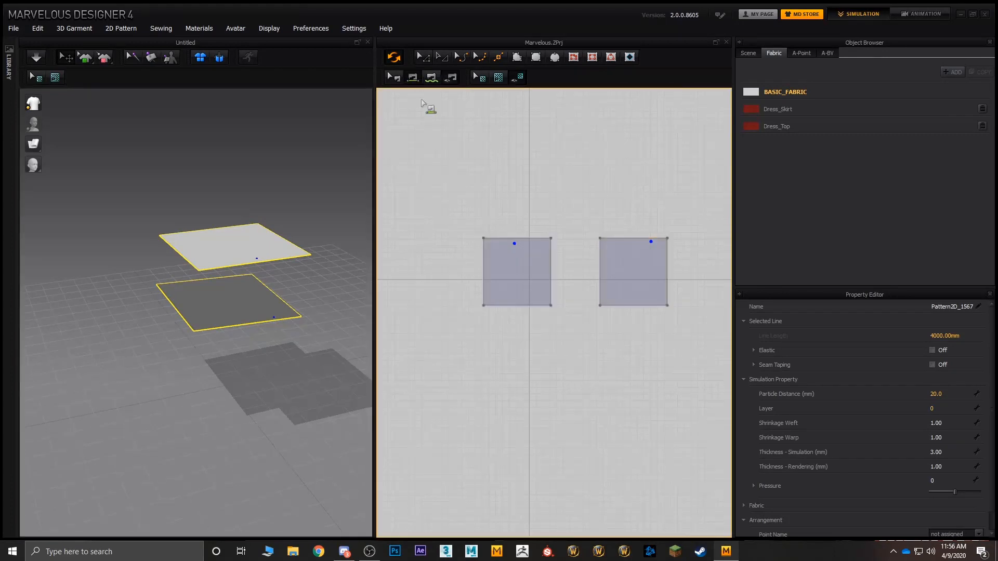
left_click(518, 237)
left_click(643, 238)
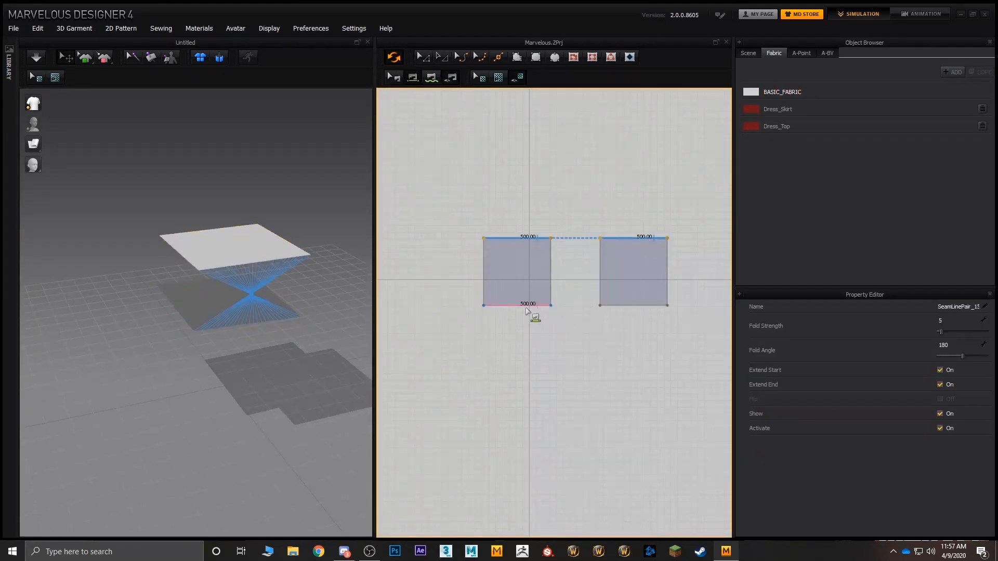
Step: Reverse the sewing direction of the seam joining the two squares' upper edges
key("ctrl+b")
key("ctrl+v")
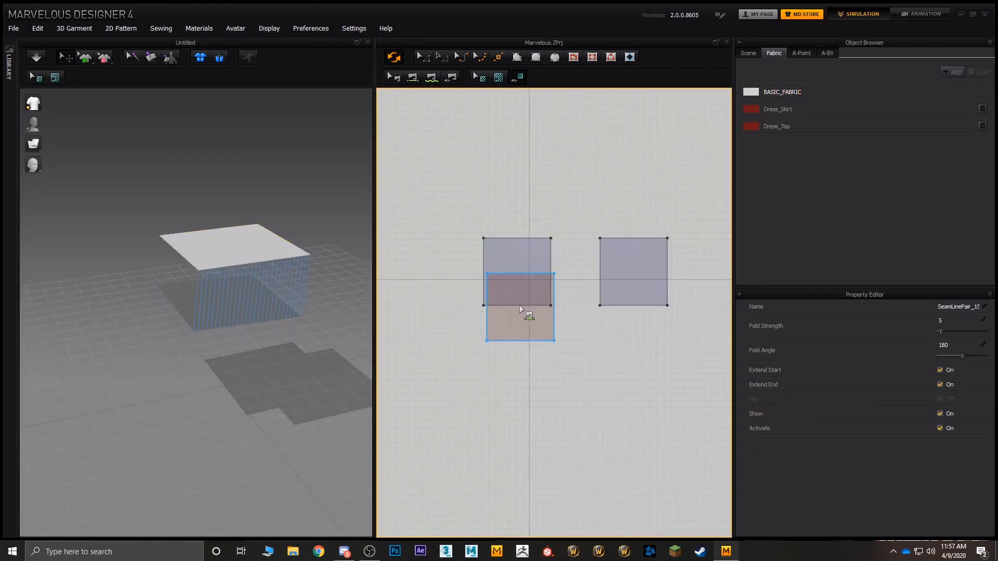
key("Escape")
Step: Sew the lower, outer side and facing inner side edges of the original square to those of its duplicate
left_click(525, 305)
left_click(622, 305)
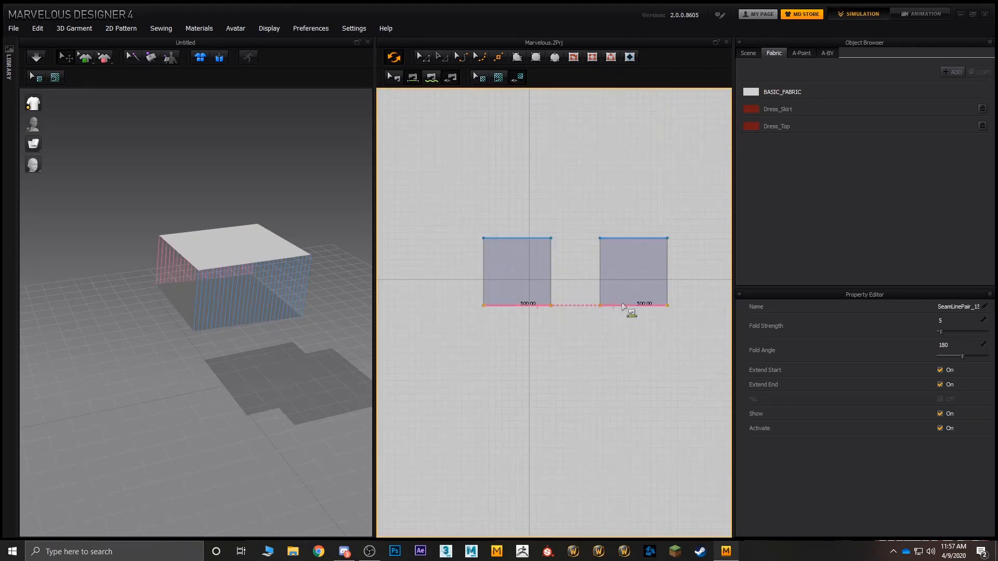
left_click(667, 274)
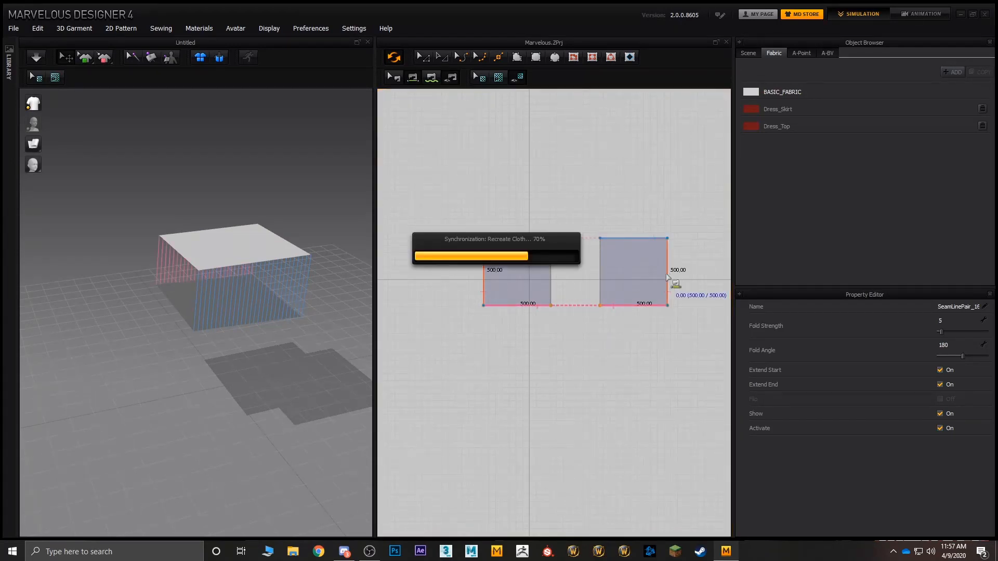
left_click(552, 278)
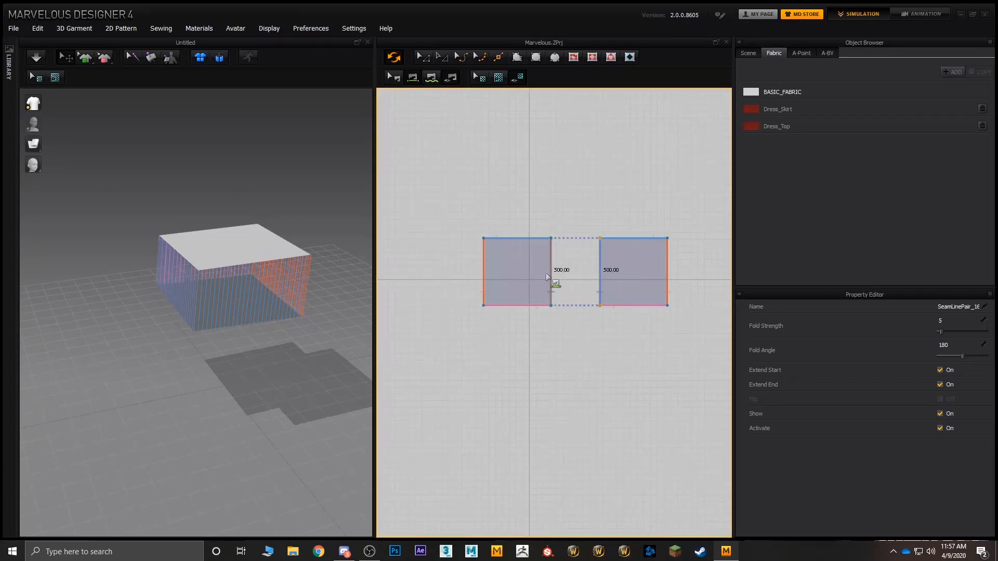
left_click(421, 57)
left_click(492, 244)
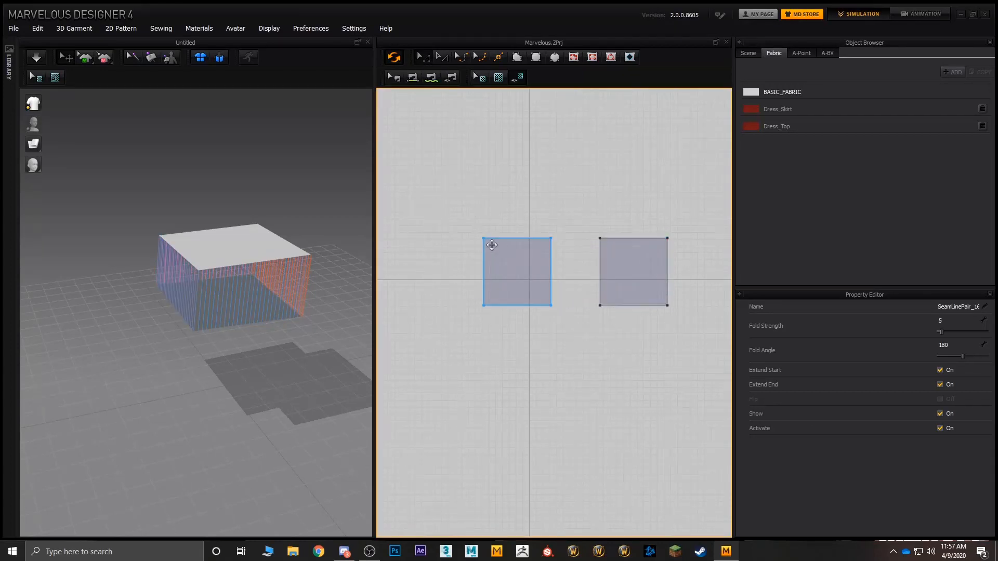
right_click(551, 271)
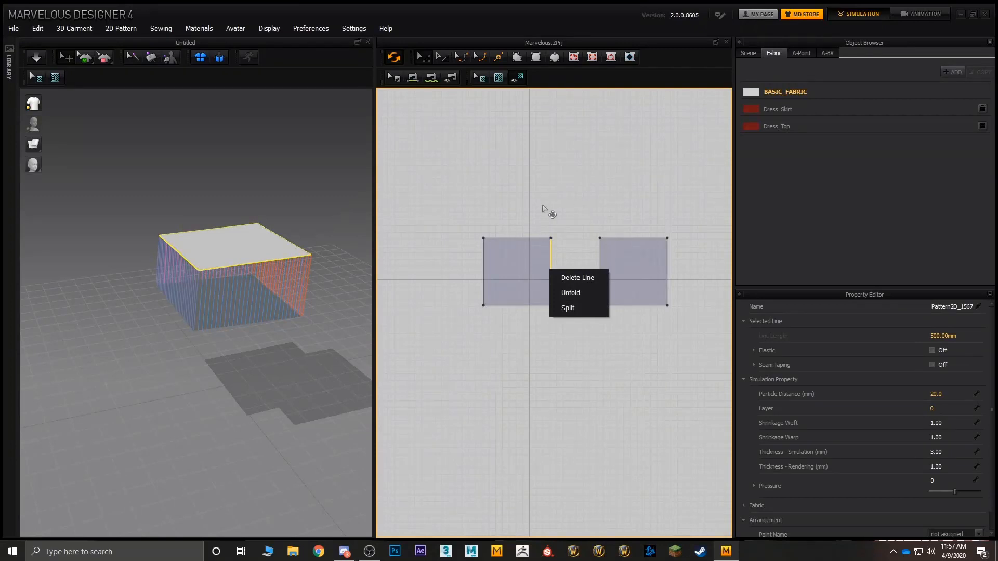
right_click(547, 271)
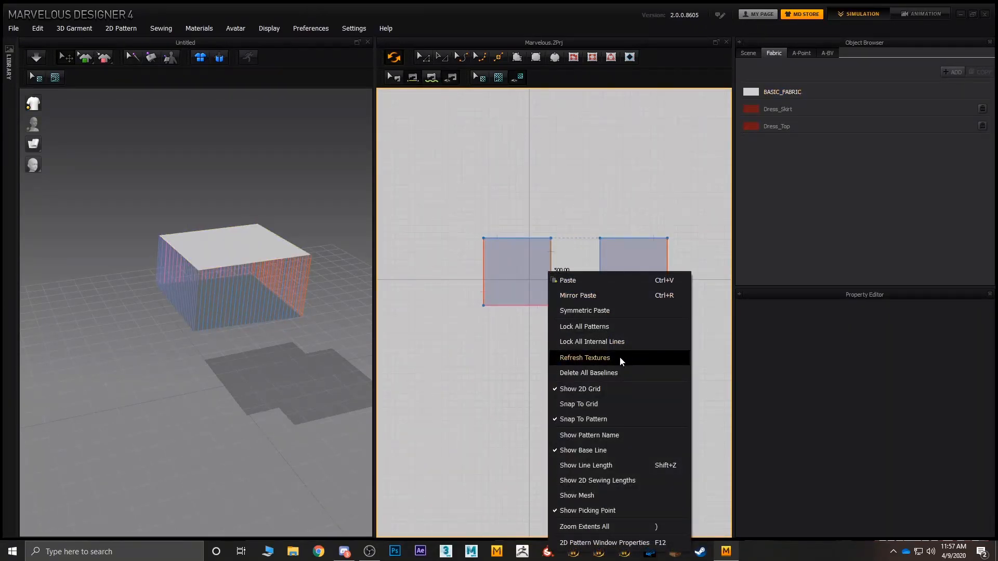
left_click(545, 281)
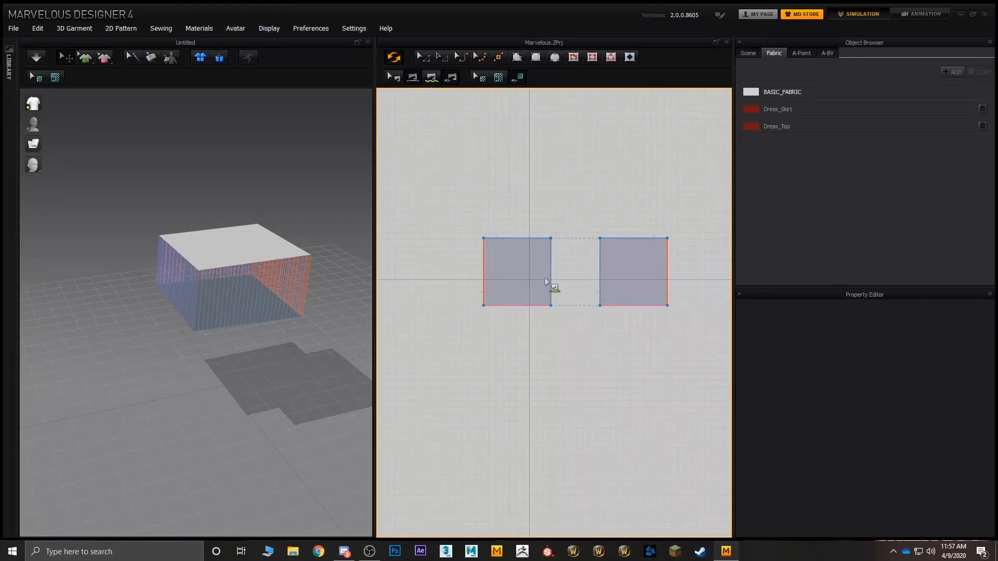
right_click(552, 275)
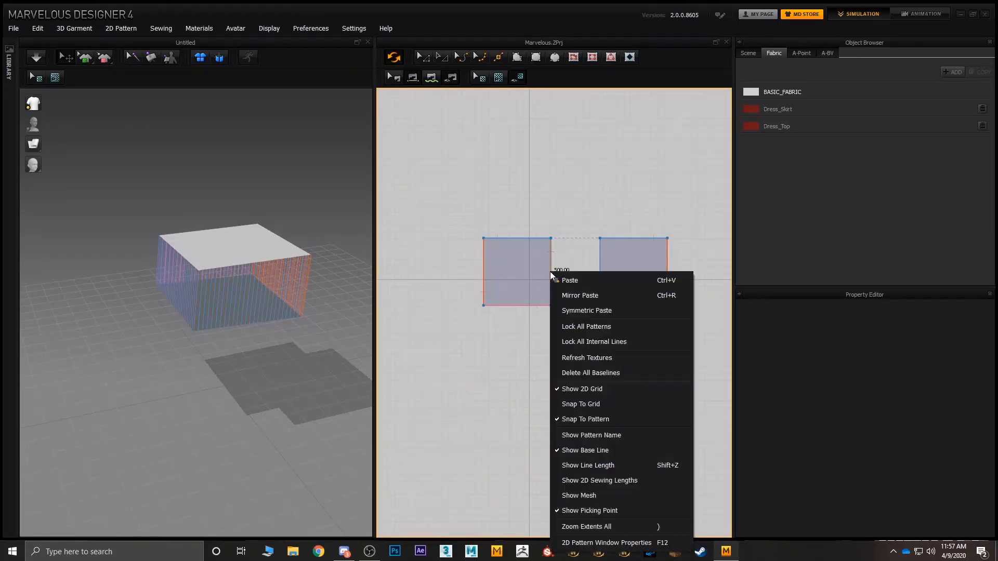
left_click(551, 268)
left_click(552, 266)
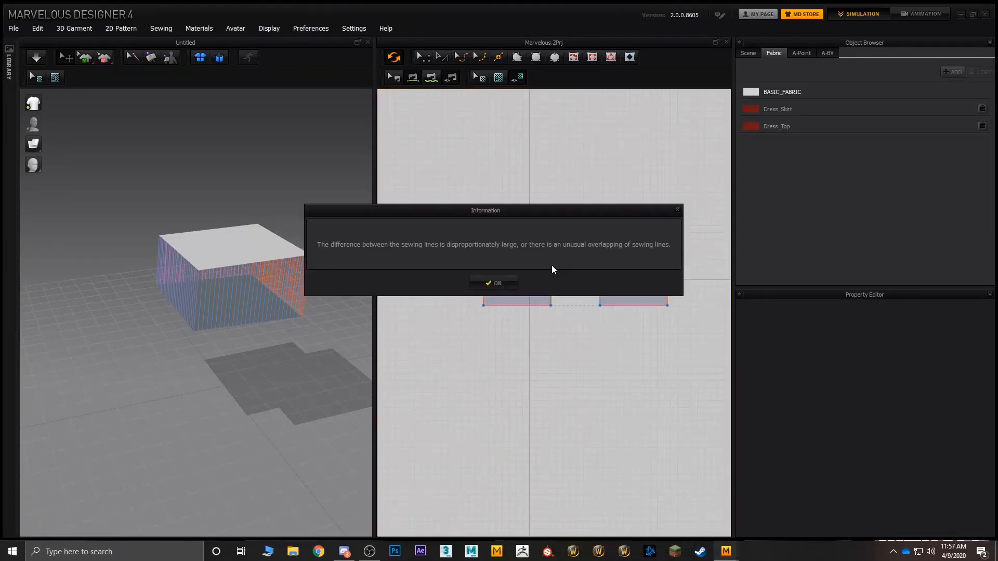
left_click(510, 284)
right_click(551, 275)
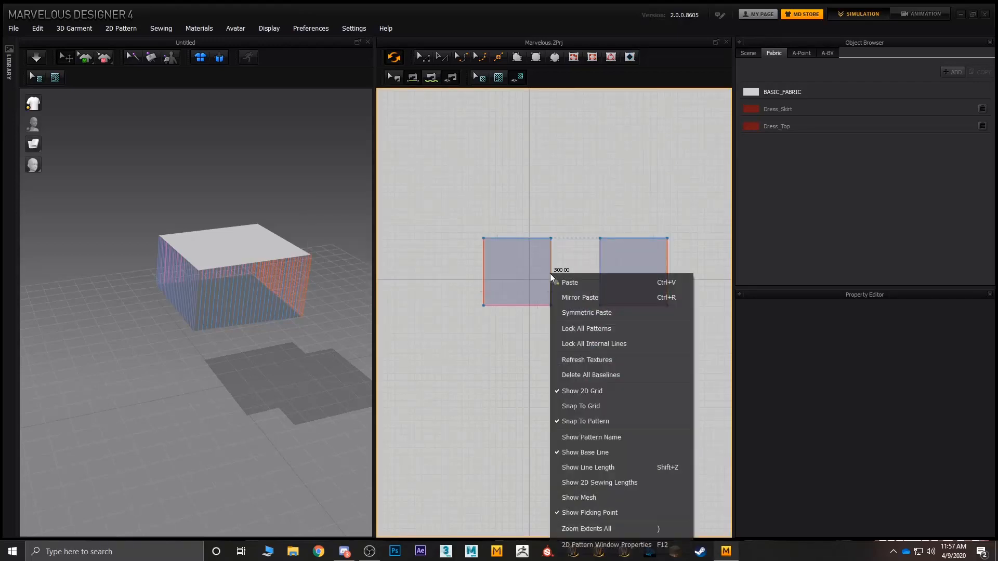
Step: Select the seam between the squares' facing inner edges with Edit Sewing and check its options
left_click(398, 78)
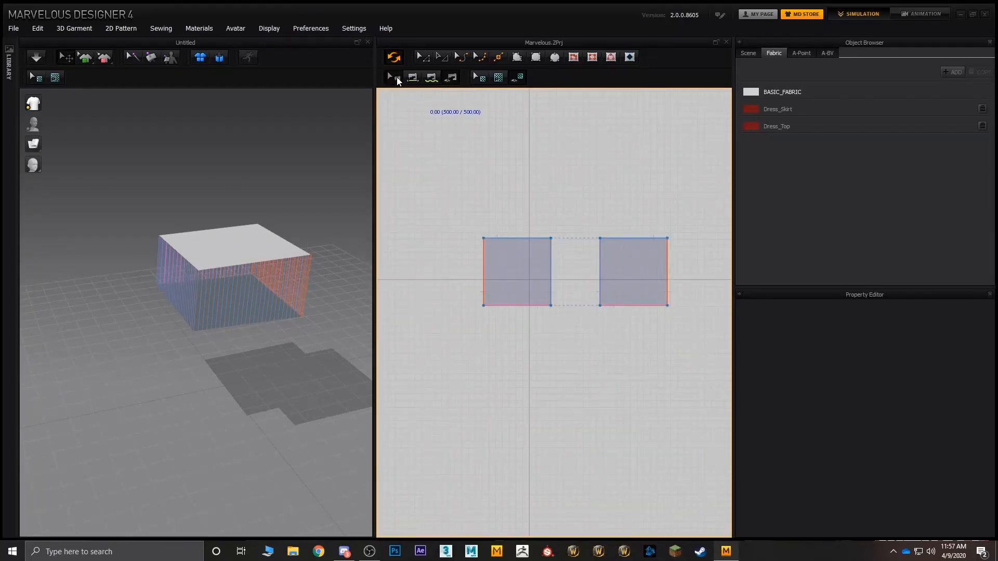
right_click(552, 269)
left_click(574, 272)
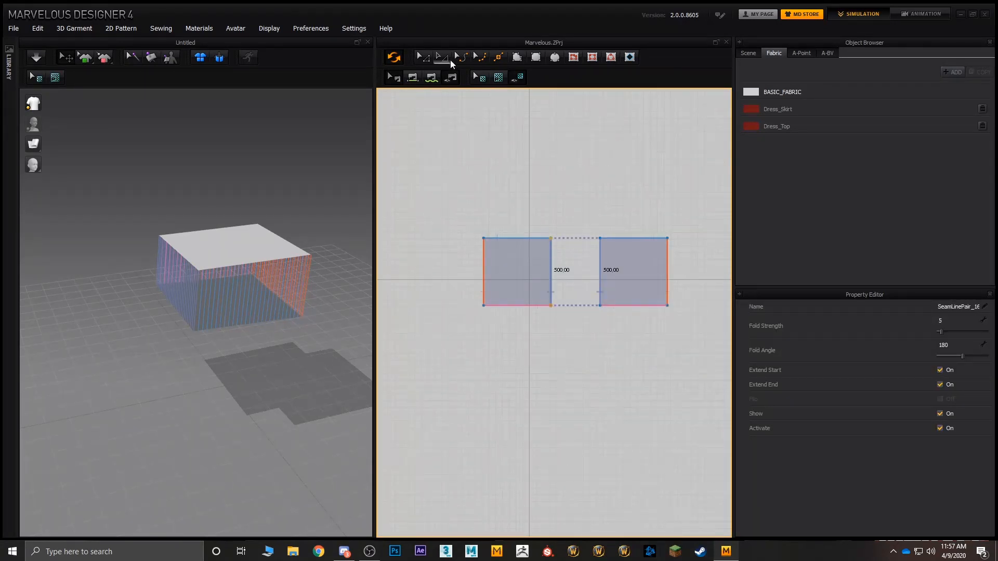
Step: Simulate the sewn squares until they drop to the ground, and undo the drape
left_click(419, 60)
middle_click_drag(291, 182, 284, 165)
left_click(35, 61)
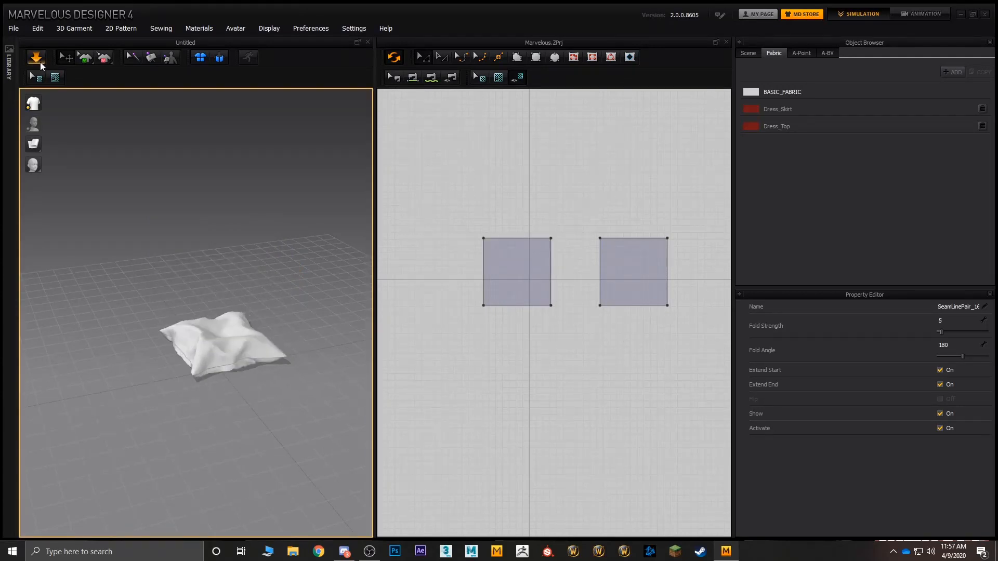
key("ctrl+z")
Step: Run the simulation briefly to close the sewn squares into a floating pillow, and inspect its sides
left_click(37, 59)
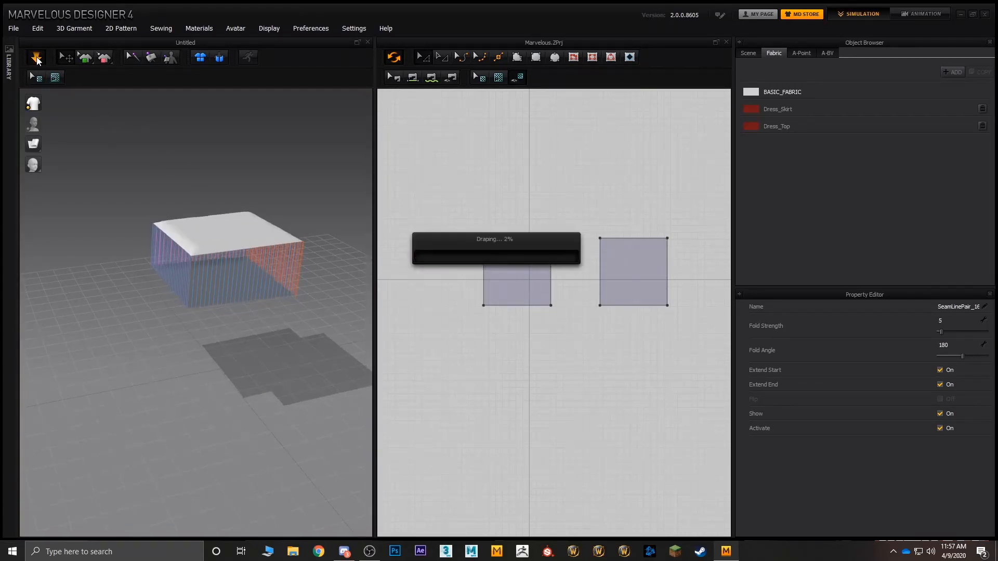
right_click_drag(240, 233, 312, 239)
scroll(198, 249, "down", 2)
scroll(198, 248, "up", 4)
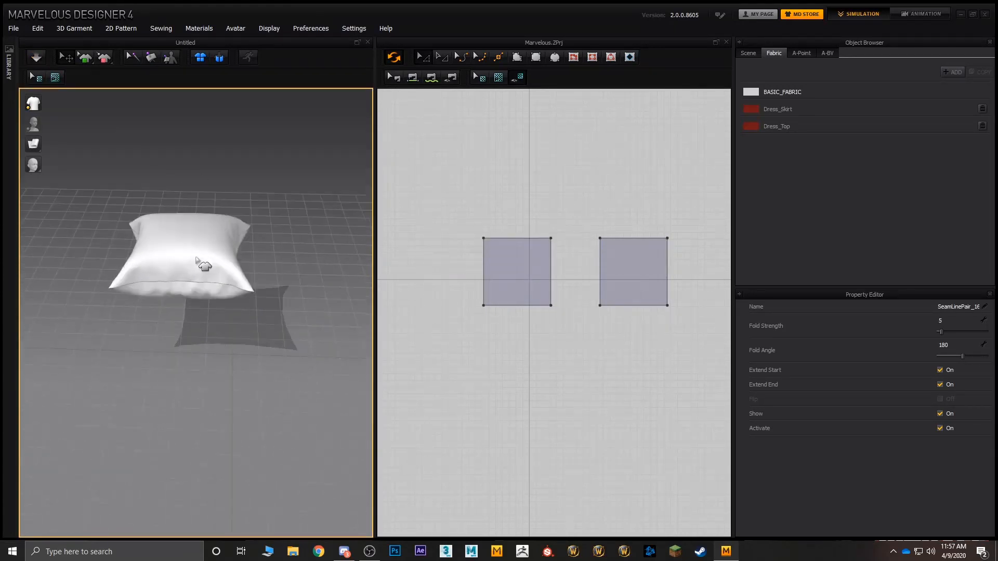
right_click_drag(201, 265, 276, 208)
middle_click_drag(276, 207, 314, 177)
Step: Resume the simulation to drop the pillow onto the ground
left_click(35, 55)
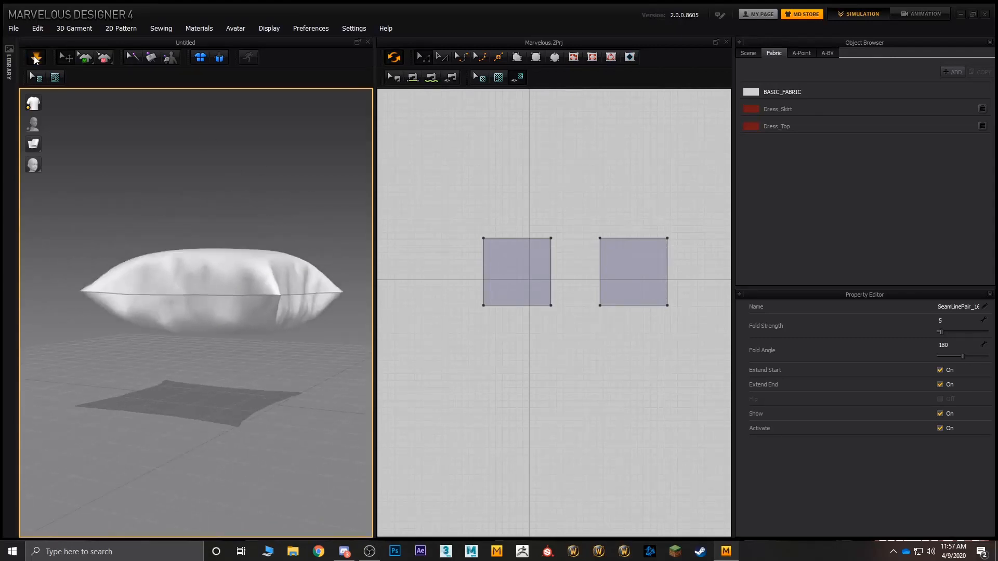
right_click_drag(229, 255, 269, 305)
scroll(299, 263, "up", 4)
middle_click_drag(269, 306, 266, 259)
Step: Select both square patterns and set their Pressure to 15 to inflate the simulated pillow
left_click(420, 58)
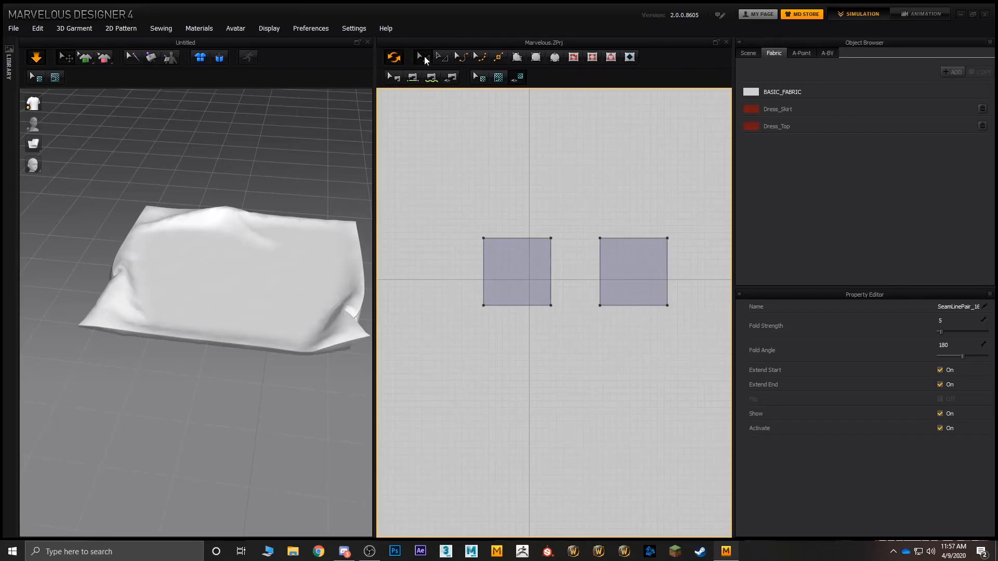
left_click(517, 265)
left_click(622, 271, "shift")
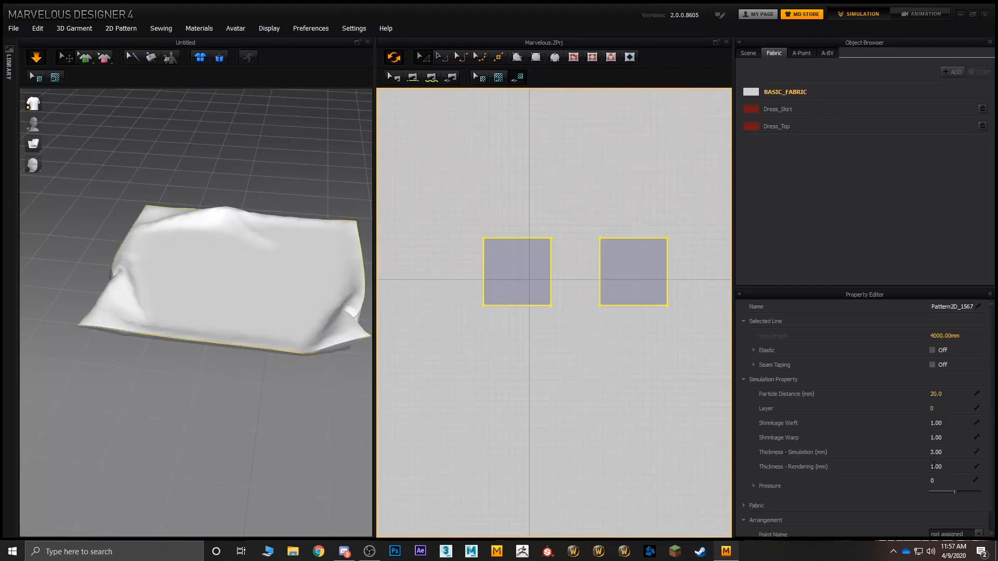
left_click_drag(951, 489, 956, 492)
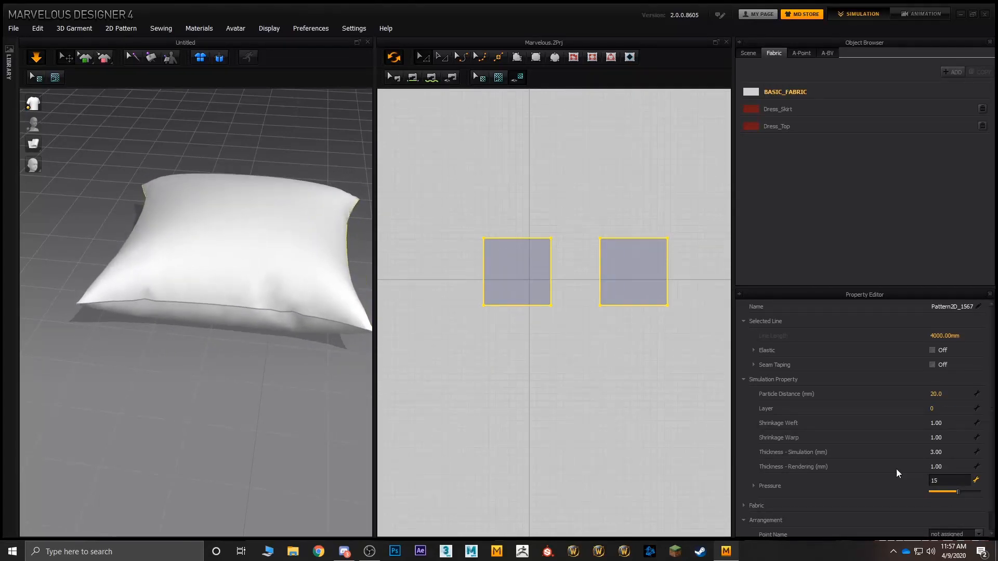
right_click_drag(317, 376, 262, 325)
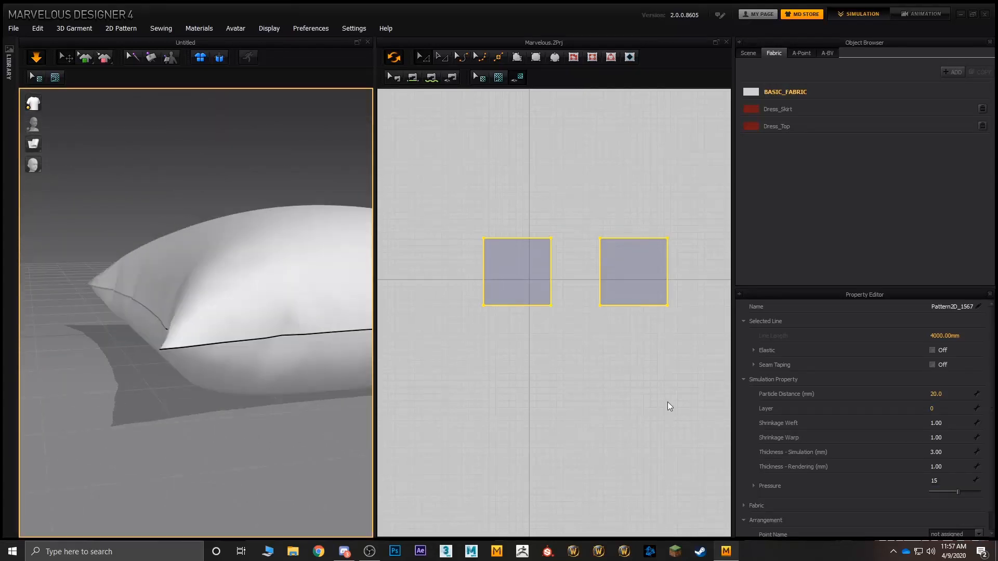
Step: Lower the Pressure of both squares in stages to 14, 13 and 10
left_click(944, 482)
type("14")
key("Return")
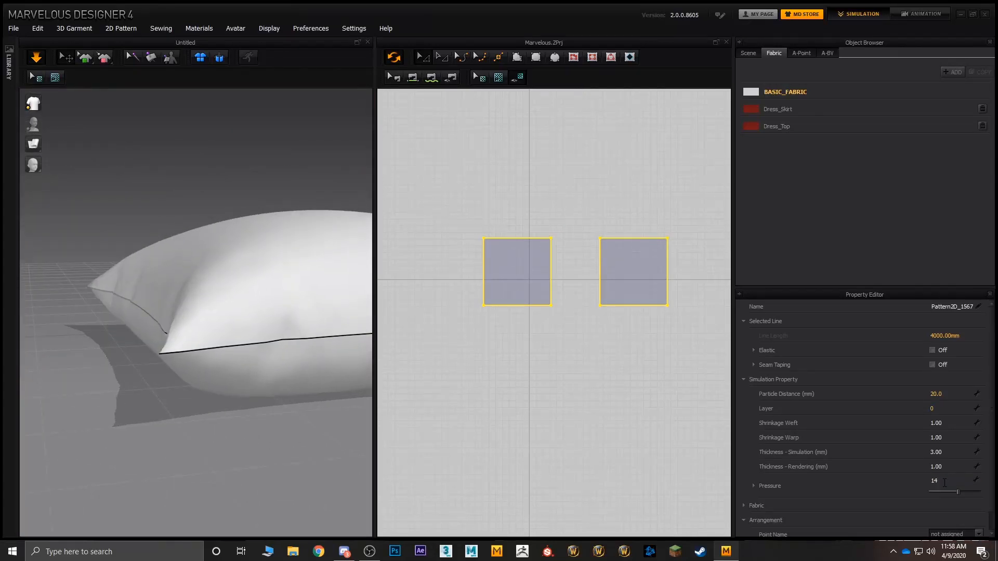
left_click(944, 483)
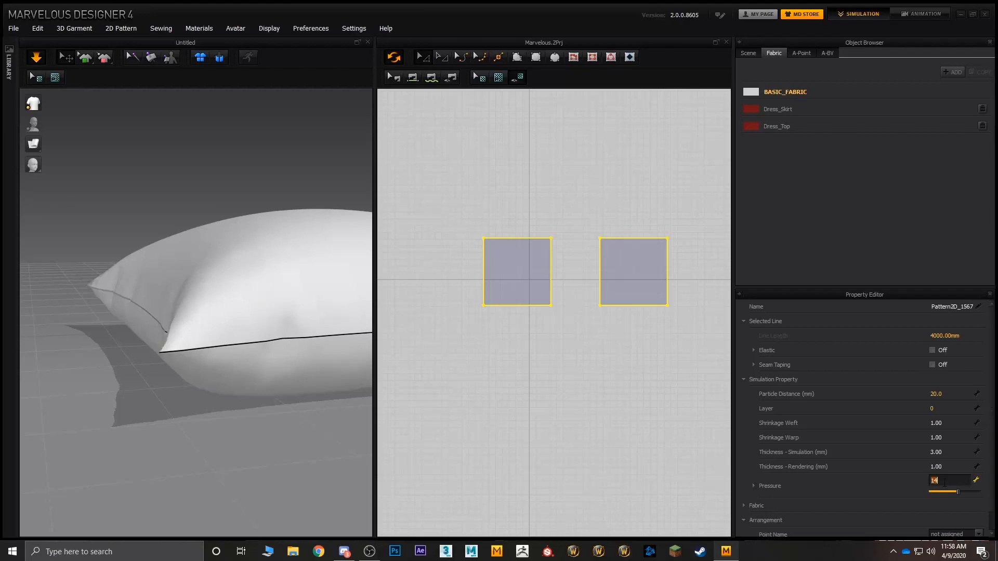
type("13")
key("Return")
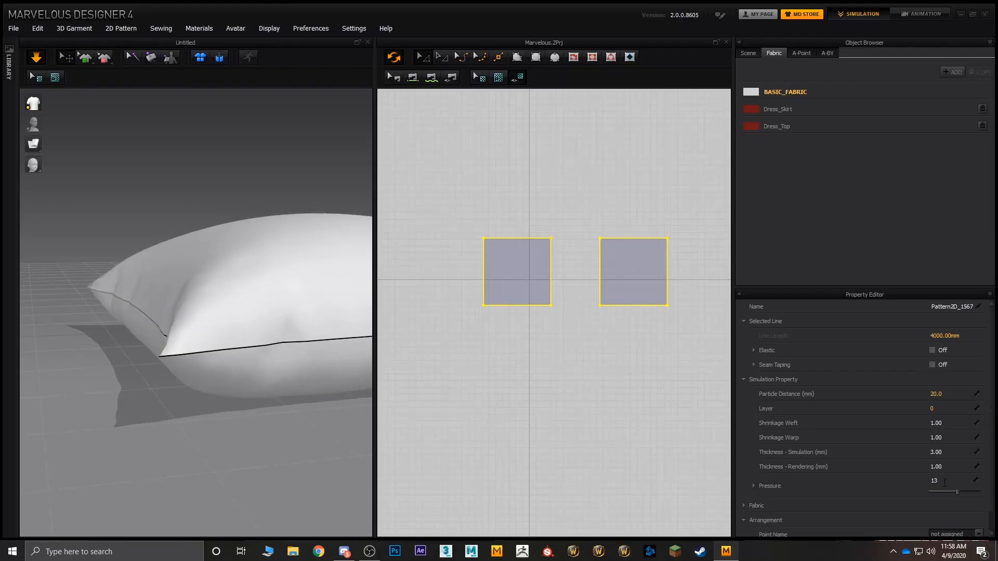
left_click(945, 482)
type("10")
key("Return")
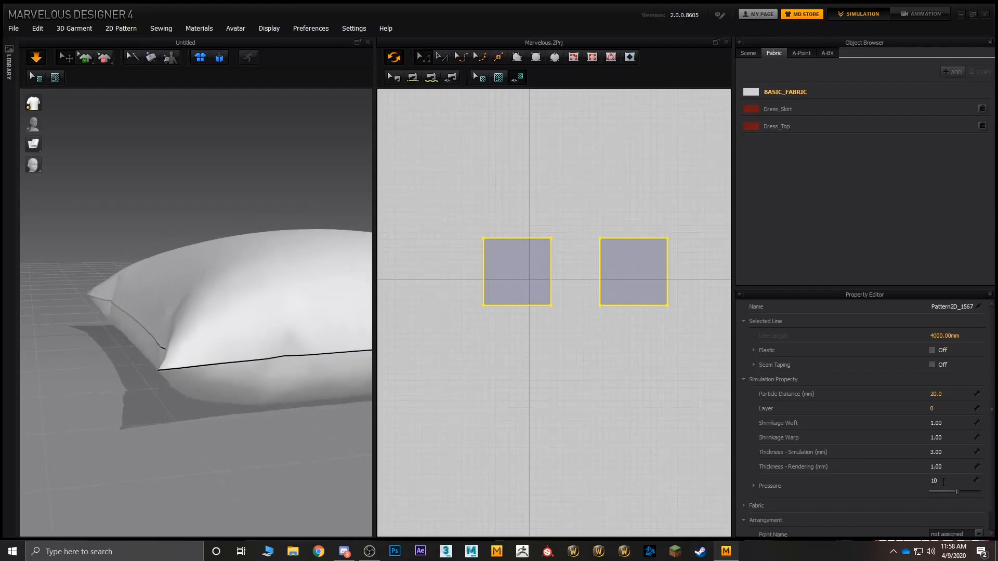
Step: Examine the inflated pillow's corners, seams and overall shape from several angles
scroll(272, 345, "down", 3)
right_click_drag(272, 345, 170, 348)
left_click_drag(192, 354, 178, 405)
right_click_drag(178, 406, 253, 321)
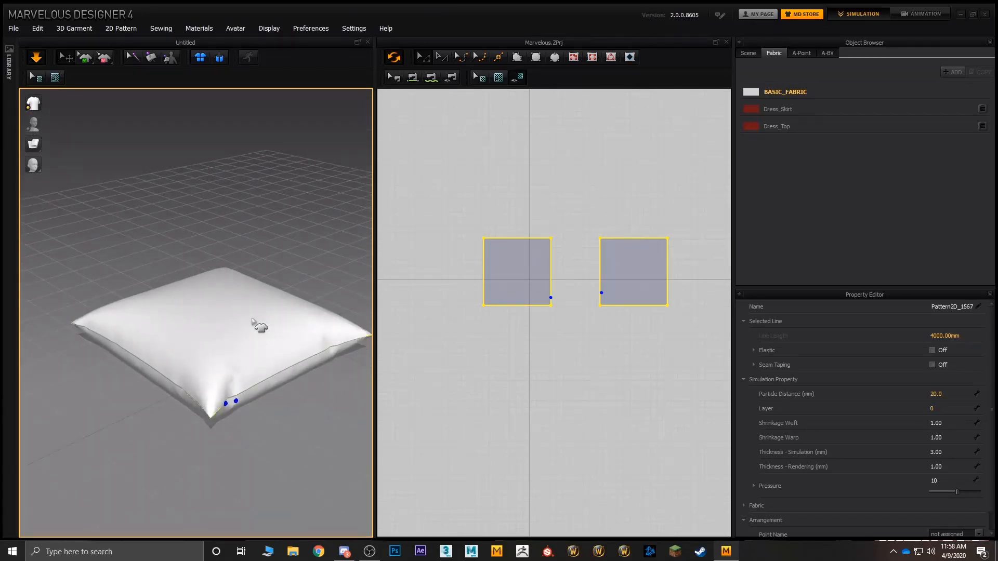
right_click_drag(201, 224, 210, 310)
middle_click_drag(211, 311, 227, 283)
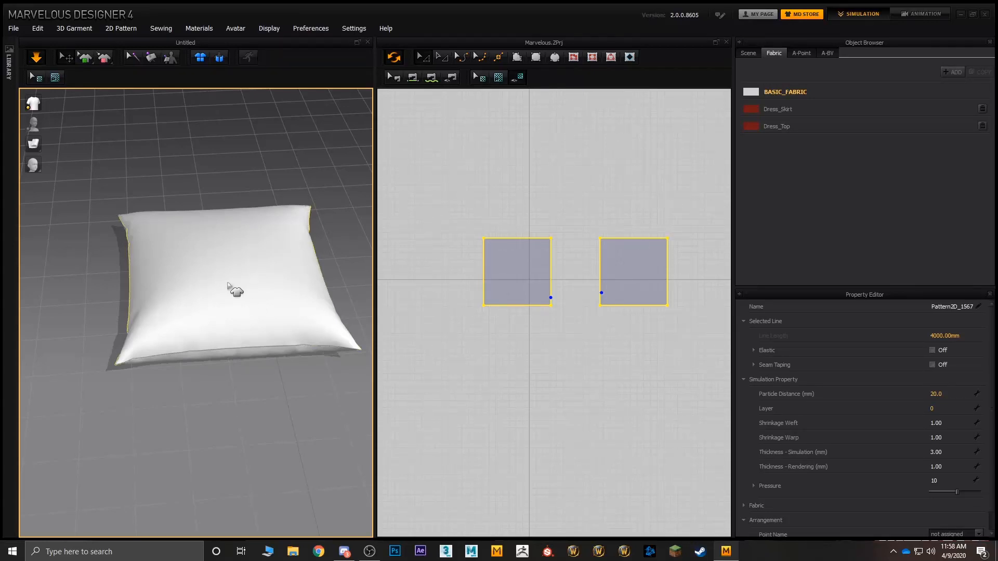
right_click_drag(343, 231, 237, 247)
middle_click_drag(236, 247, 228, 281)
right_click_drag(228, 281, 242, 364)
middle_click_drag(242, 366, 181, 251)
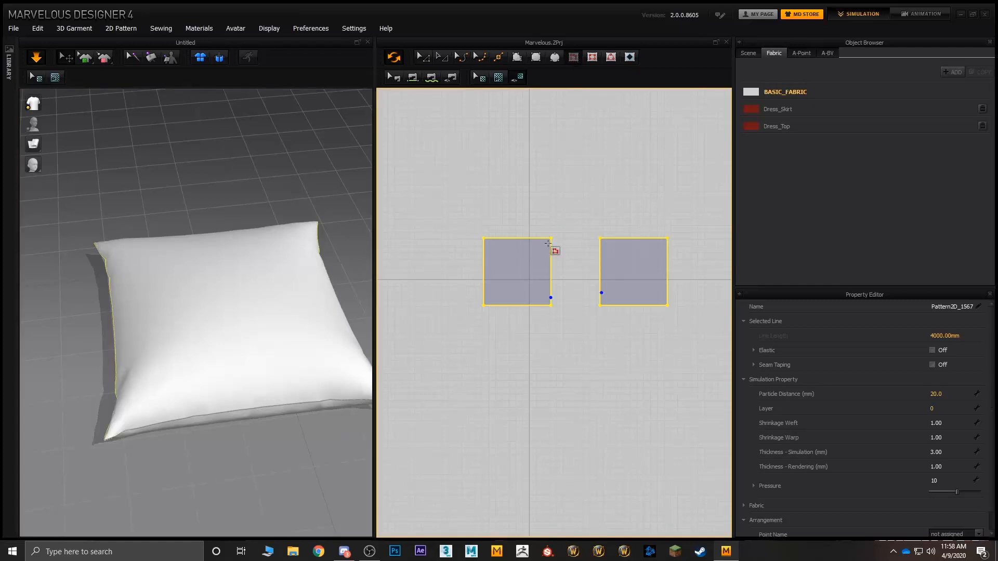
Step: Draw an open, three-sided internal line about 441 mm long inside the original square pattern
scroll(510, 271, "up", 4)
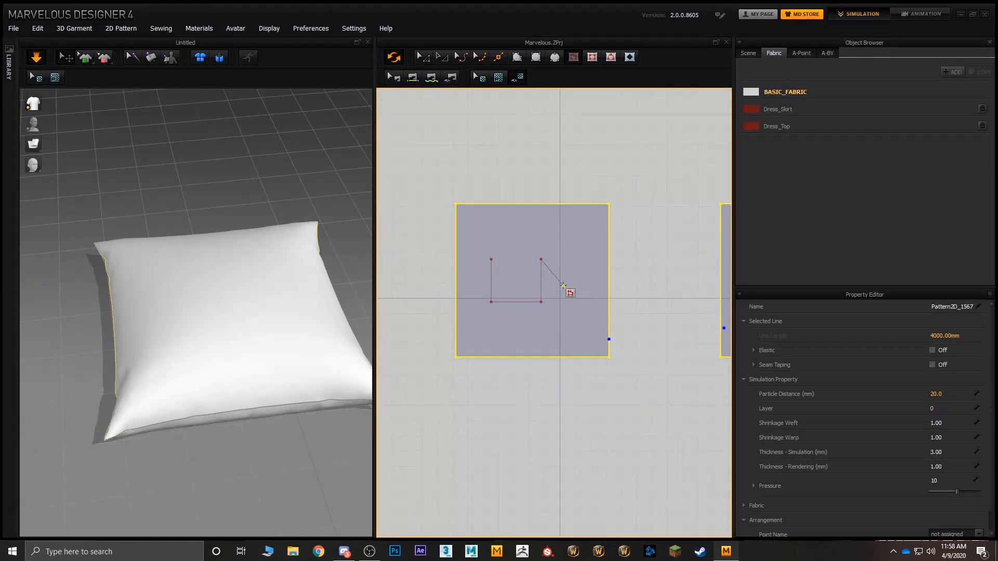
right_click(563, 284)
left_click(547, 265)
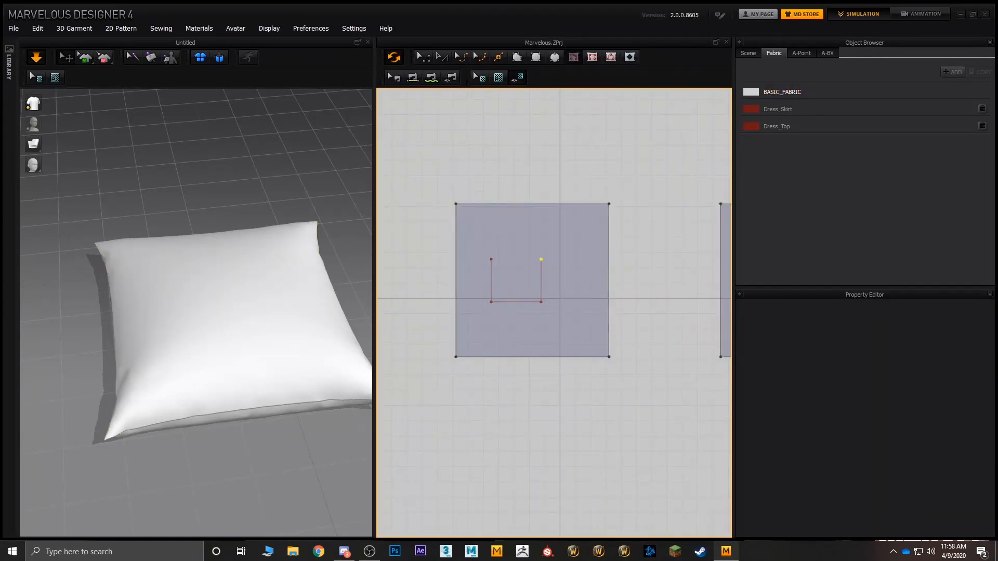
double_click(541, 259)
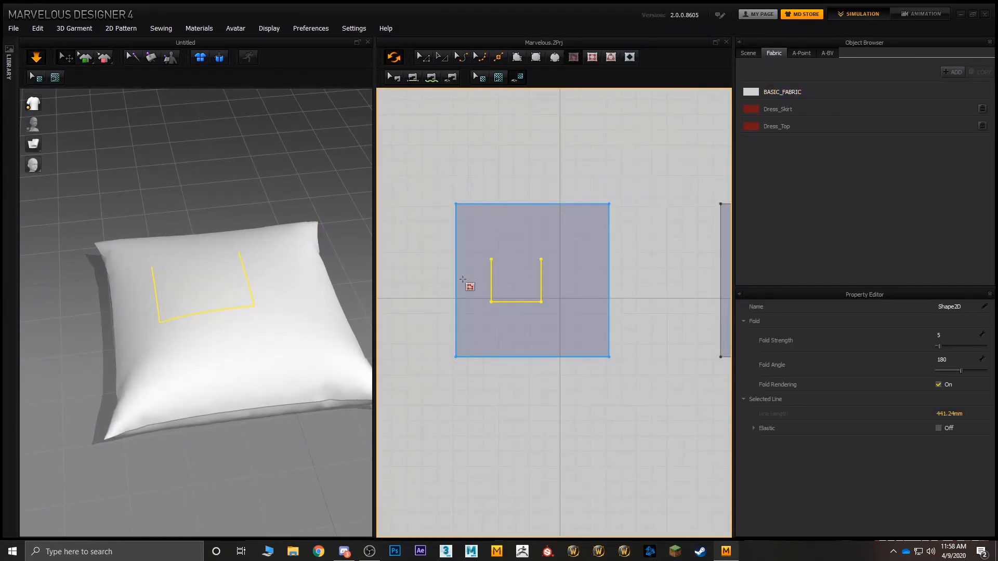
Step: Draw a second open, three-sided internal line about 433 mm long above the first, near the square's upper edge
key("a")
left_click(573, 58)
left_click(488, 210)
left_click(540, 249)
double_click(540, 209)
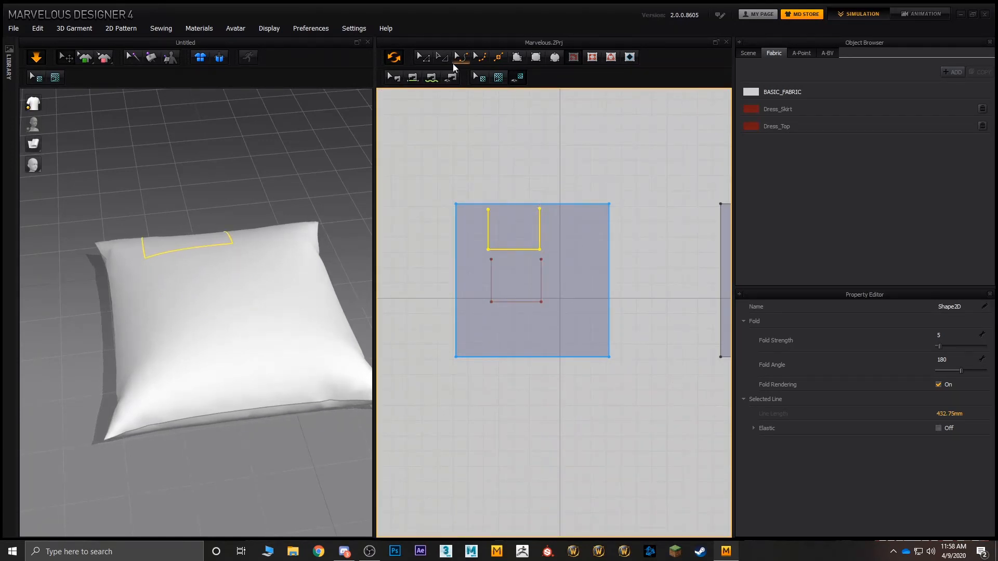
Step: Create two rectangular patterns matching the three-sided internal outlines and place them one above the other beside the original square
key("a")
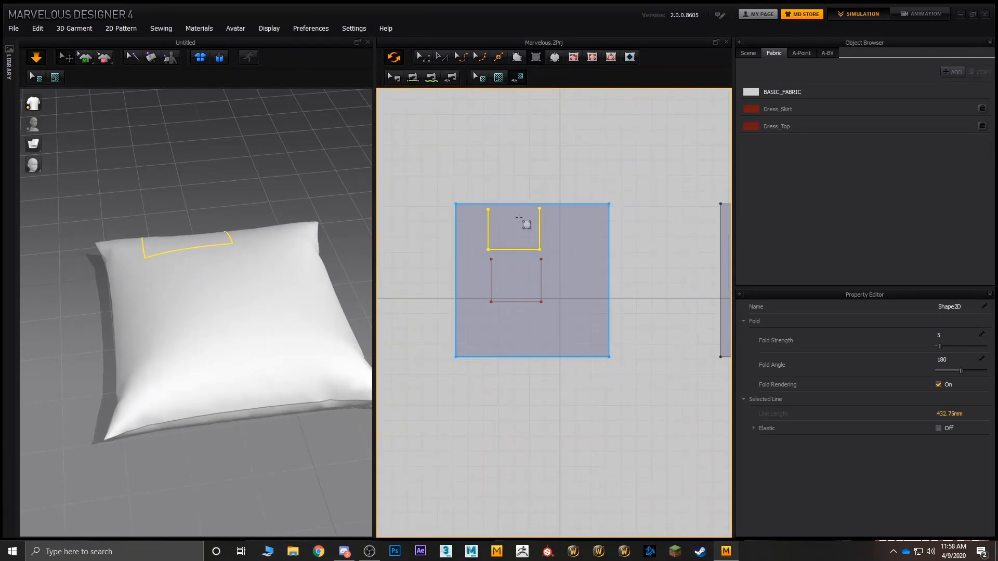
left_click_drag(495, 212, 663, 292)
left_click(423, 58)
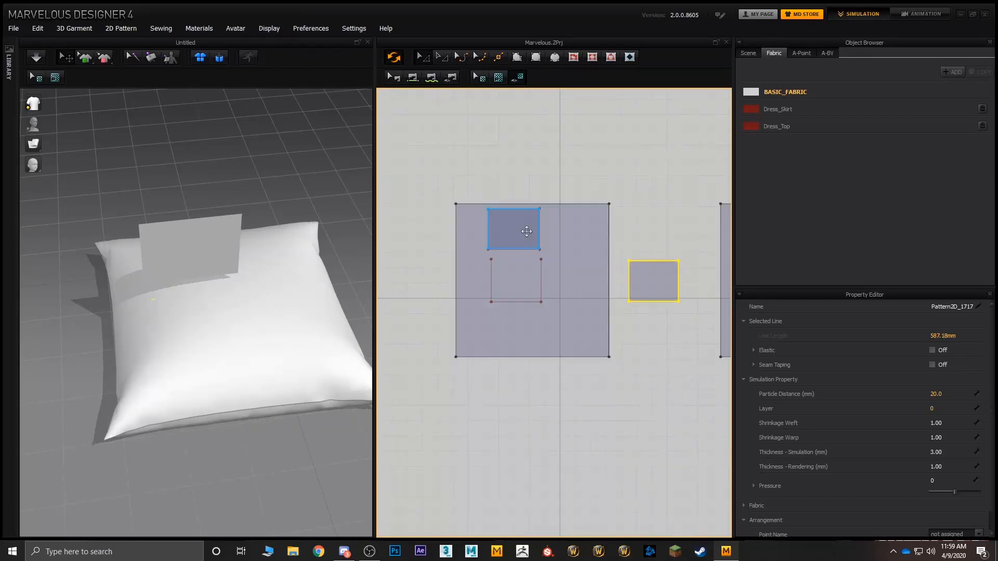
left_click(525, 233)
left_click_drag(505, 231, 645, 242, "shift")
Step: Raise the lower rectangular panel out of the pillow and position it flat above its matching outline
right_click_drag(220, 223, 304, 268)
middle_click_drag(304, 267, 216, 189)
left_click(651, 276)
middle_click_drag(275, 286, 230, 186)
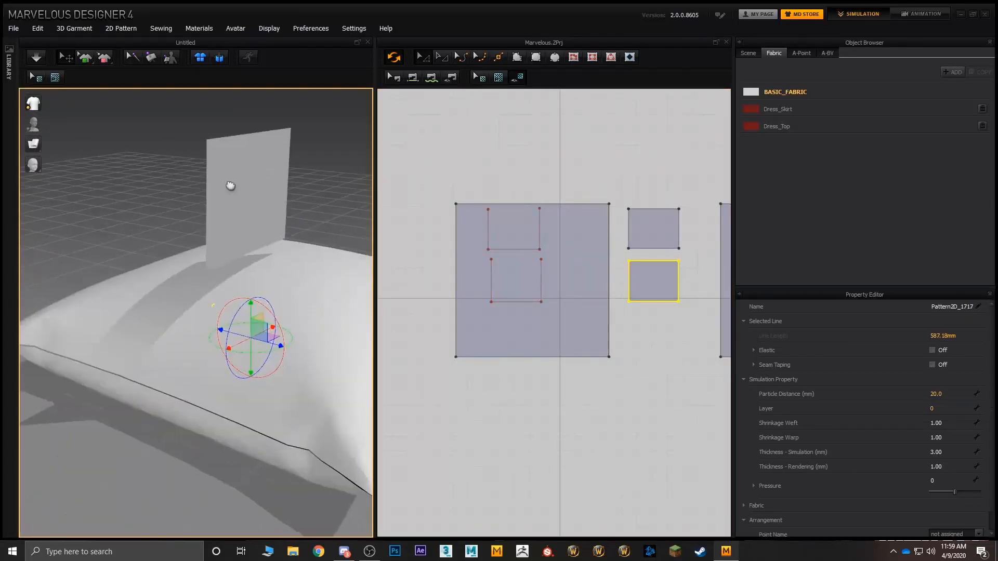
left_click_drag(251, 308, 141, 91)
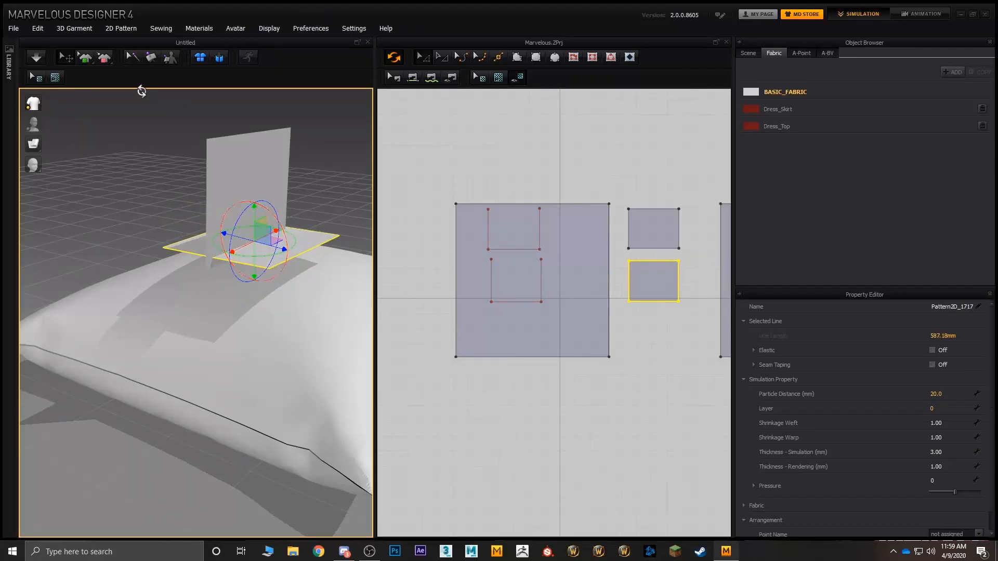
left_click_drag(271, 246, 358, 261)
Step: Rotate the upper rectangular panel flat and position it above the pillow near its matching outline
left_click(256, 198)
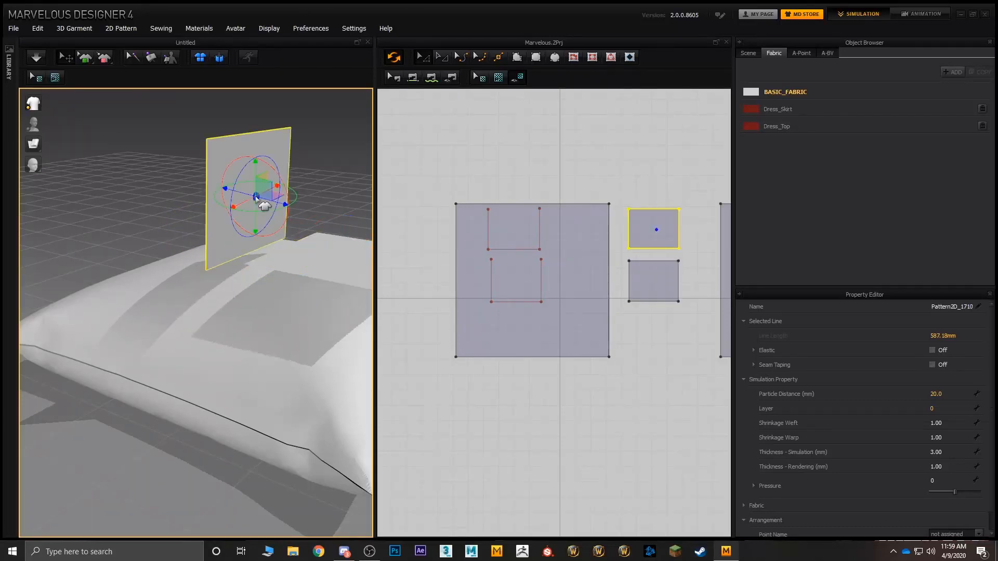
left_click_drag(282, 178, 216, 121)
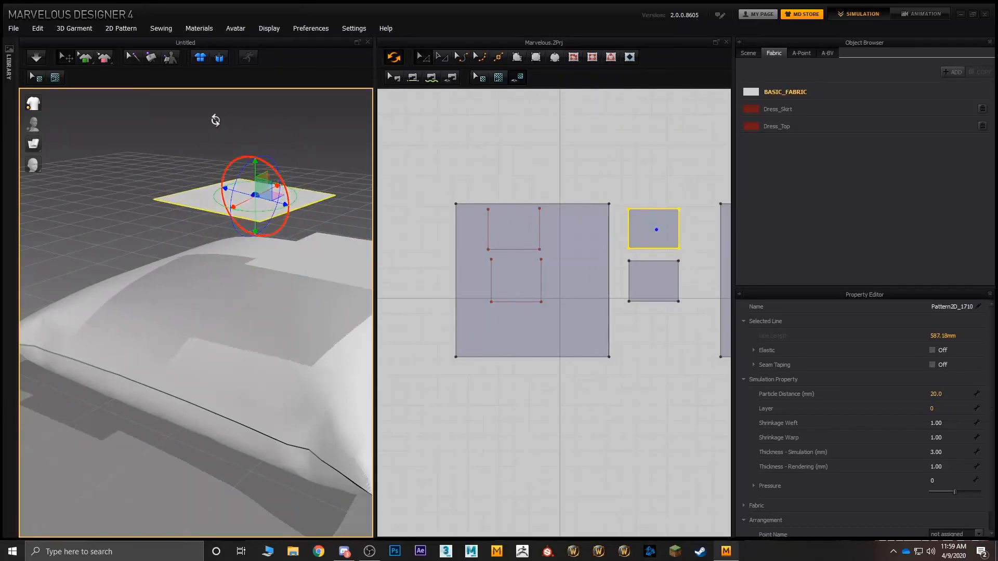
right_click_drag(212, 118, 268, 215)
right_click_drag(302, 138, 263, 276)
Step: Sew three sides of the lower rectangular pattern to the matching lower internal line segments on the square
left_click(432, 77)
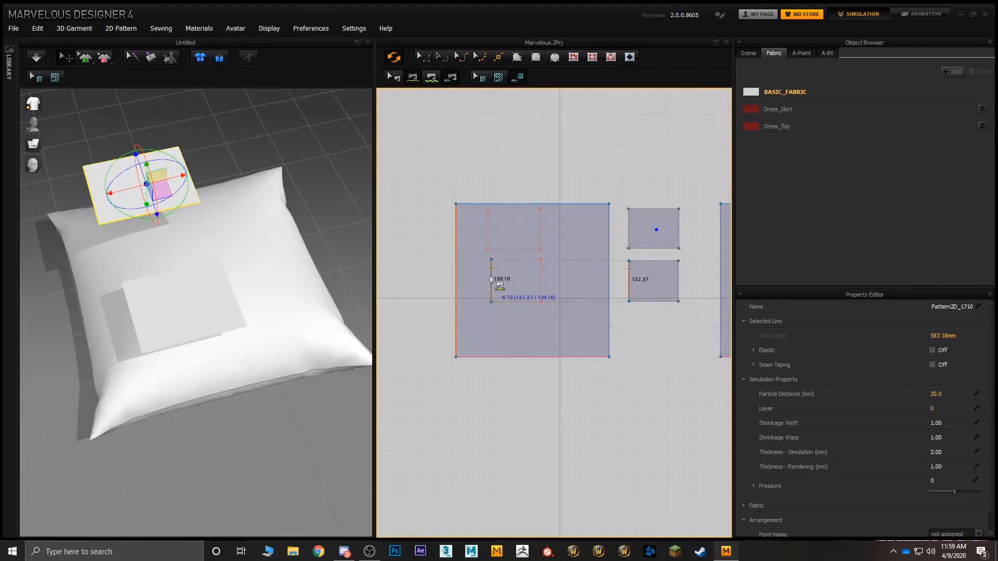
left_click(501, 279)
left_click(514, 310)
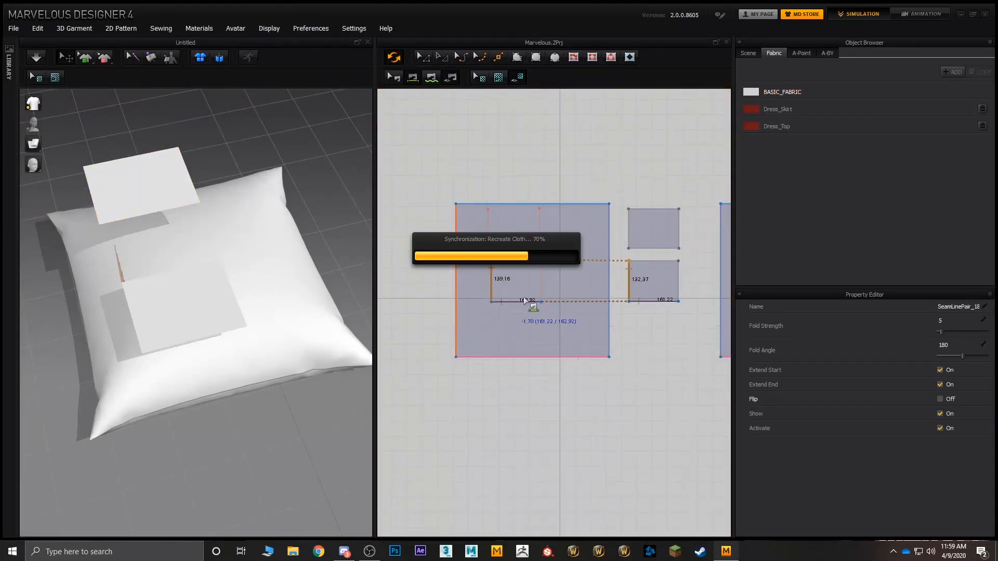
left_click(538, 285)
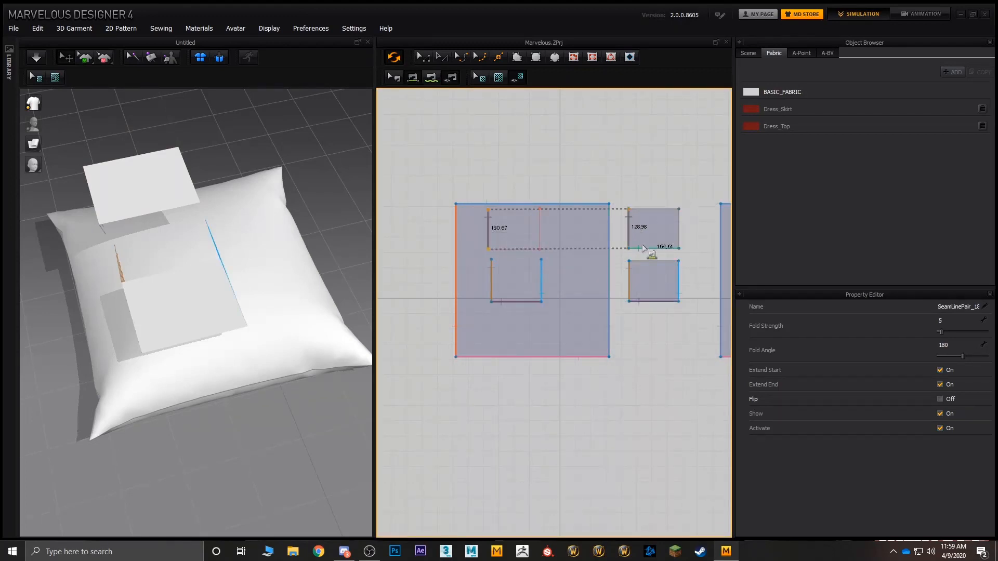
Step: Sew the upper rectangular pattern's bottom and side edges to the upper internal line segments on the square
left_click(512, 249)
left_click(679, 229)
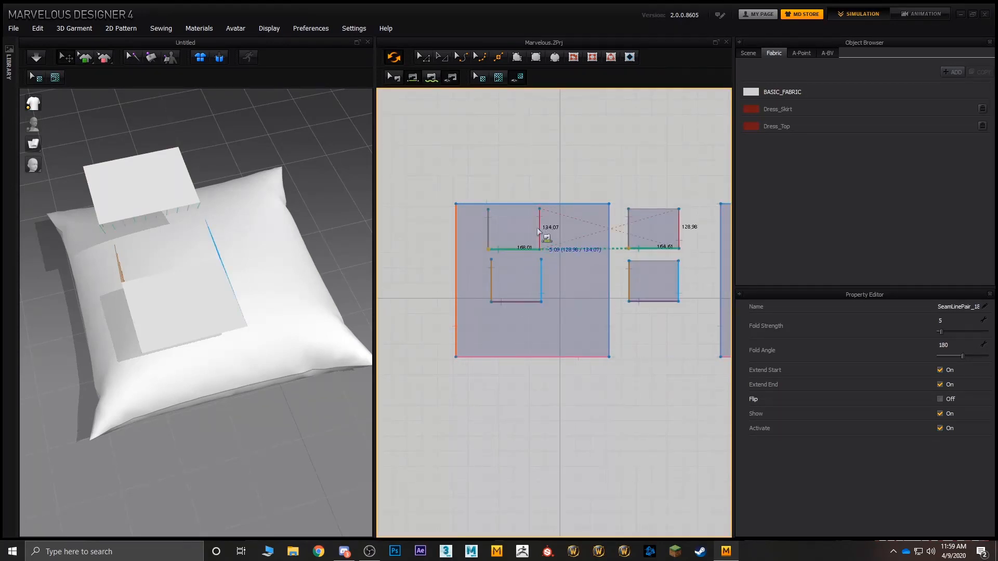
left_click(539, 241)
Step: Simulate the sewn panels onto the pillow and try a Pressure of 26 on both panels
right_click_drag(264, 248, 259, 223)
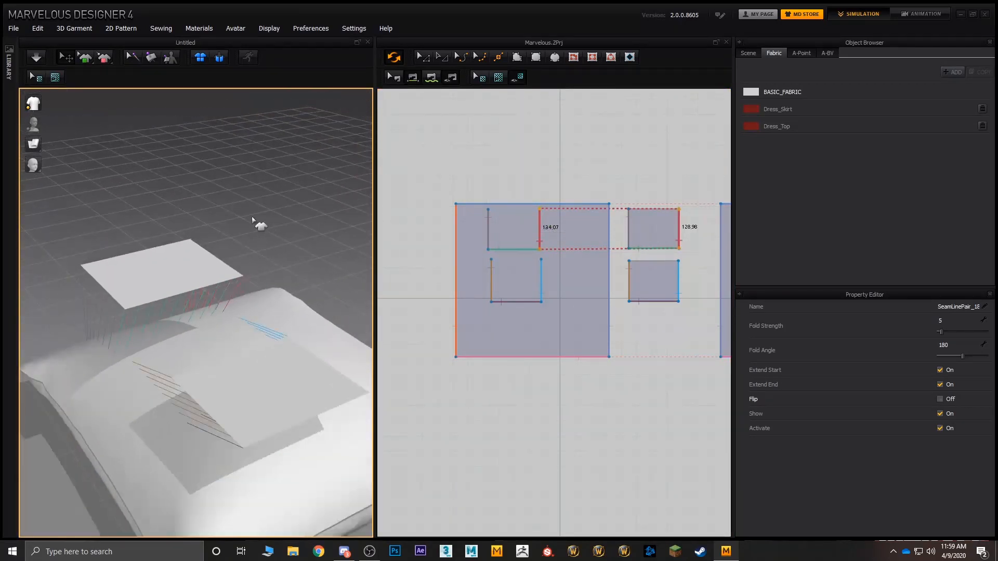
left_click(36, 59)
right_click_drag(304, 189, 261, 196)
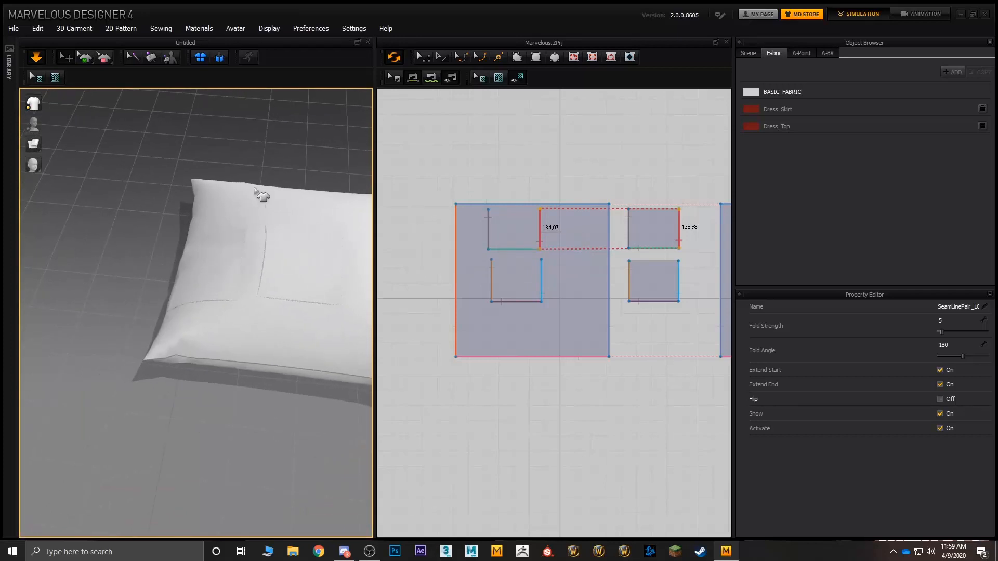
left_click(221, 262)
left_click(289, 276, "shift")
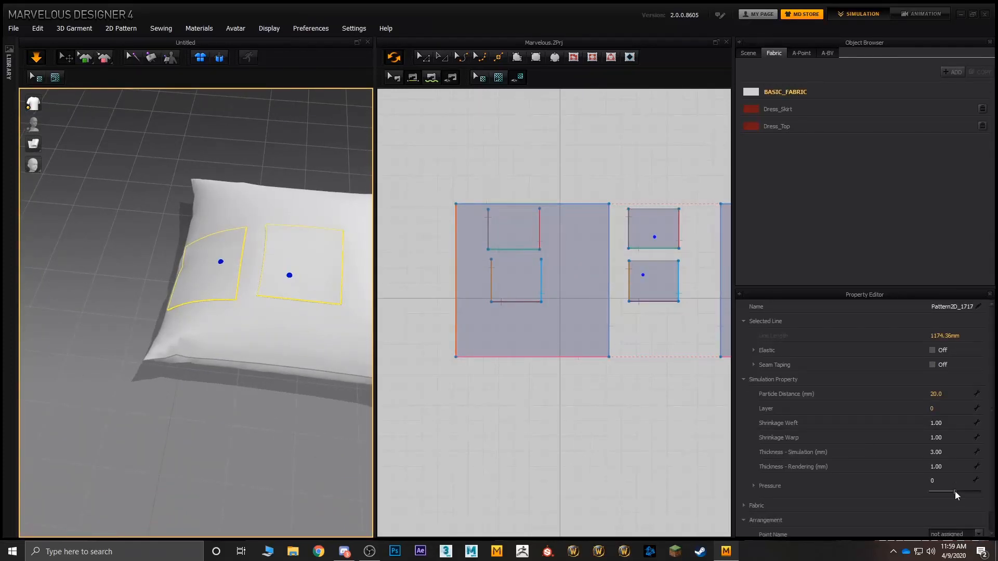
left_click_drag(955, 492, 960, 492)
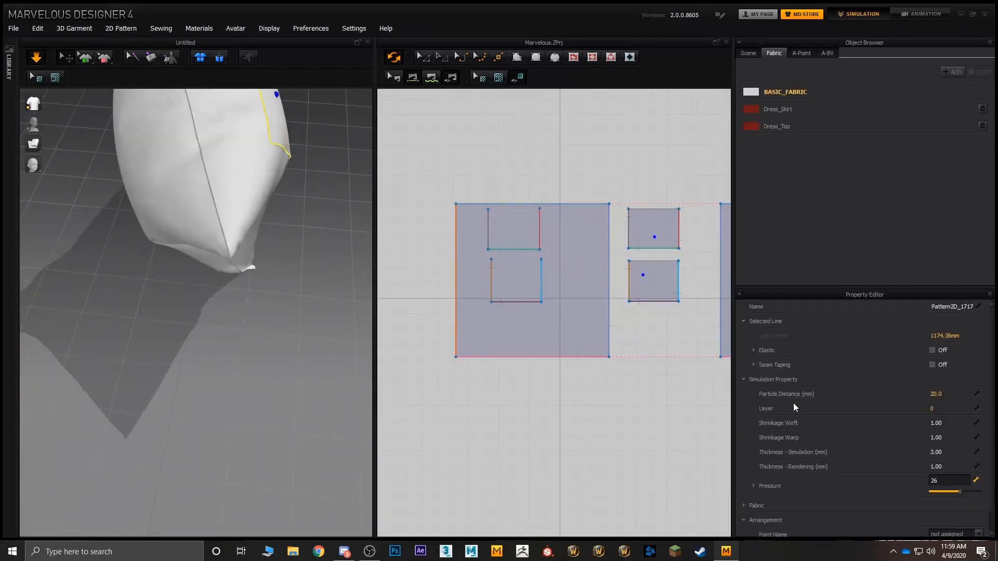
Step: Stop the simulation and undo the pressure change and draping, back to the panels floating above the pillow
key("ctrl+z")
right_click_drag(265, 333, 224, 309)
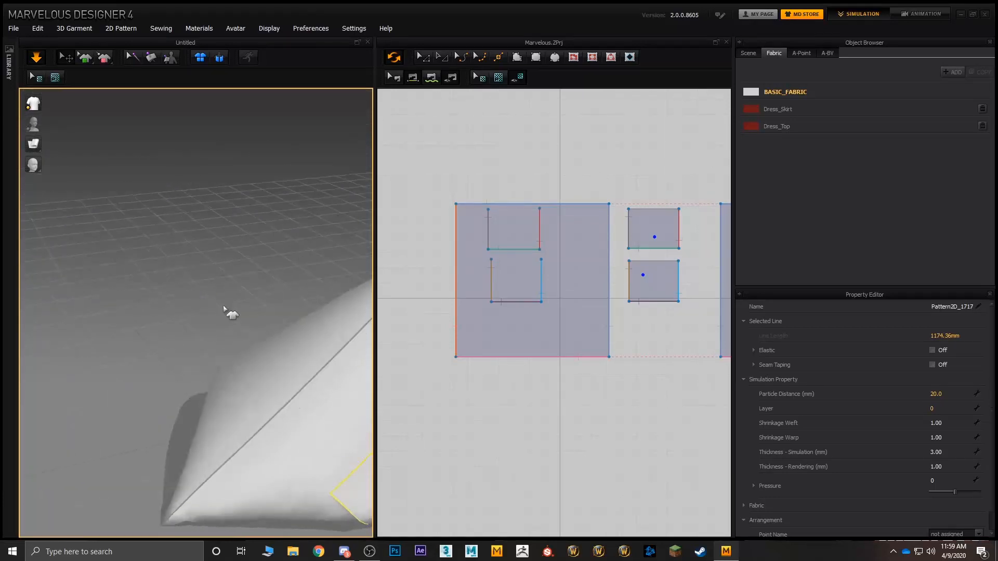
key("ctrl+z")
middle_click_drag(283, 327, 245, 313)
scroll(245, 313, "down", 2)
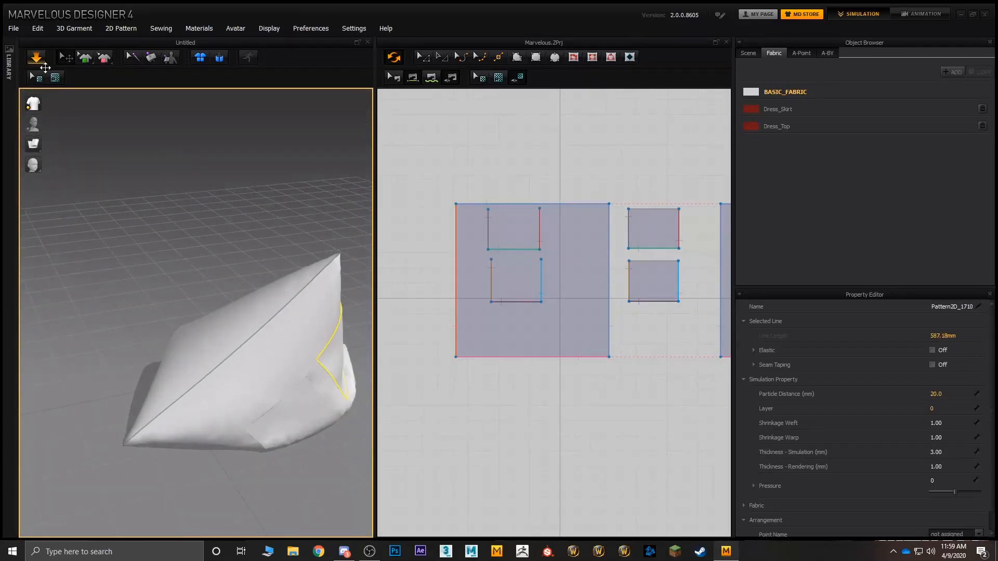
left_click(40, 60)
key("ctrl+z")
key("ctrl+z")
key("ctrl+z")
middle_click_drag(232, 318, 267, 270)
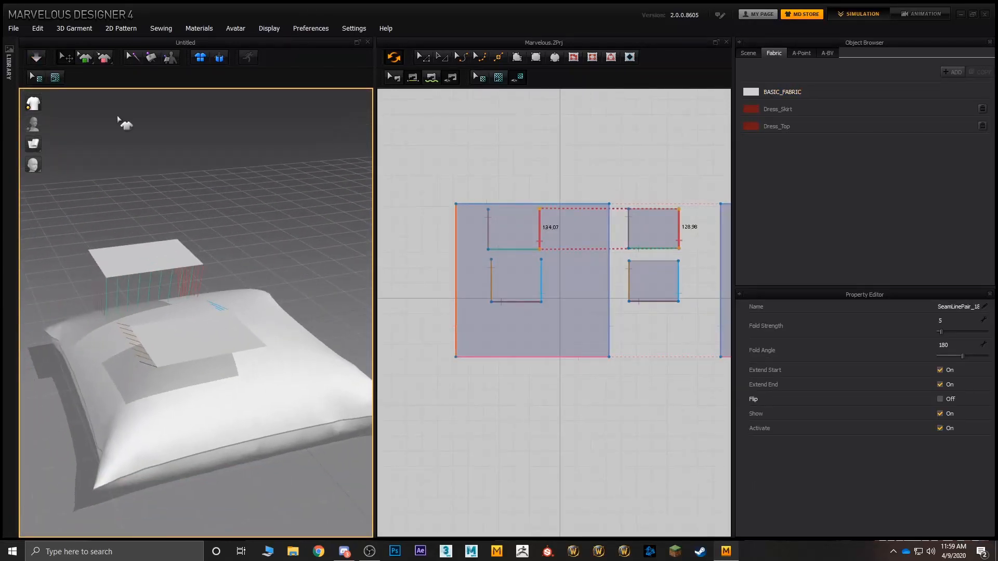
Step: Simulate the sewn panels onto the pillow again and select both rectangular patterns
key("space")
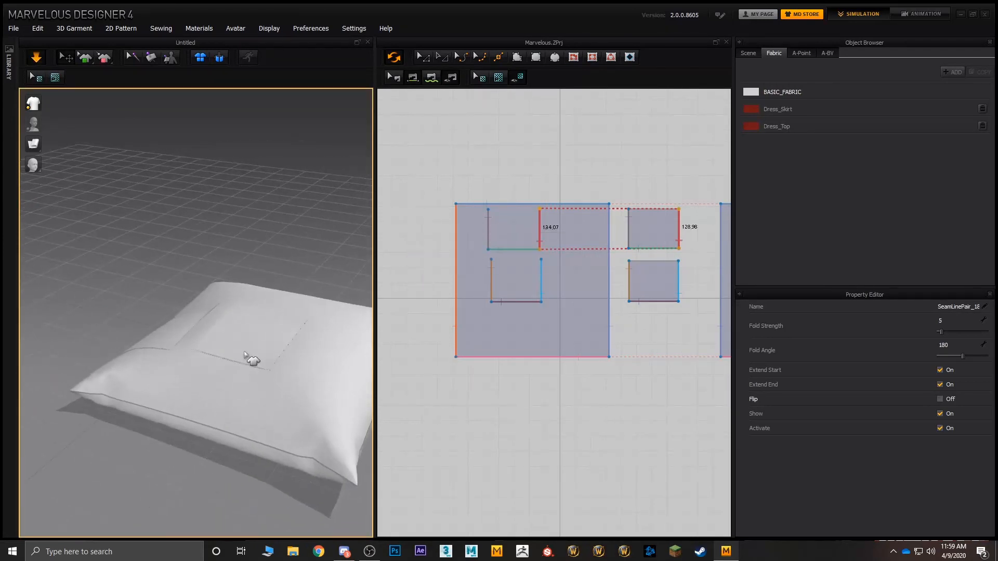
left_click(253, 359)
left_click(181, 339, "shift")
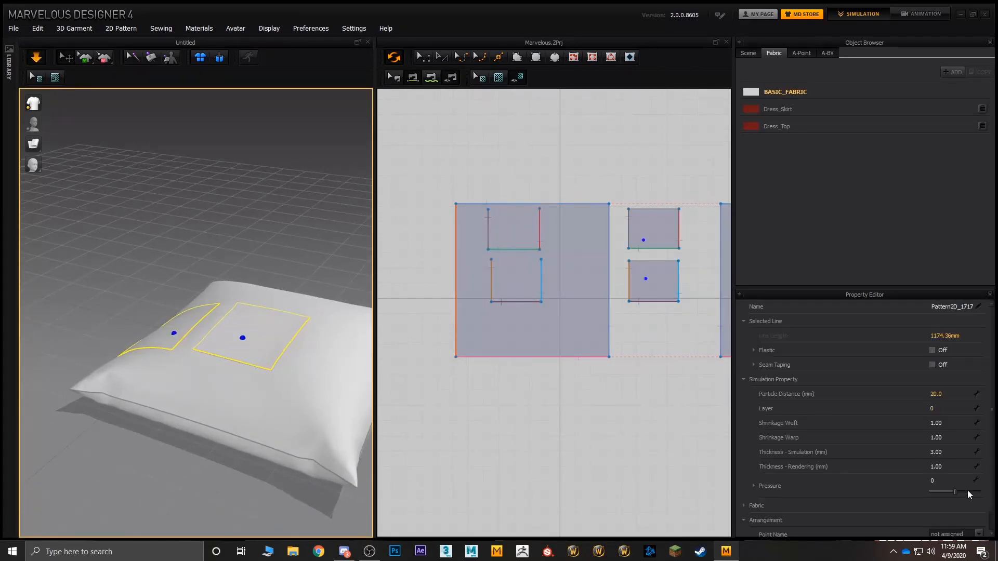
left_click(941, 481)
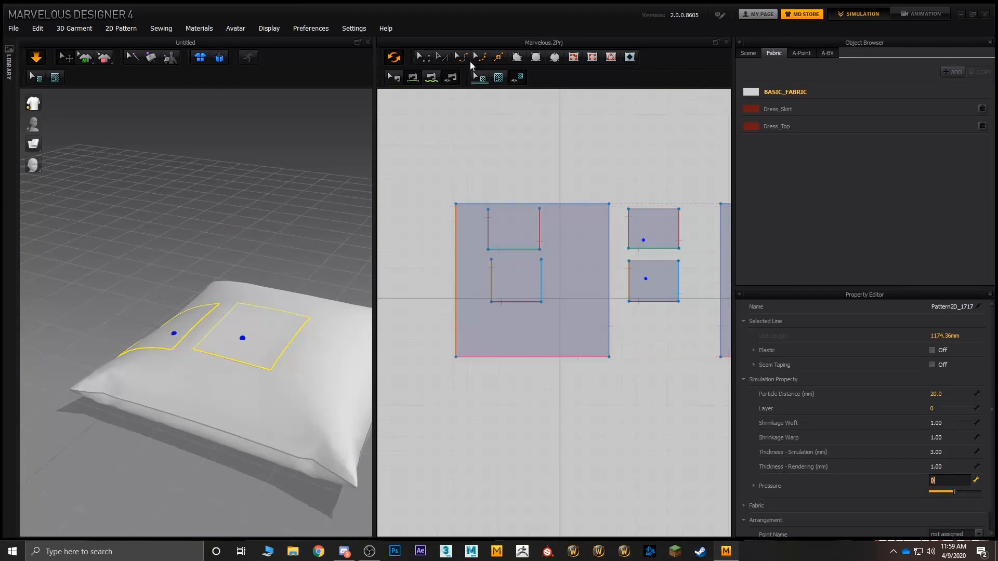
left_click(643, 219)
left_click(424, 58)
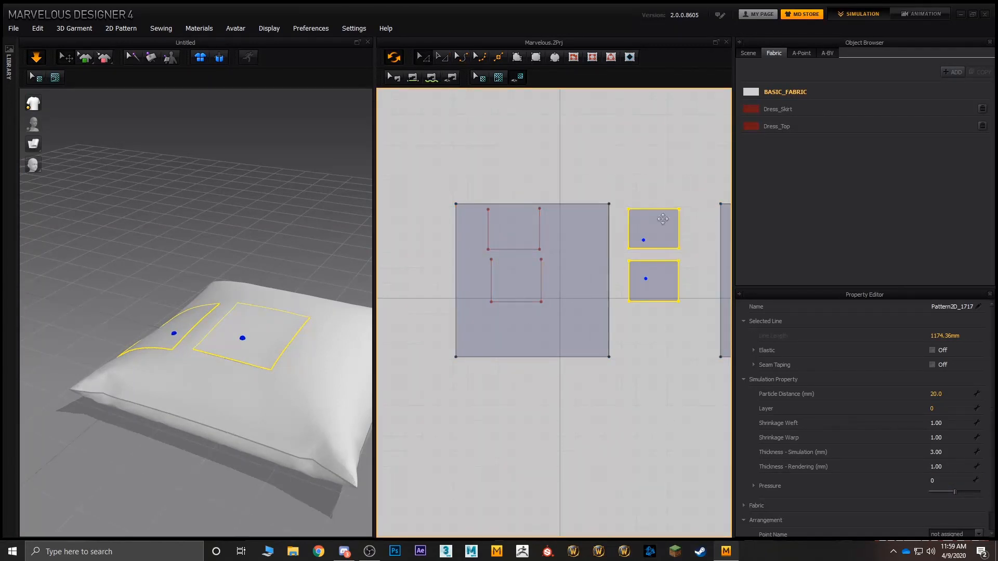
left_click(671, 283, "shift")
left_click(660, 279)
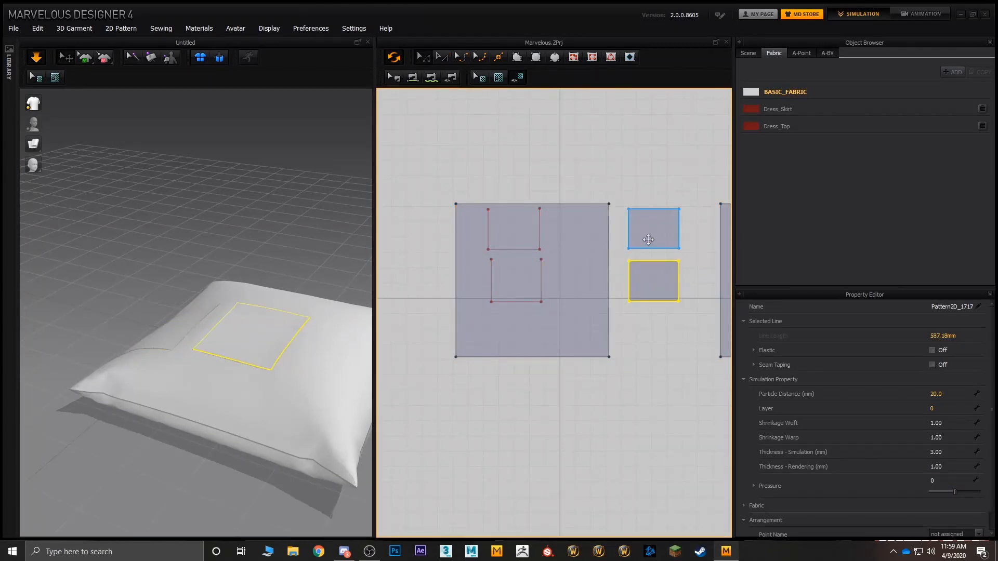
left_click(653, 228, "shift")
Step: Set the Pressure of both rectangular panels to 1, and raise it to 2
left_click(940, 481)
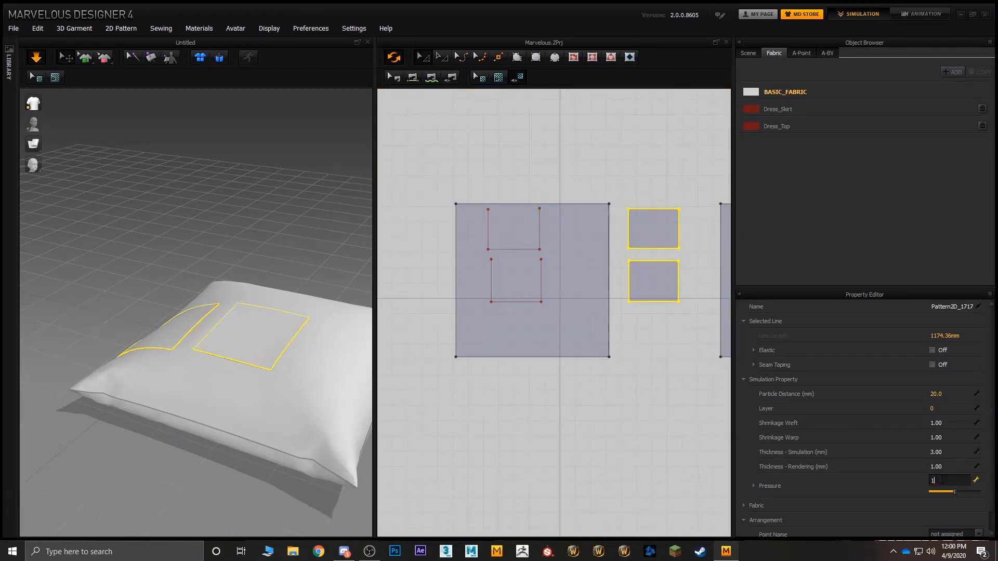
key("Return")
left_click(944, 481)
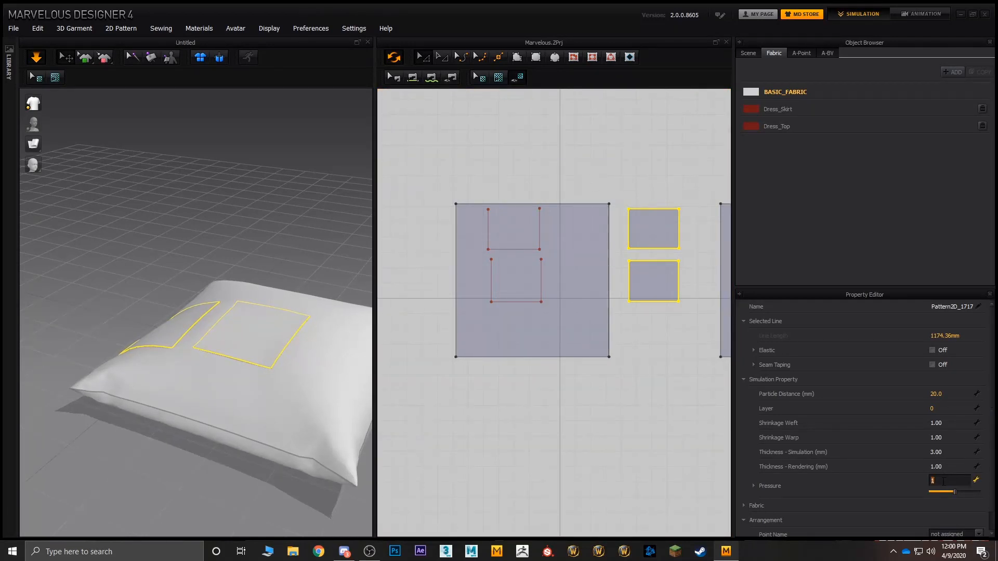
type("2")
key("Return")
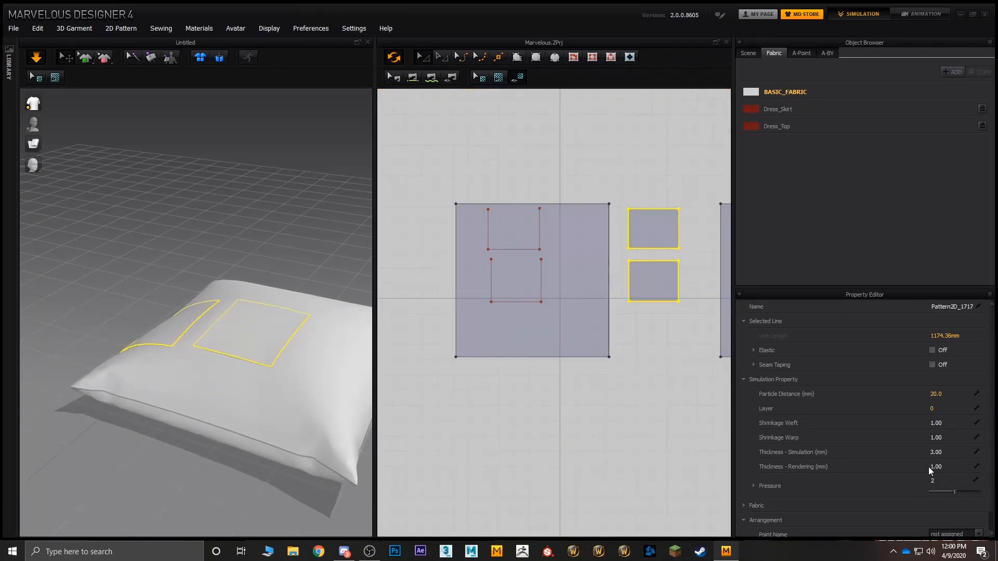
Step: Try Shrinkage Weft values of 2.00 and 5.00 on both rectangular panels
left_click(939, 423)
key("Return")
left_click(939, 423)
type("5")
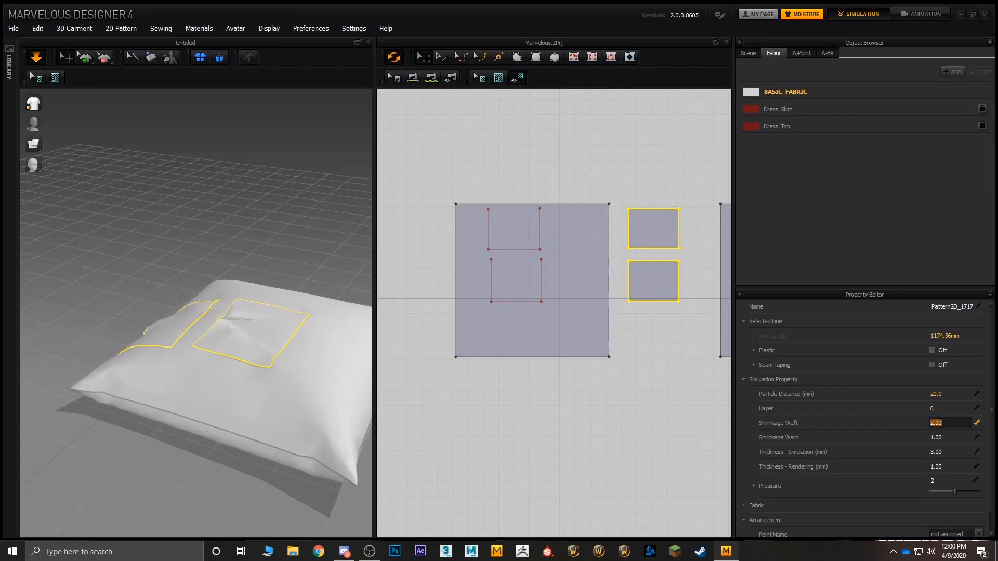
key("Return")
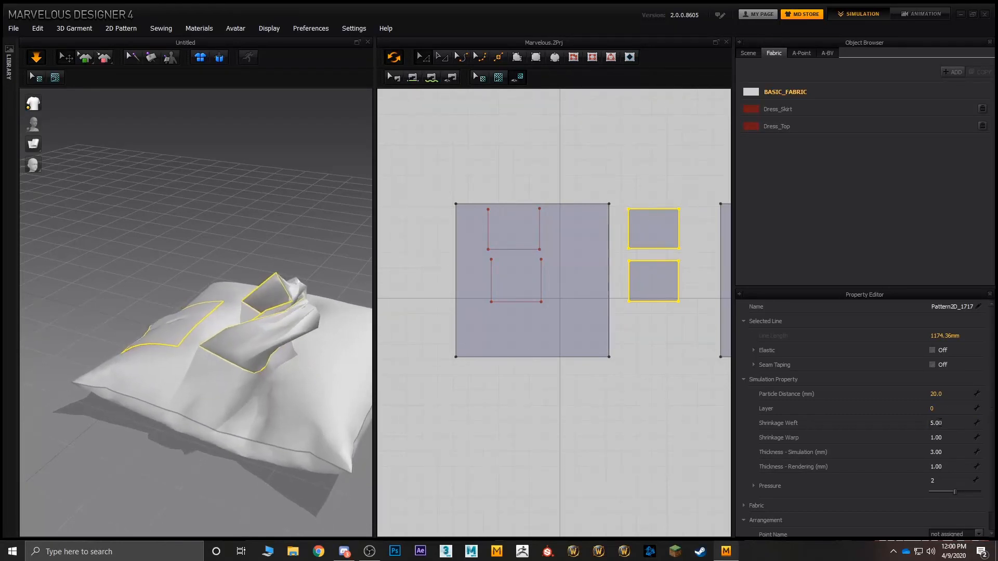
Step: Reduce the Shrinkage Weft of both rectangular panels to 2.00, and further to 1.00
left_click(939, 423)
type("2")
key("Return")
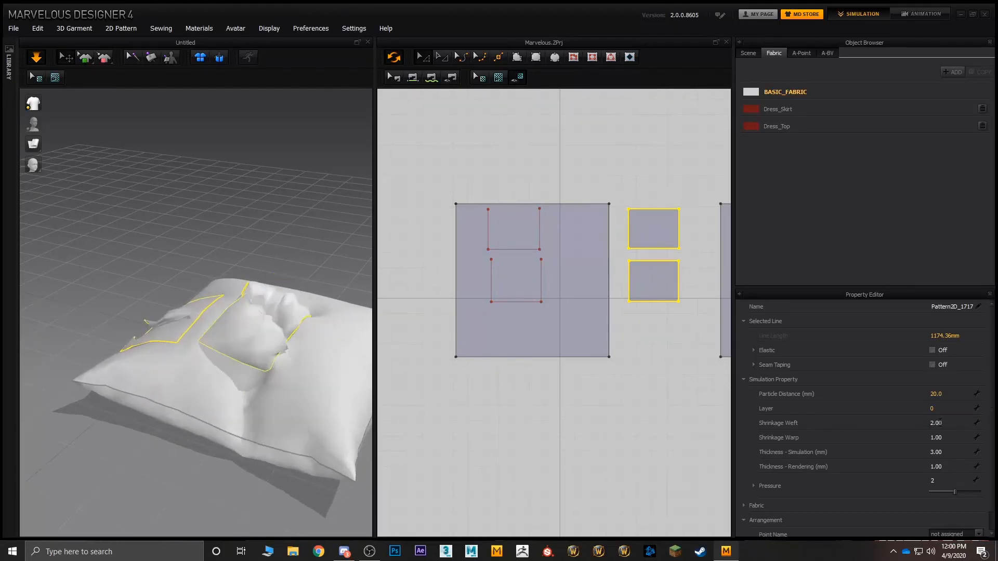
left_click(940, 423)
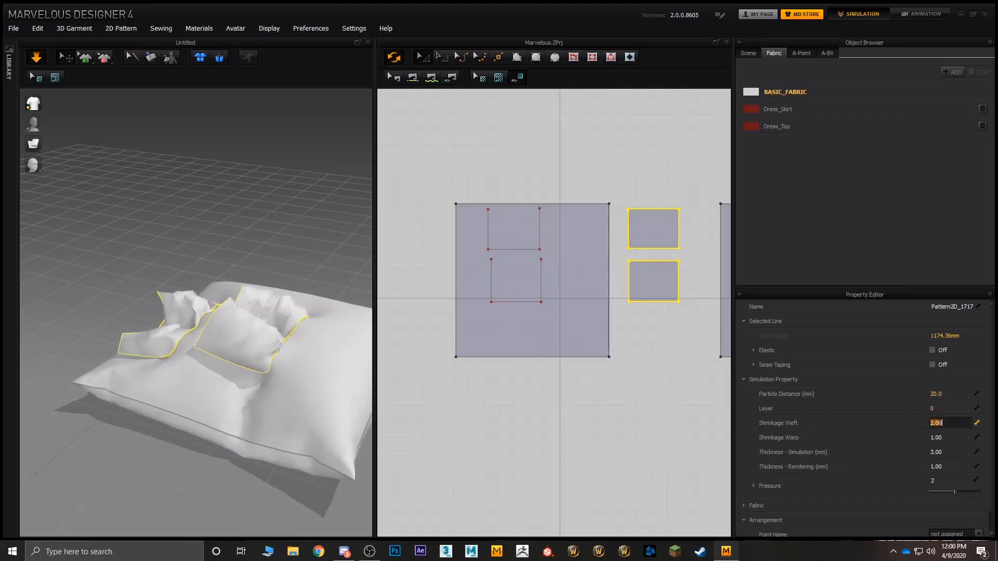
type("1")
key("Return")
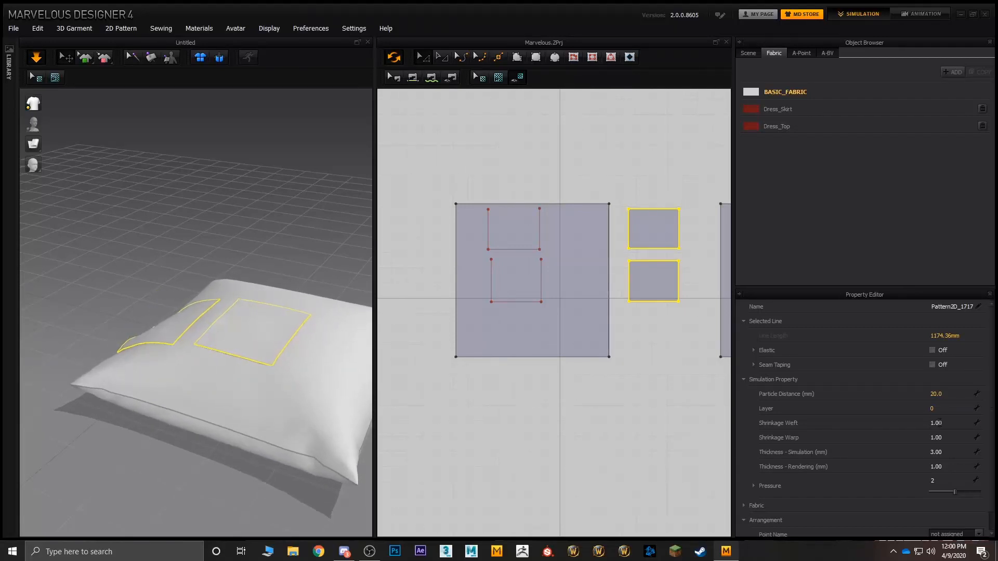
Step: Set the Shrinkage Weft of both rectangular panels to 1.20 and inspect their open edges up close
left_click(939, 424)
key("Return")
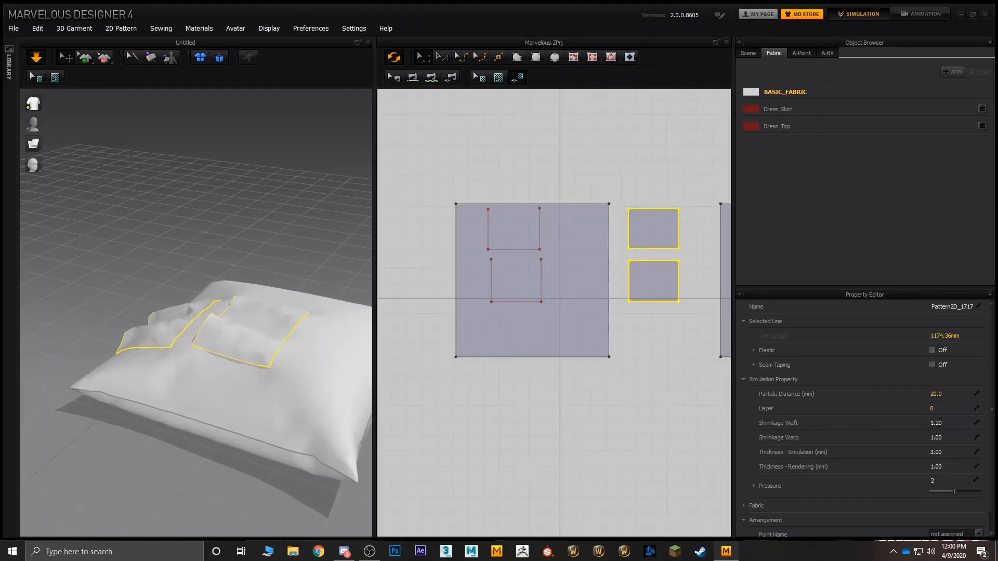
right_click_drag(325, 308, 283, 302)
scroll(288, 306, "up", 3)
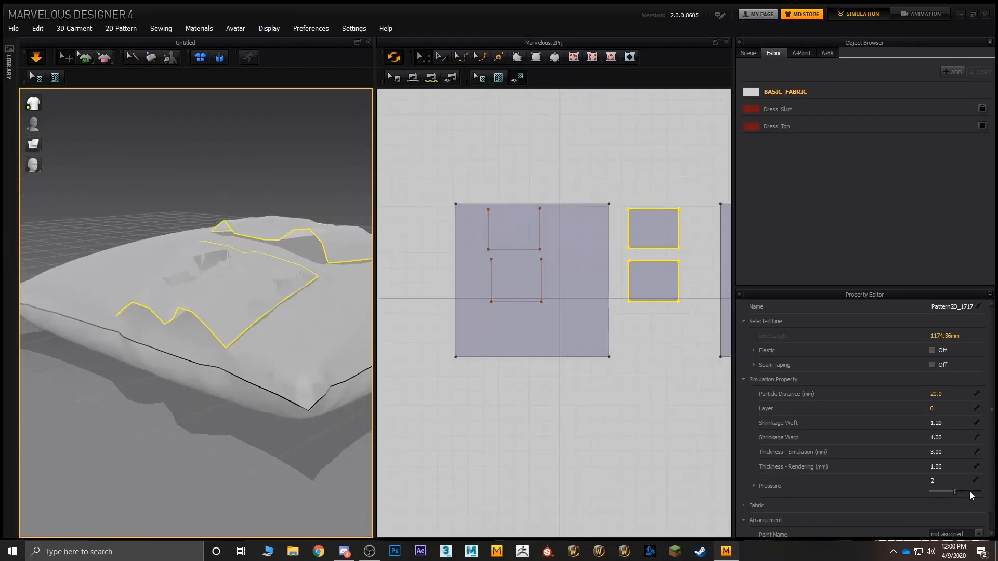
Step: Set the Pressure of both rectangular panels to 4 and reselect the two patterns
left_click(944, 483)
type("4")
key("Return")
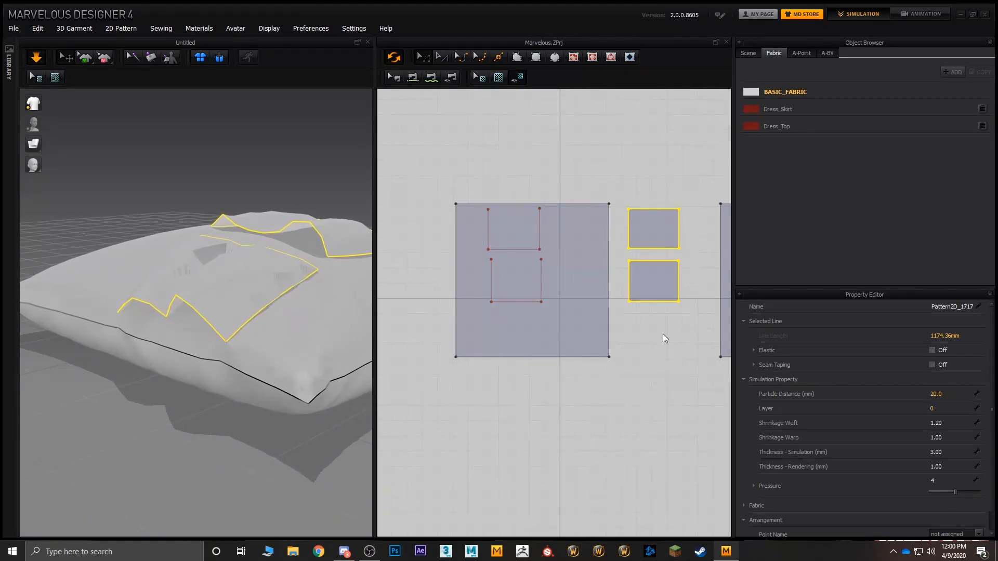
left_click(662, 334)
left_click(645, 287)
left_click(646, 234, "shift")
Step: Pull the cloth of the two panels outward from the pillow's surface while the simulation runs
right_click_drag(182, 292, 230, 266)
left_click_drag(236, 268, 242, 244)
left_click_drag(277, 272, 273, 192)
left_click_drag(246, 225, 244, 197)
left_click_drag(207, 240, 204, 226)
left_click_drag(307, 249, 339, 244)
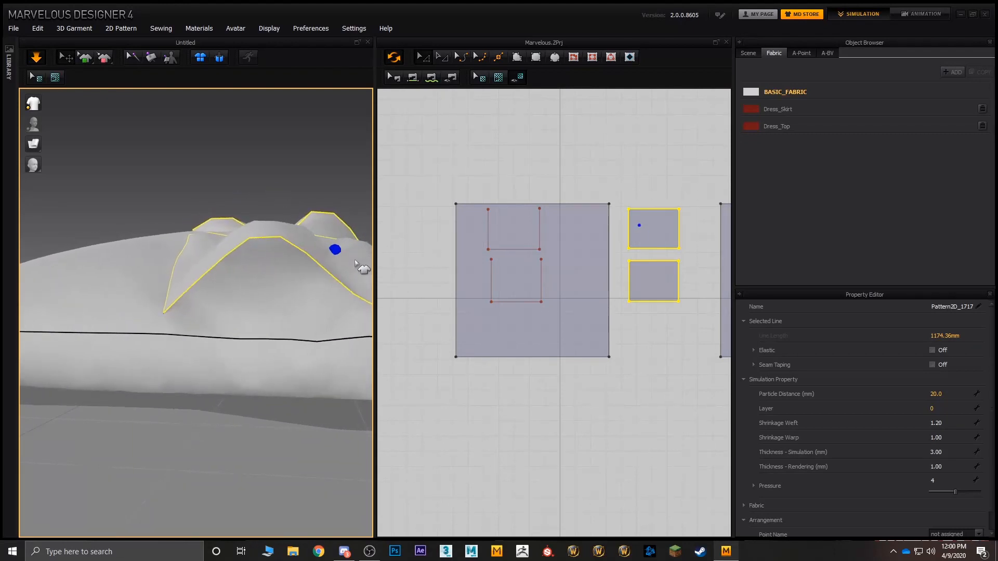
right_click_drag(342, 273, 286, 301)
left_click_drag(196, 261, 192, 250)
right_click_drag(209, 280, 284, 258)
Step: Tug the pillow's top fabric and the upper panel during simulation to free the panels' open edges
left_click_drag(302, 212, 267, 186)
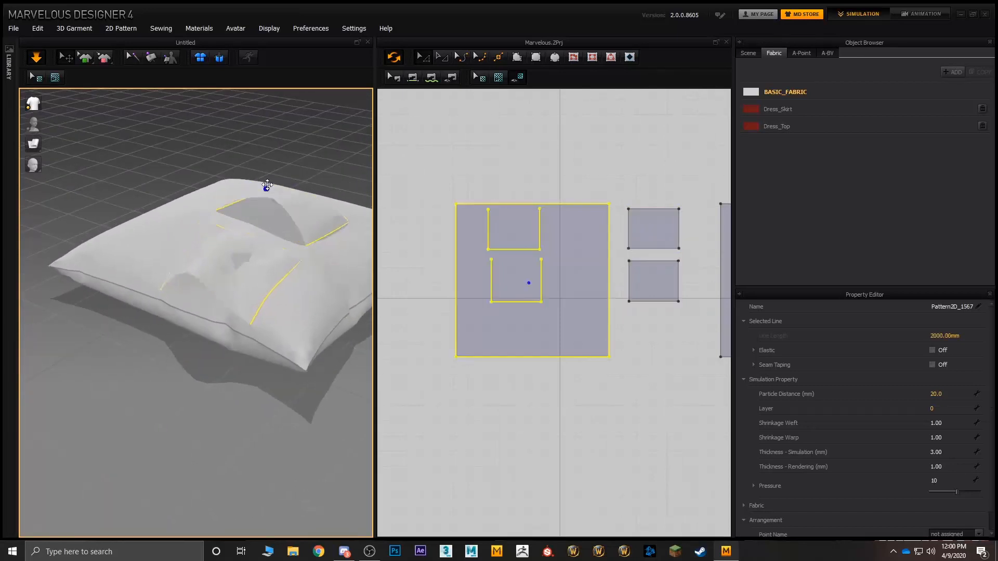
right_click_drag(249, 285, 296, 257)
left_click_drag(264, 298, 267, 274)
left_click_drag(263, 292, 285, 213)
left_click_drag(269, 251, 266, 209)
left_click_drag(213, 256, 240, 223)
left_click_drag(262, 267, 286, 226)
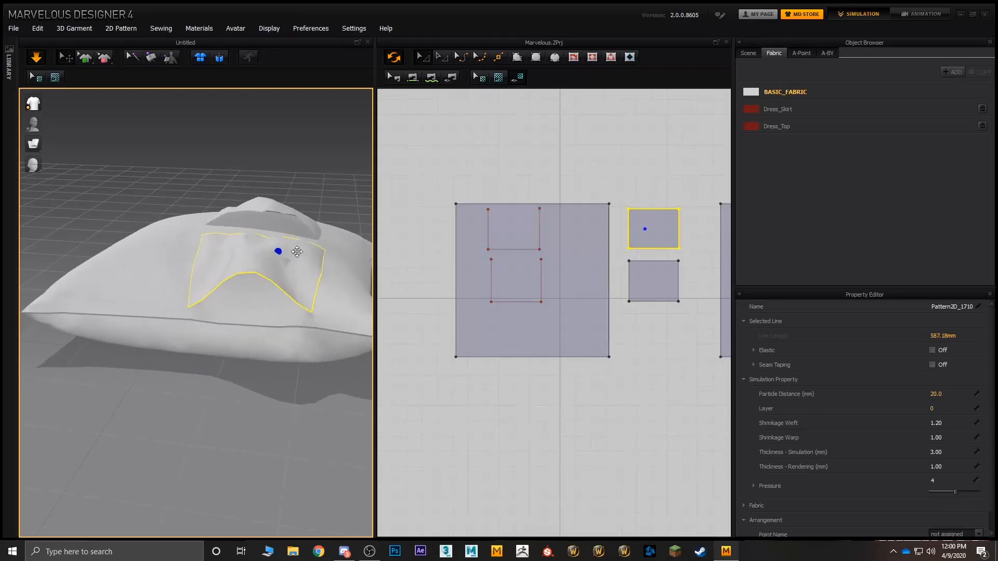
left_click_drag(304, 260, 306, 227)
right_click_drag(297, 239, 216, 362)
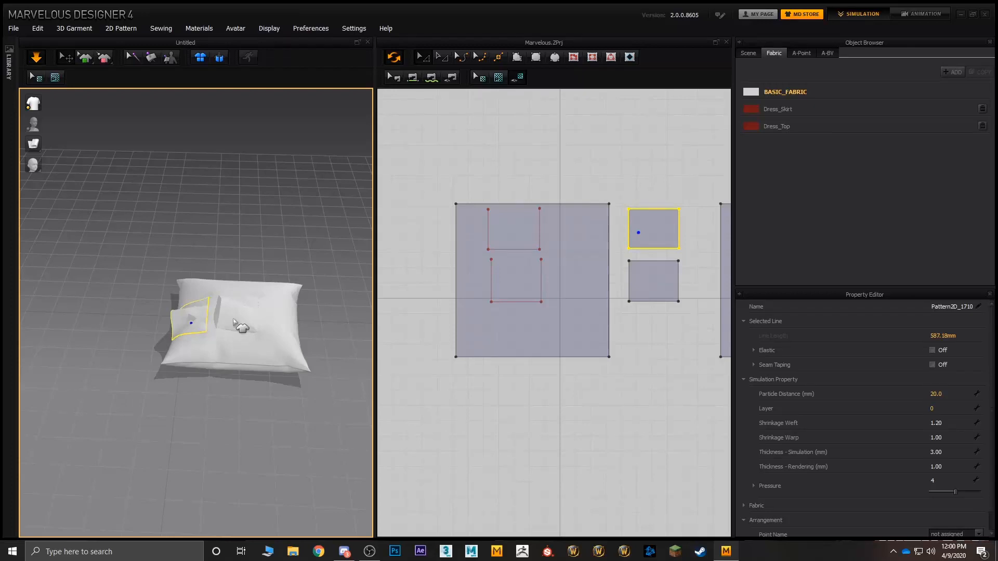
Step: Clear the selection and examine the overall shape of the pillow and its two open panels
left_click(292, 208)
middle_click_drag(244, 233, 202, 249)
scroll(261, 224, "down", 2)
scroll(263, 234, "up", 3)
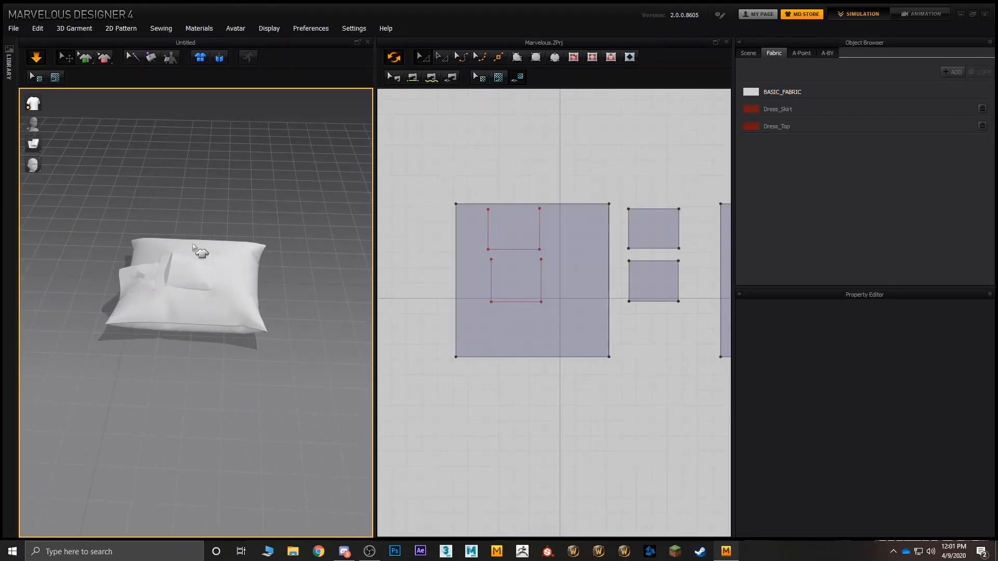
mouse_move(189, 240)
right_mouse_down()
mouse_move(196, 218)
mouse_move(193, 237)
right_mouse_up()
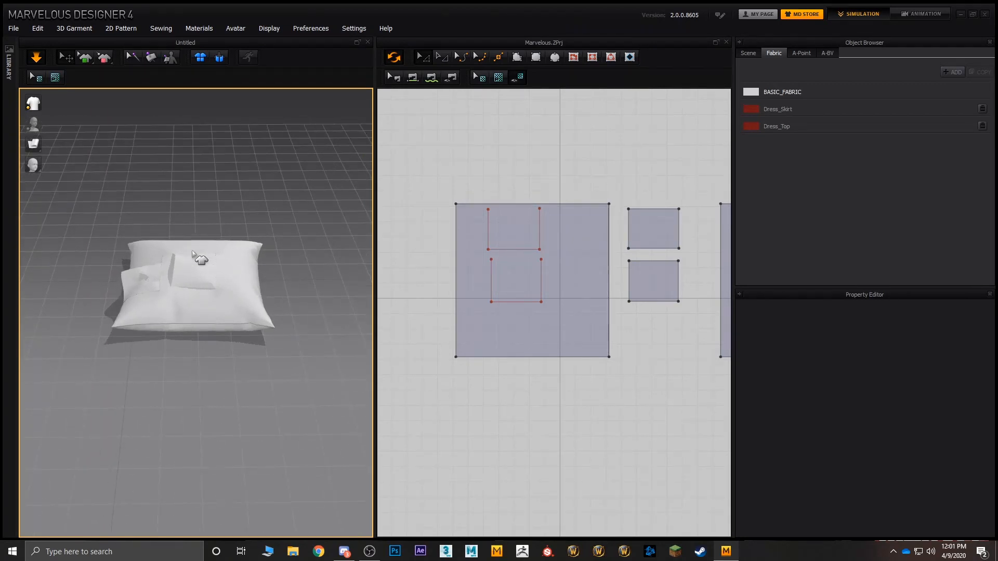
middle_click_drag(193, 265, 219, 274)
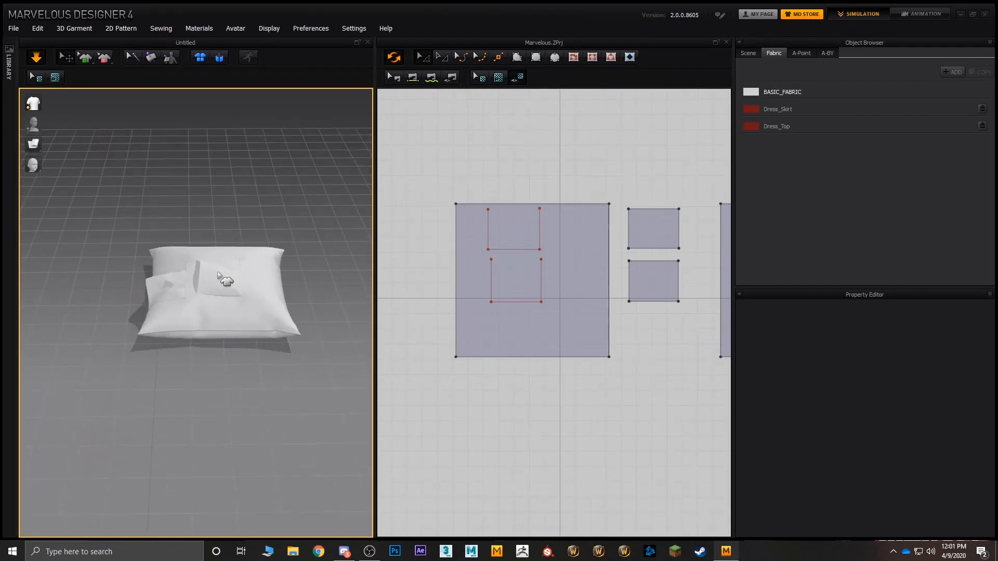